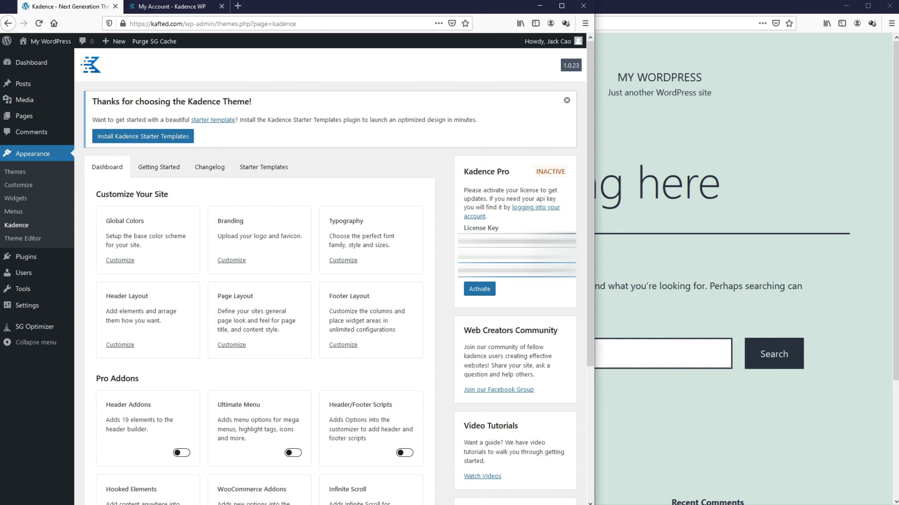
Step: Activate the Kadence Pro licence and toggle on Header Addons, Hooked Elements and WooCommerce Addons
click(474, 290)
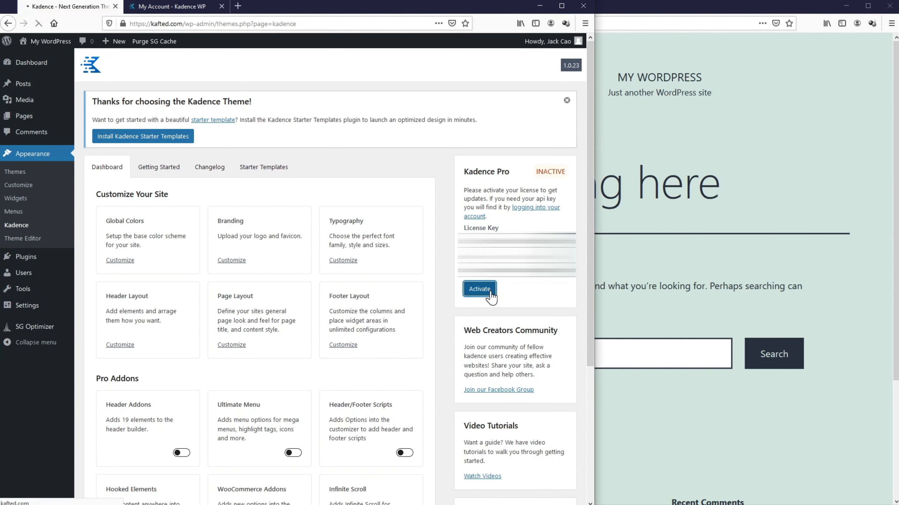
scroll(326, 240, down, 6)
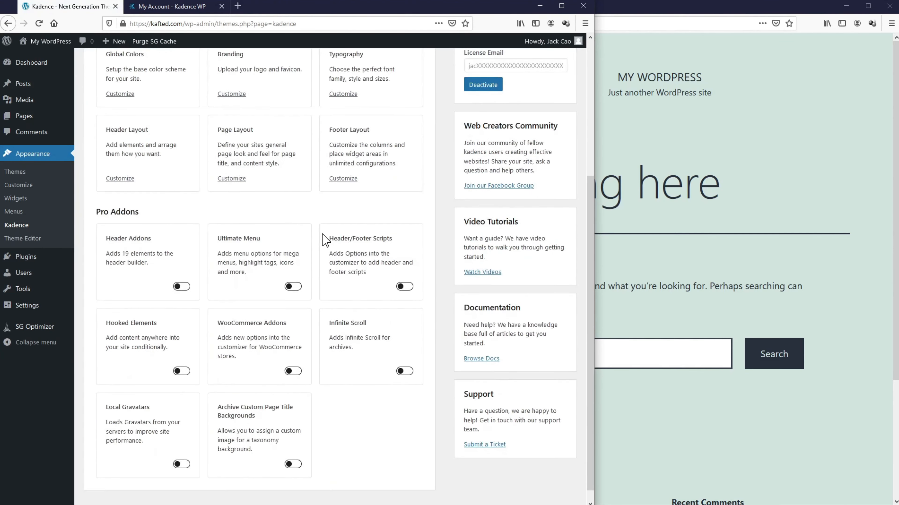
click(182, 274)
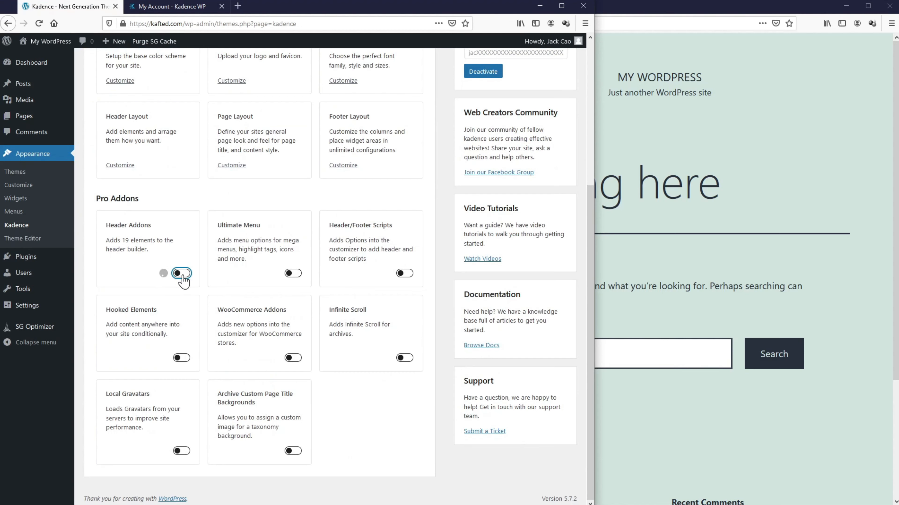
click(182, 358)
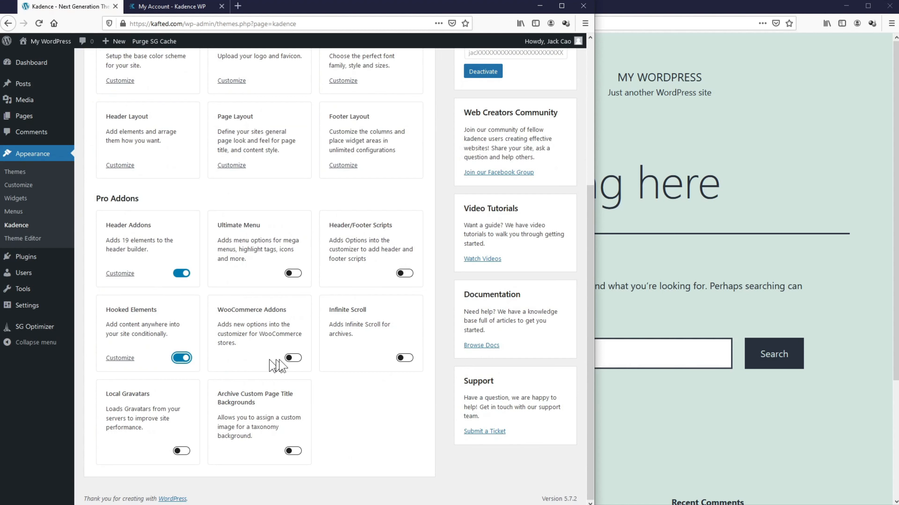
click(293, 358)
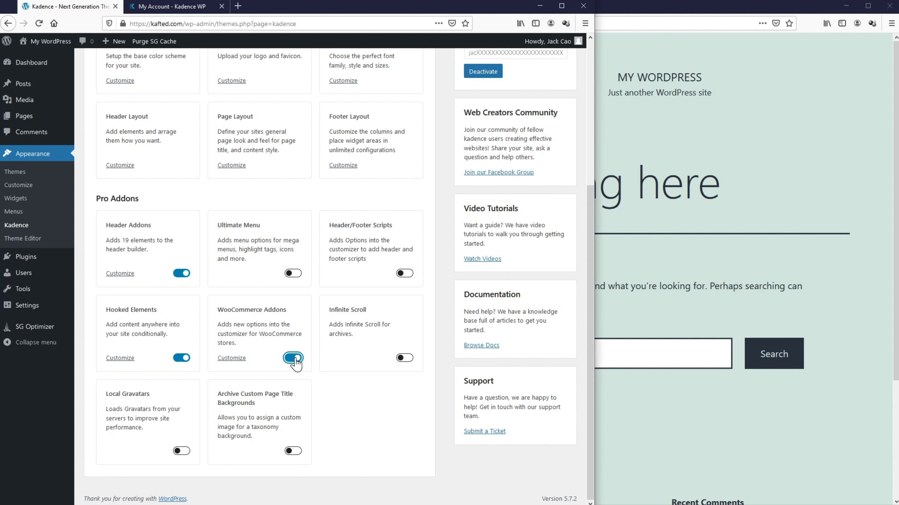
Step: Search for 'kadenc', then install and activate the Kadence Blocks plugin
mouse_move(27, 258)
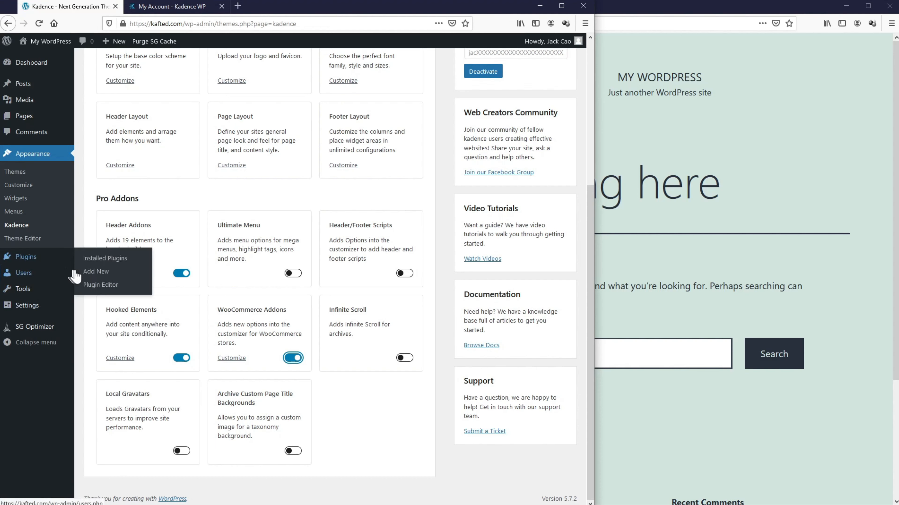
click(85, 273)
click(481, 158)
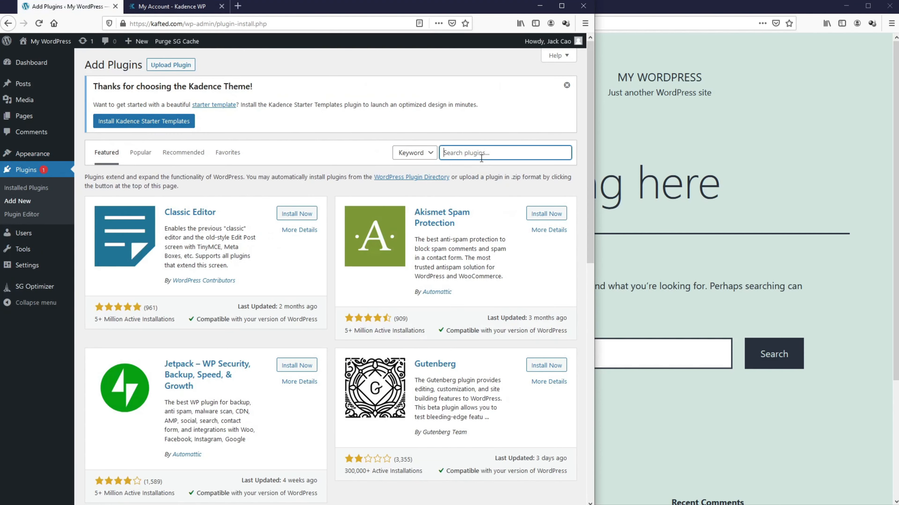
text(kadence)
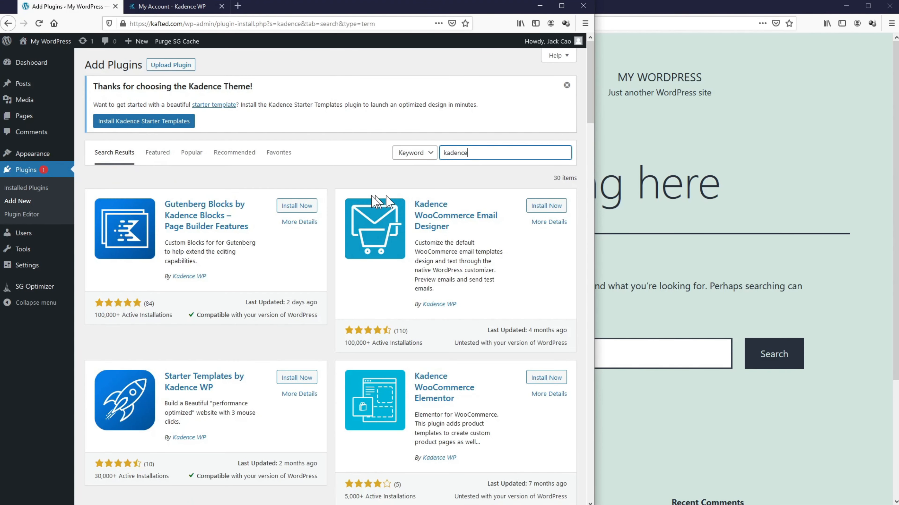
click(305, 207)
click(305, 208)
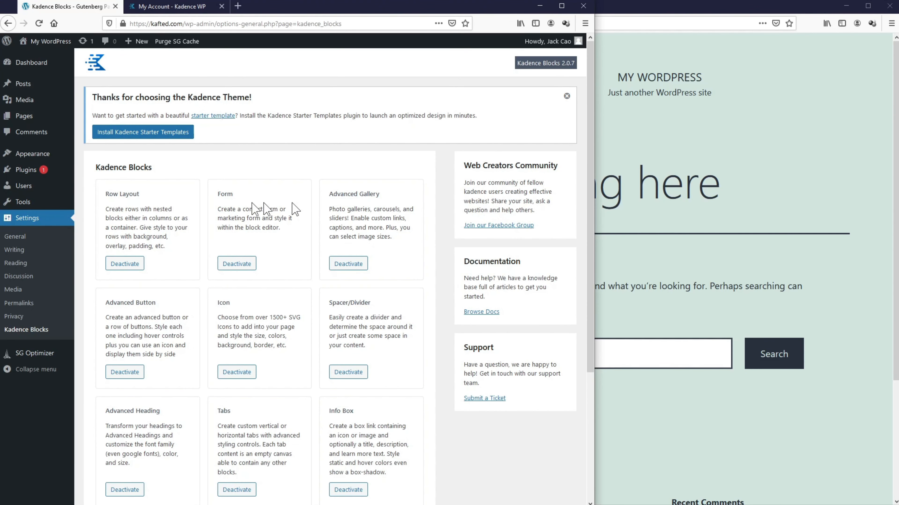
Step: Search for 'woocommerce', then install and activate the WooCommerce plugin
mouse_move(14, 170)
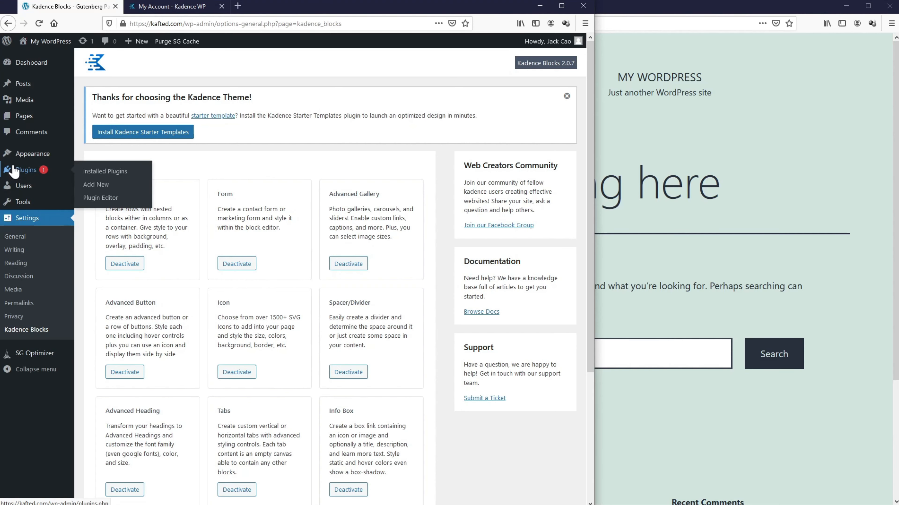
click(103, 185)
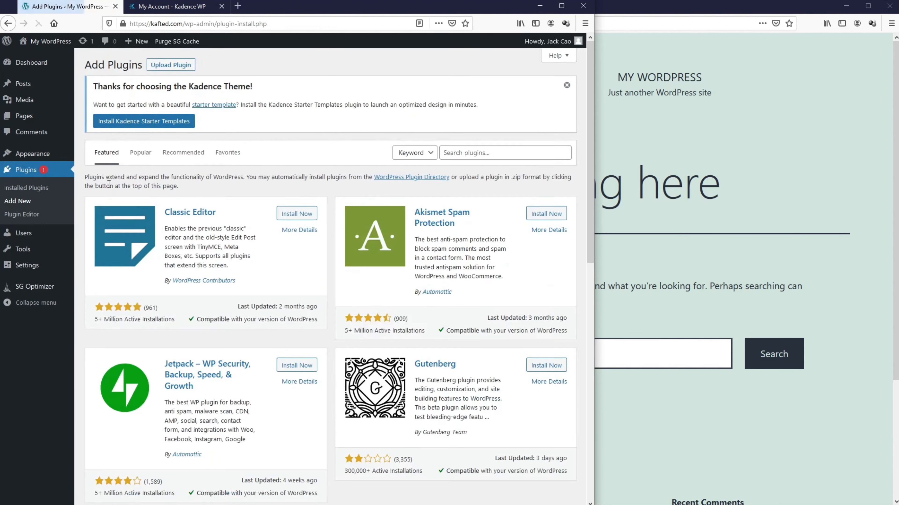
click(447, 155)
text(woocommerce)
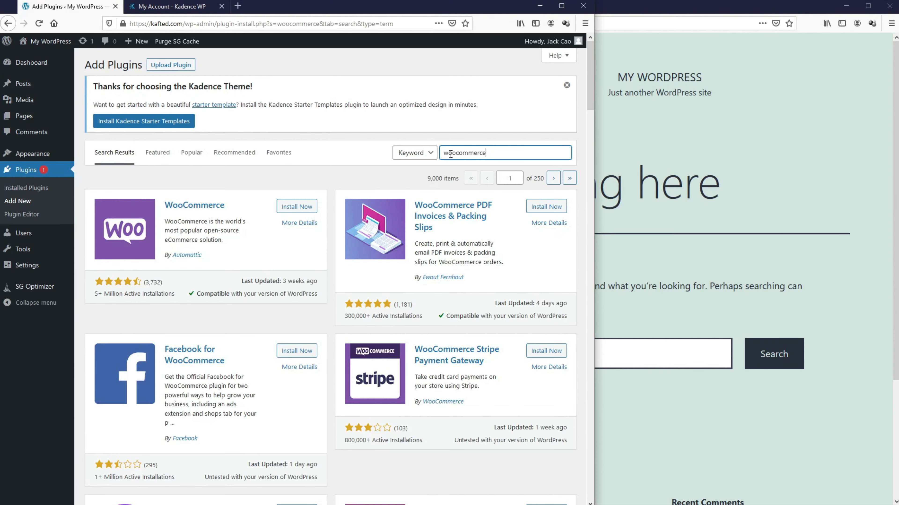
click(293, 208)
click(294, 207)
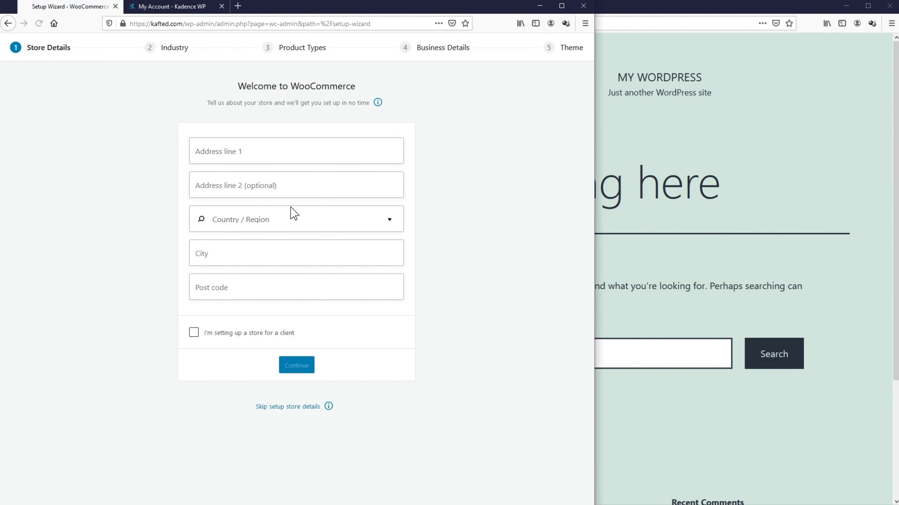
Step: Enter the store's street address, unit, country, city and postcode, and decline usage tracking
click(282, 154)
key(Tab)
key(Tab)
key(Tab)
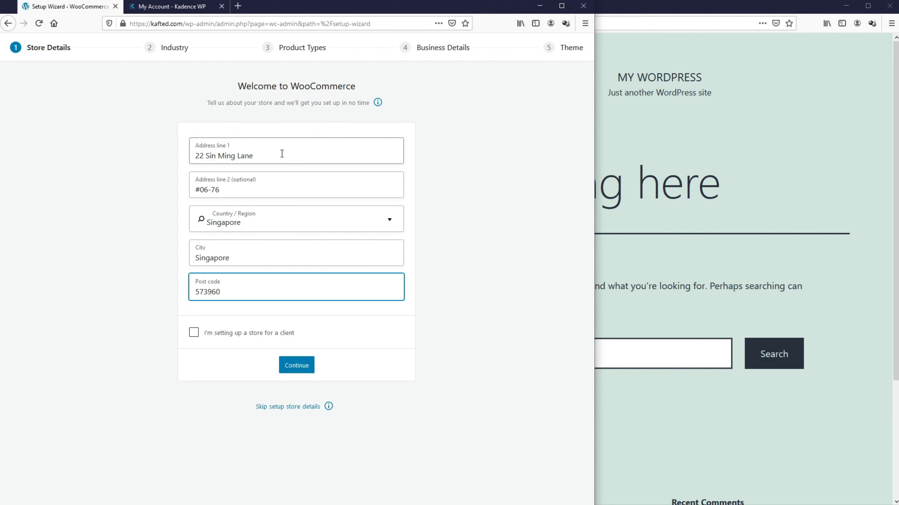
click(297, 365)
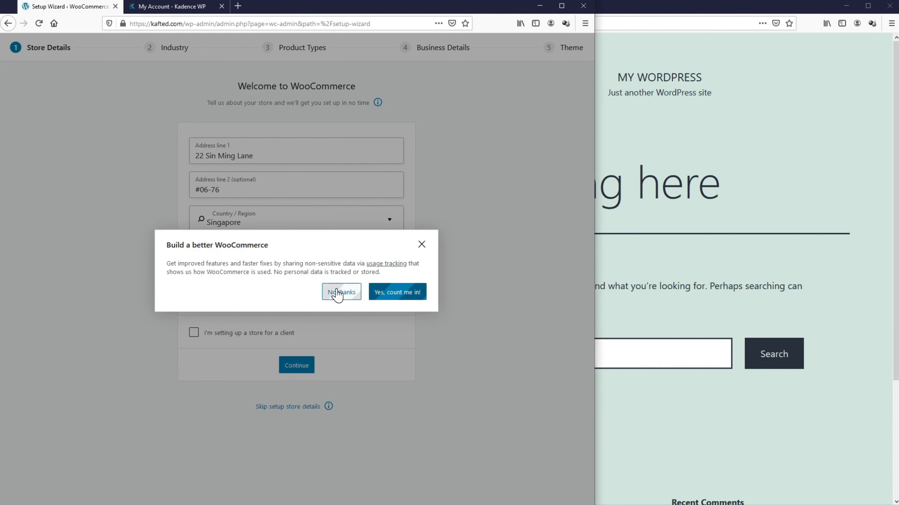
click(339, 292)
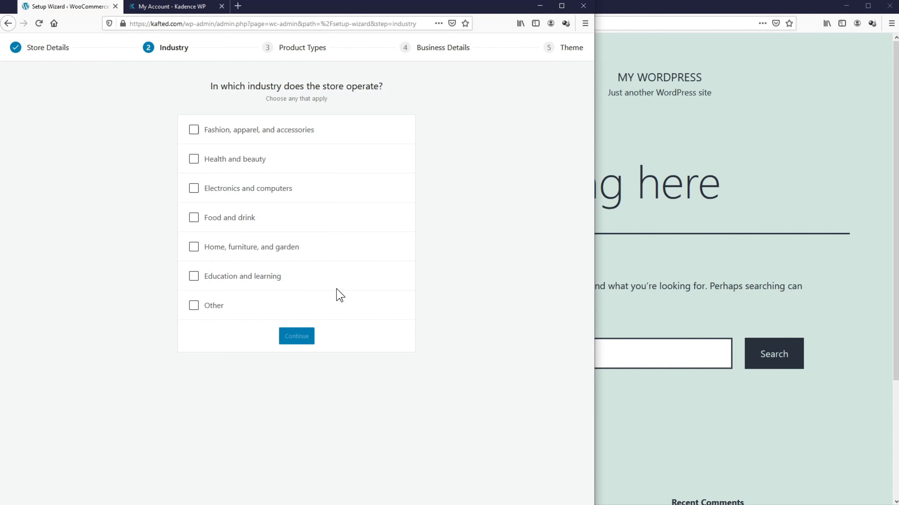
Step: Choose Food and drink plus Home, furniture, and garden as industries, then continue past product types
click(197, 222)
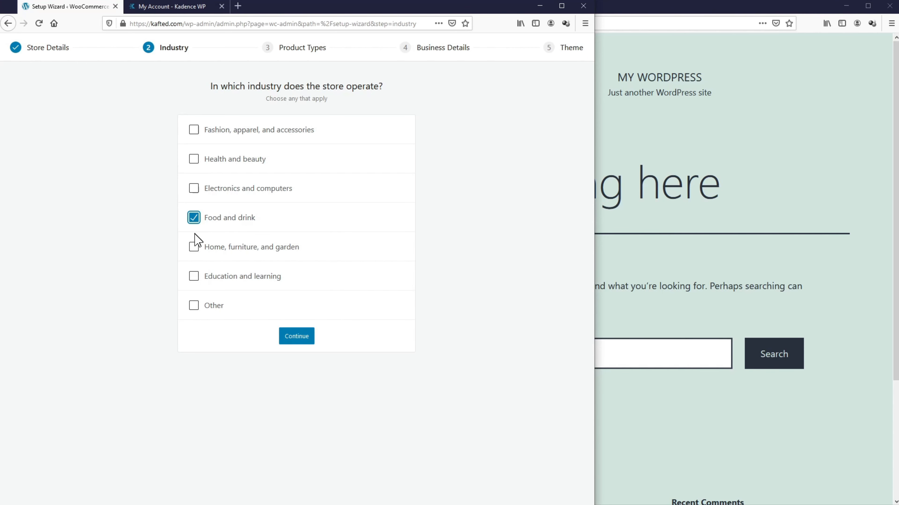
click(193, 250)
click(294, 341)
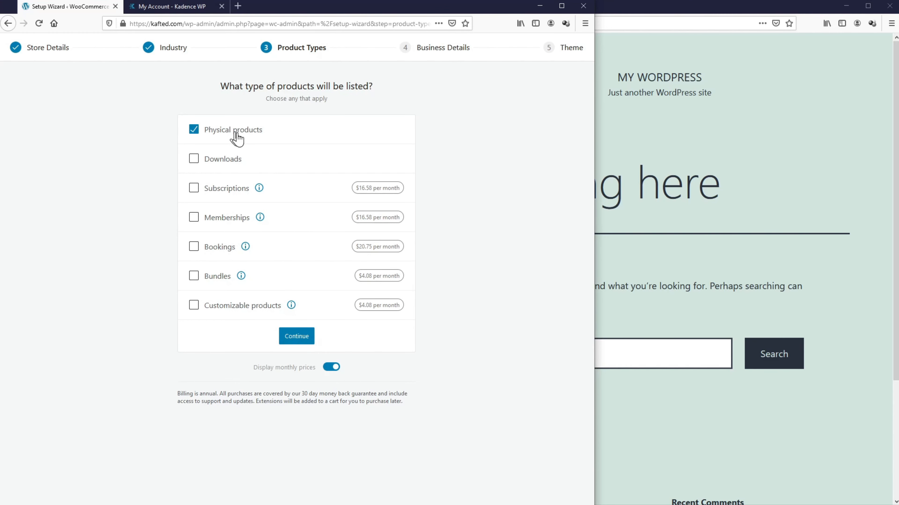
click(297, 337)
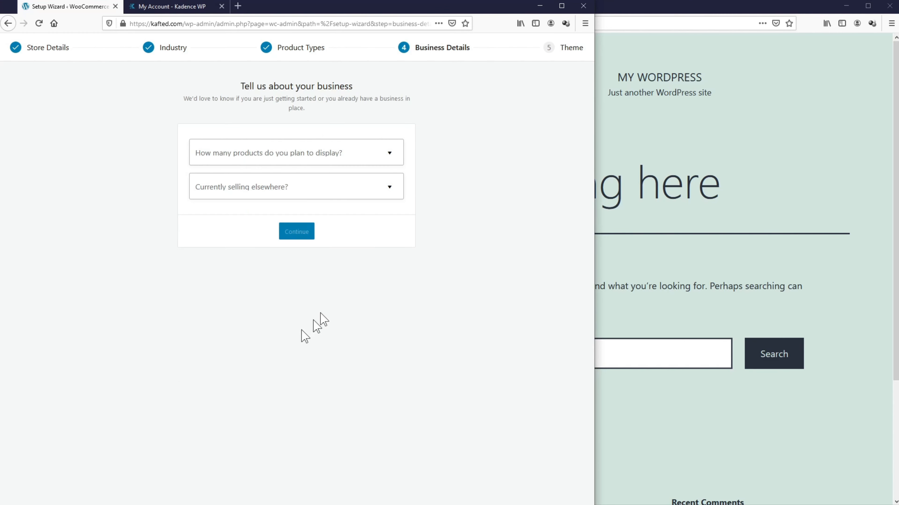
Step: Set business details to 1 - 10 products and No for selling elsewhere
click(388, 161)
click(336, 205)
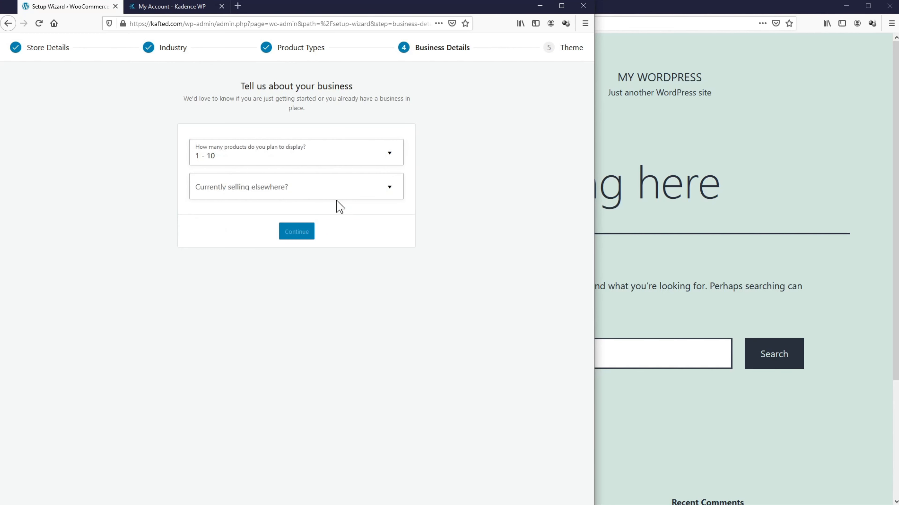
click(354, 194)
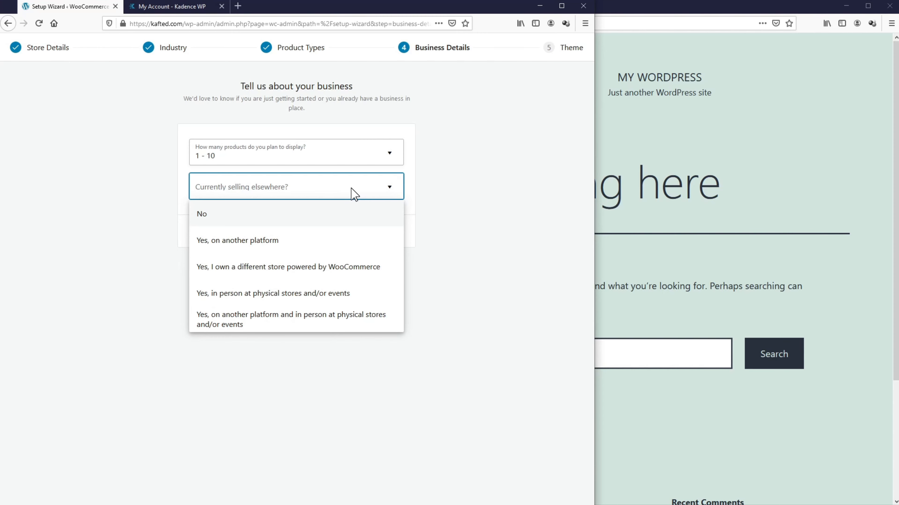
click(342, 214)
Step: Skip MailPoet, Facebook, Google Ads and Mailchimp, keep the Kadence theme, and decline Jetpack
scroll(351, 213, down, 2)
click(391, 195)
click(391, 242)
click(391, 289)
scroll(391, 336, up, 1)
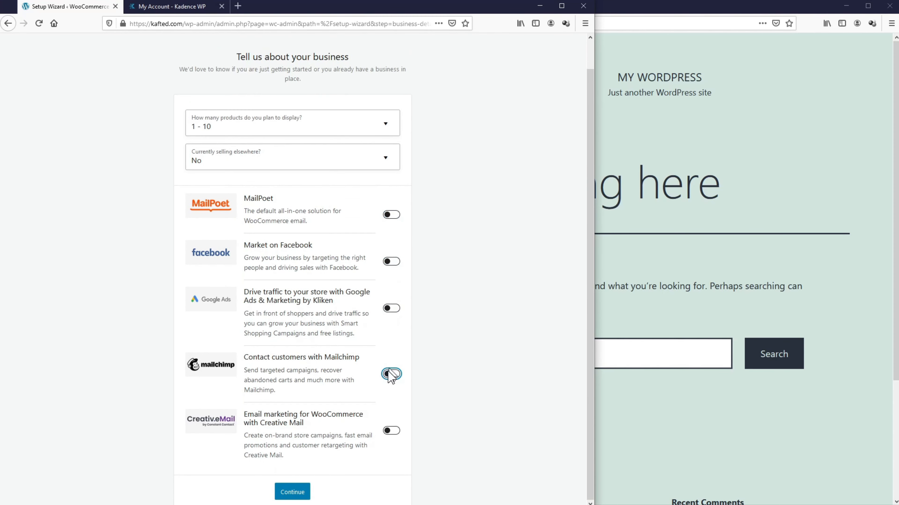
click(391, 373)
click(292, 491)
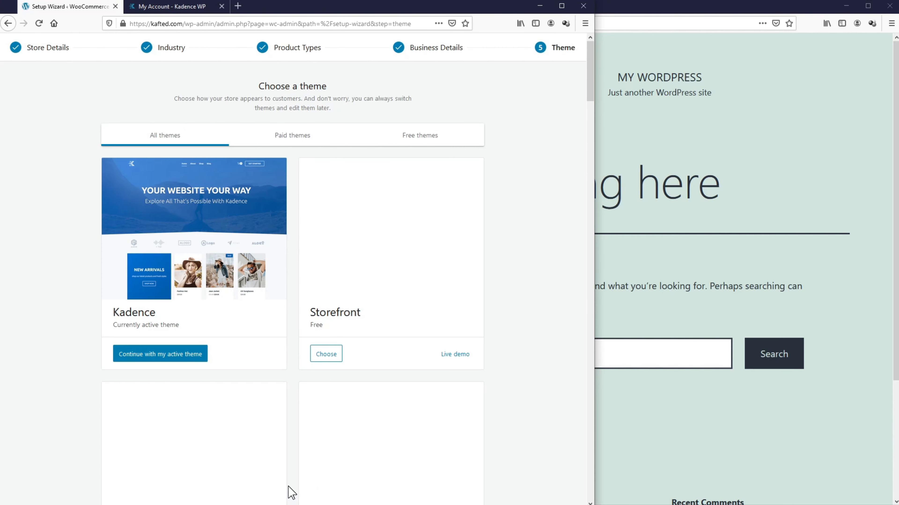
click(174, 361)
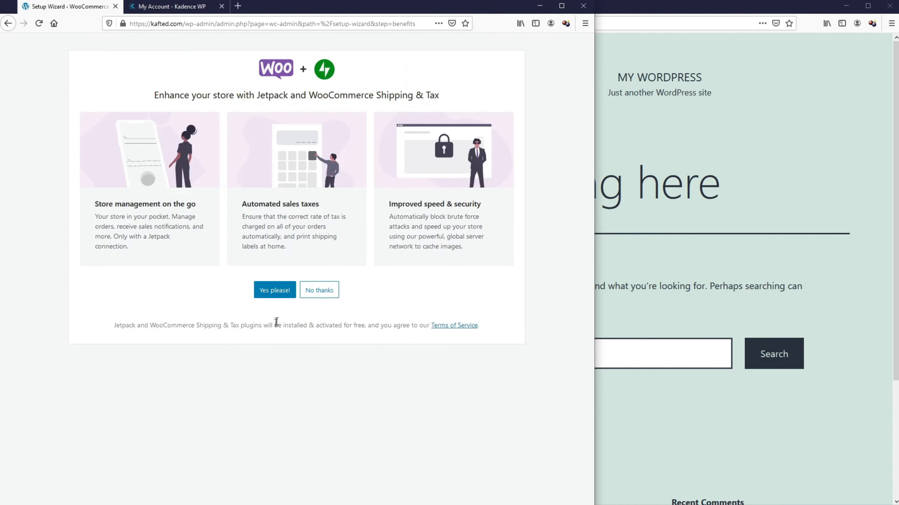
click(322, 297)
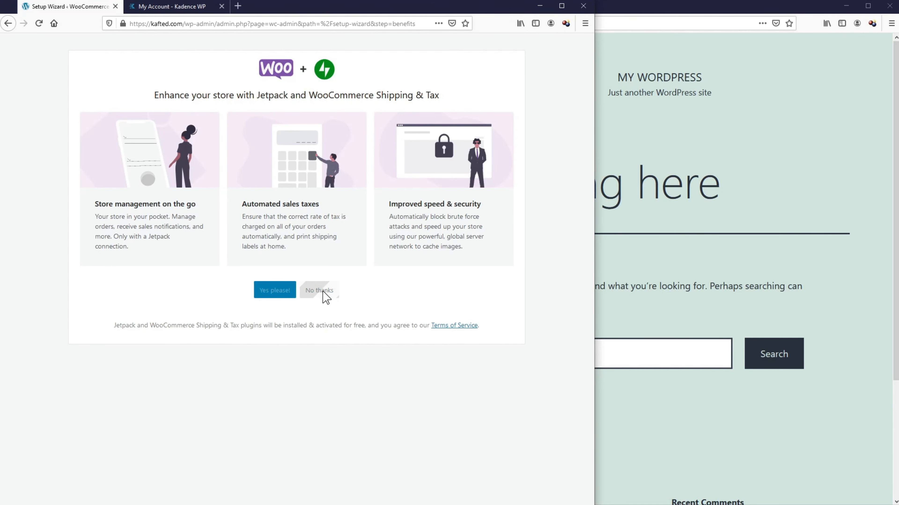
Step: Dismiss the welcome message and start a new product titled 'Kafted Knife ™'
click(407, 172)
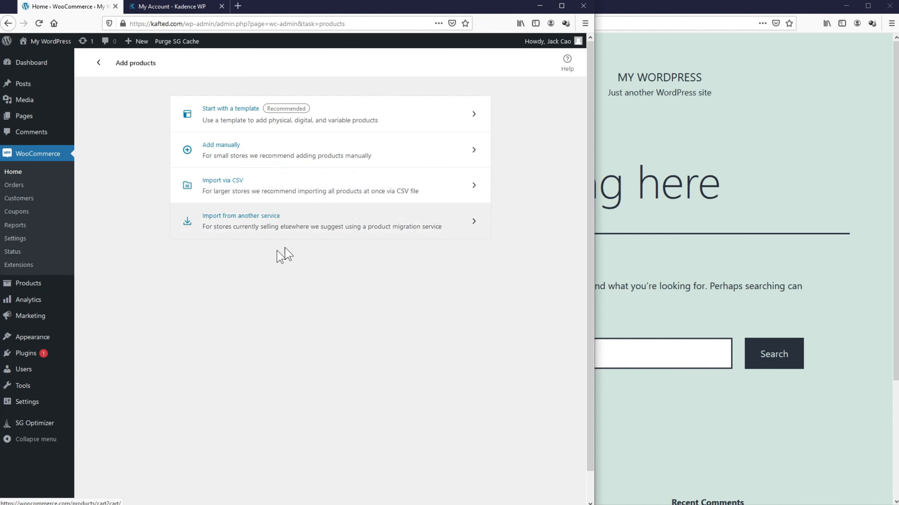
mouse_move(46, 287)
click(90, 299)
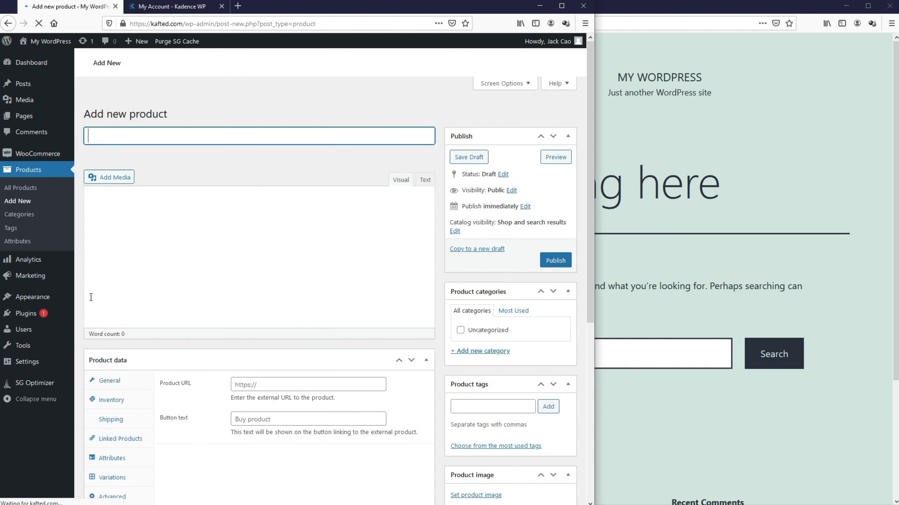
text(Kafted)
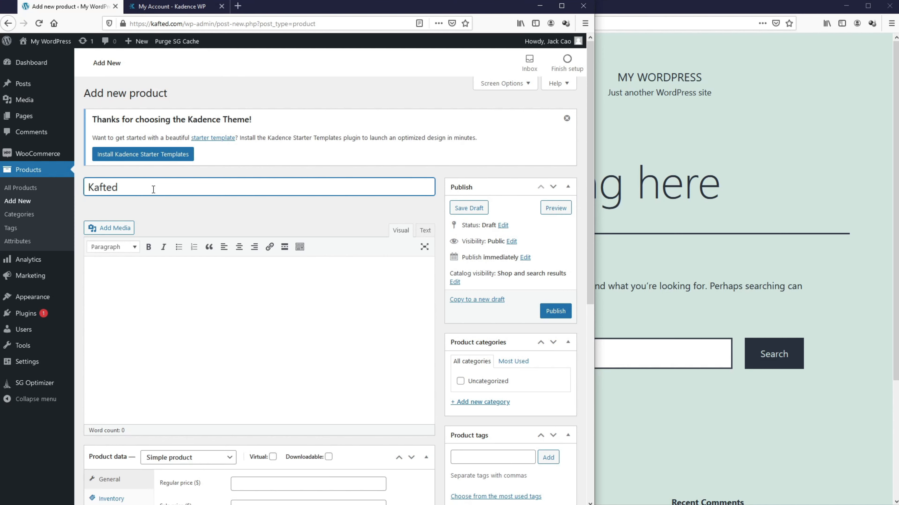
text( Knife ™)
scroll(151, 211, down, 6)
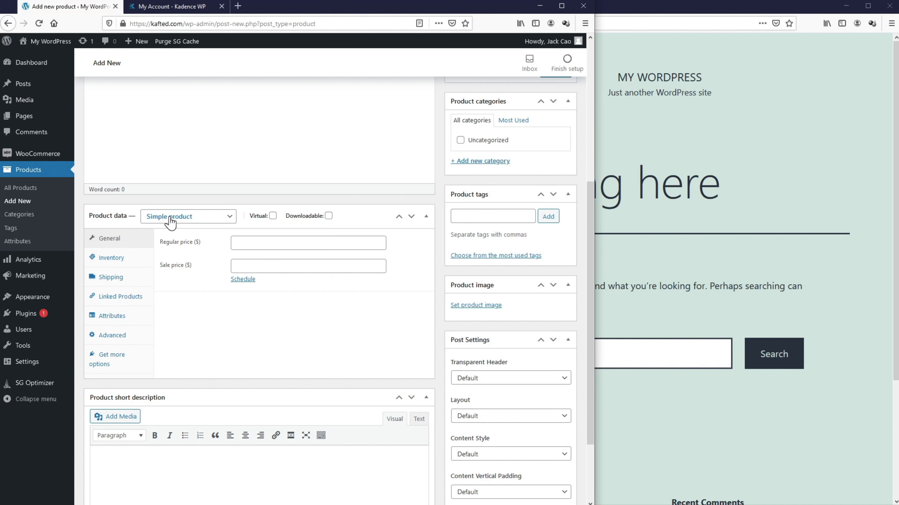
Step: Make the product a Variable product with stock management enabled
click(170, 219)
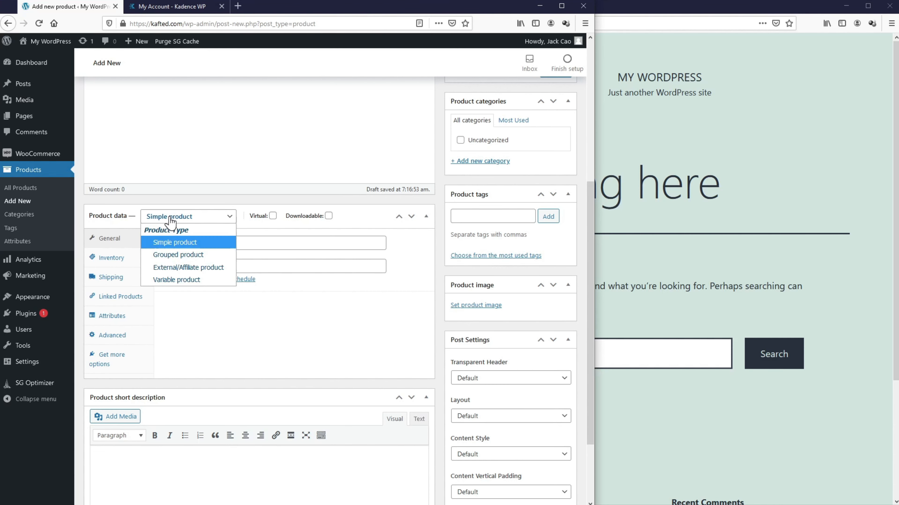
click(177, 280)
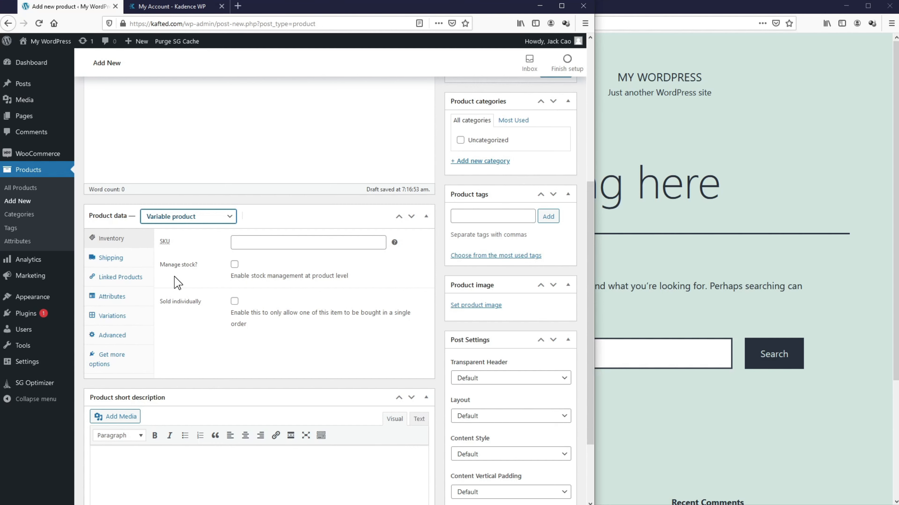
click(235, 265)
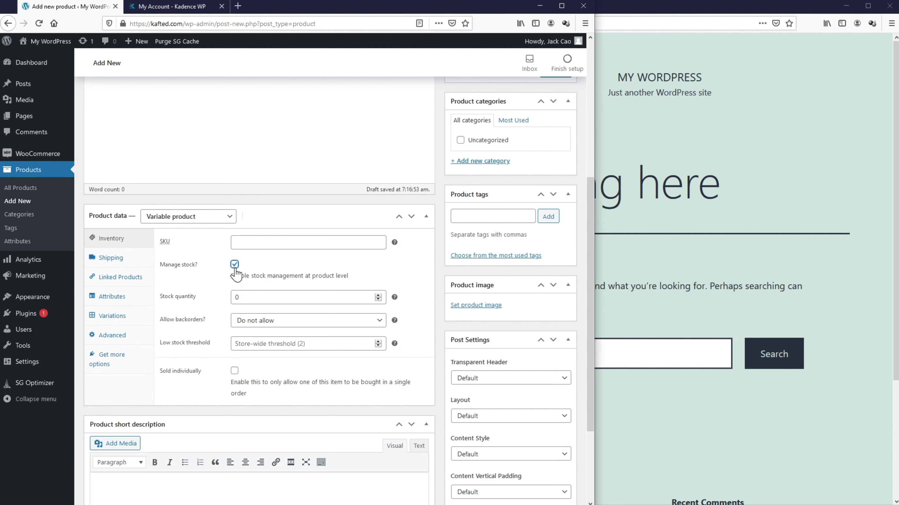
click(240, 297)
double_click(240, 297)
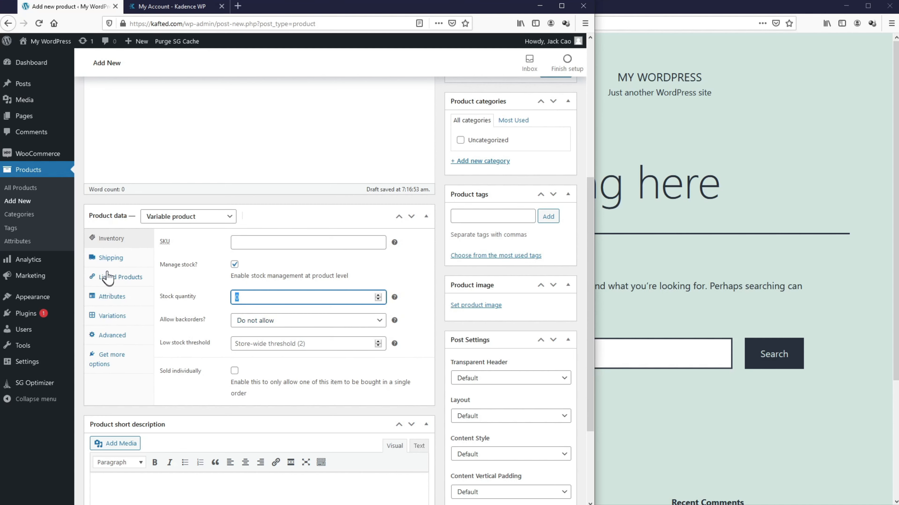
Step: Review the Shipping and Attributes tabs, stay on the editor, and publish the product
click(113, 260)
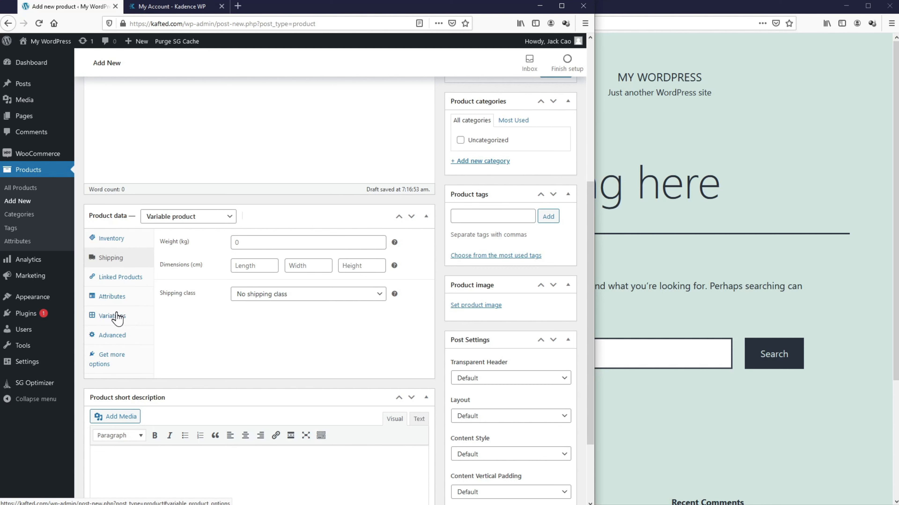
click(113, 299)
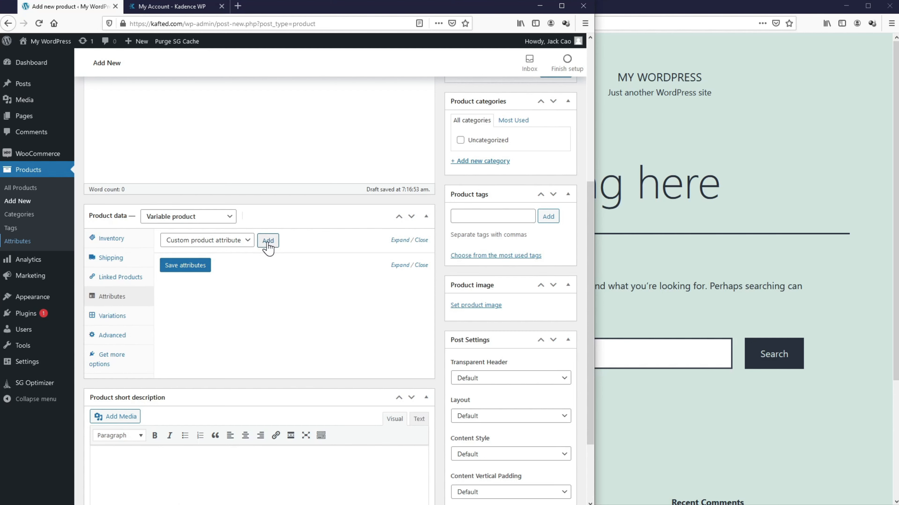
click(17, 244)
click(407, 223)
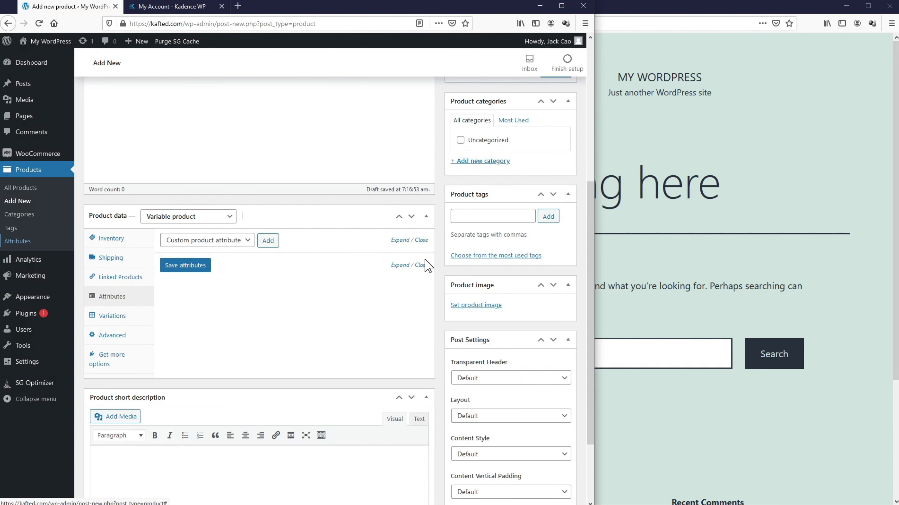
scroll(487, 272, up, 5)
click(555, 311)
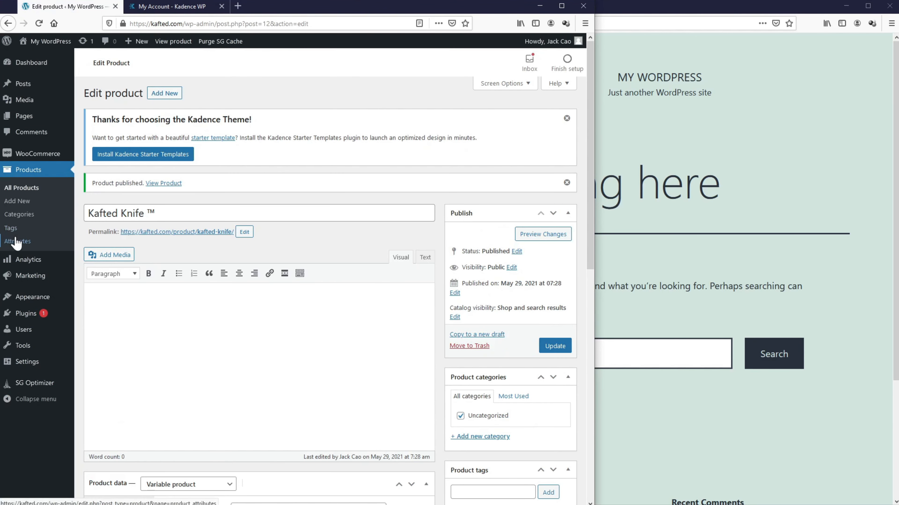
Step: Create a global product attribute named 'Select Handle Color'
click(16, 245)
click(105, 256)
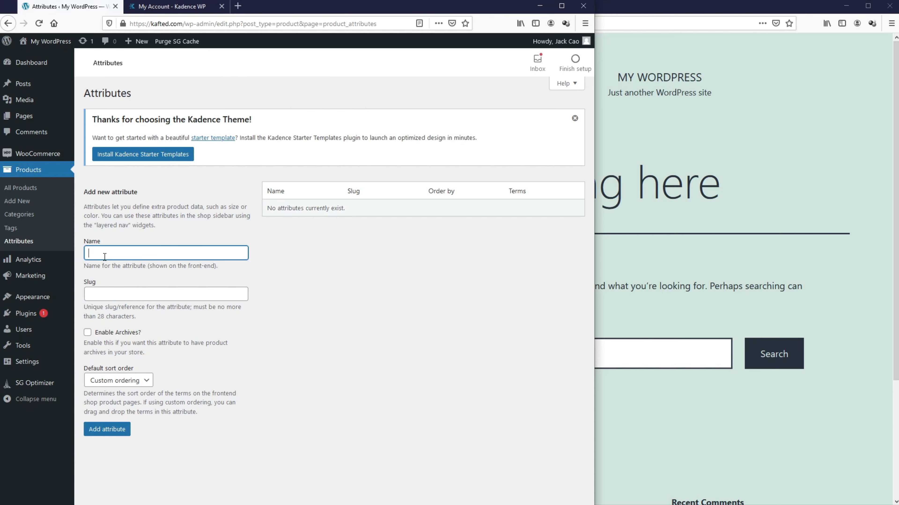
text(Select Handle Color)
click(101, 429)
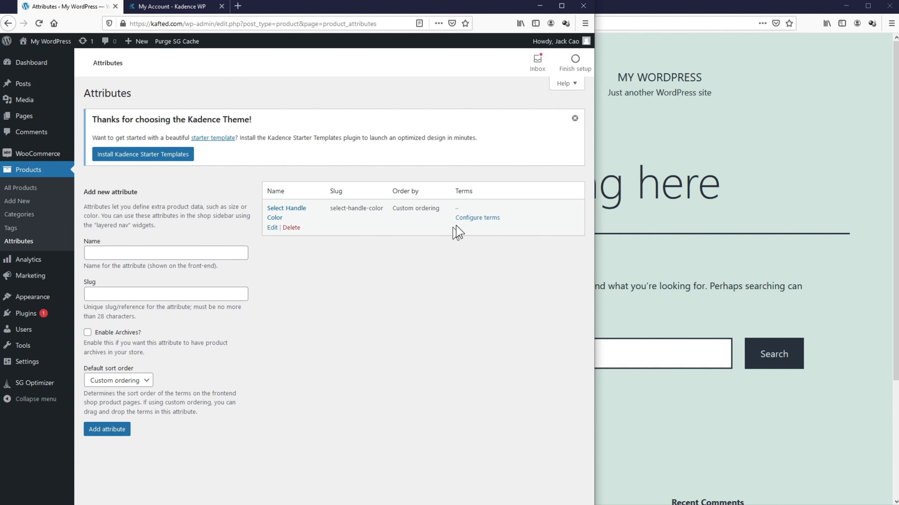
Step: Add Black and Brown as terms of Select Handle Color
click(472, 218)
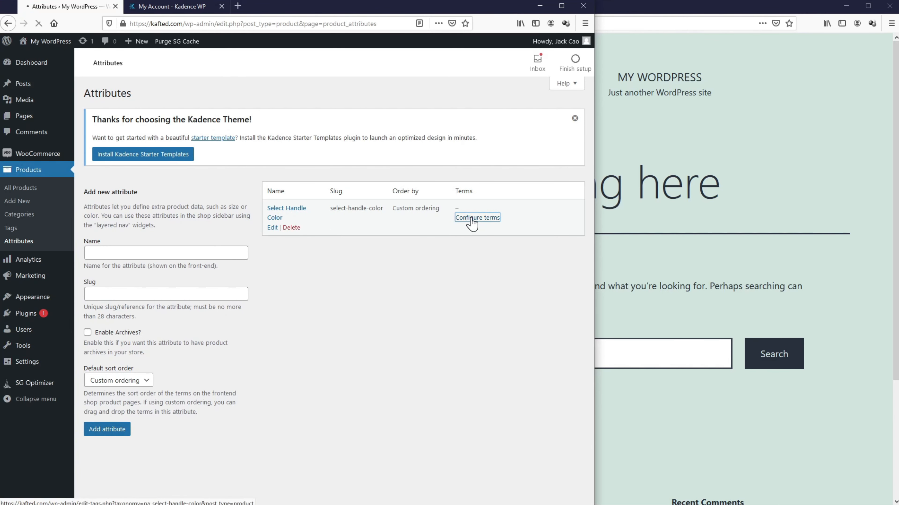
text(Black)
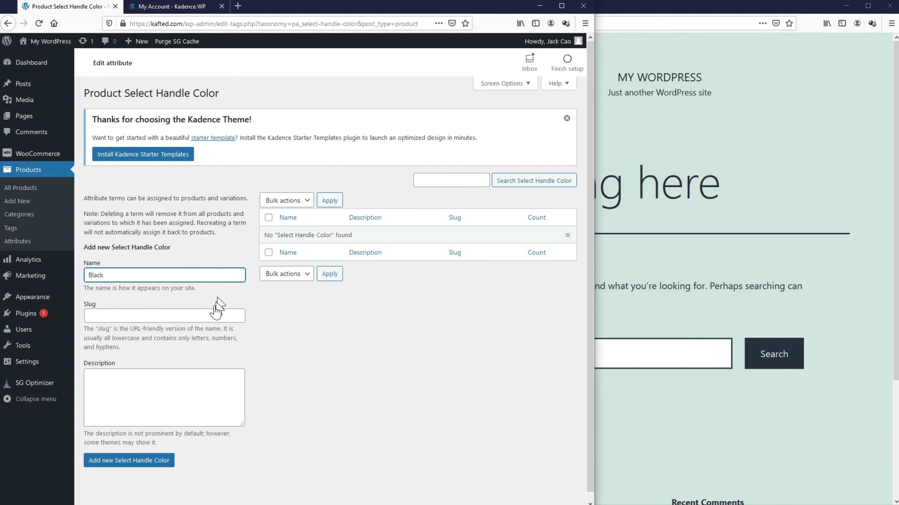
click(146, 466)
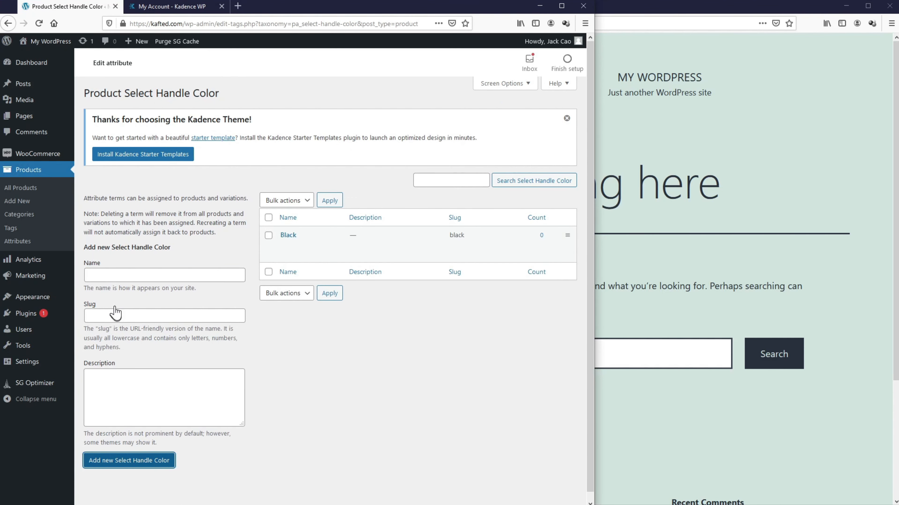
click(112, 276)
text(Brown)
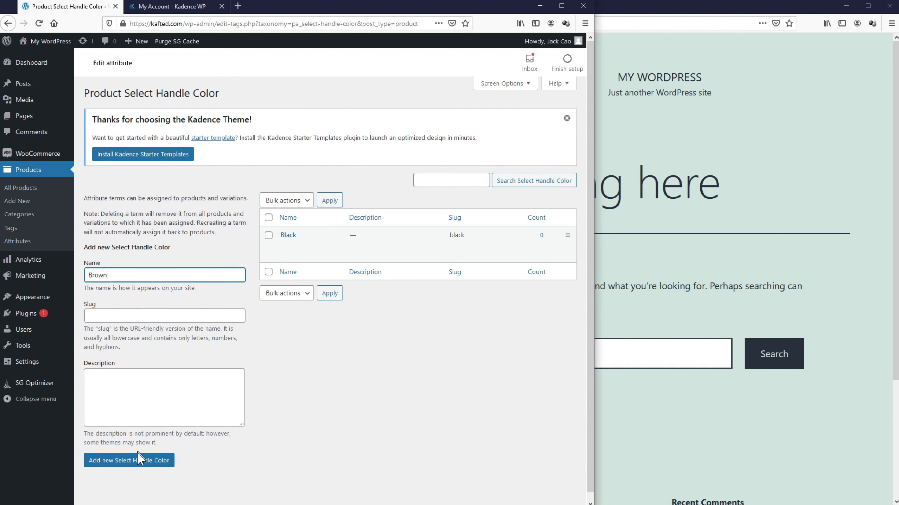
click(141, 460)
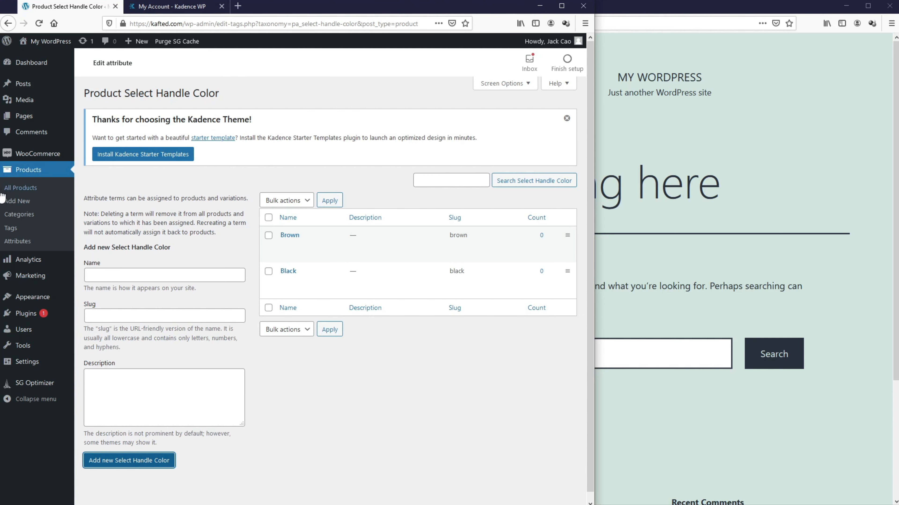
Step: Open Kafted Knife for editing and add the Select Handle Color attribute
click(11, 191)
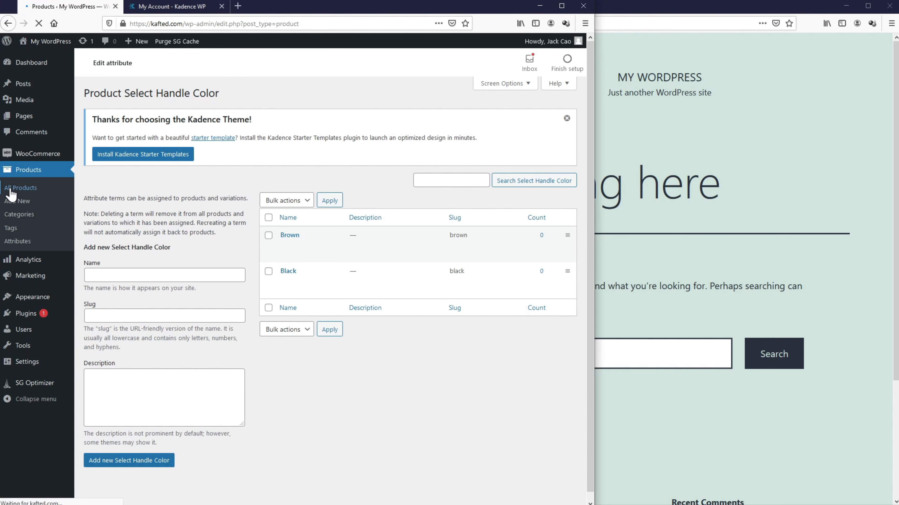
click(165, 246)
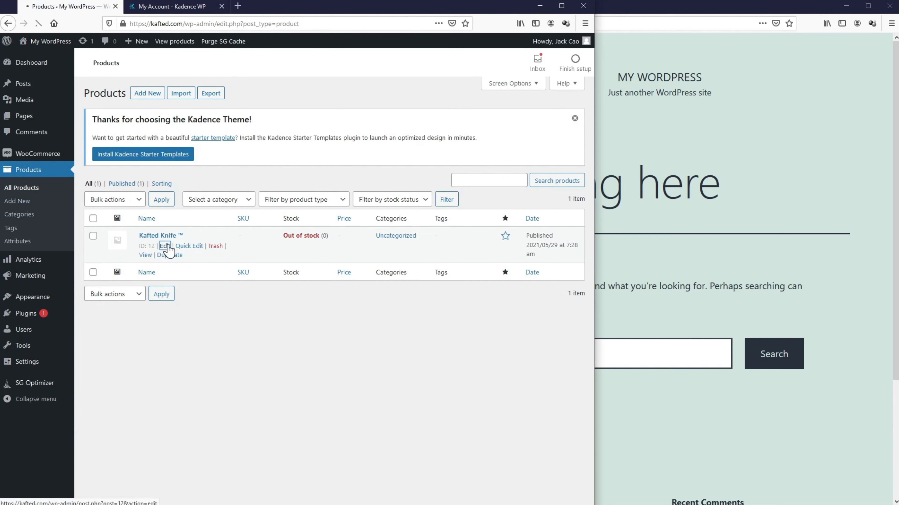
scroll(170, 250, down, 5)
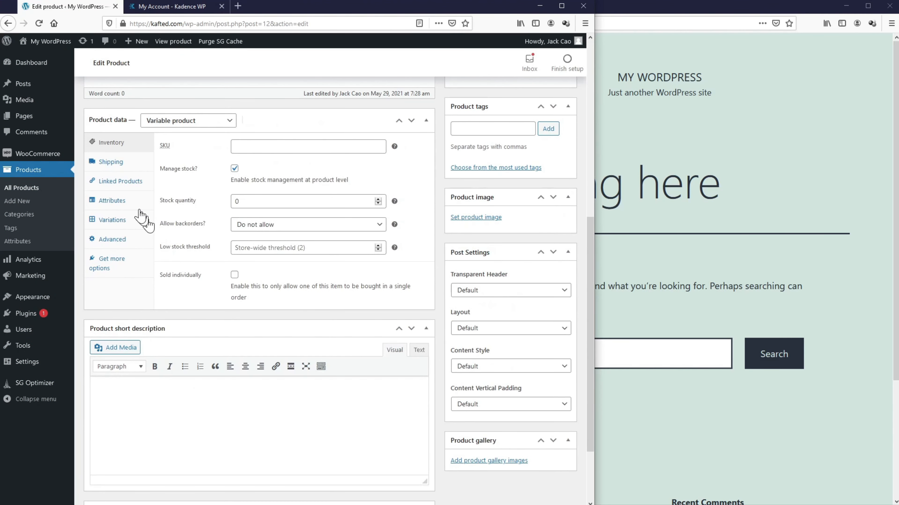
click(113, 201)
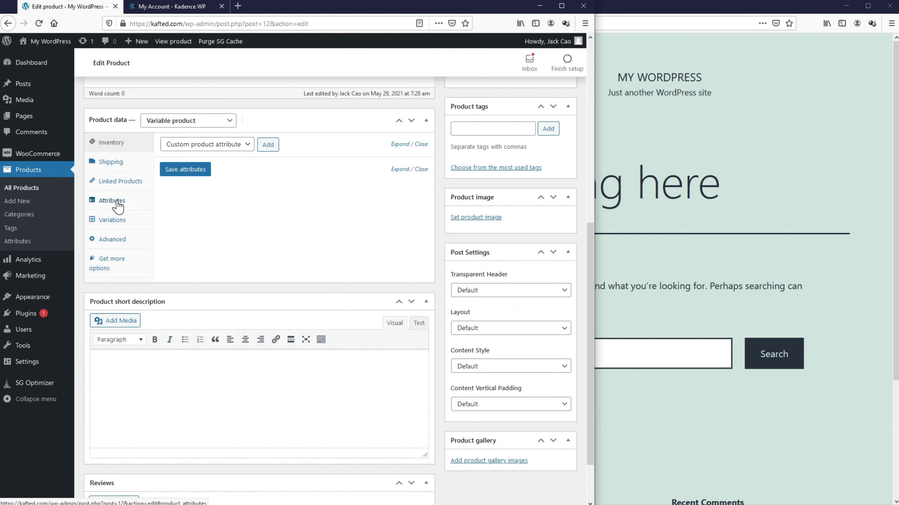
click(242, 148)
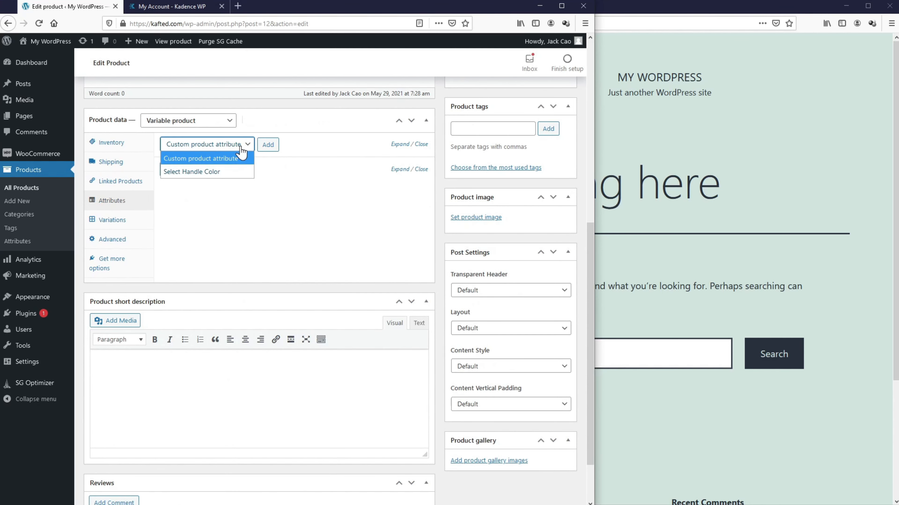
click(213, 172)
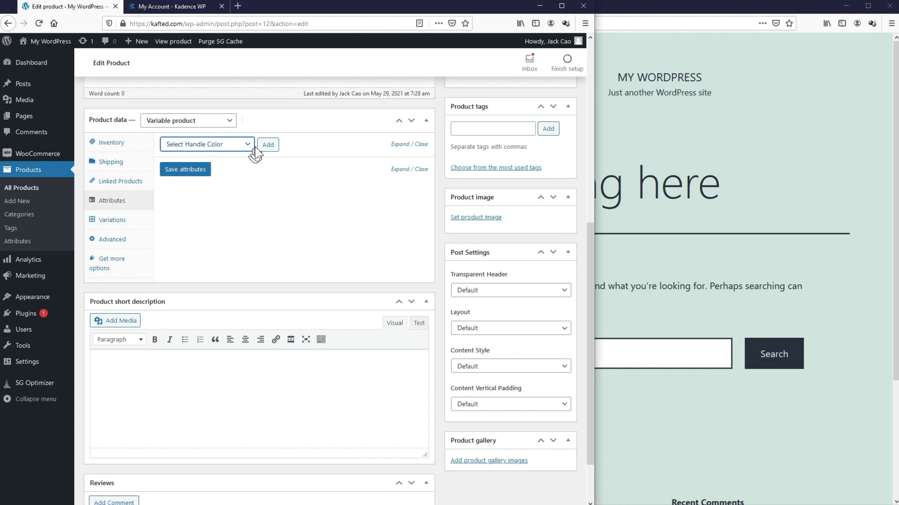
click(268, 145)
Step: Select Black and Brown values, mark them used for variations, and save the attributes
click(282, 204)
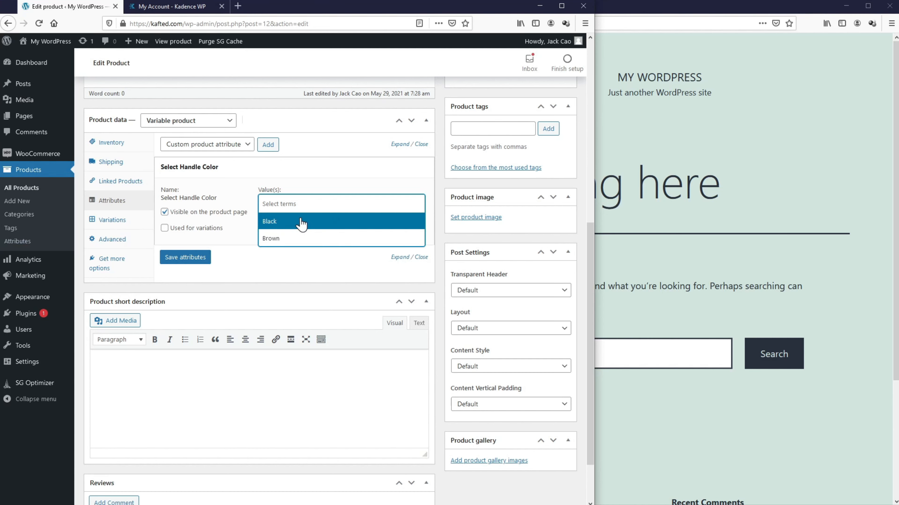
click(300, 241)
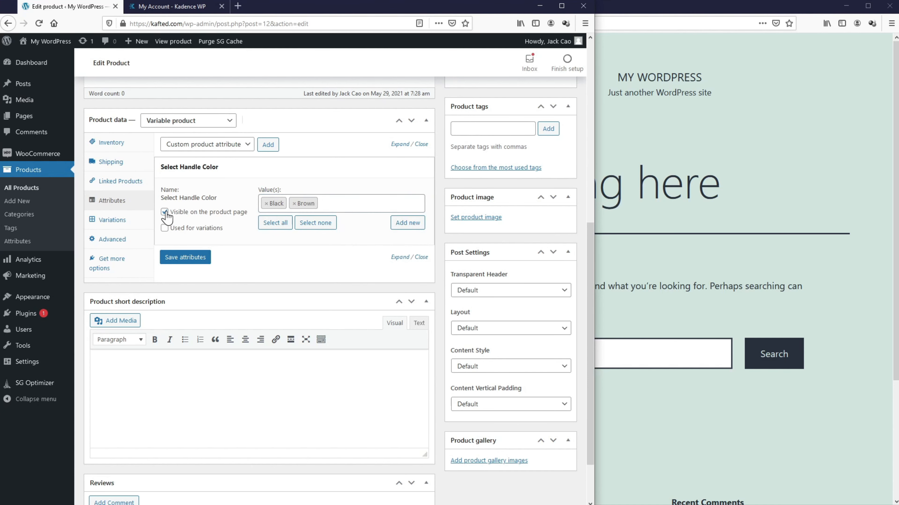
click(164, 228)
click(176, 257)
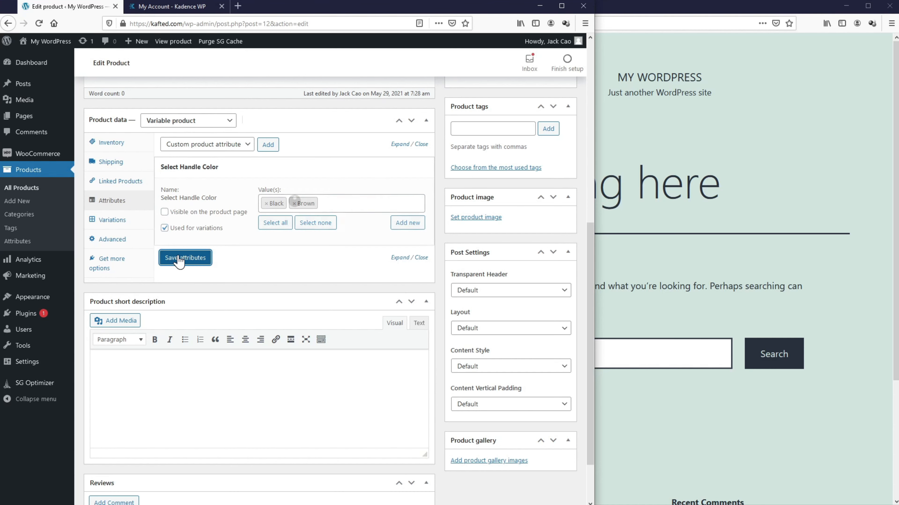
click(133, 222)
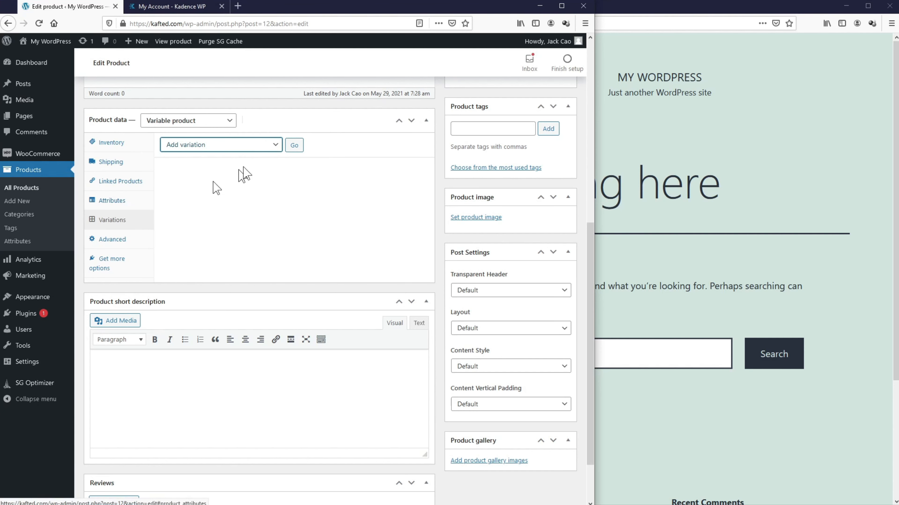
Step: Add variation #13 set to Black and save it, then add variation #14 set to Brown
click(294, 146)
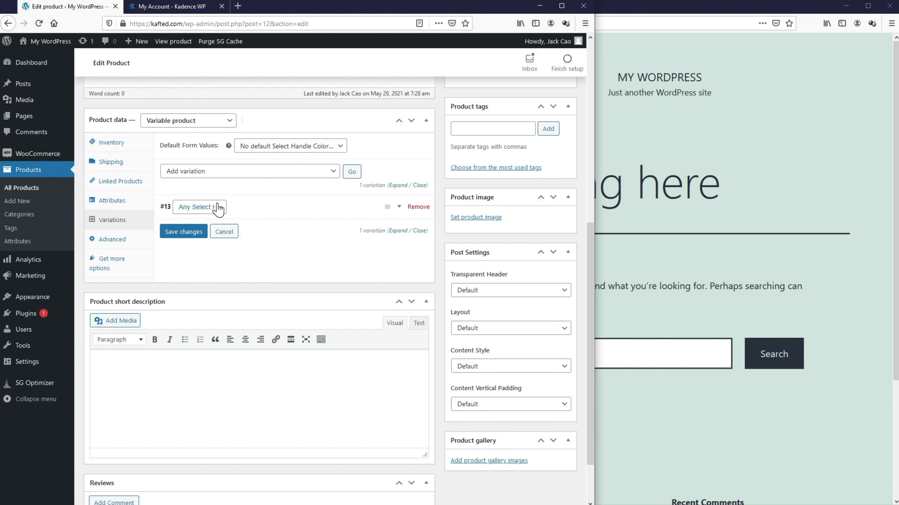
click(219, 209)
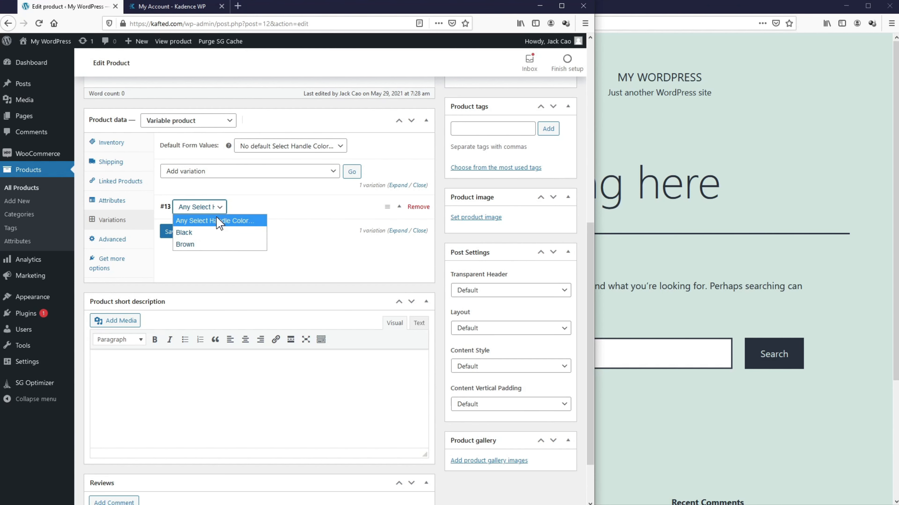
click(219, 233)
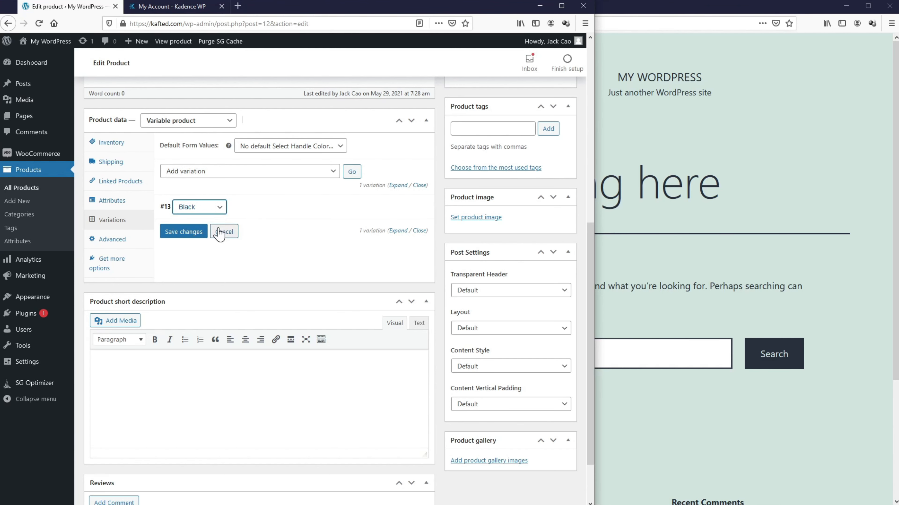
click(190, 232)
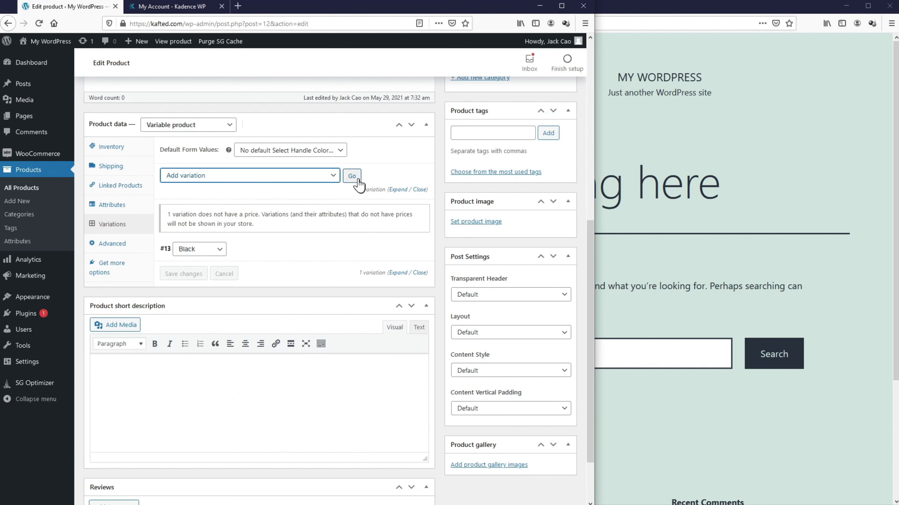
click(355, 177)
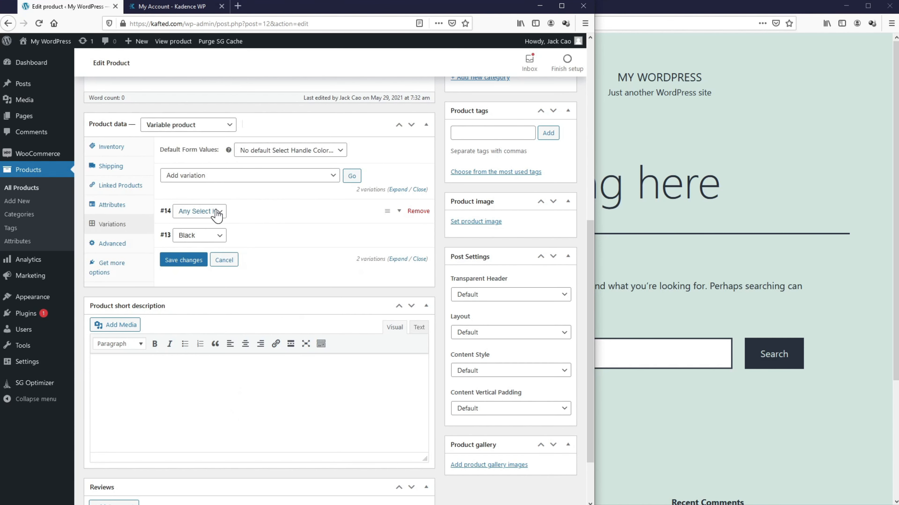
click(214, 211)
click(213, 249)
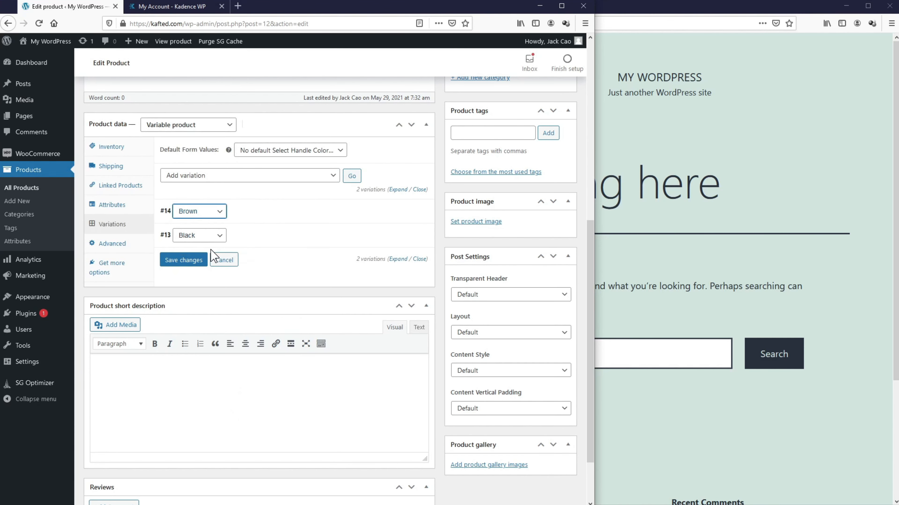
Step: Upload Knife Type 1 as the Brown variation's image, titled and alt-texted 'Kafted Knife Brown Handle'
click(341, 215)
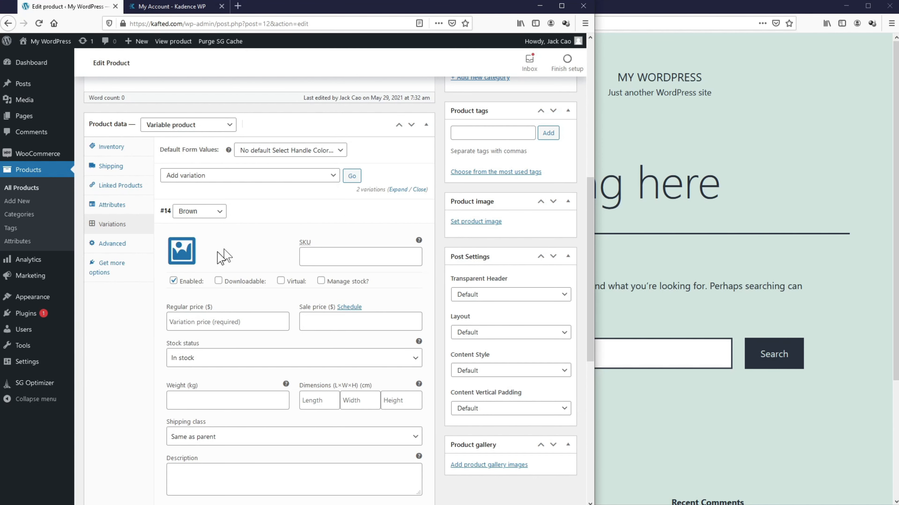
click(180, 252)
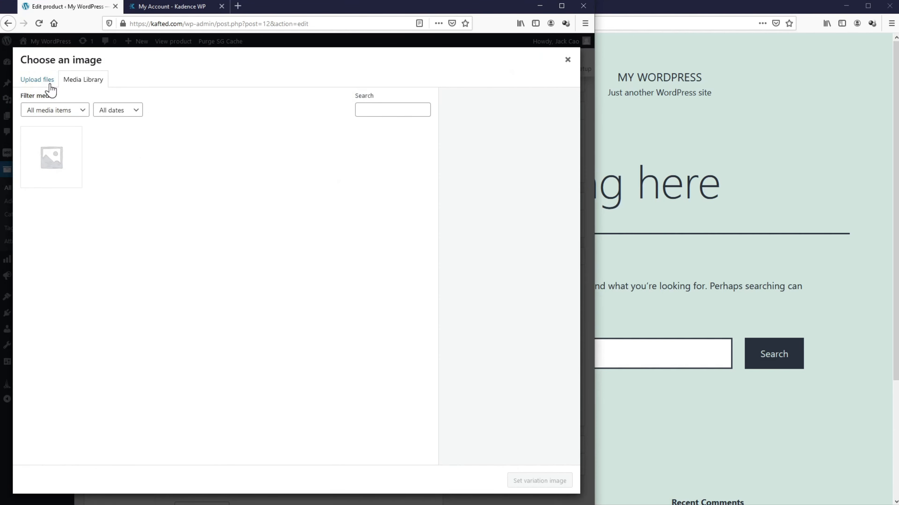
click(45, 82)
click(279, 247)
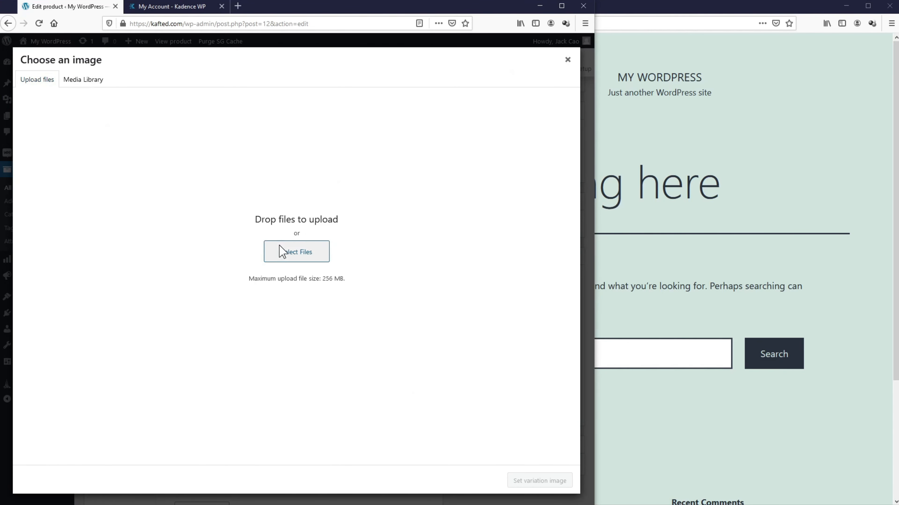
click(65, 122)
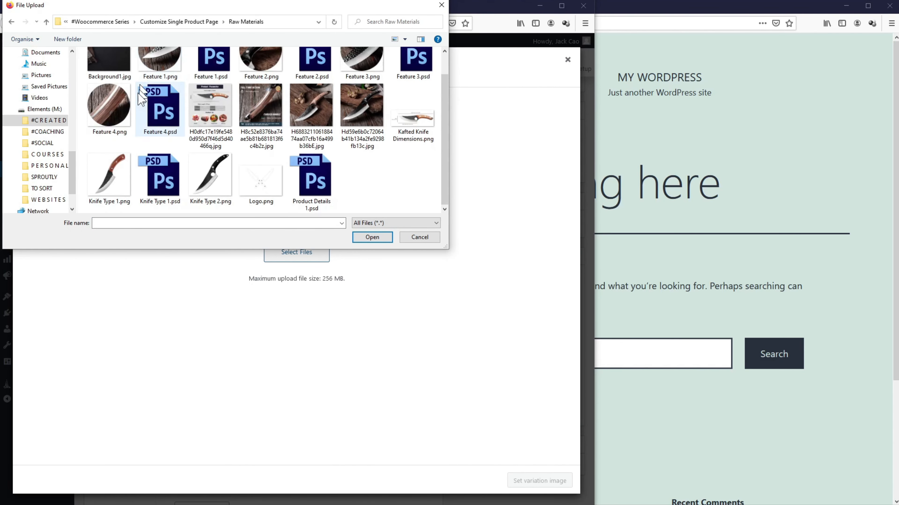
double_click(124, 178)
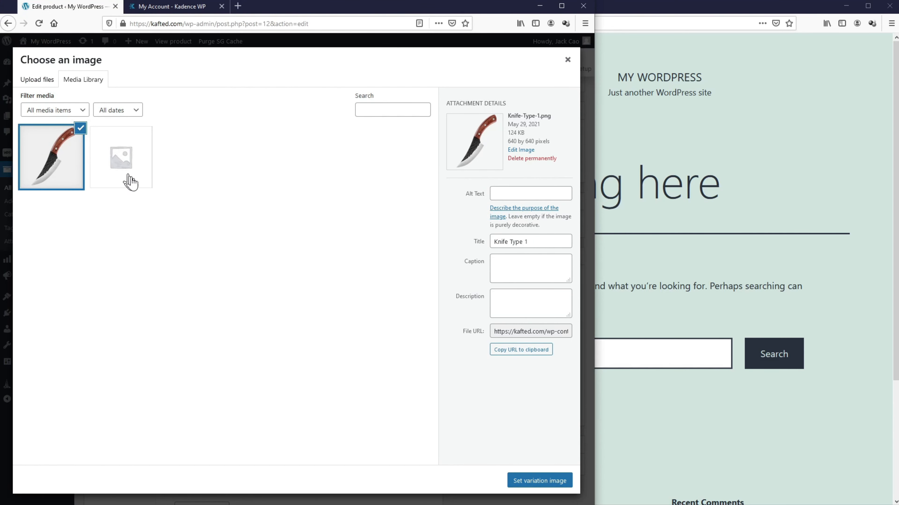
click(495, 242)
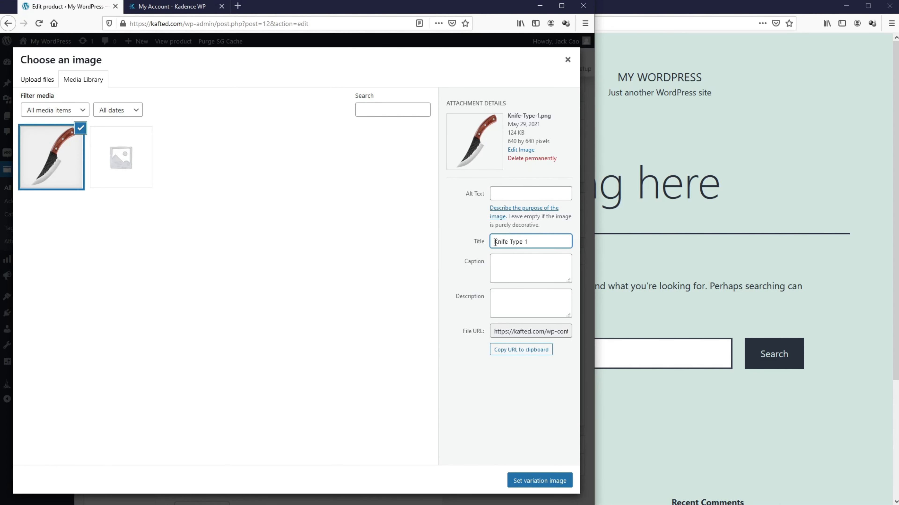
text(Kafted Knife Brown Handle)
key(ctrl+a)
key(ctrl+c)
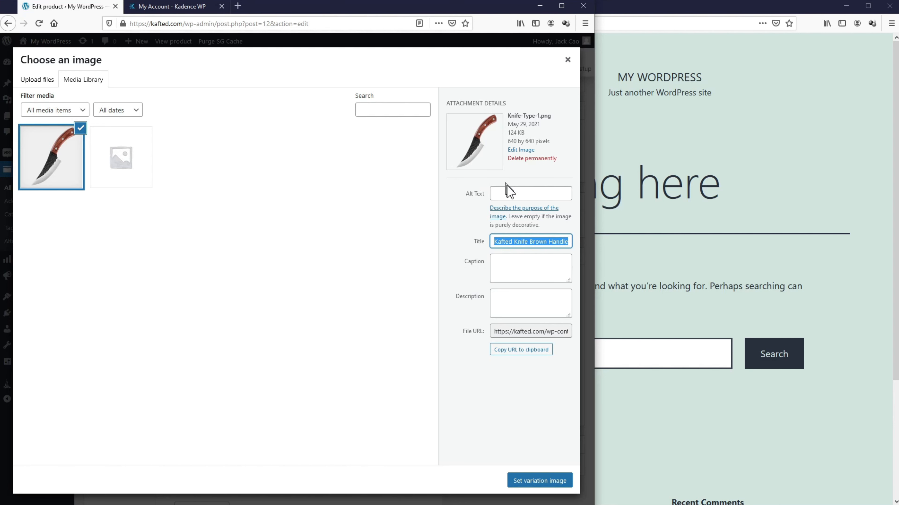
click(511, 191)
key(ctrl+v)
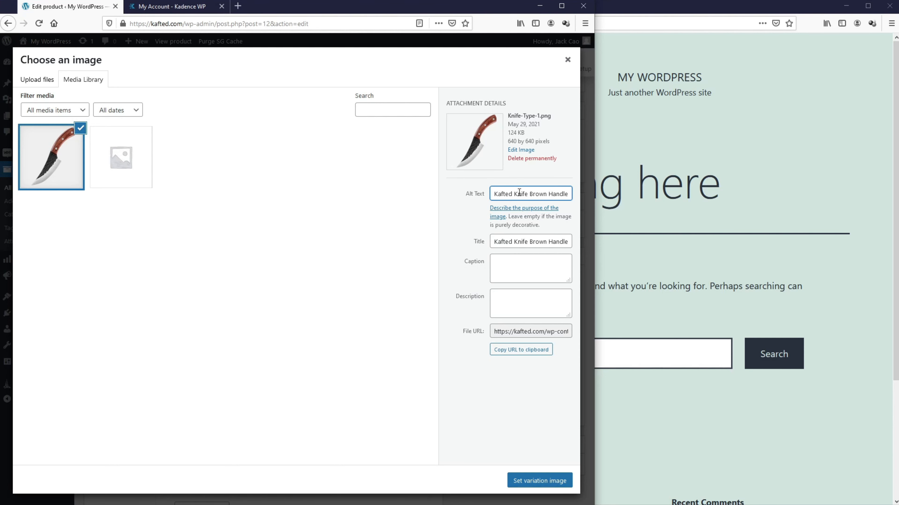
click(540, 481)
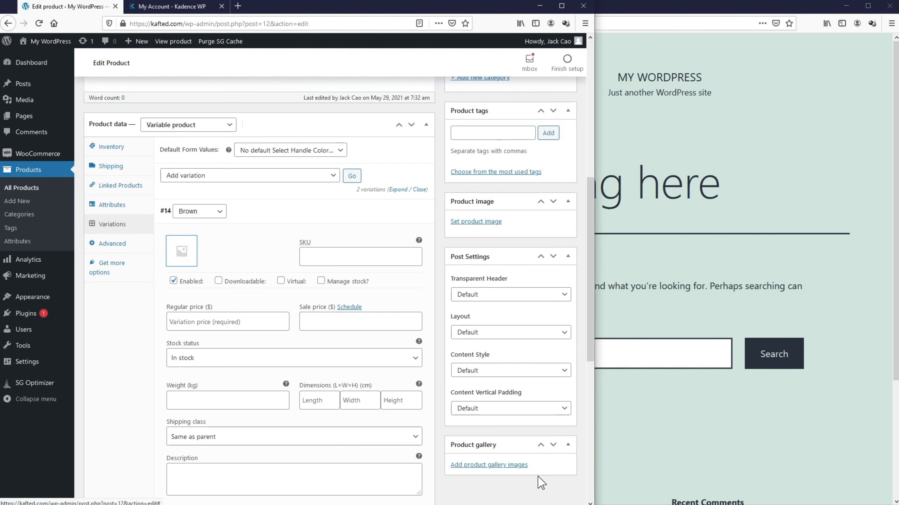
Step: Enter 45.99 as the Brown variation's regular price and step through weight and dimension fields
click(179, 325)
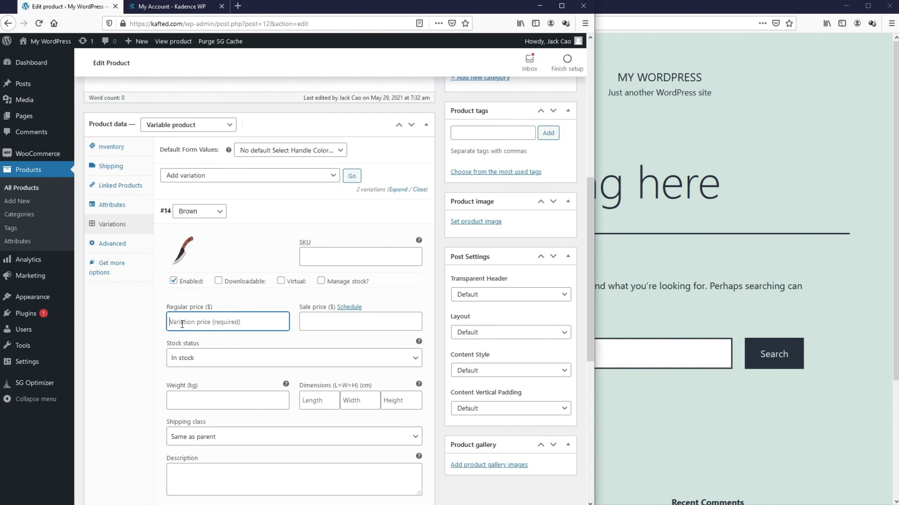
text(45.99)
scroll(209, 253, down, 3)
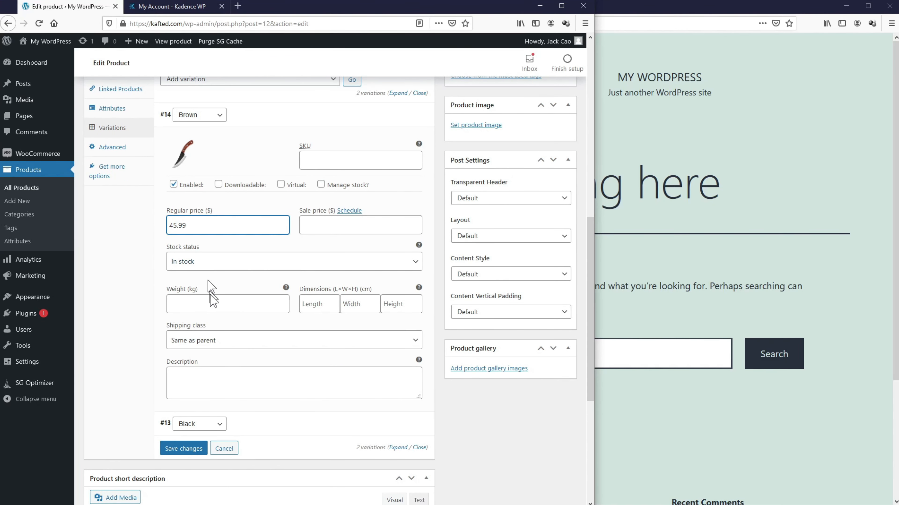
click(216, 309)
click(313, 303)
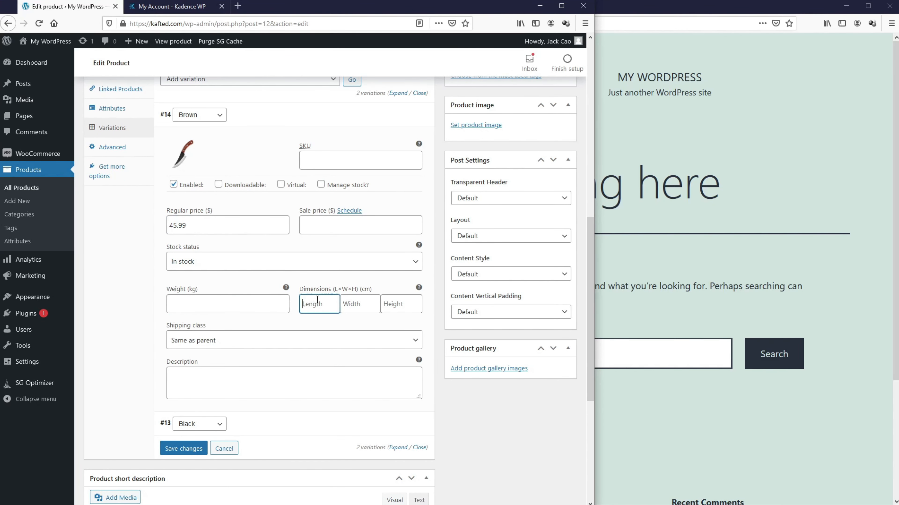
click(361, 305)
click(397, 302)
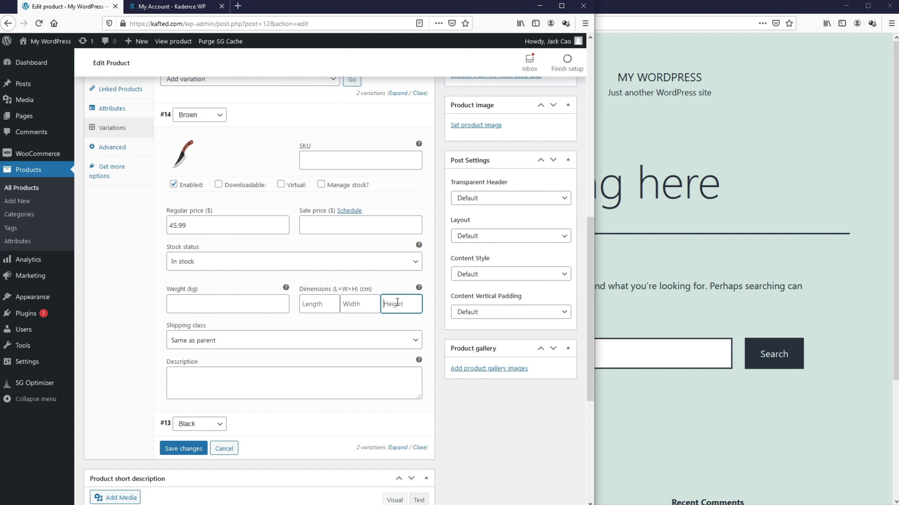
Step: Collapse Brown, expand the Black variation, and upload Knife Type 2 as its image
click(328, 122)
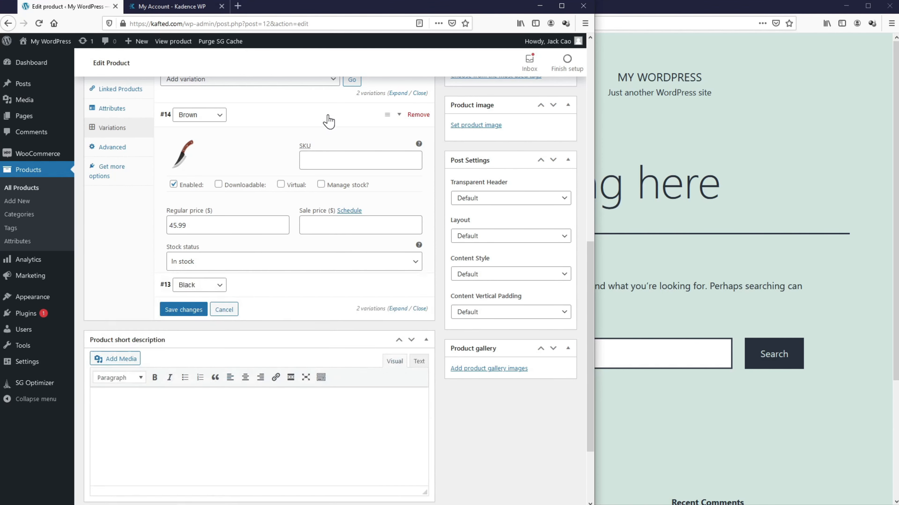
click(332, 173)
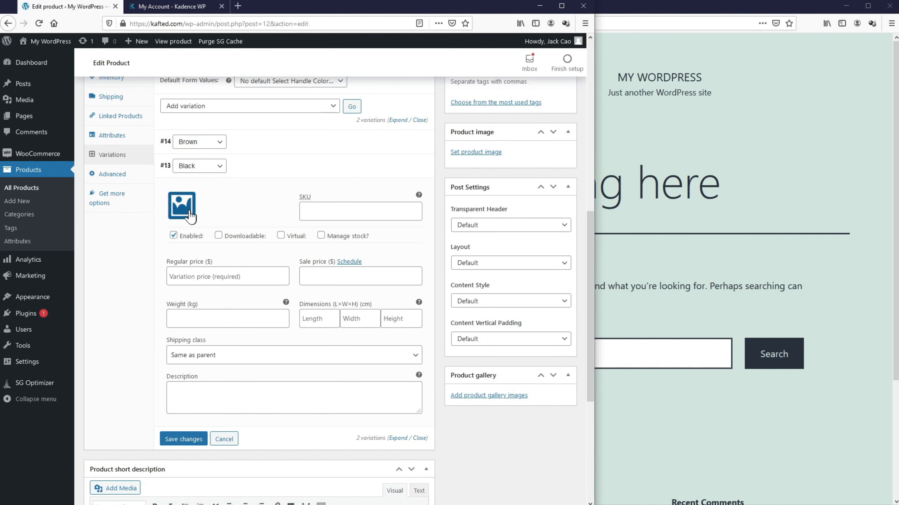
click(182, 206)
click(41, 84)
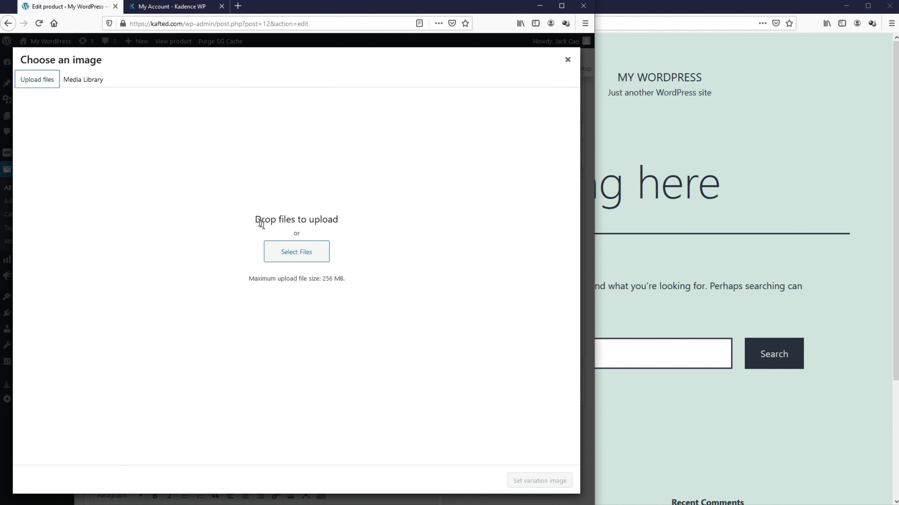
click(293, 252)
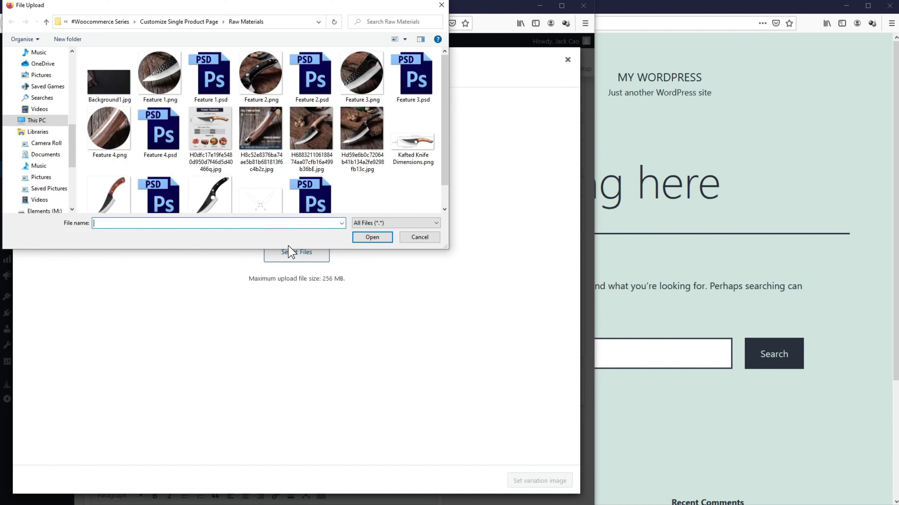
scroll(212, 205, down, 1)
click(211, 203)
click(372, 237)
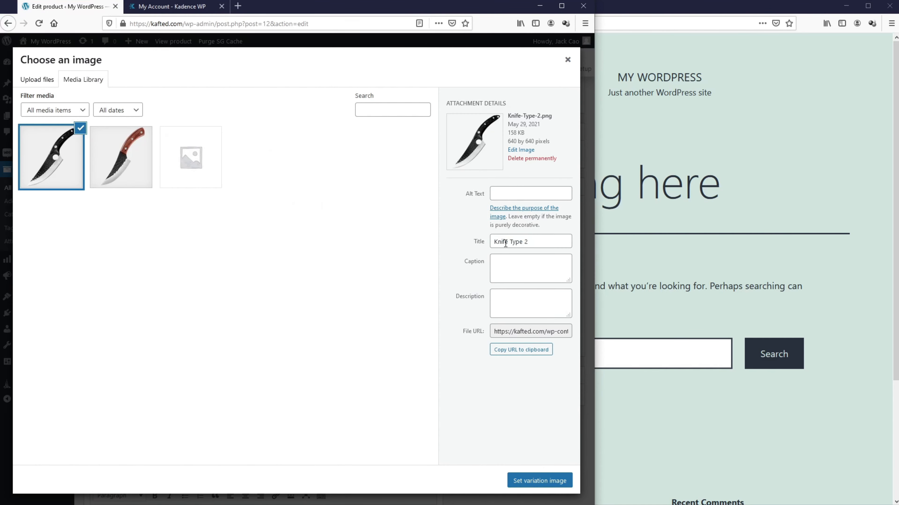
Step: Title and alt-text the image 'Kafted Knife Black Handle', set it, and enter a 49.99 regular price
click(544, 243)
key(BackSpace)
key(BackSpace)
key(BackSpace)
key(BackSpace)
key(BackSpace)
key(BackSpace)
key(BackSpace)
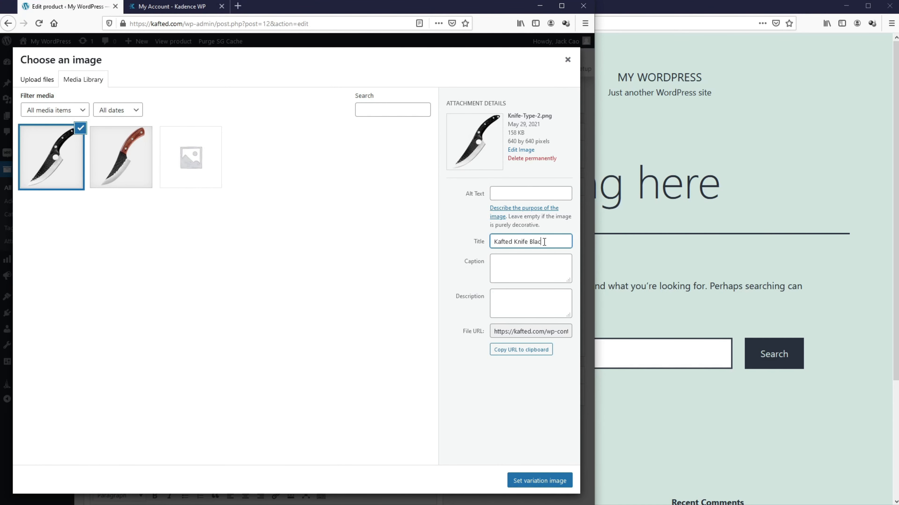
key(ctrl+a)
key(ctrl+c)
click(542, 191)
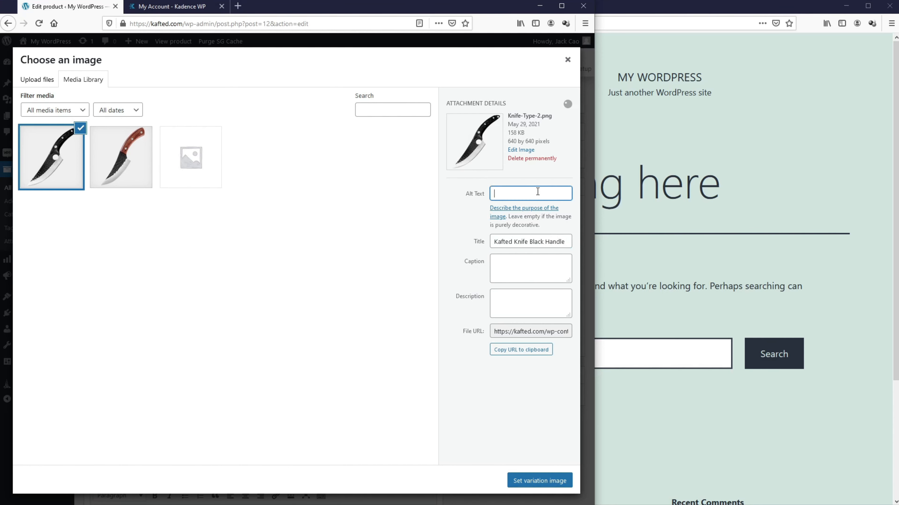
key(ctrl+v)
click(531, 487)
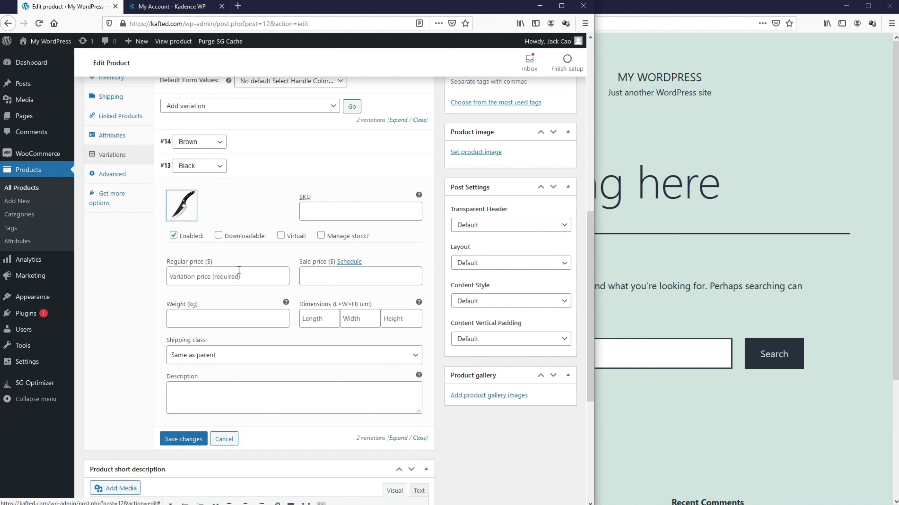
click(235, 278)
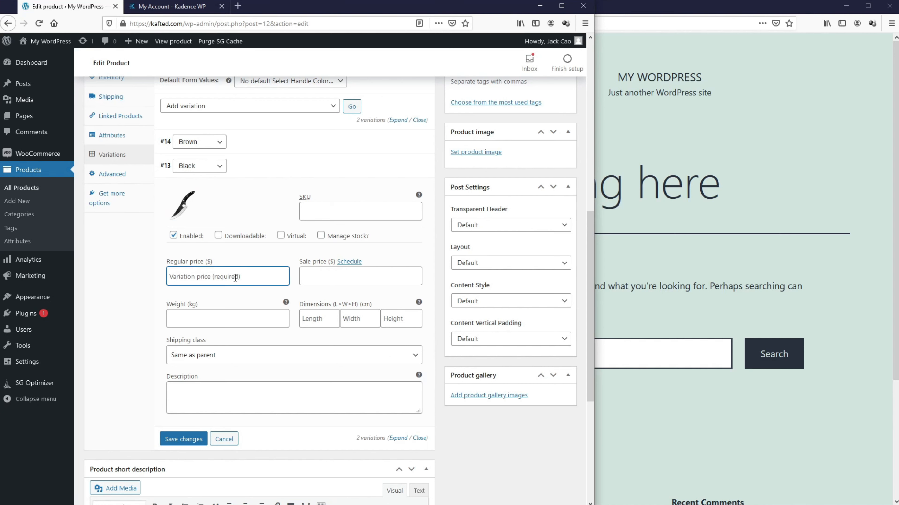
text(49.99)
Step: Save the variation changes and set the black-handle knife as the product image
click(187, 440)
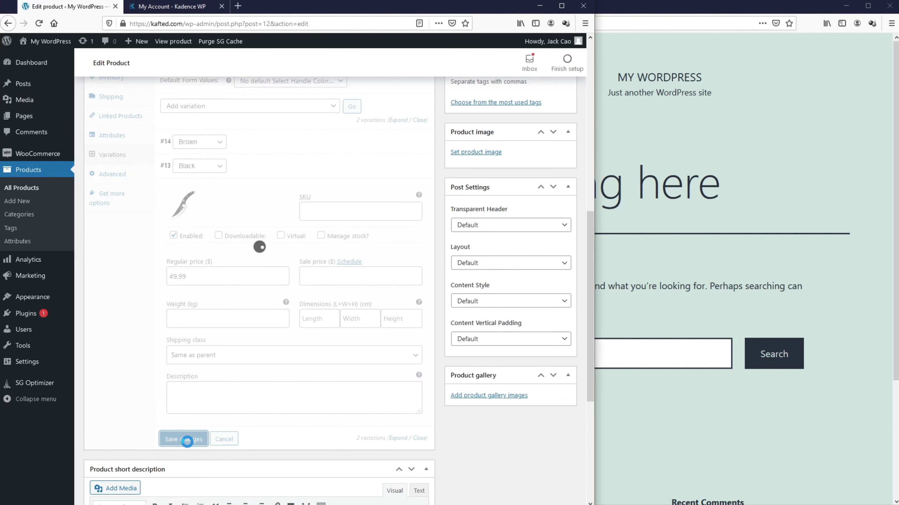
scroll(195, 439, up, 3)
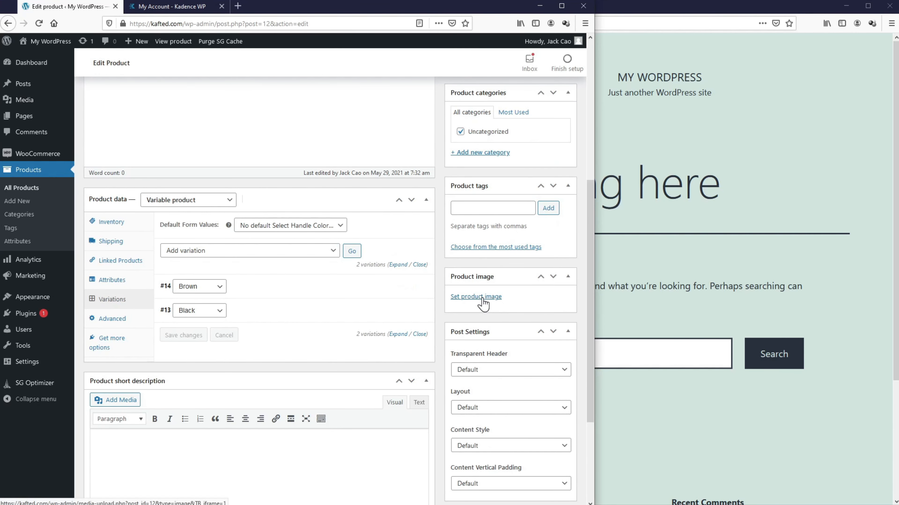
click(475, 297)
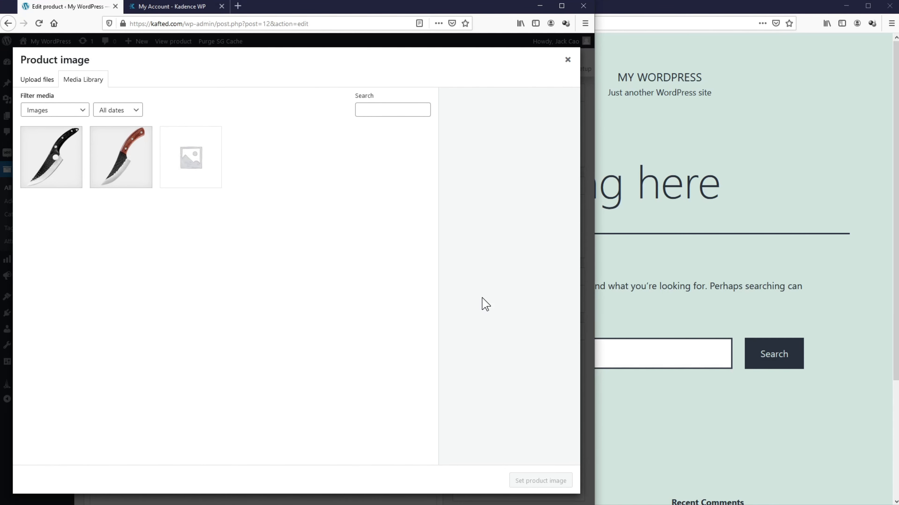
click(60, 173)
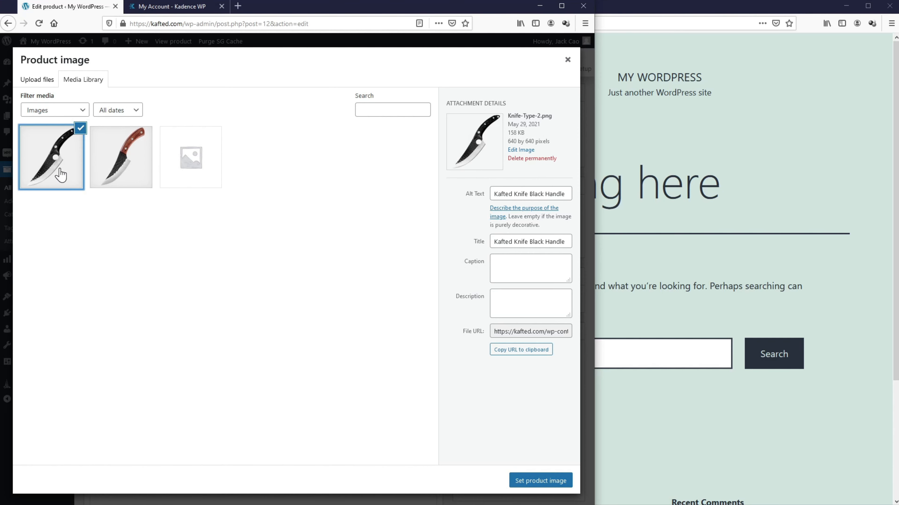
click(552, 481)
Step: Add the brown-handle knife image to the product gallery
scroll(550, 482, down, 6)
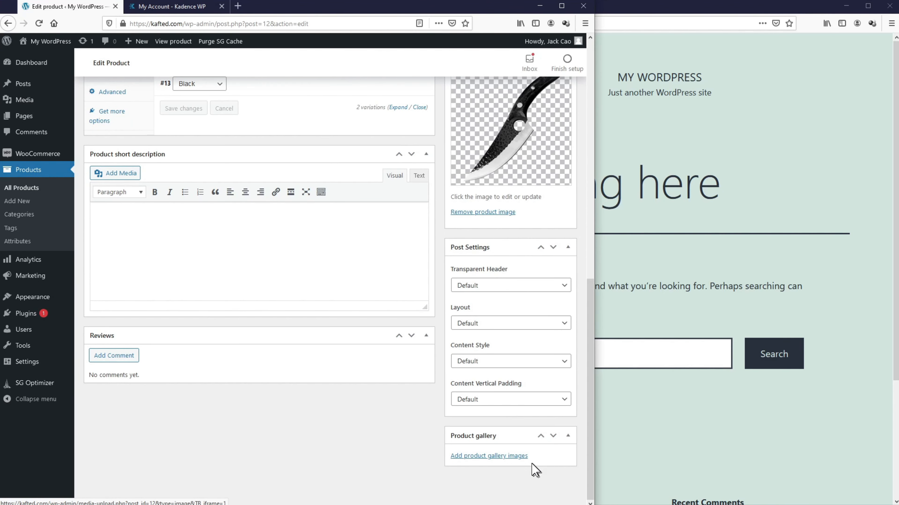
click(511, 456)
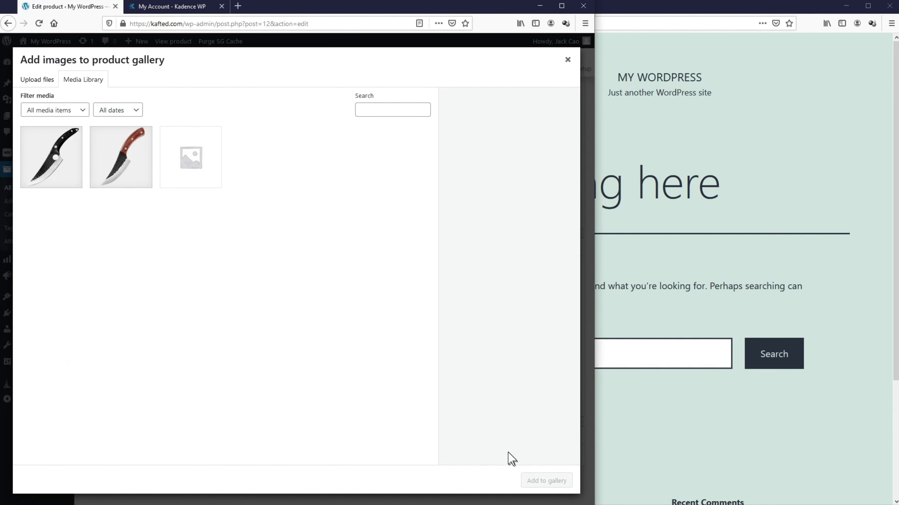
click(123, 186)
click(546, 481)
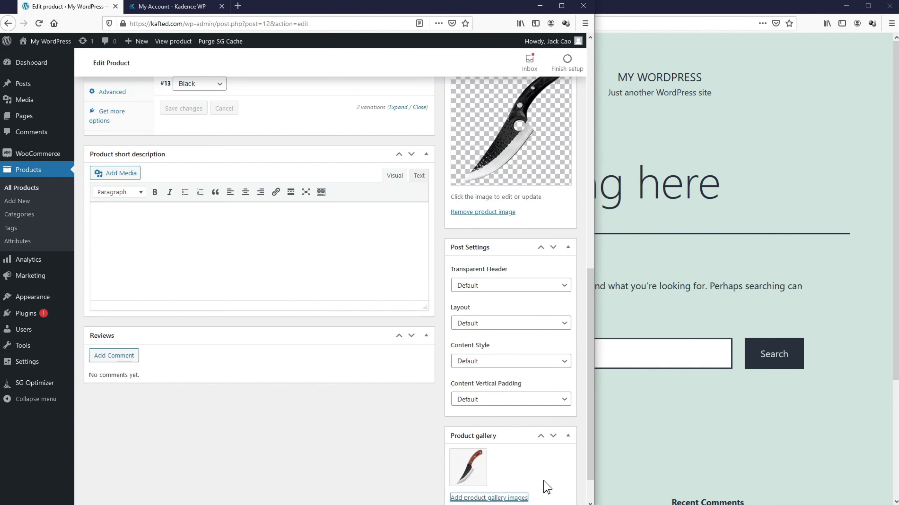
scroll(508, 460, up, 5)
scroll(508, 460, up, 8)
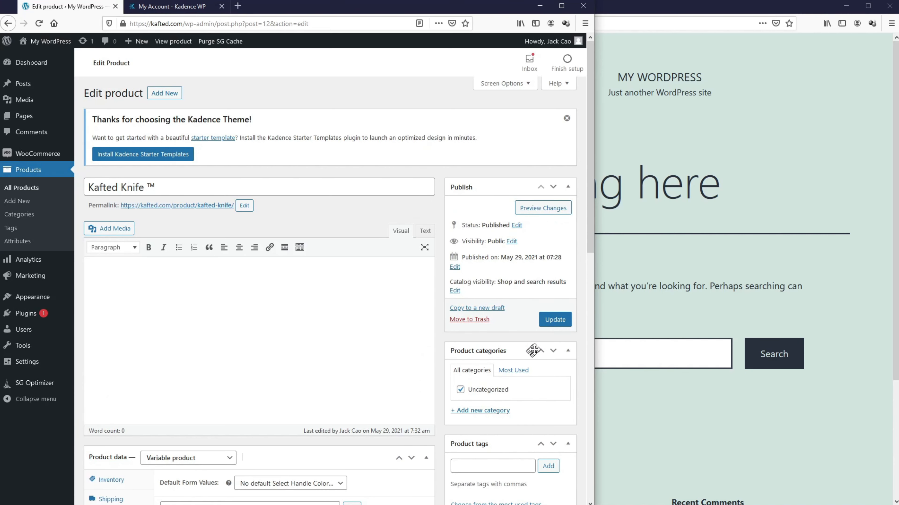
Step: Update the product and open its live page, maximized, in the other browser window
click(555, 320)
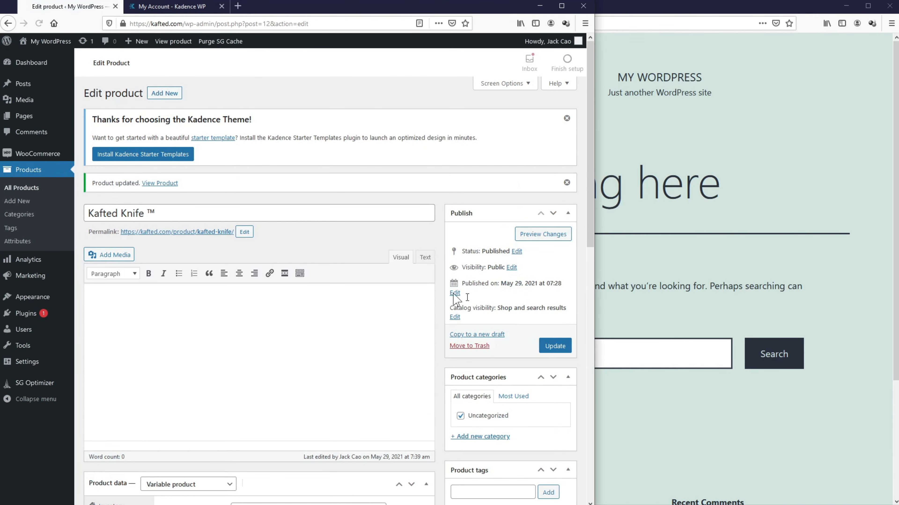
right_click(160, 183)
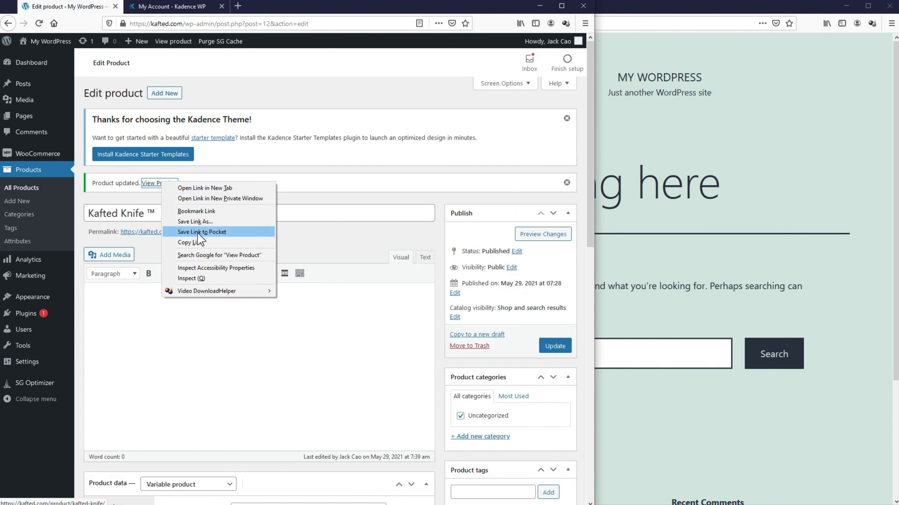
click(190, 243)
click(601, 24)
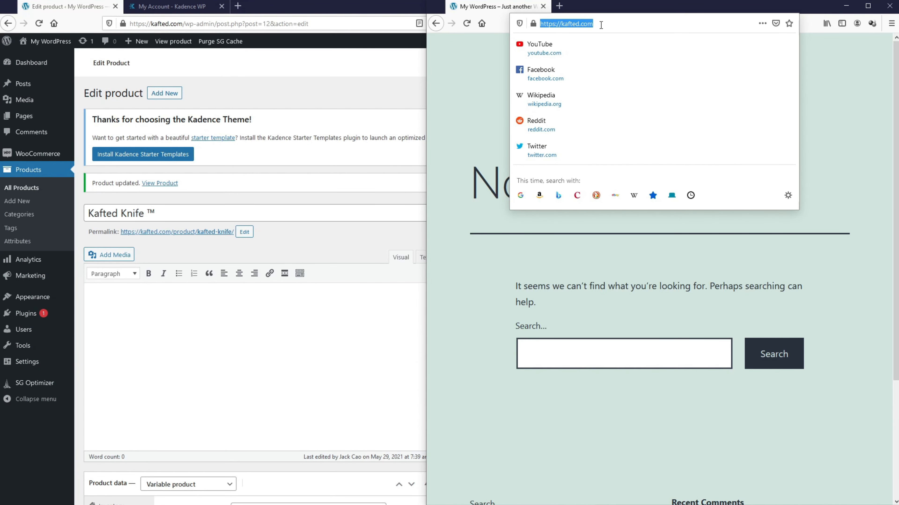
text(https://kafted.com/product/kafted-knife/)
key(Return)
drag(426, 80, 1, 81)
click(867, 6)
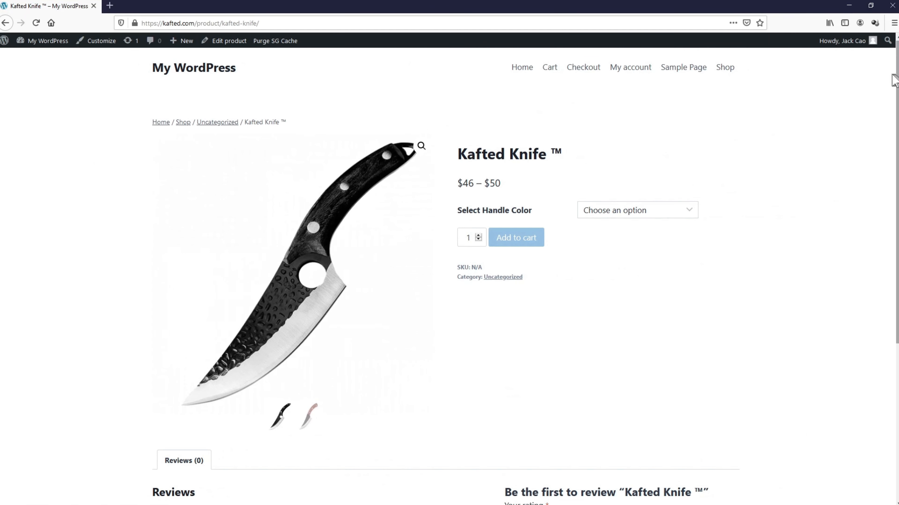
Step: Pick Black, then Brown, in Select Handle Color to check their stock
click(682, 210)
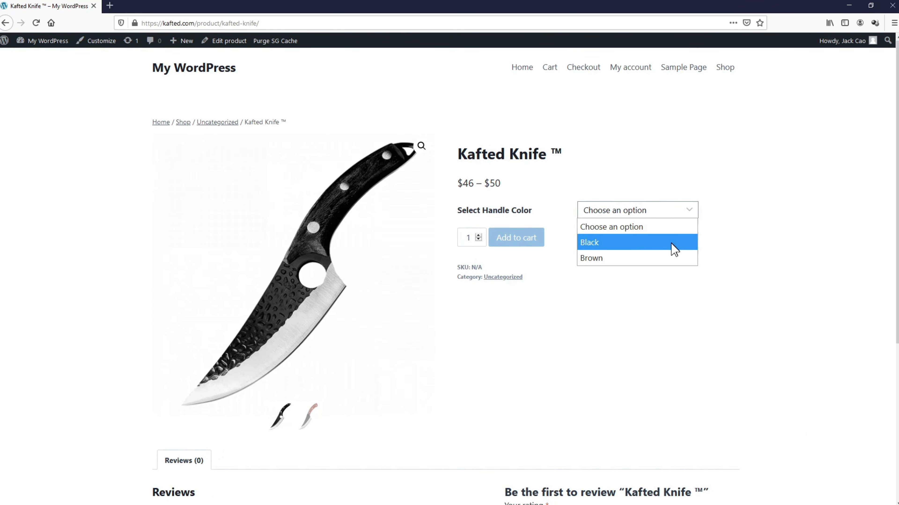
click(675, 248)
click(656, 211)
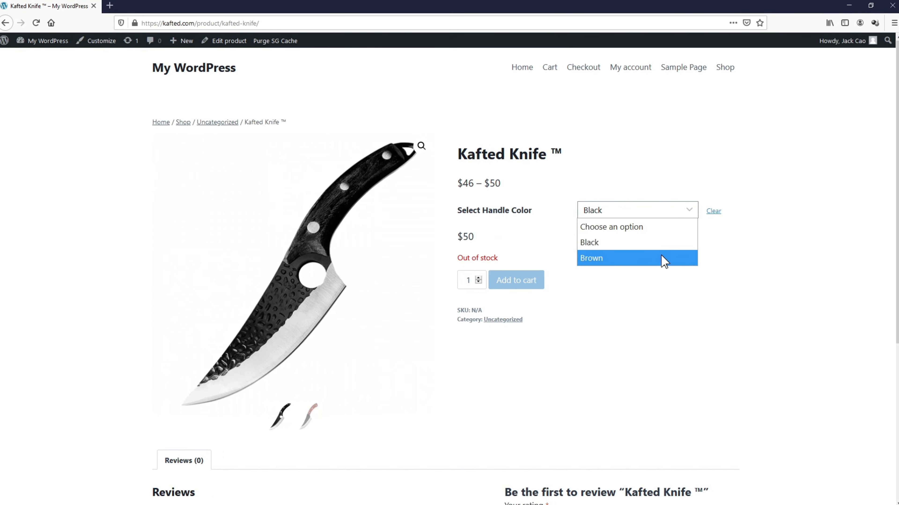
click(662, 258)
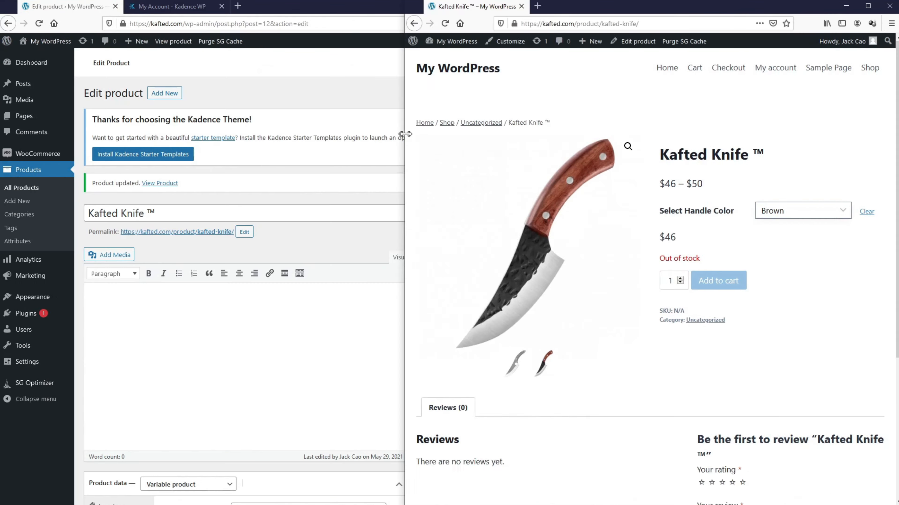
Step: Enable Manage stock on the Brown variation with a quantity of 50
drag(403, 136, 586, 136)
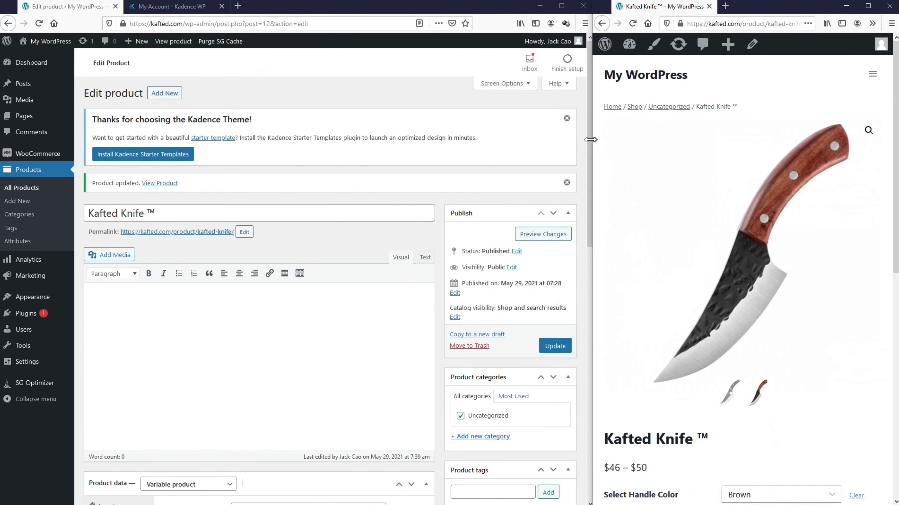
scroll(166, 285, down, 4)
click(119, 295)
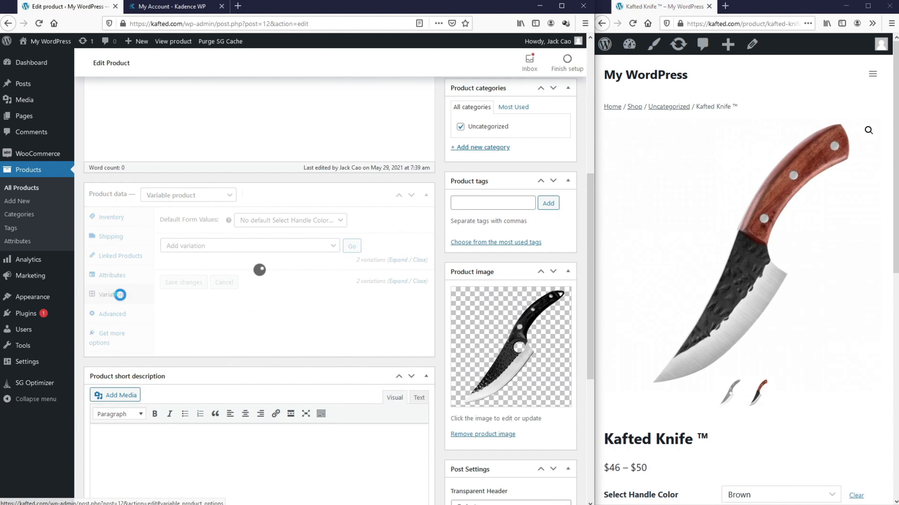
click(267, 286)
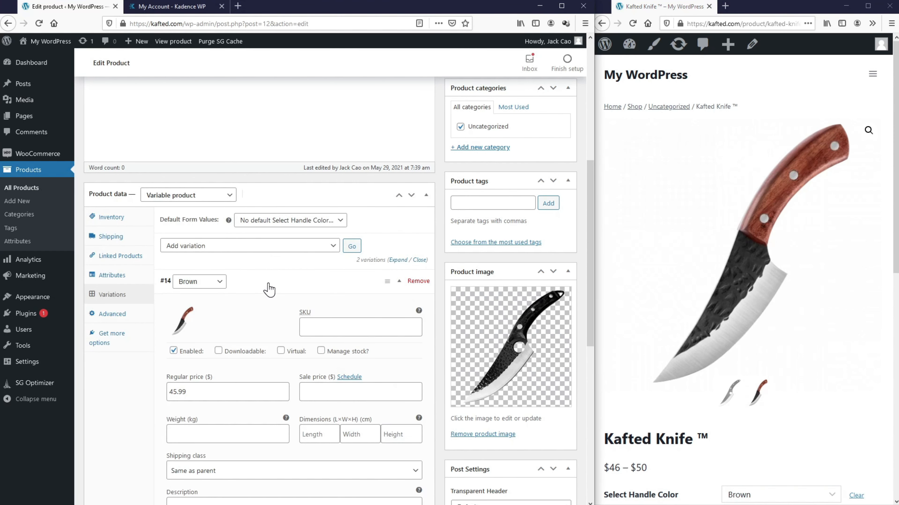
scroll(270, 289, down, 2)
scroll(270, 290, down, 3)
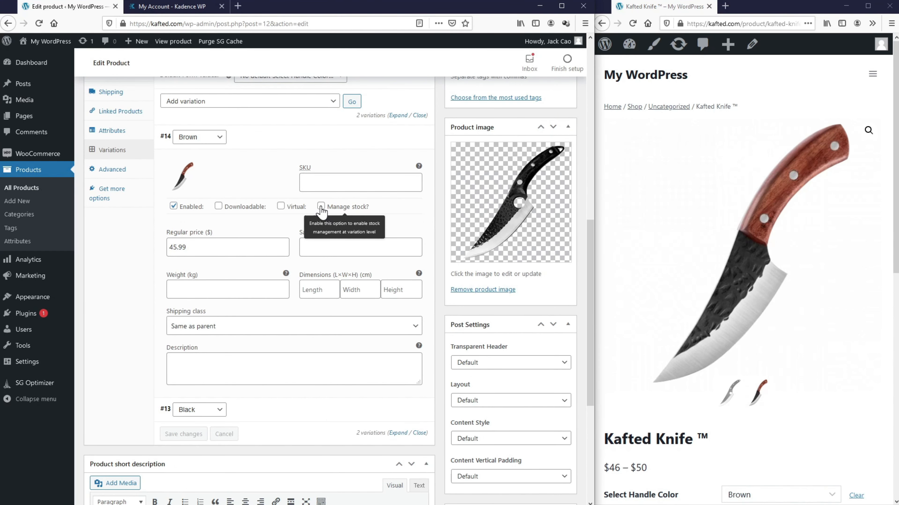
click(321, 207)
click(173, 291)
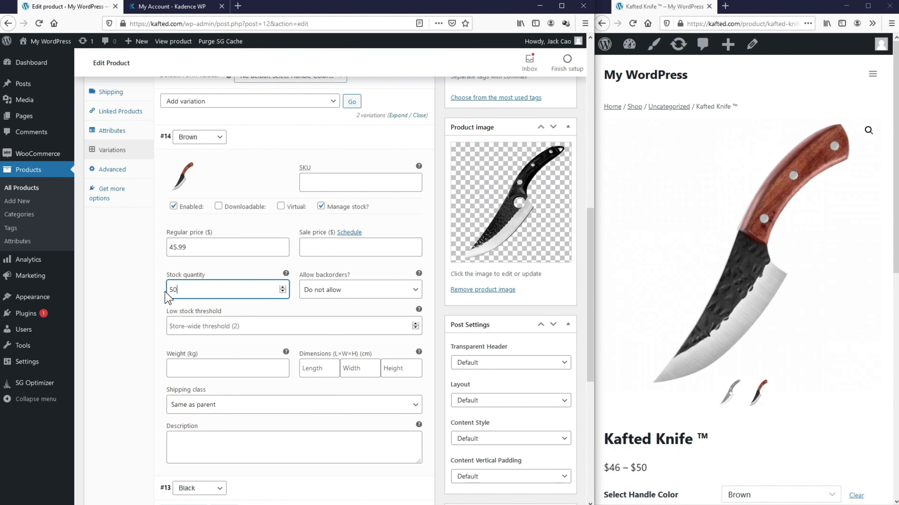
click(299, 143)
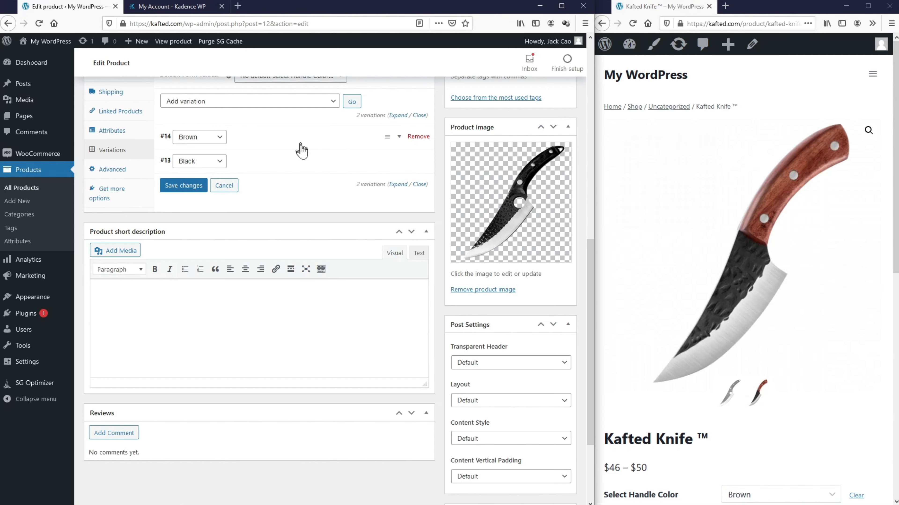
Step: Enable Manage stock on the Black variation with 30 units and save
click(307, 164)
click(320, 230)
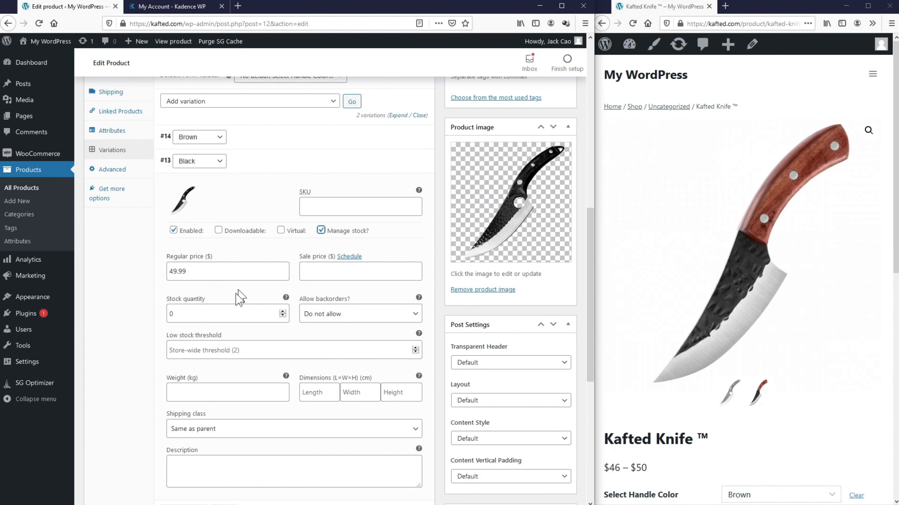
drag(212, 314, 156, 312)
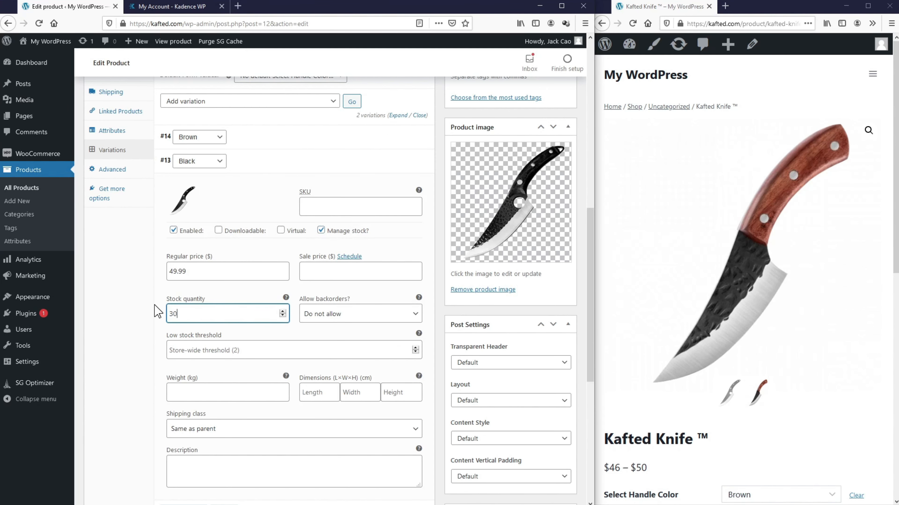
text(30)
key(Return)
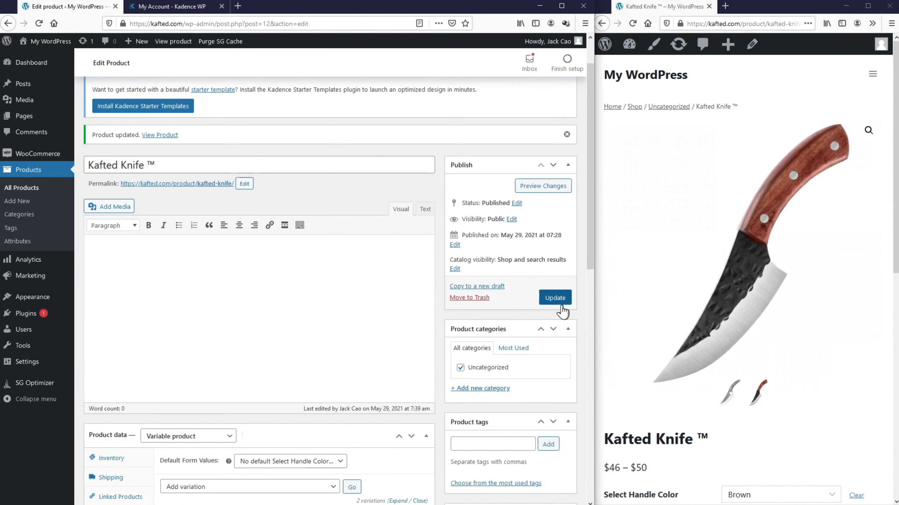
Step: Update the product, reload the live page and confirm Black shows $50 with 30 in stock
click(555, 297)
click(598, 73)
key(F5)
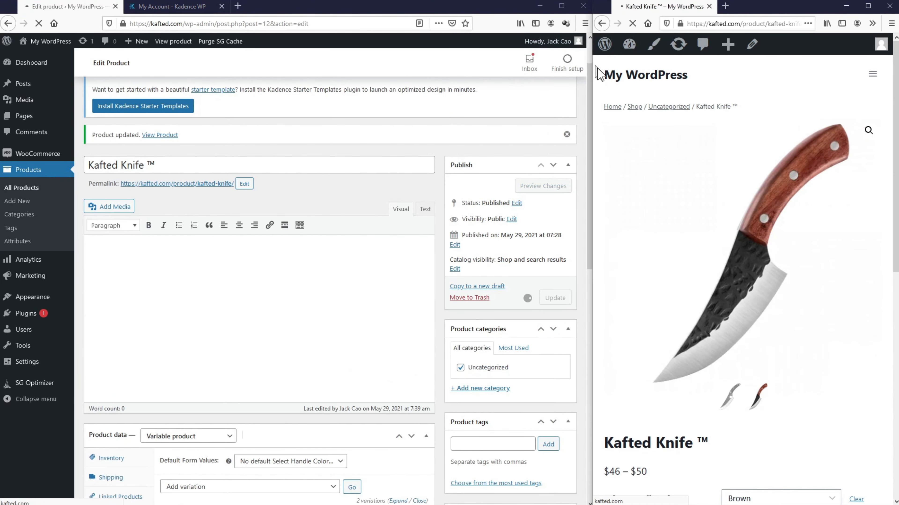
click(6, 23)
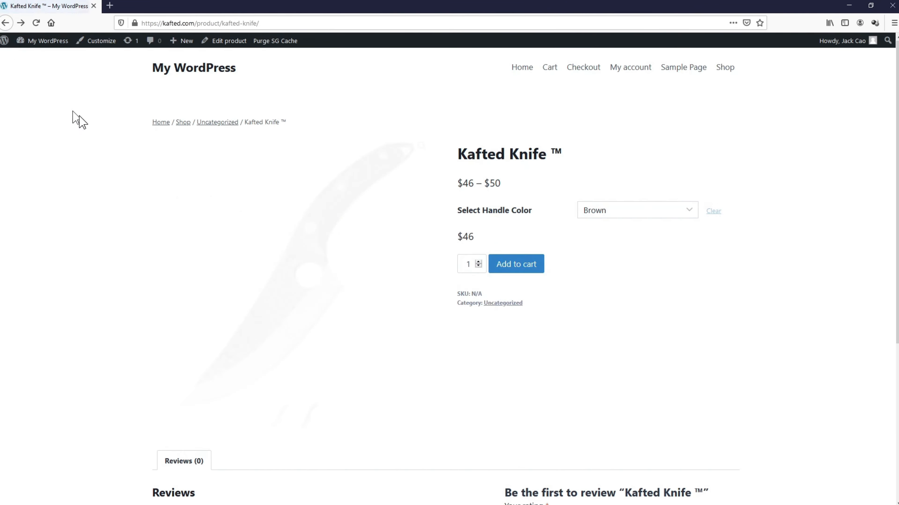
click(608, 213)
click(616, 242)
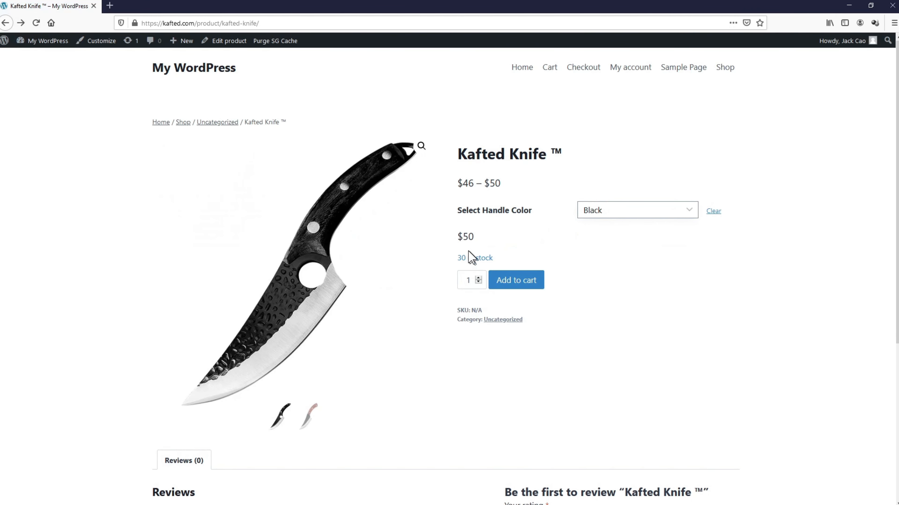
key(F11)
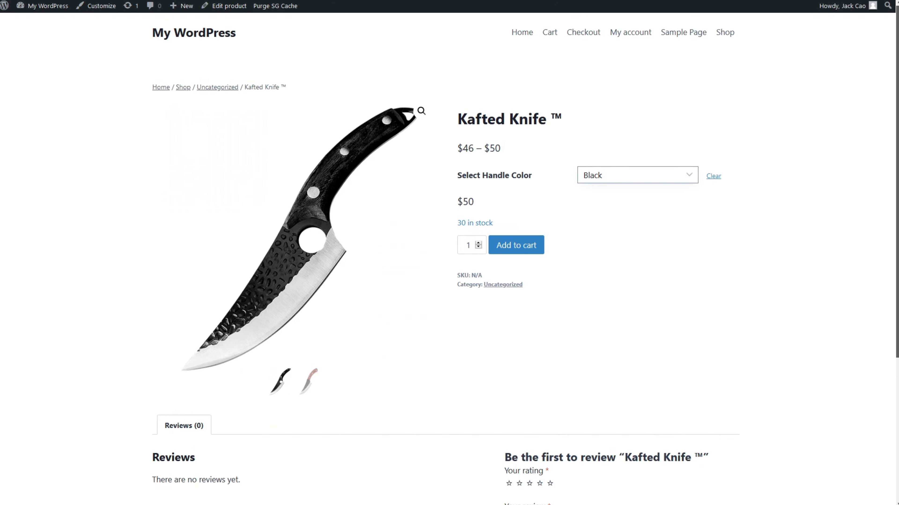
scroll(449, 262, down, 5)
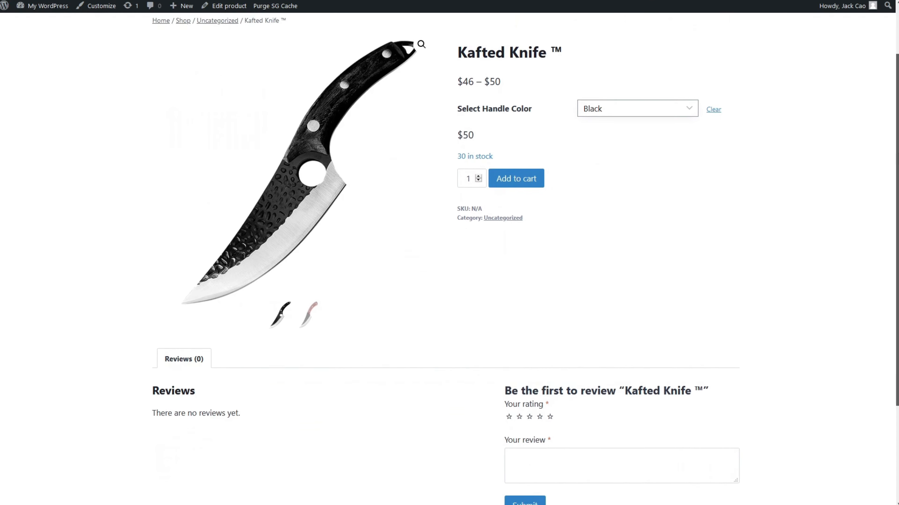
scroll(450, 261, down, 2)
scroll(757, 59, up, 7)
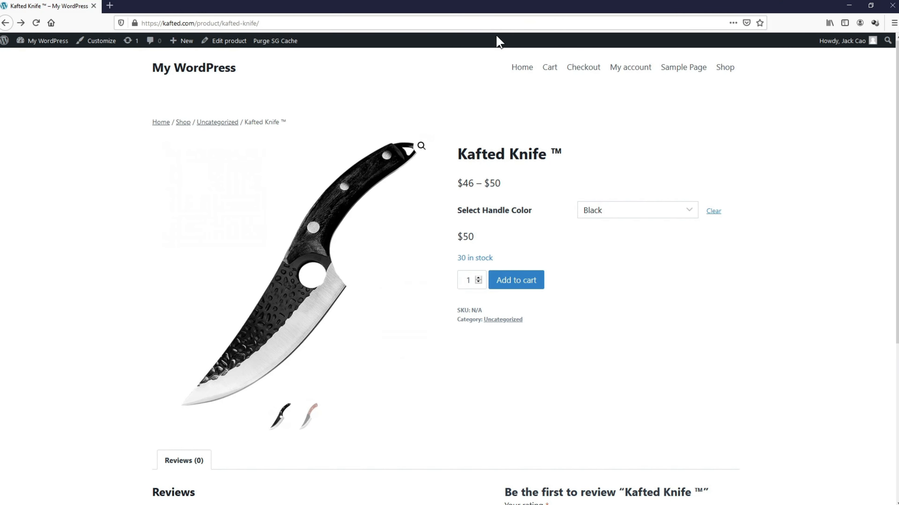
Step: Open Appearance > Customize and go to General > Colors for the Kadence global palette
click(871, 6)
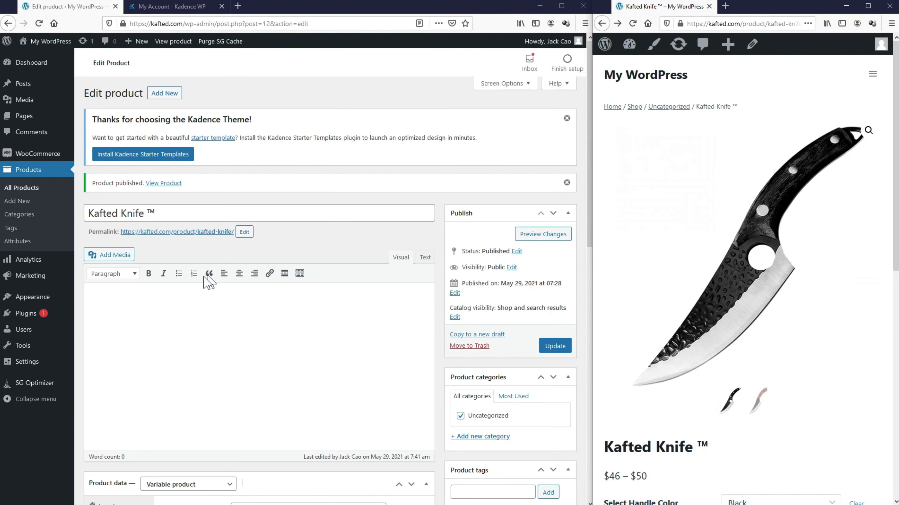
mouse_move(56, 301)
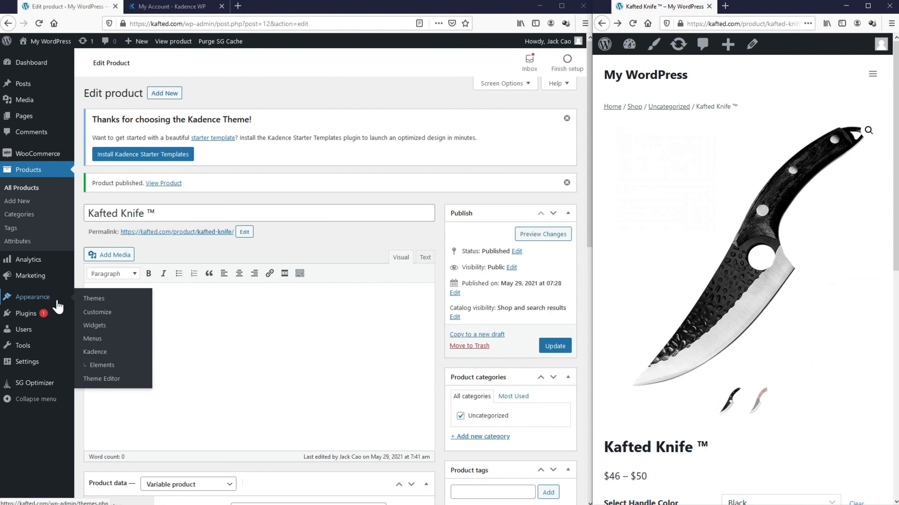
click(86, 313)
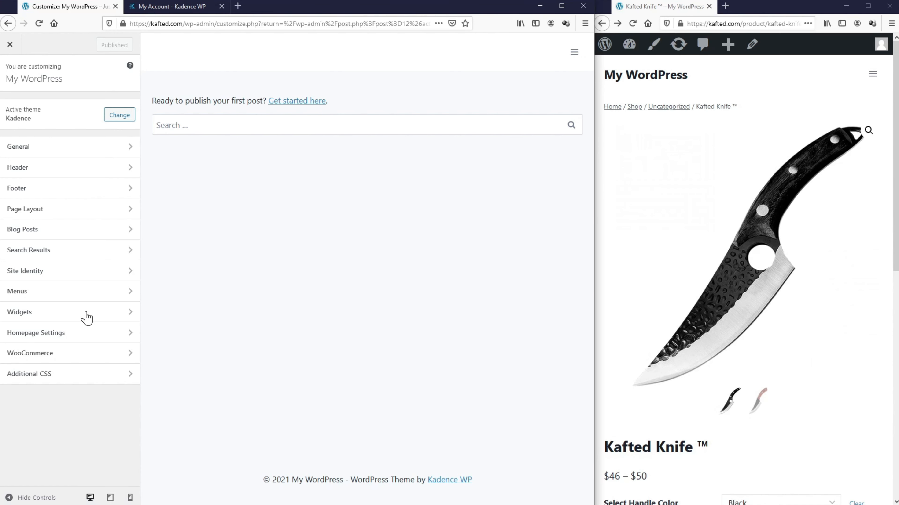
click(72, 149)
click(71, 148)
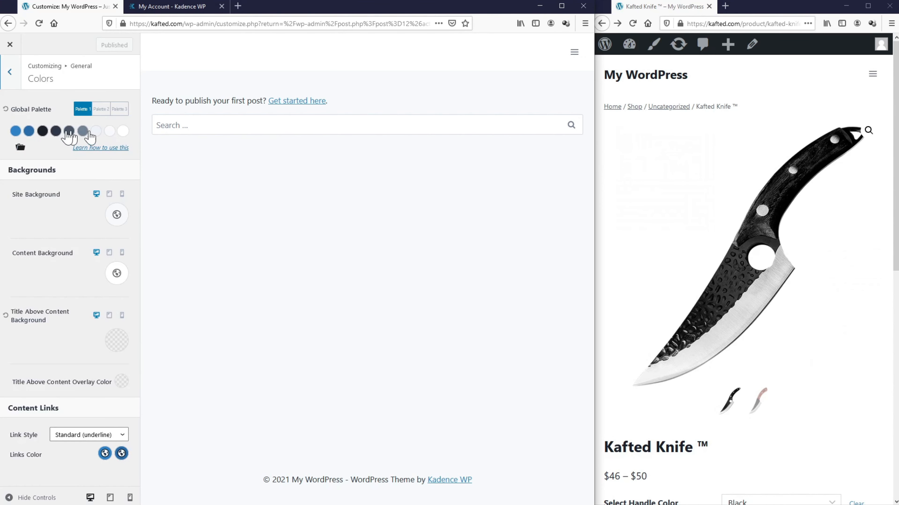
Step: Set palette swatch 1 to 4F3328 and swatch 2 to F0D2C4
click(15, 131)
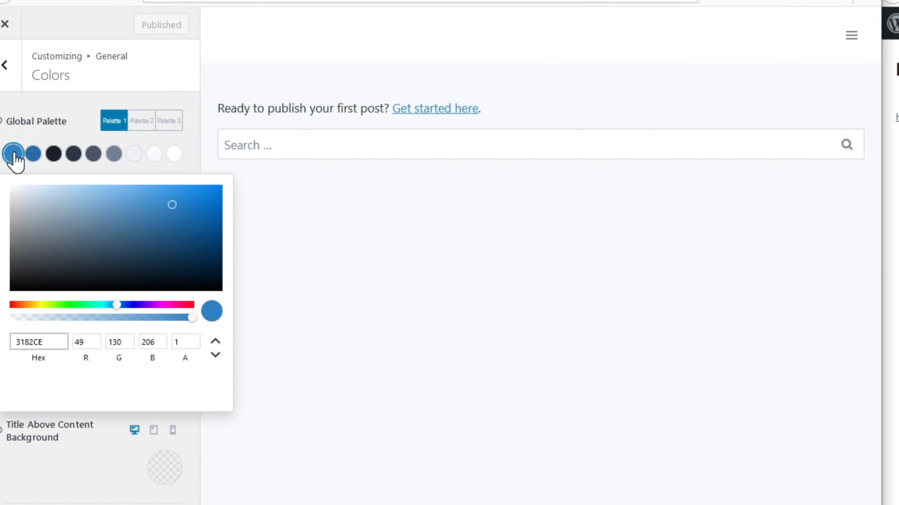
double_click(14, 342)
text(4F3328)
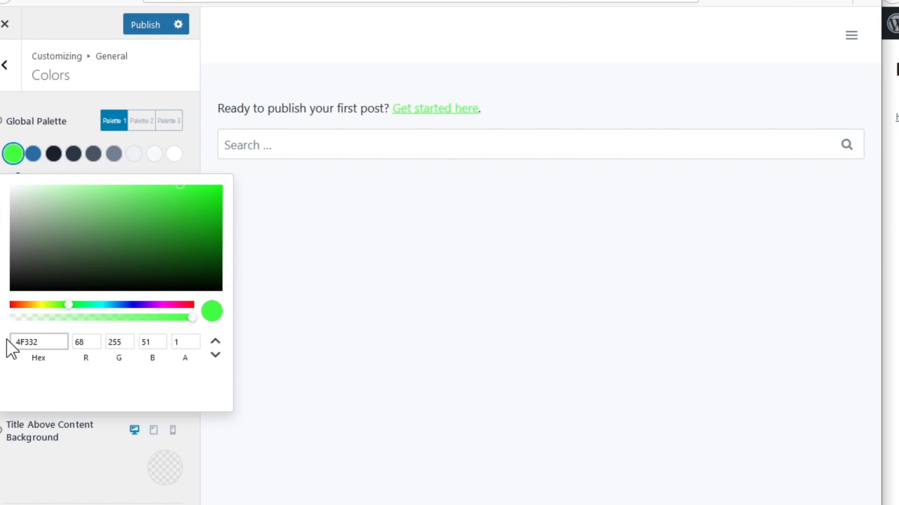
click(34, 155)
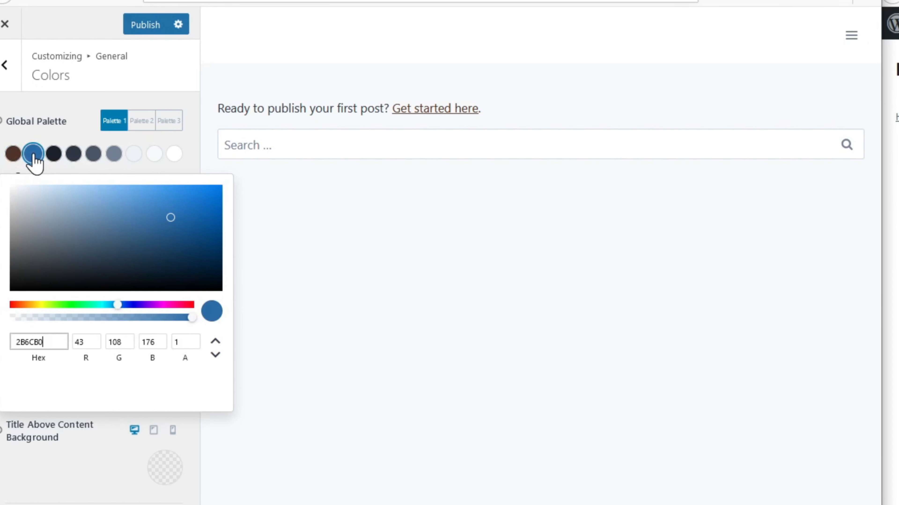
double_click(11, 342)
text(F0D2C4)
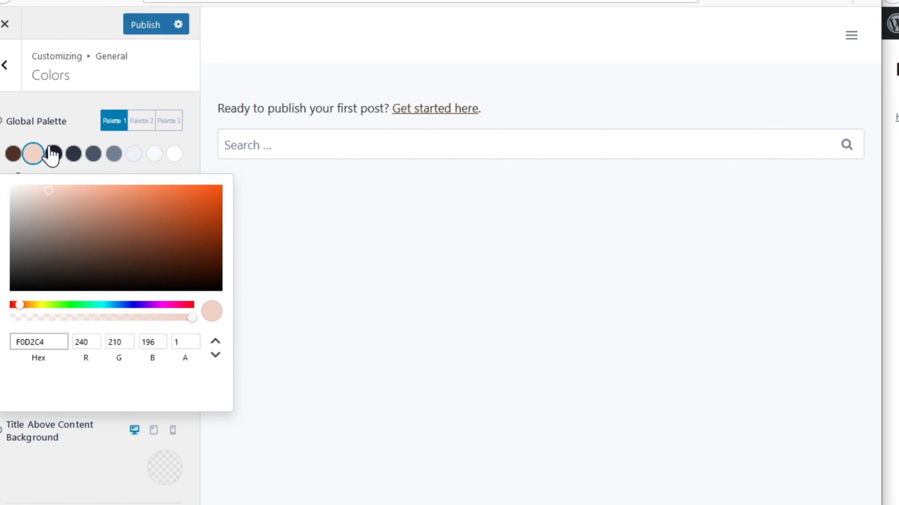
Step: Lighten swatches 3–5 to white or near-white and swatch 6 to light grey
click(52, 155)
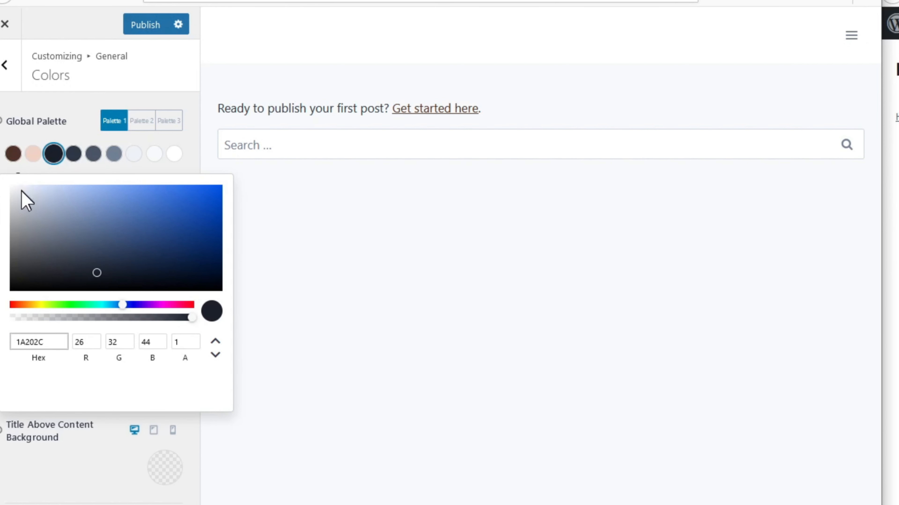
drag(24, 196, 1, 186)
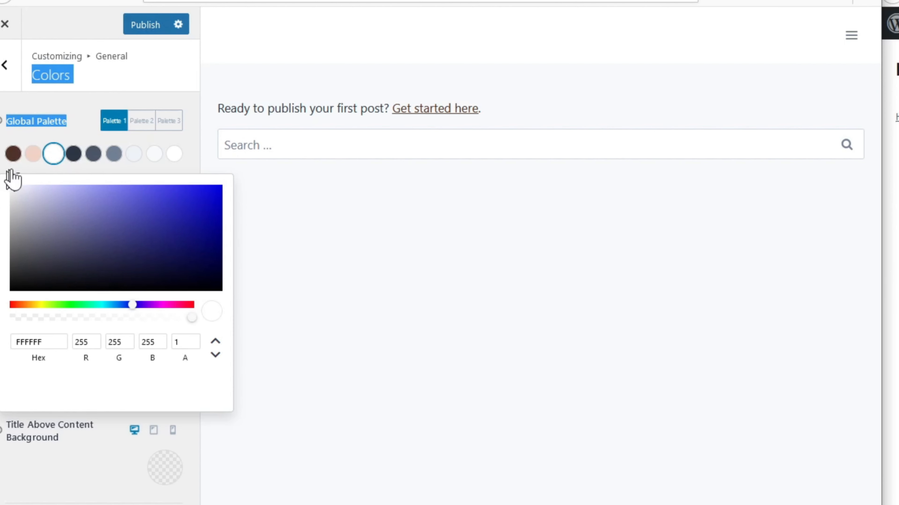
click(73, 154)
drag(56, 184, 6, 192)
click(94, 156)
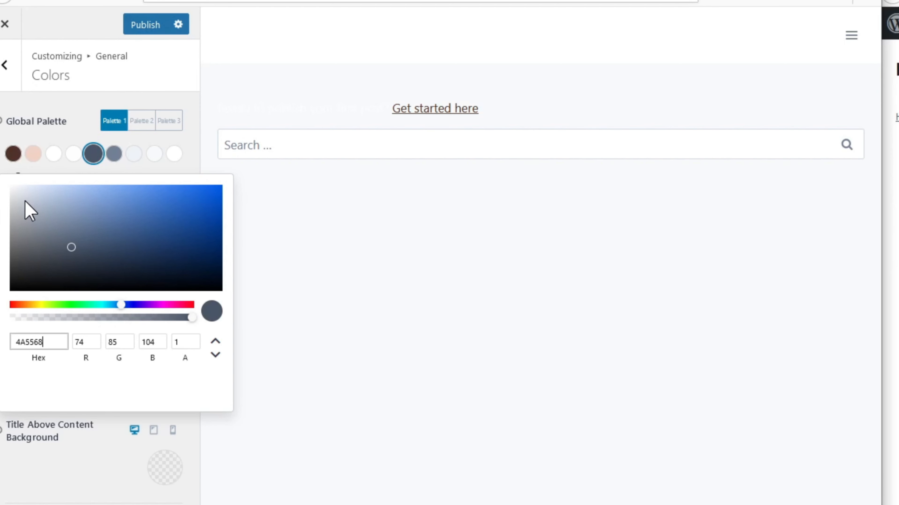
drag(25, 201, 2, 182)
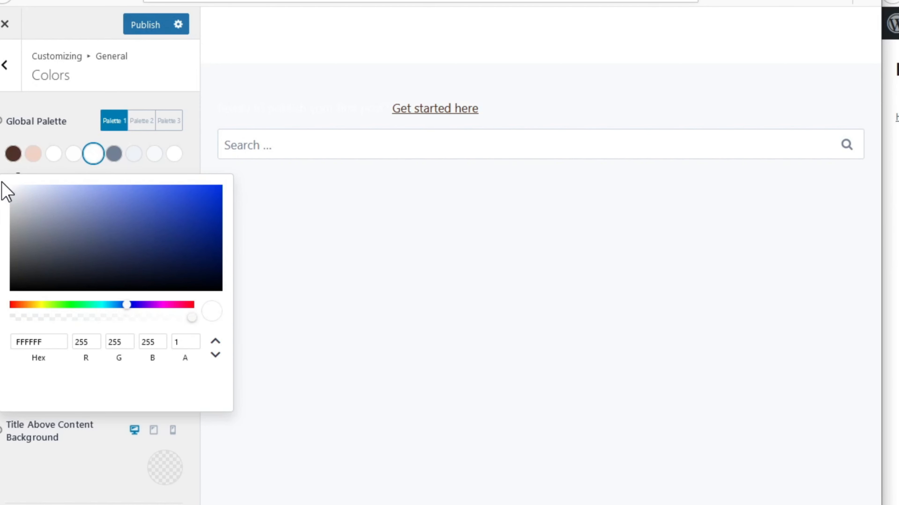
click(113, 157)
click(113, 157)
click(11, 201)
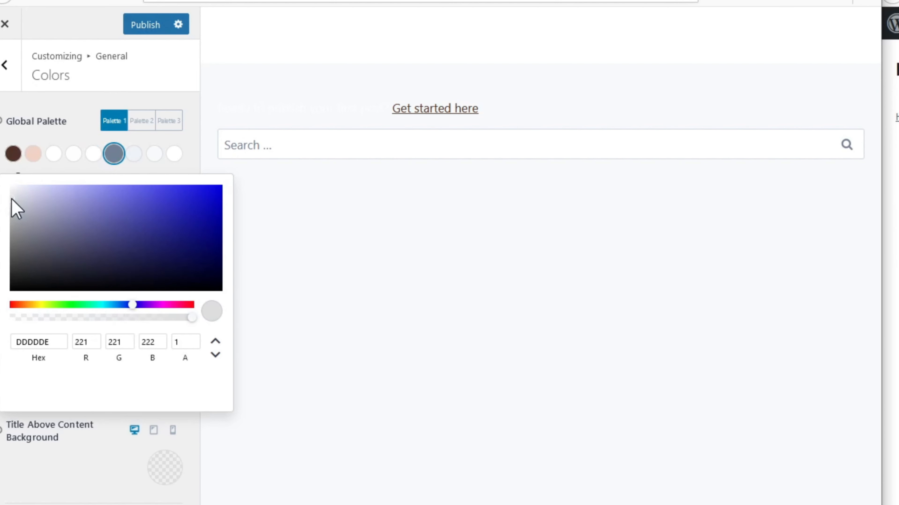
drag(11, 200, 11, 193)
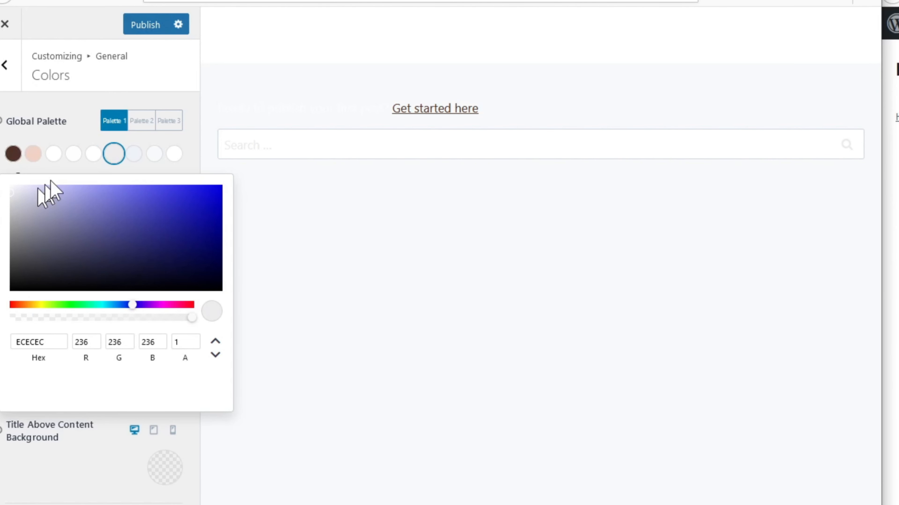
Step: Set palette swatches 7, 8 and 9 to 2C2C2F
click(134, 156)
double_click(16, 341)
text(2C2C)
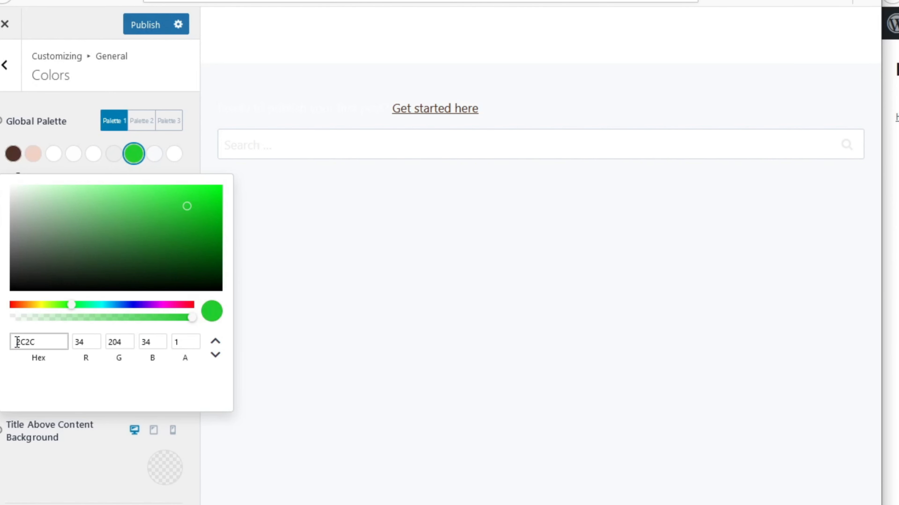
text(2F)
click(133, 152)
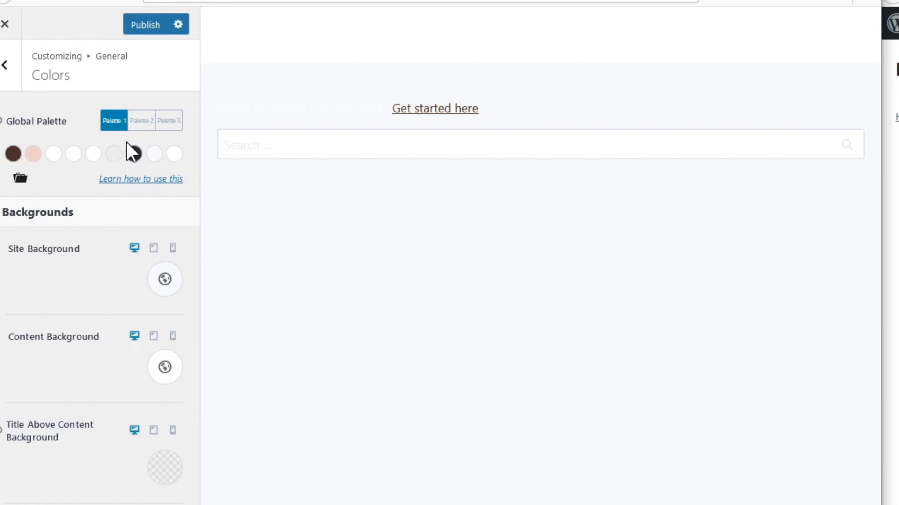
click(154, 157)
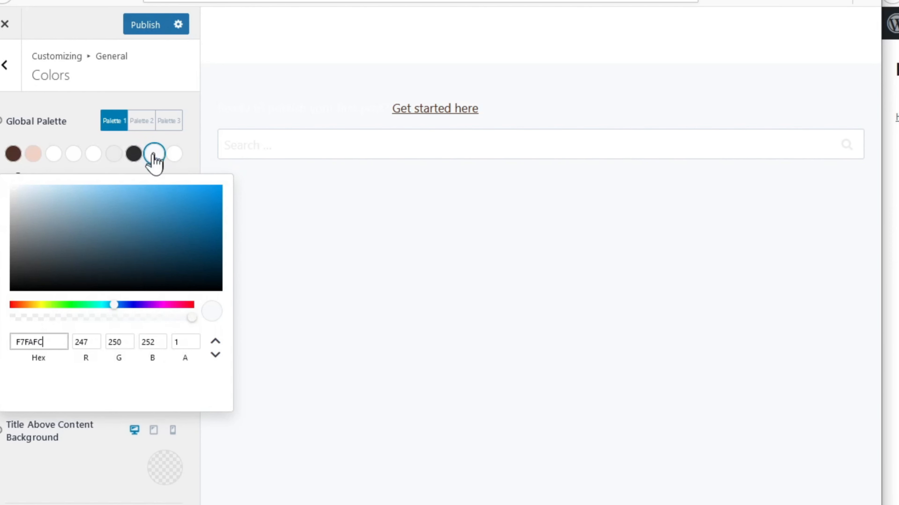
click(13, 343)
text(2C2C2F)
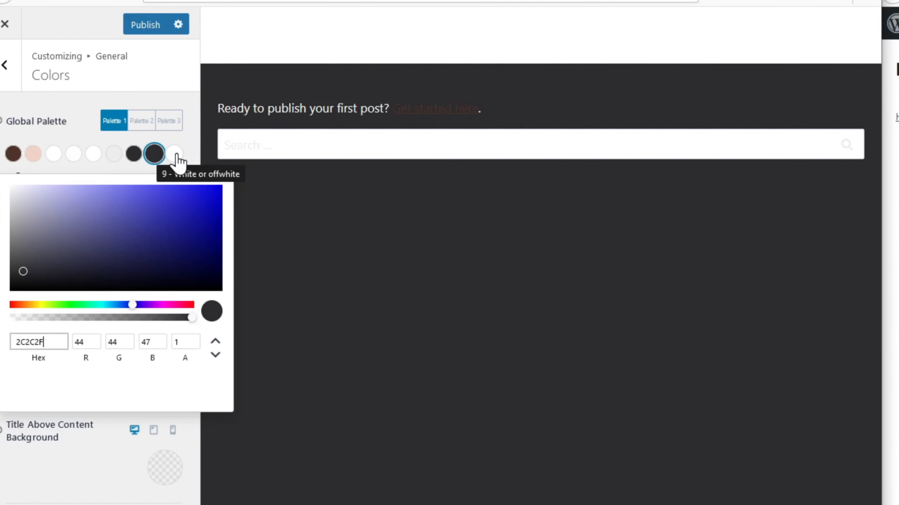
click(176, 156)
drag(19, 279, 2, 306)
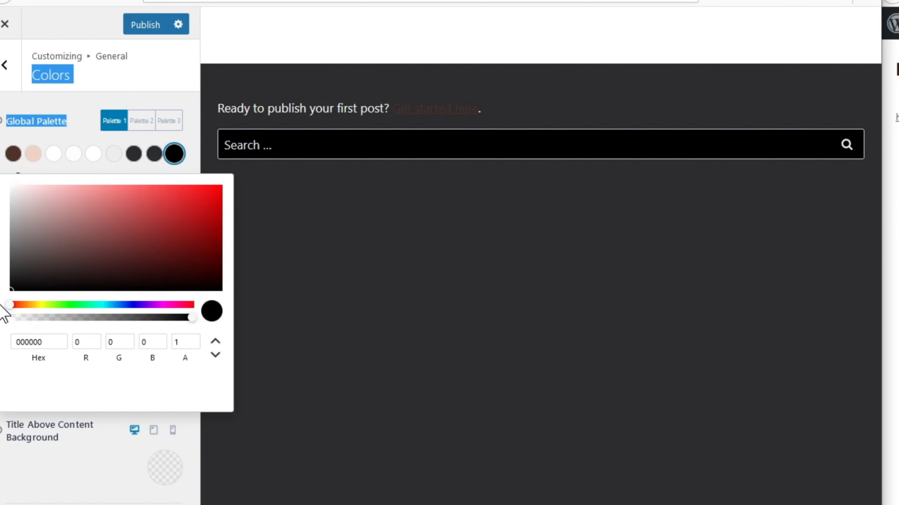
drag(45, 342, 14, 341)
text(2C2C2F)
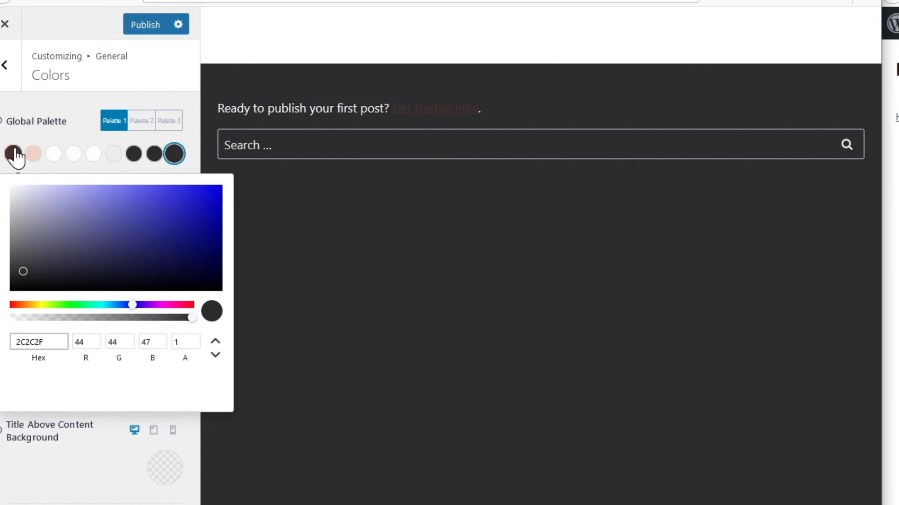
Step: Copy the hex values of swatch 1 (4F3328) and swatch 2 (F0D2C4)
click(11, 155)
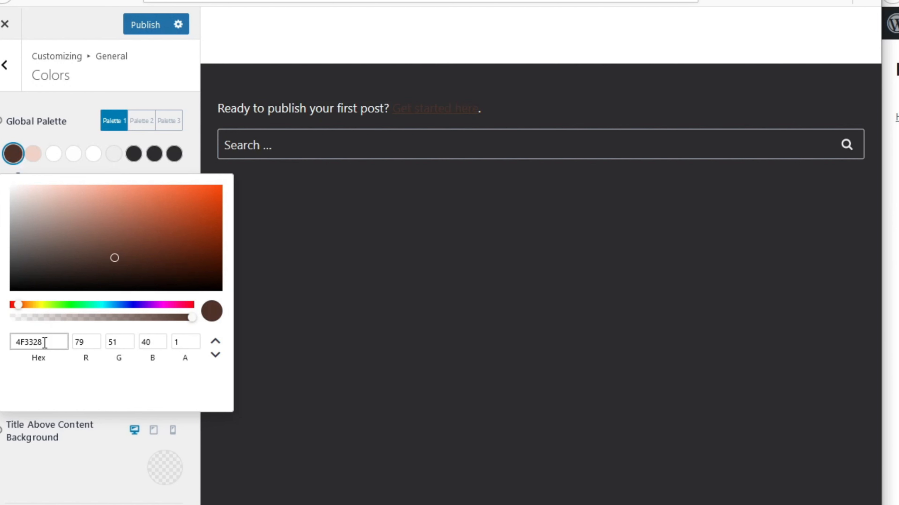
drag(44, 343, 15, 342)
click(895, 418)
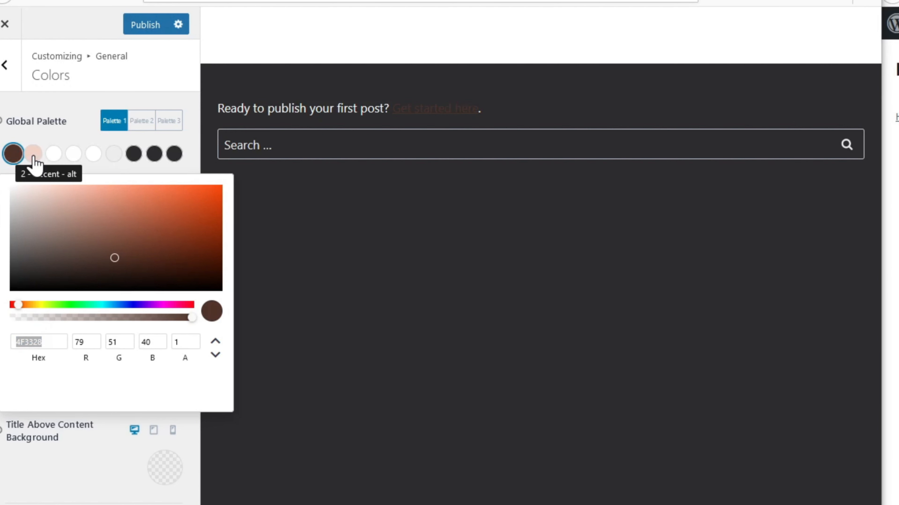
click(35, 164)
click(35, 163)
drag(44, 342, 12, 341)
key(ctrl+c)
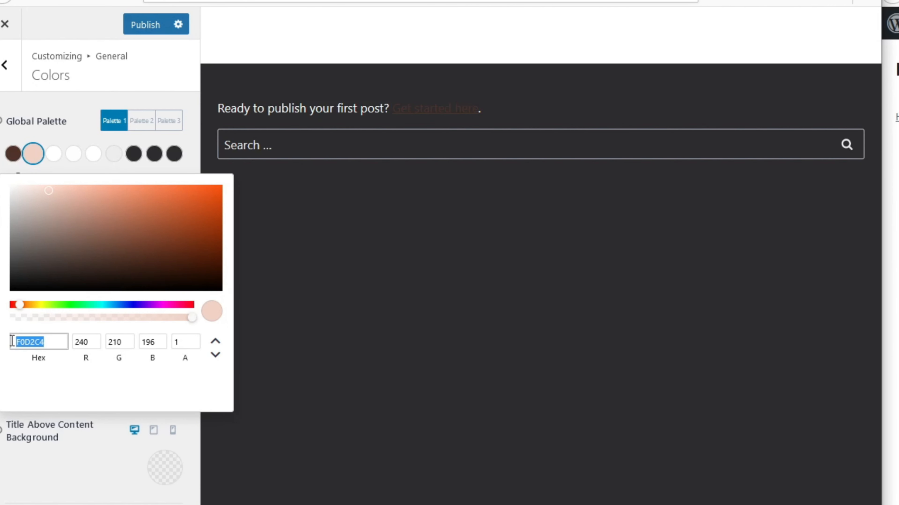
Step: Paste pink F0D2C4 into swatch 1 and brown 4F3328 into swatch 2
click(10, 162)
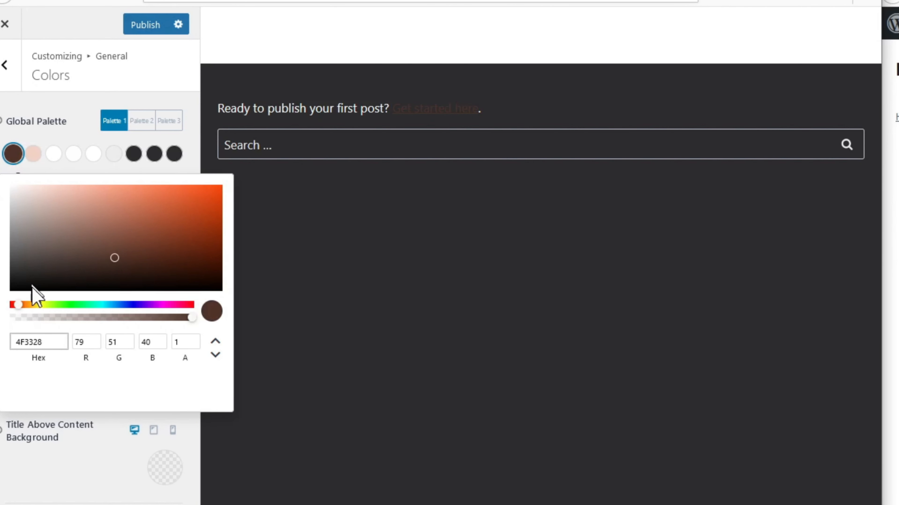
click(46, 342)
drag(46, 341, 11, 342)
key(ctrl+v)
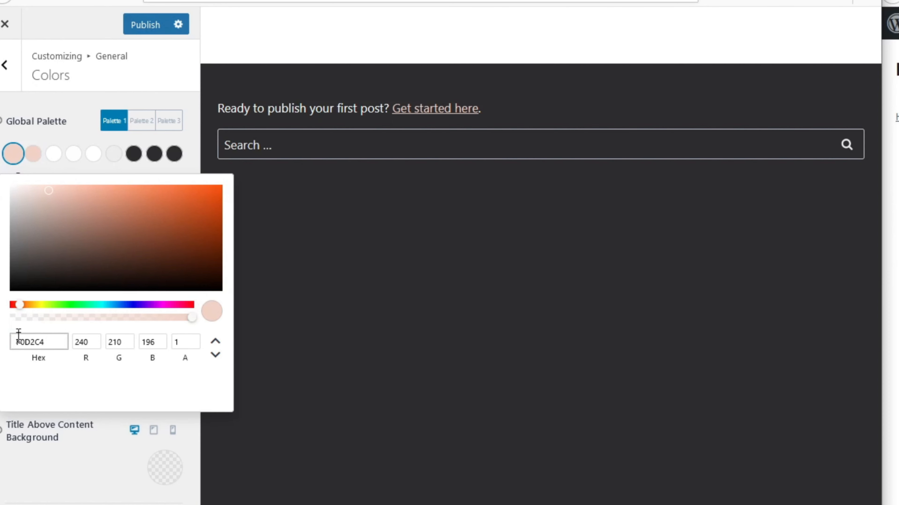
click(34, 156)
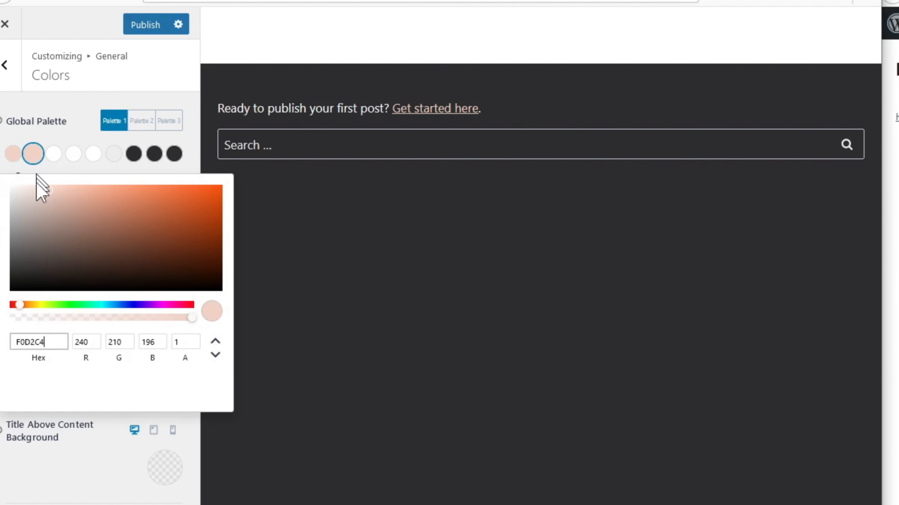
drag(54, 346, 2, 348)
text(4F3328)
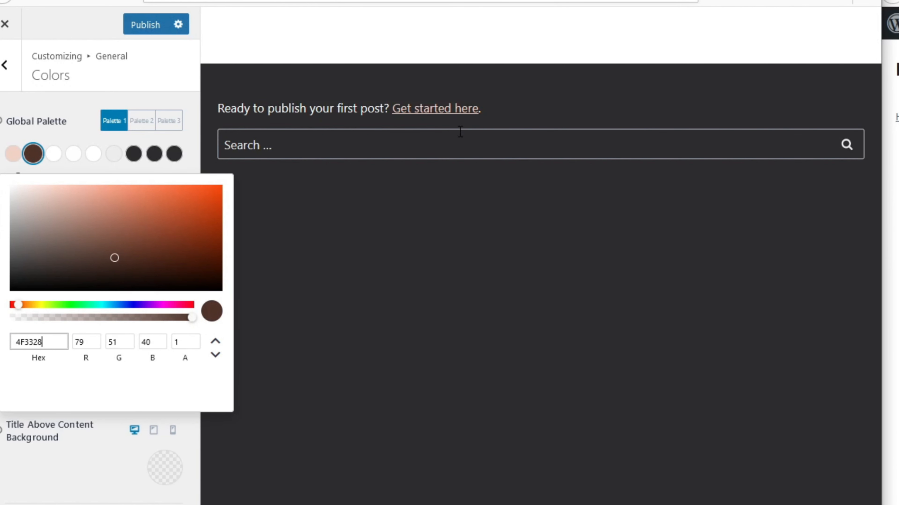
click(160, 94)
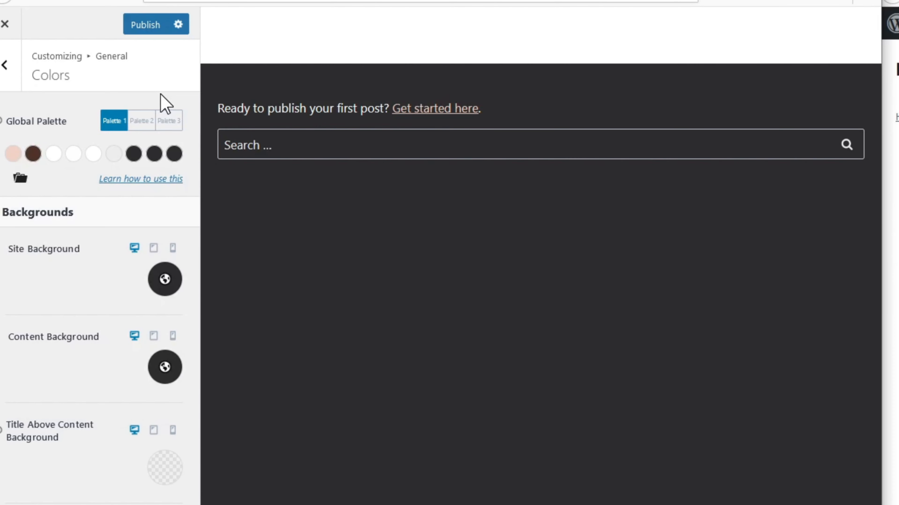
Step: Publish the dark palette and dock the live Kafted Knife page in the right third
click(153, 27)
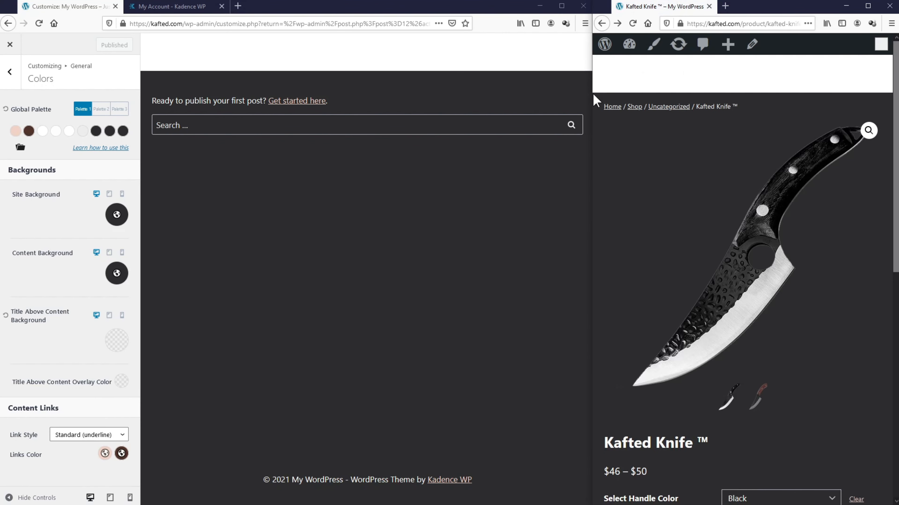
drag(731, 95, 194, 97)
scroll(235, 115, down, 5)
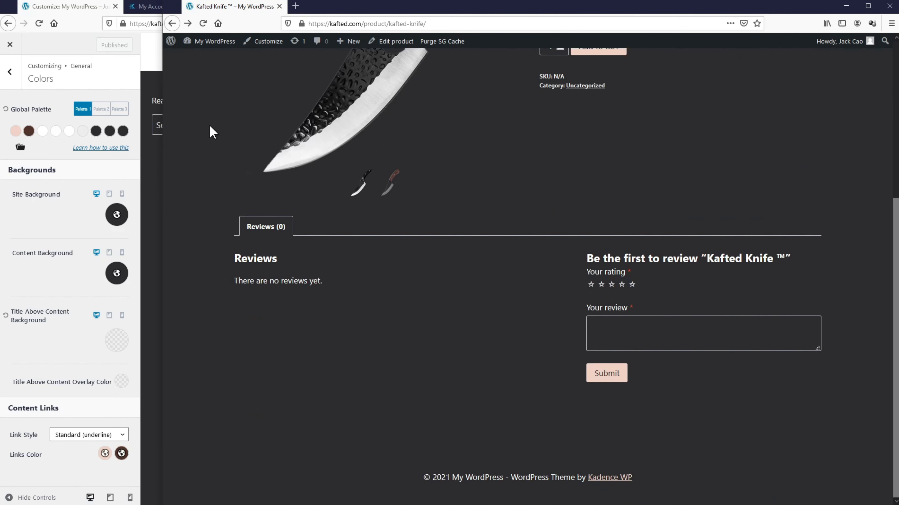
scroll(210, 126, up, 5)
drag(163, 135, 596, 136)
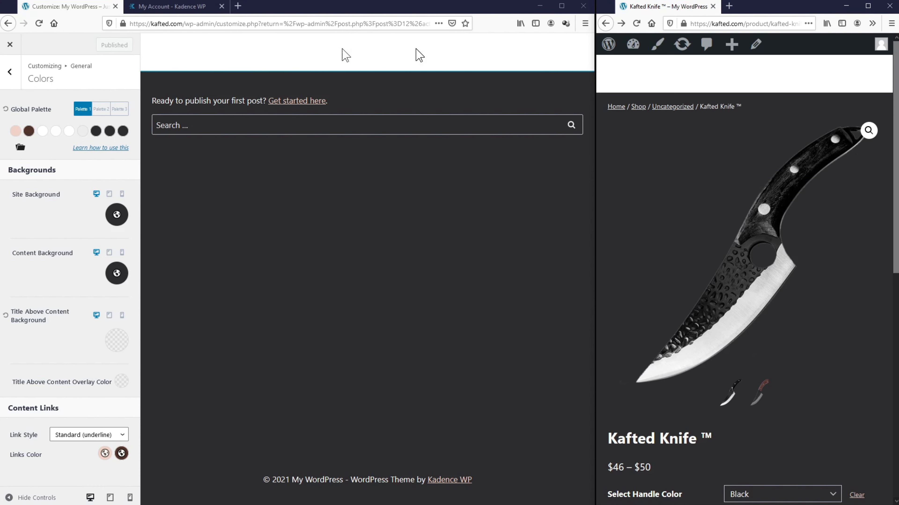
Step: Set Header > Design > Header Background to the dark 2C2C2F palette swatch
click(16, 74)
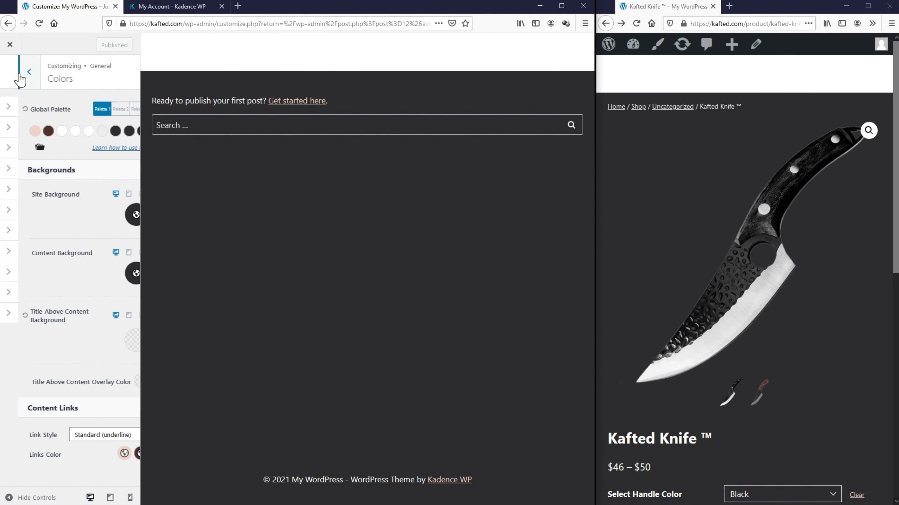
click(20, 79)
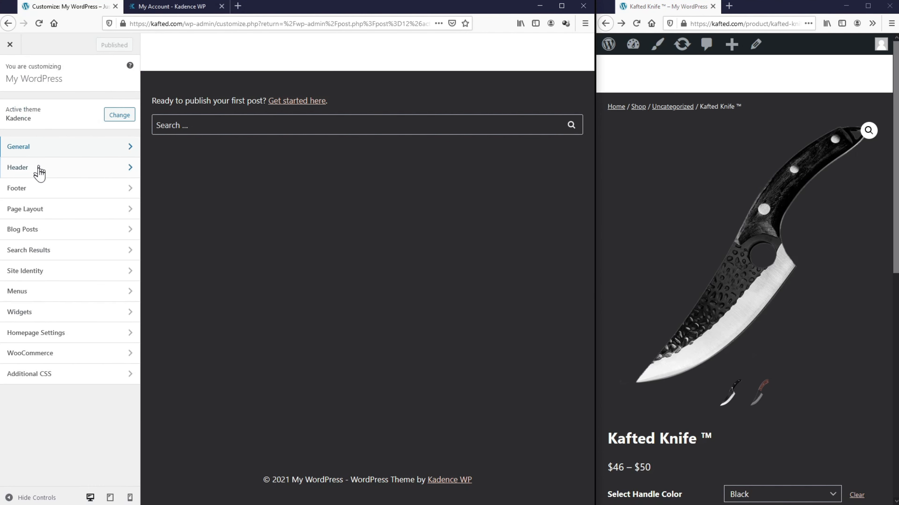
click(39, 174)
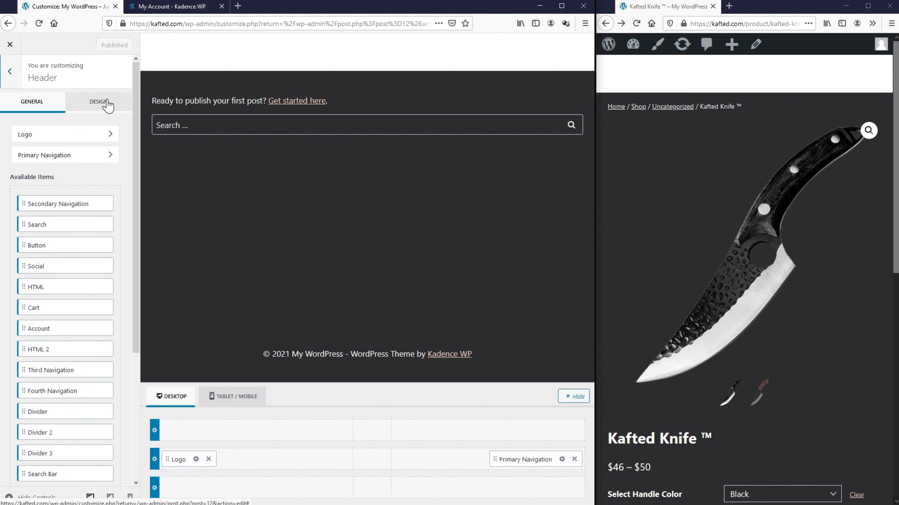
click(107, 104)
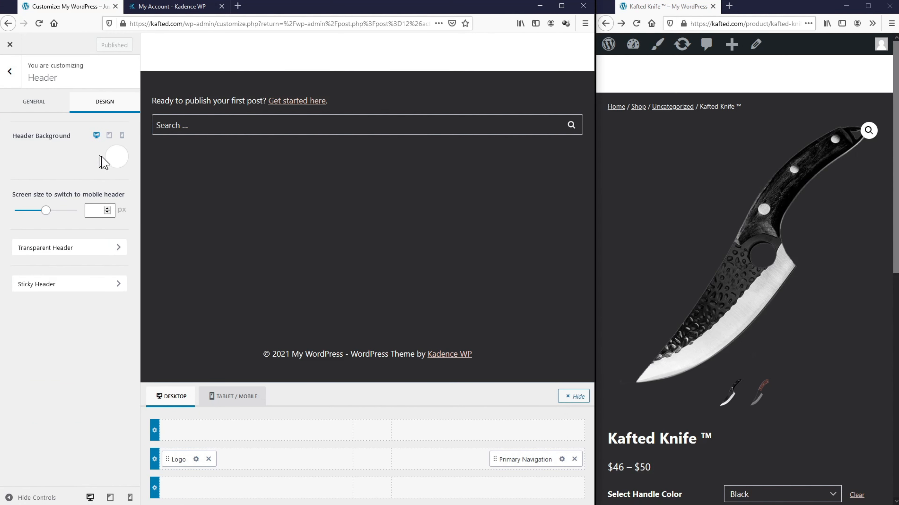
click(115, 160)
click(132, 345)
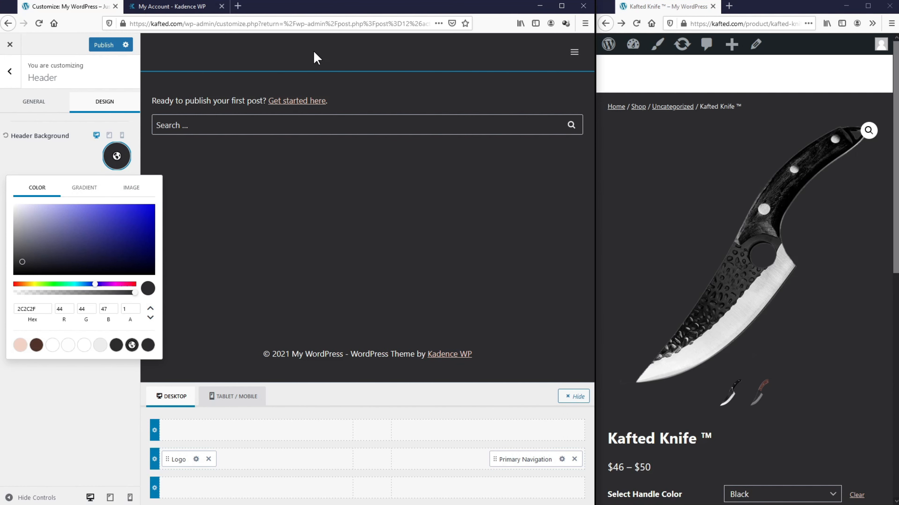
click(38, 106)
click(40, 107)
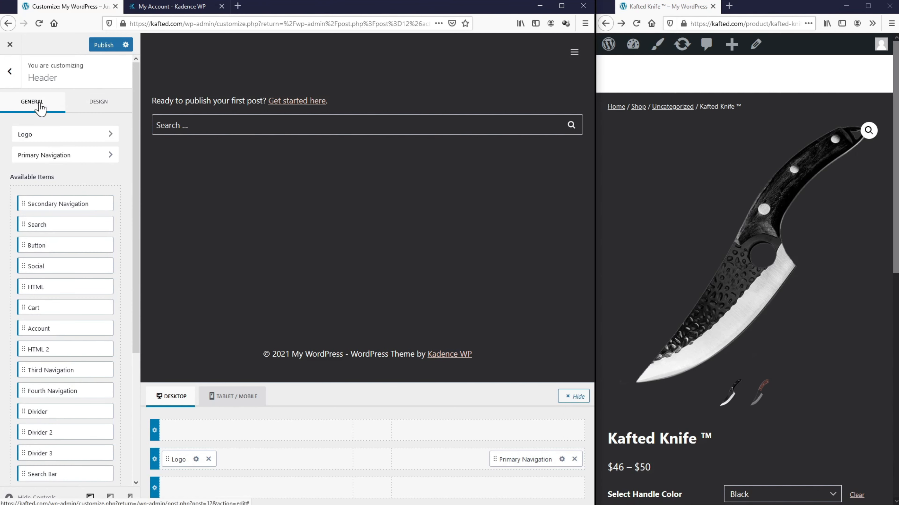
Step: Upload Logo.png as the site logo, titled Kafted, skipping cropping
click(53, 138)
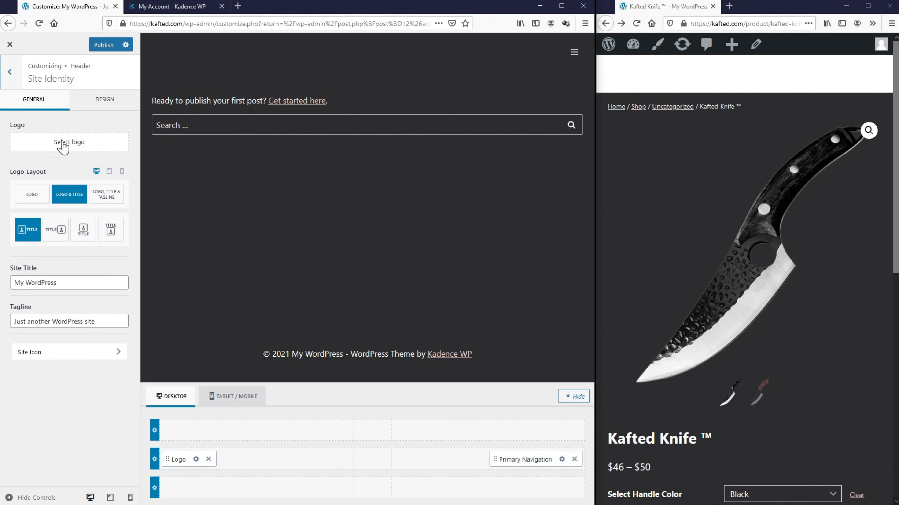
click(63, 143)
click(36, 80)
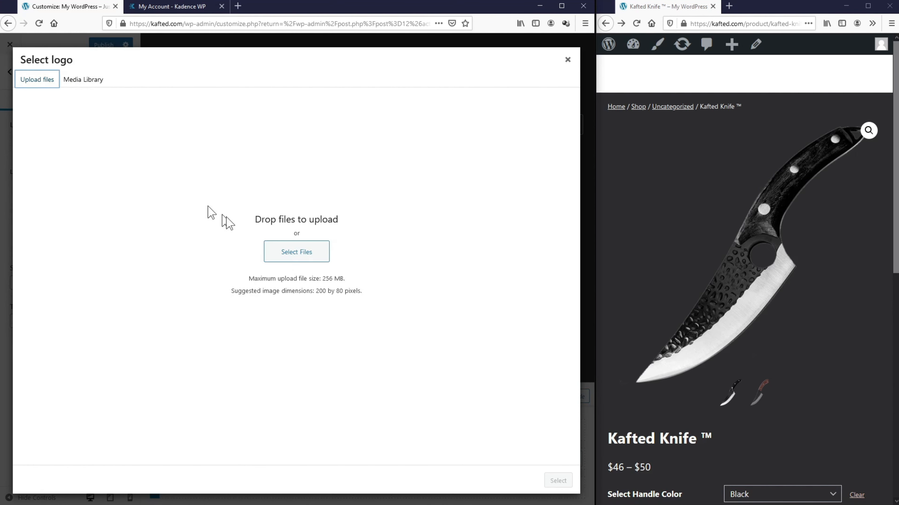
click(296, 252)
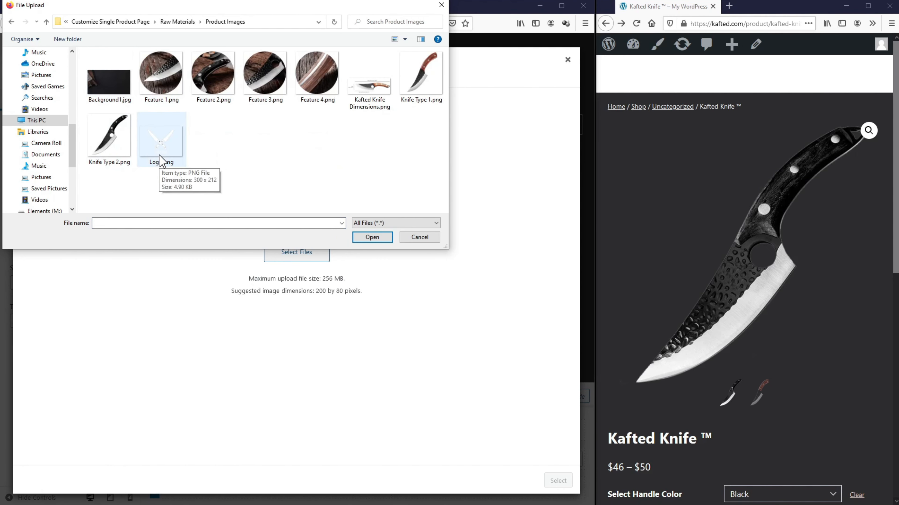
double_click(161, 159)
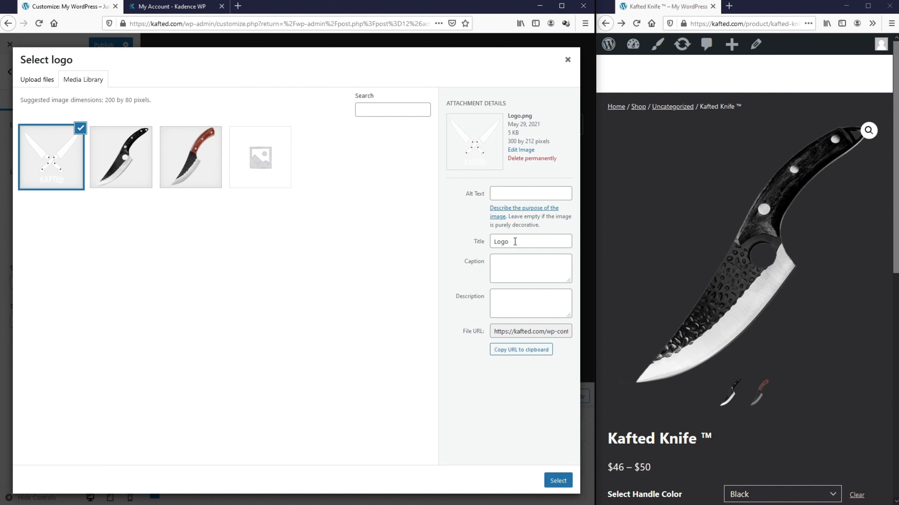
double_click(491, 242)
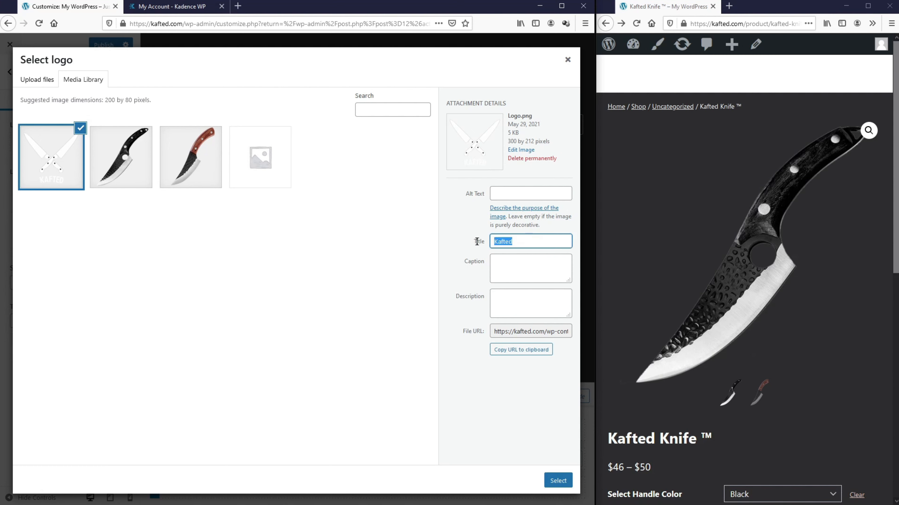
click(513, 195)
text(Kafted)
click(547, 476)
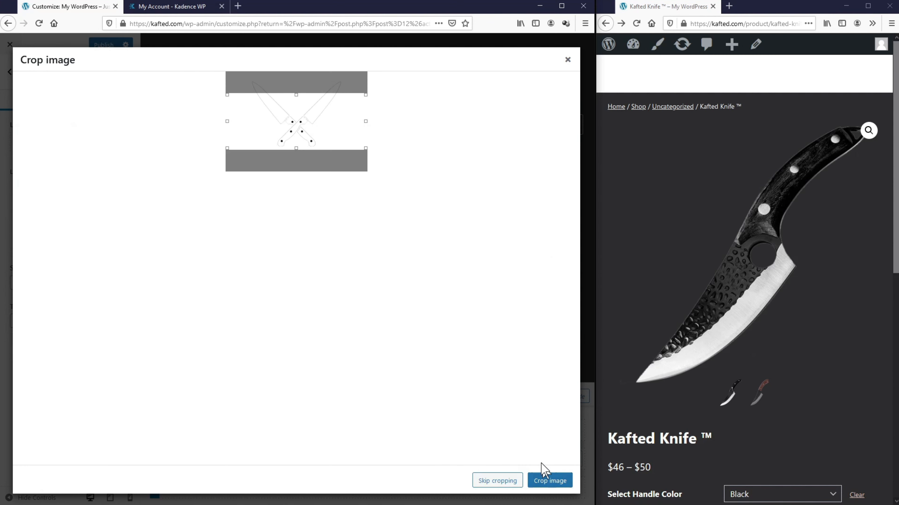
click(506, 481)
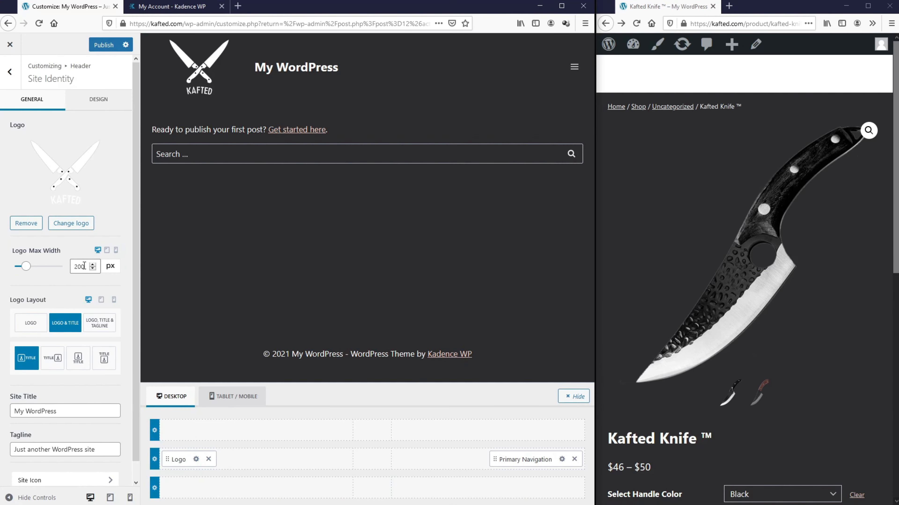
Step: Adjust the logo max width and set Logo Layout to logo only
drag(84, 266, 66, 267)
text(80)
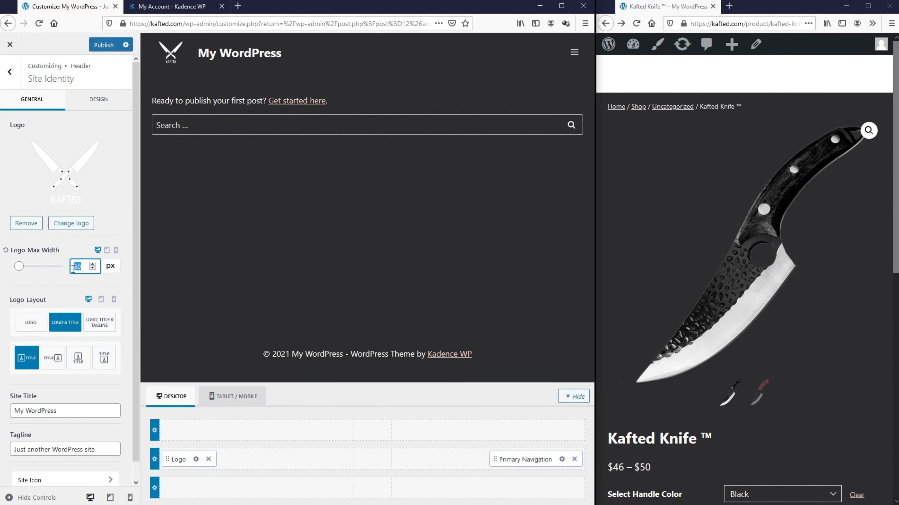
text(150)
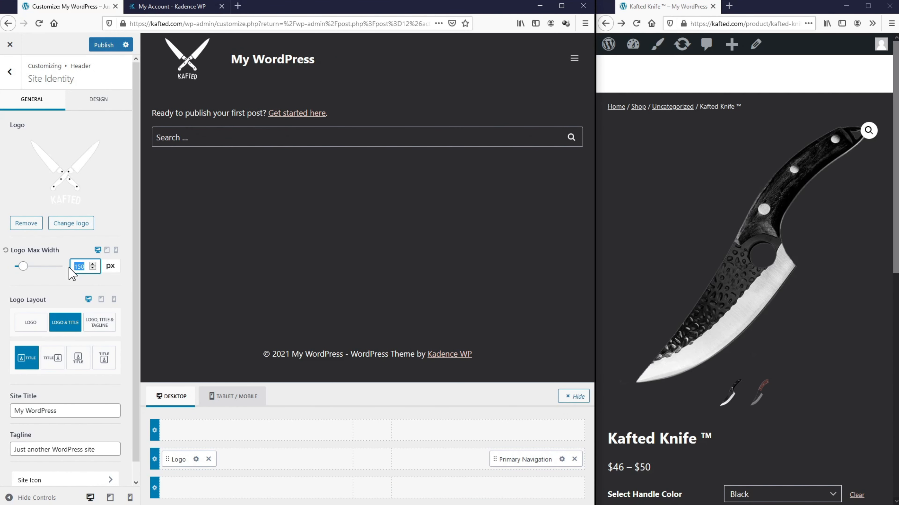
text(100)
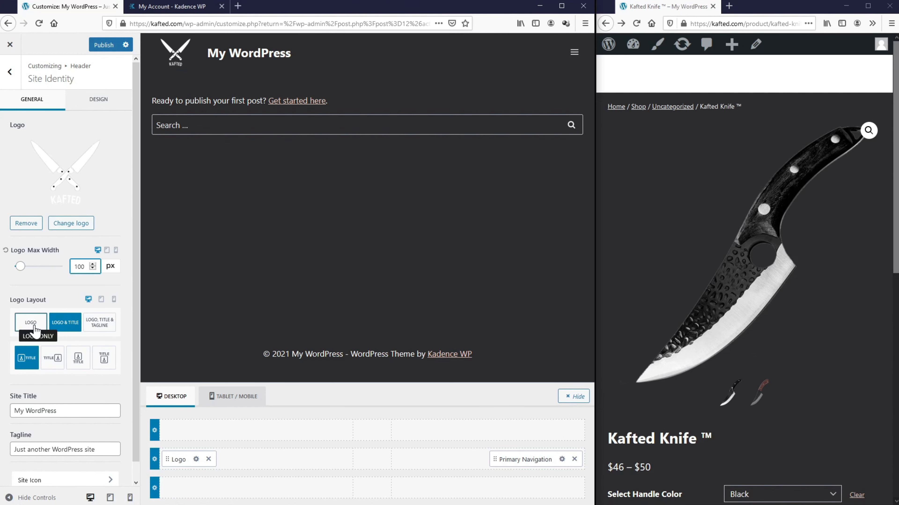
click(34, 329)
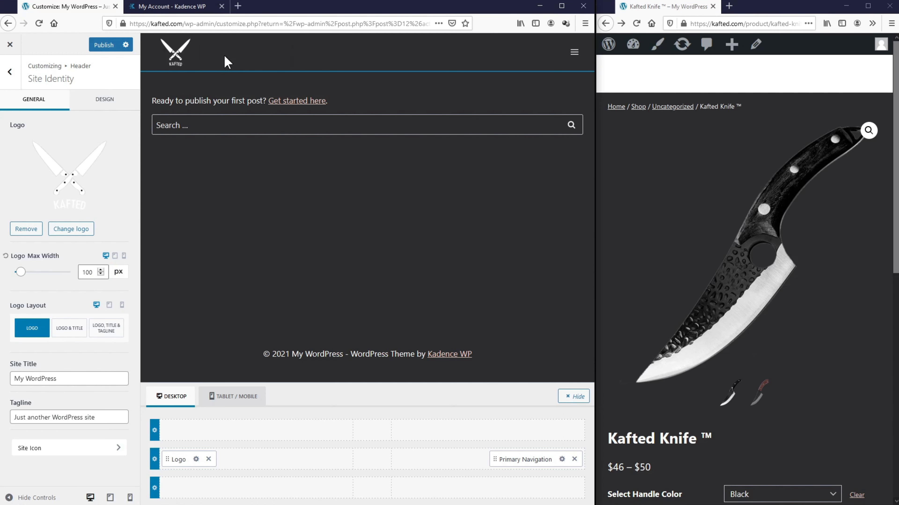
Step: Change the Site Title to Kafted and the tagline to 'Shard Natural Knives'
click(56, 380)
drag(56, 380, 4, 382)
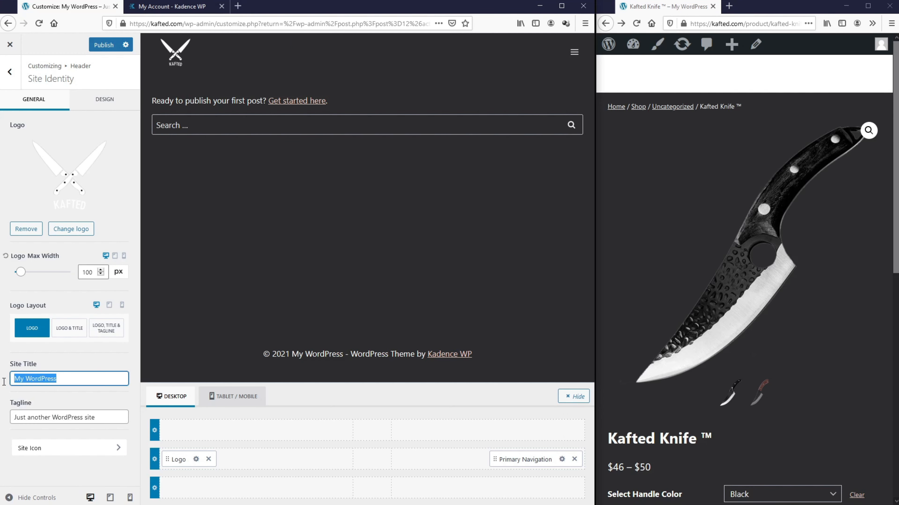
text(Kafted)
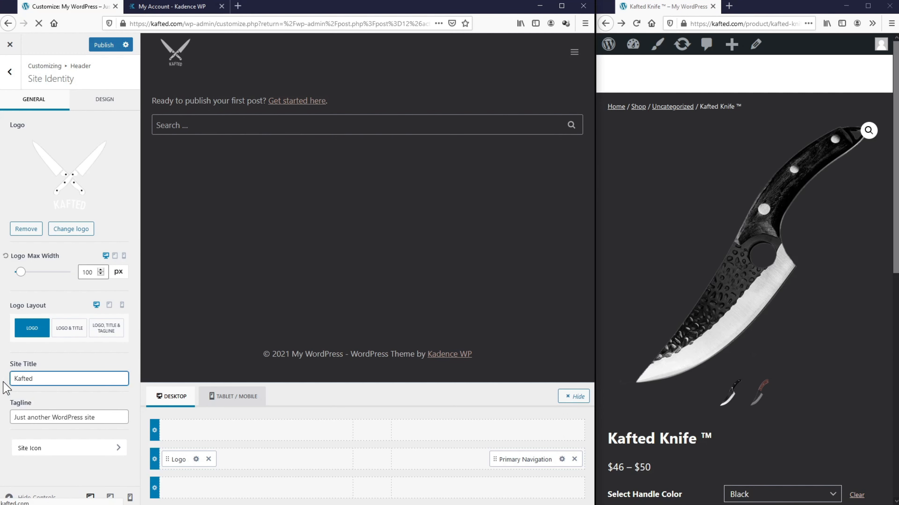
drag(95, 417, 16, 417)
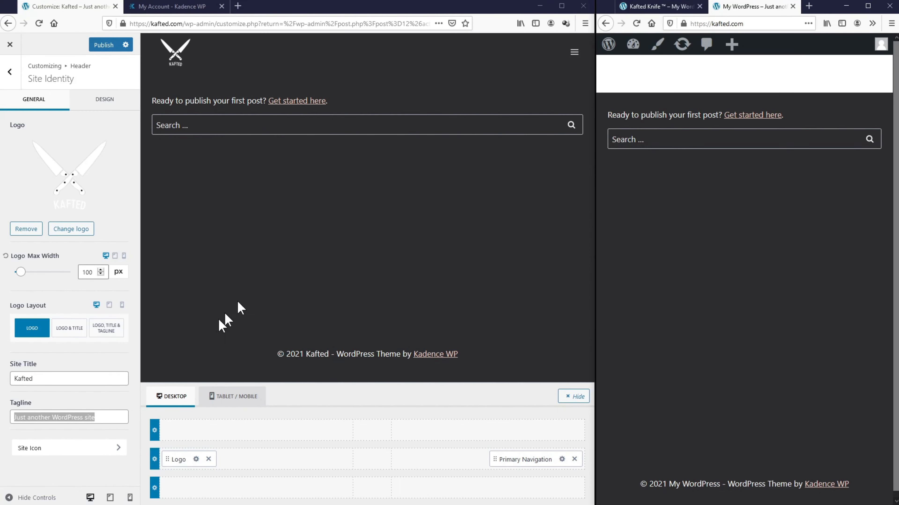
click(121, 415)
drag(121, 415, 1, 414)
text(S)
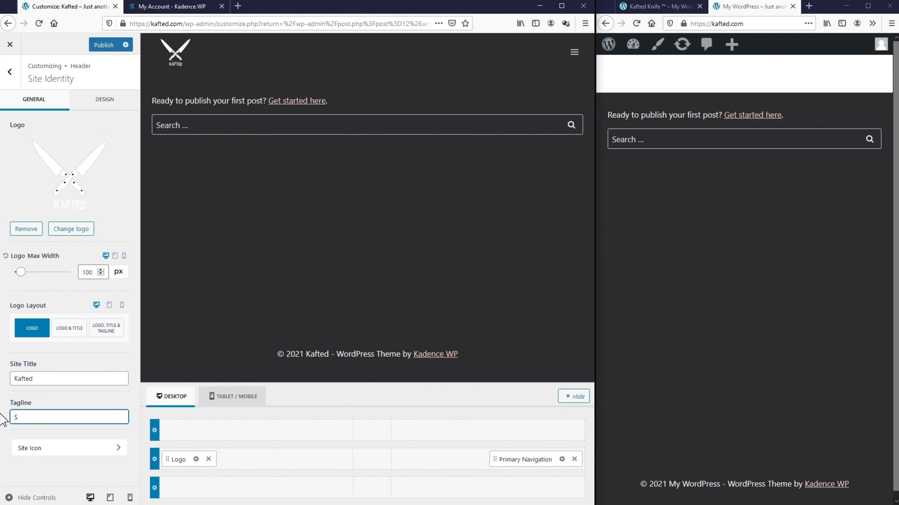
text(hard Natural Knives)
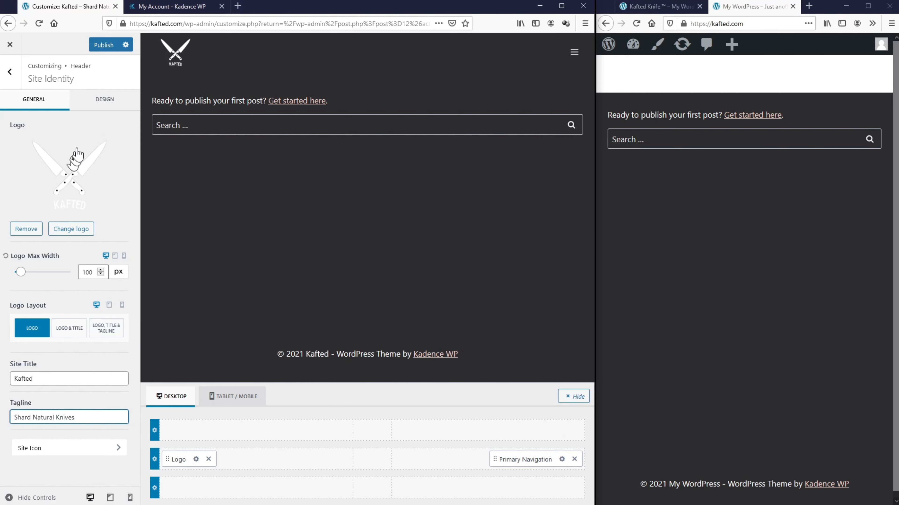
Step: Publish, fix the tagline to 'Sharp Natural Knives', republish and reload the live site
click(102, 44)
click(636, 24)
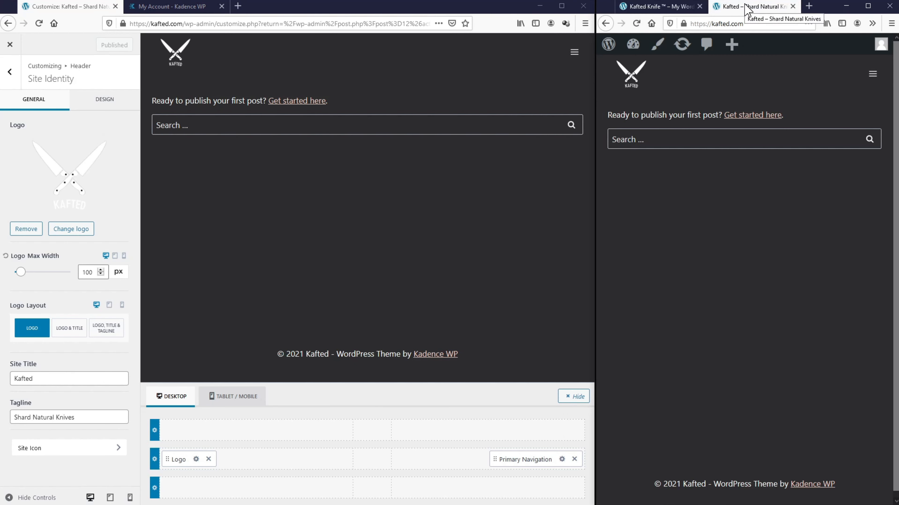
click(32, 420)
key(BackSpace)
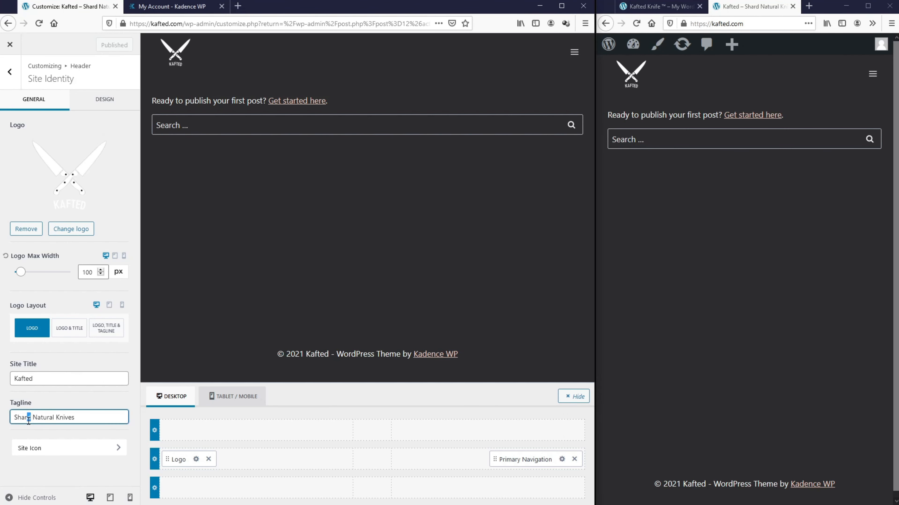
text(p)
click(114, 45)
click(636, 24)
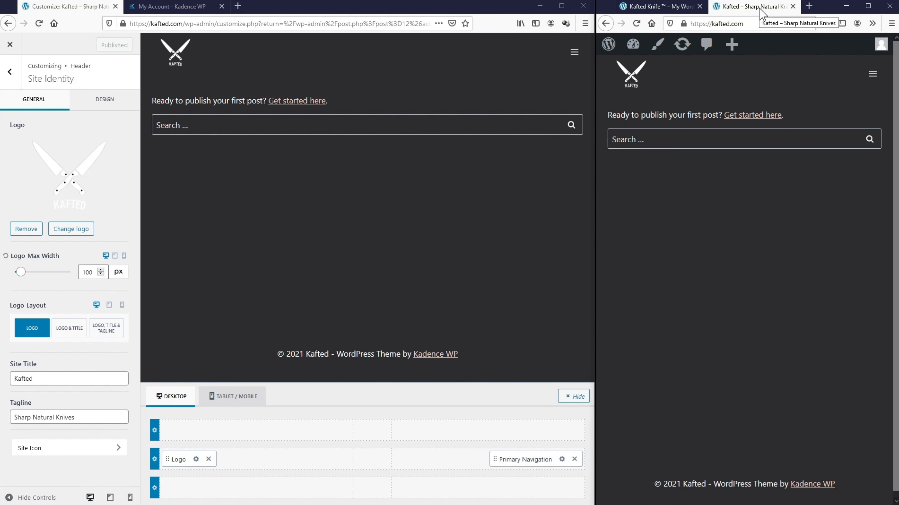
click(659, 6)
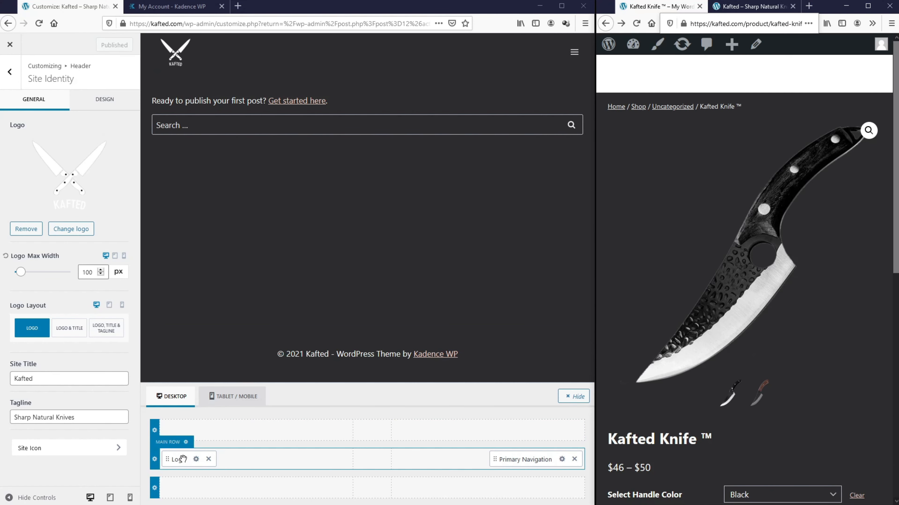
Step: Drag the logo into the centre slot of both the desktop and tablet/mobile headers
drag(183, 459, 363, 455)
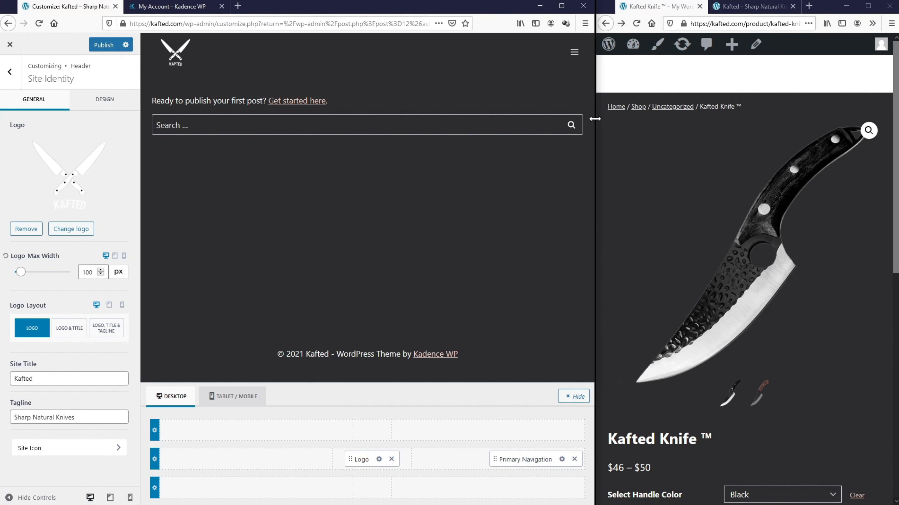
drag(595, 119, 687, 120)
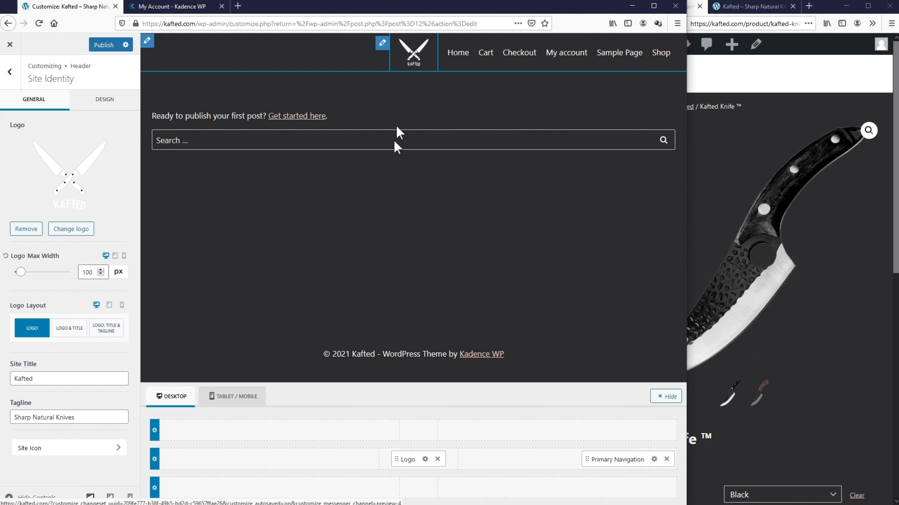
click(242, 397)
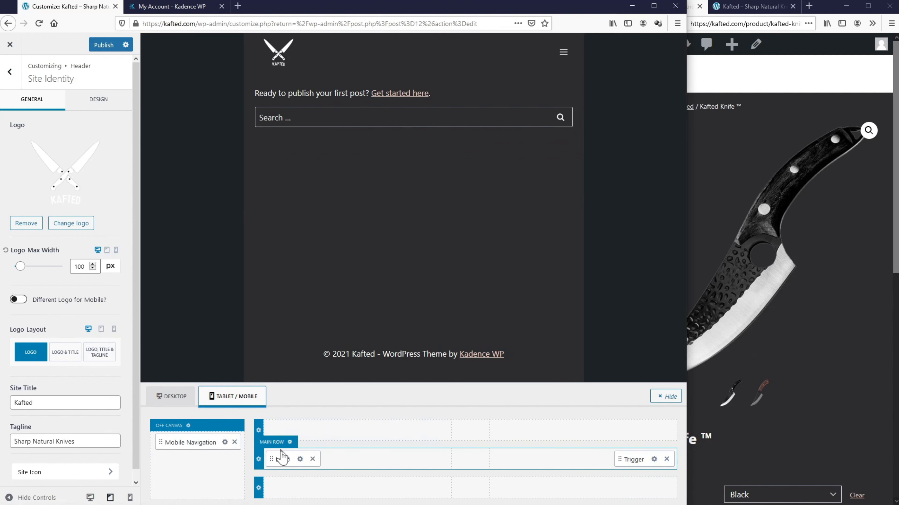
drag(284, 459, 460, 460)
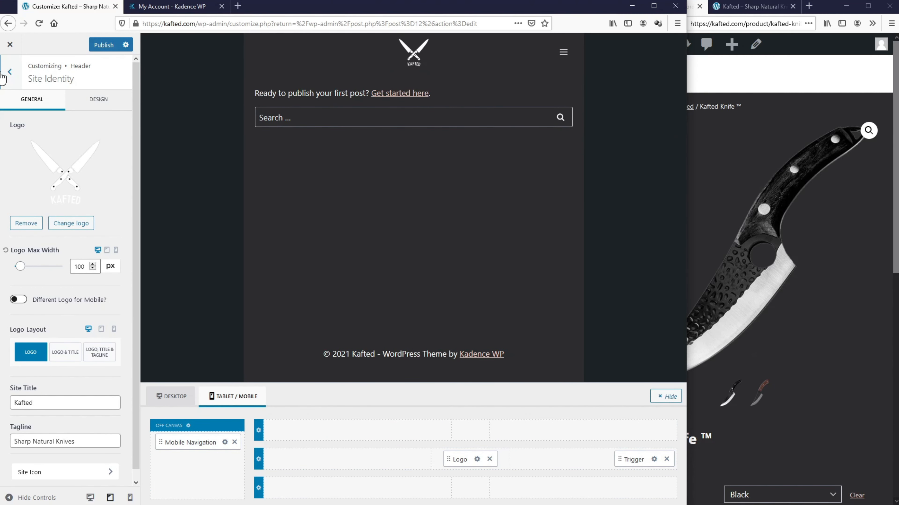
Step: Move the Primary Navigation menu to the left slot of the desktop header's main row
click(10, 71)
click(166, 397)
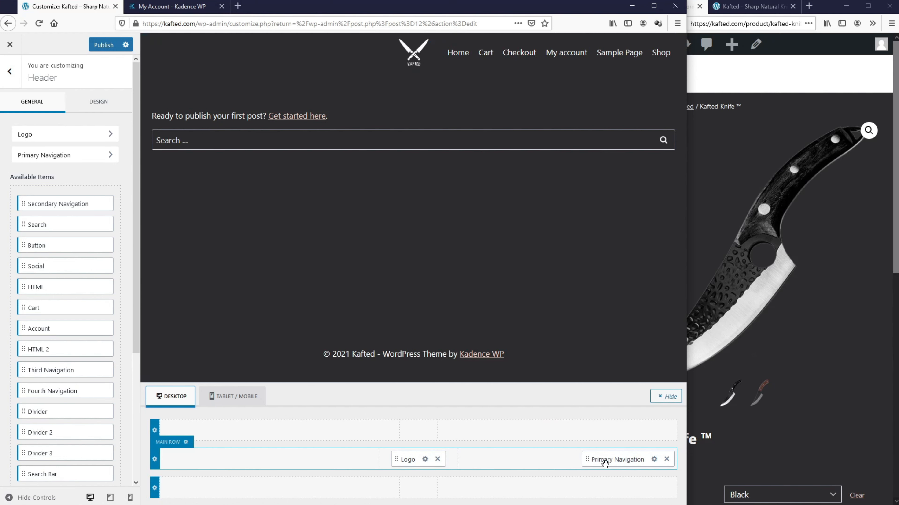
drag(605, 462, 235, 468)
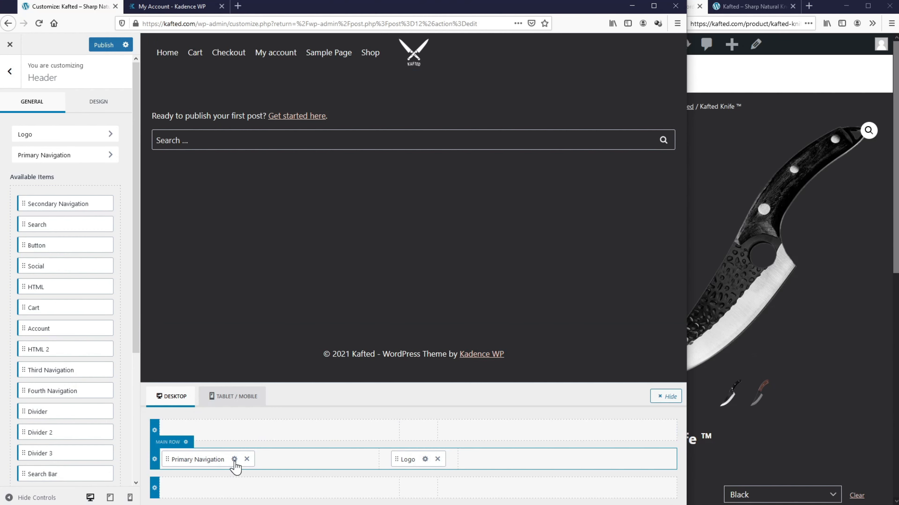
Step: Create a new menu named Main for the primary location, also shown on mobile
click(234, 459)
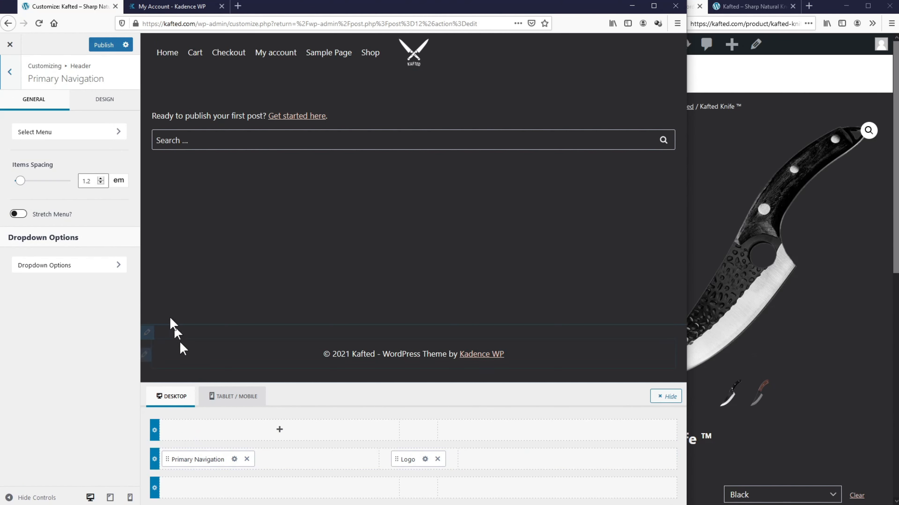
click(104, 137)
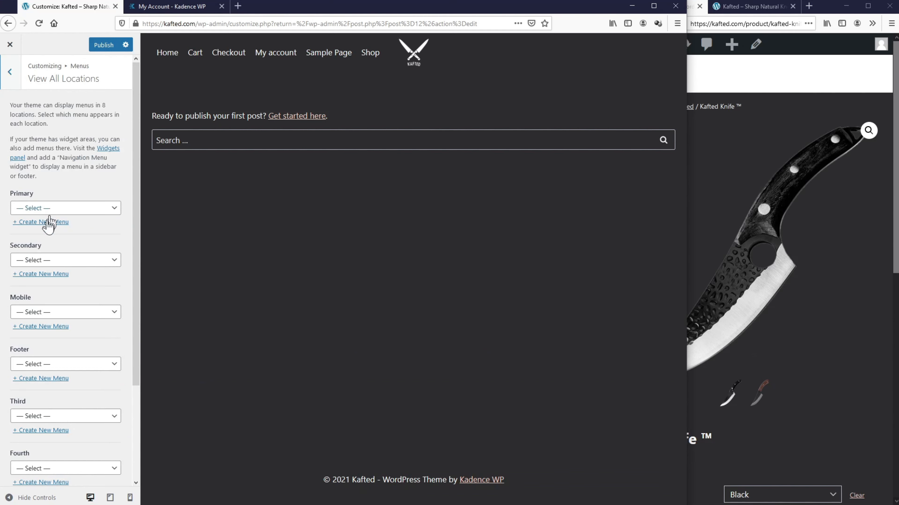
click(46, 227)
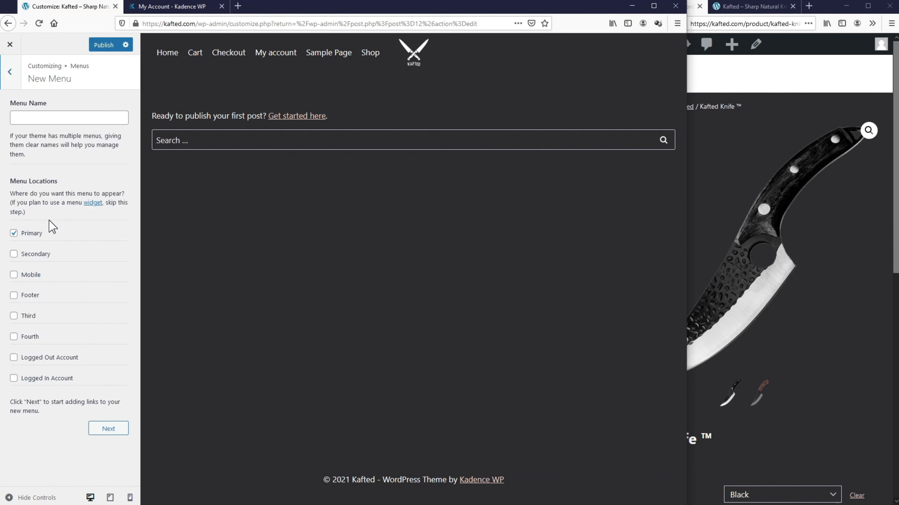
click(13, 278)
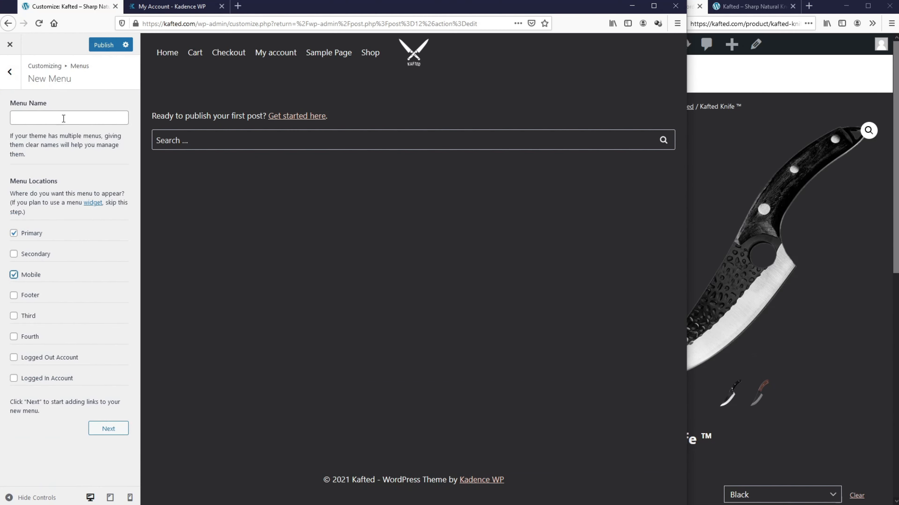
click(64, 118)
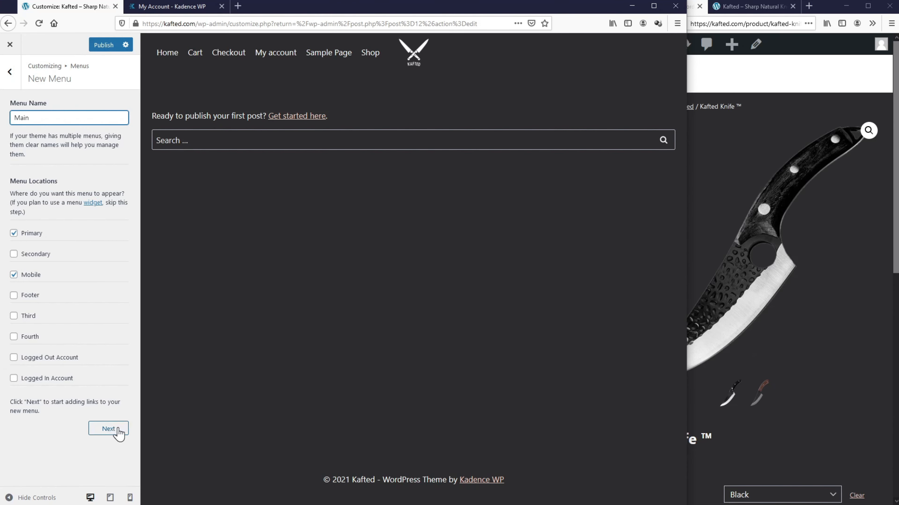
click(112, 429)
Step: Add the Home page and an About custom link to the Main menu
click(99, 187)
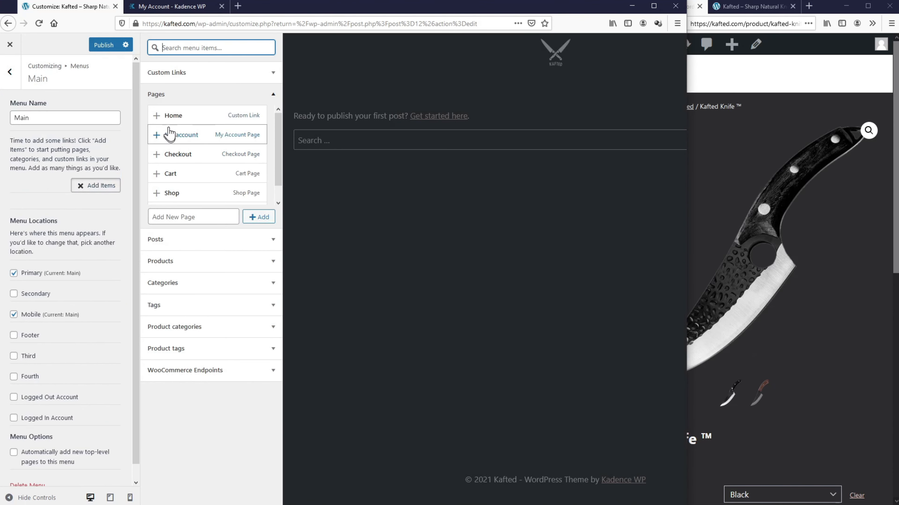
click(156, 117)
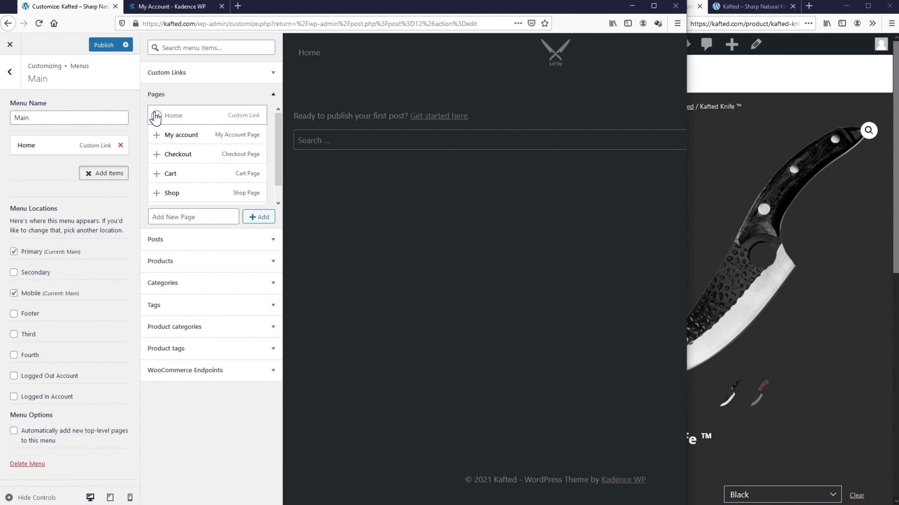
click(166, 74)
click(200, 91)
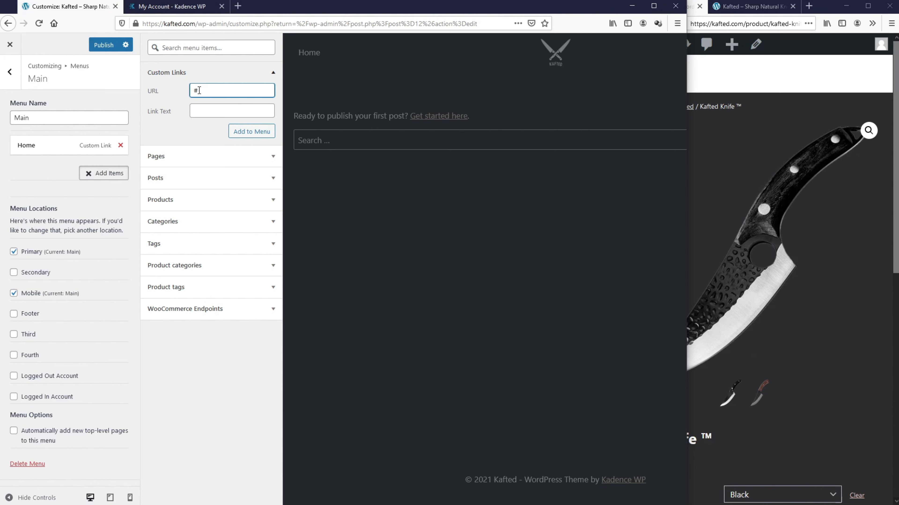
click(214, 112)
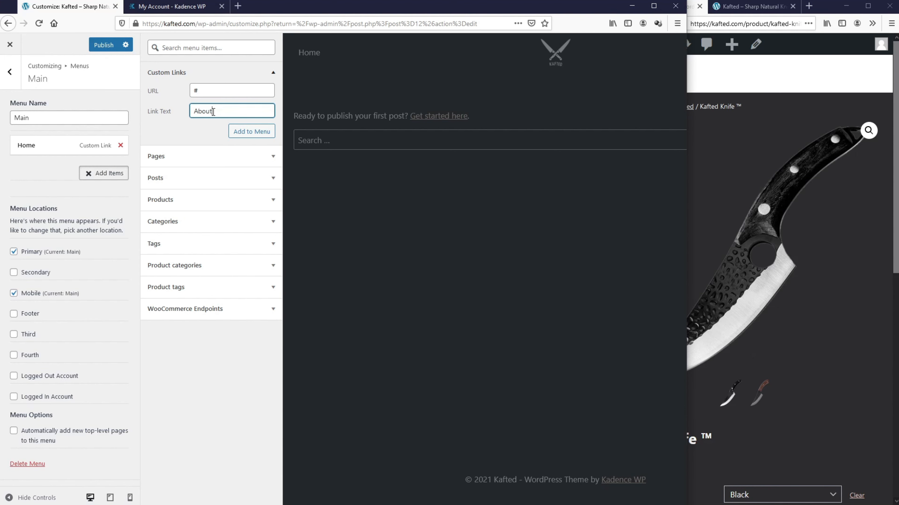
click(239, 131)
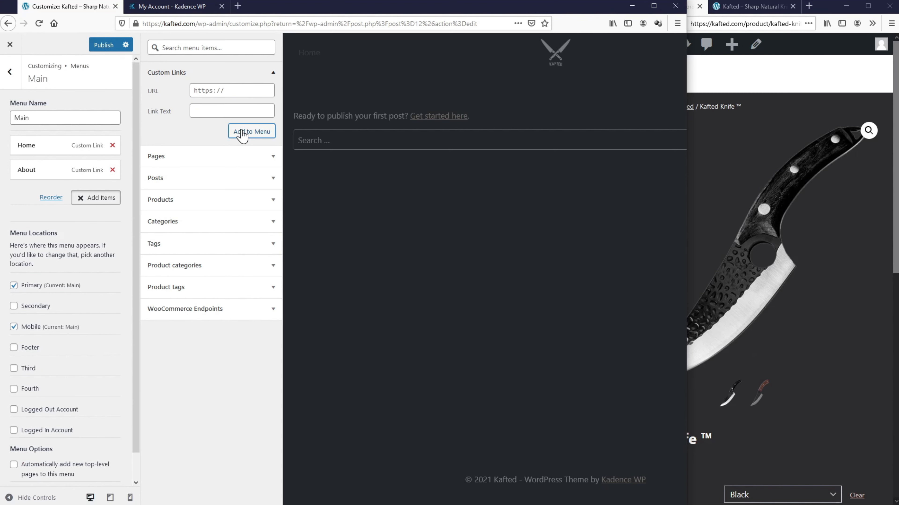
Step: Add Technology and Reviews custom links with URL #, then return to the customizer's top level
click(232, 112)
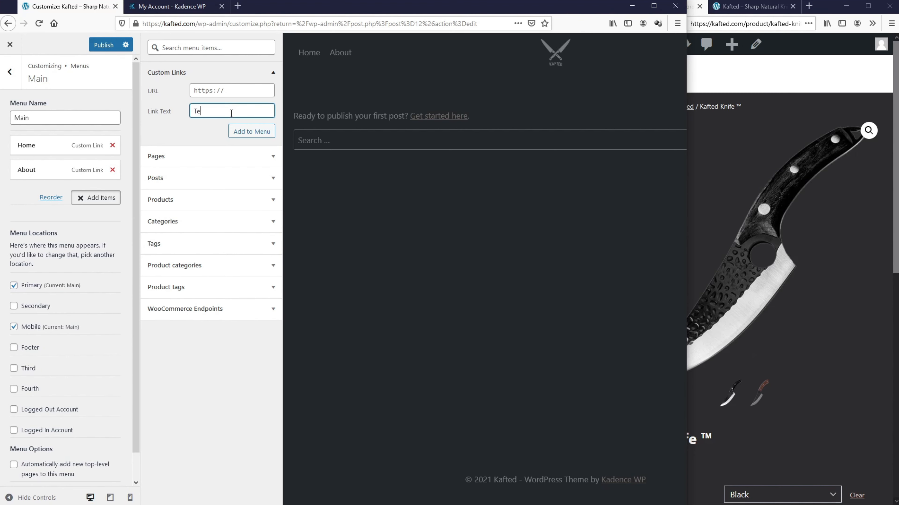
text(Technology)
click(232, 93)
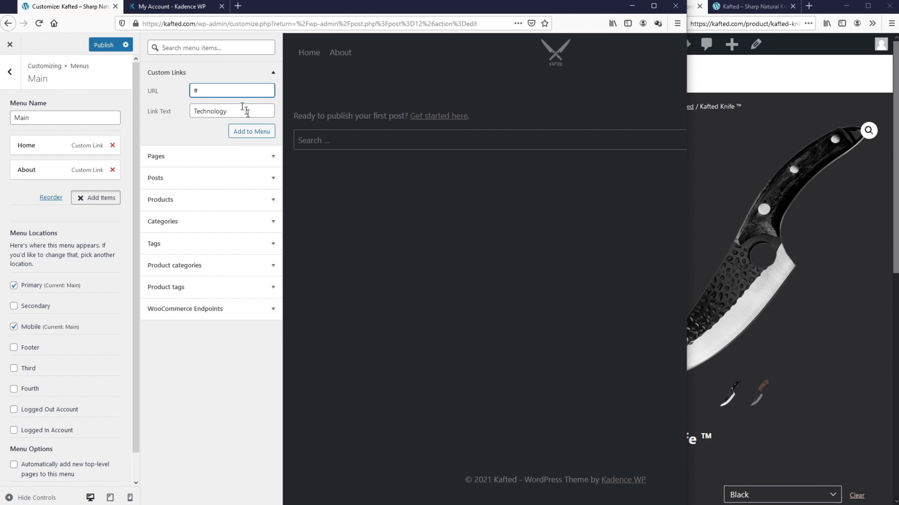
text(#)
click(249, 132)
click(250, 112)
text(Reev)
key(BackSpace)
key(BackSpace)
text(views)
click(257, 93)
text(#)
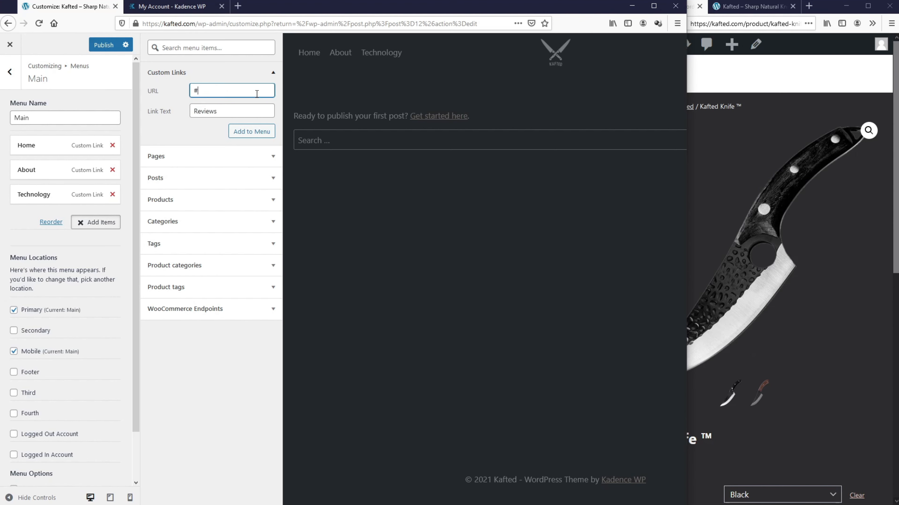
click(262, 136)
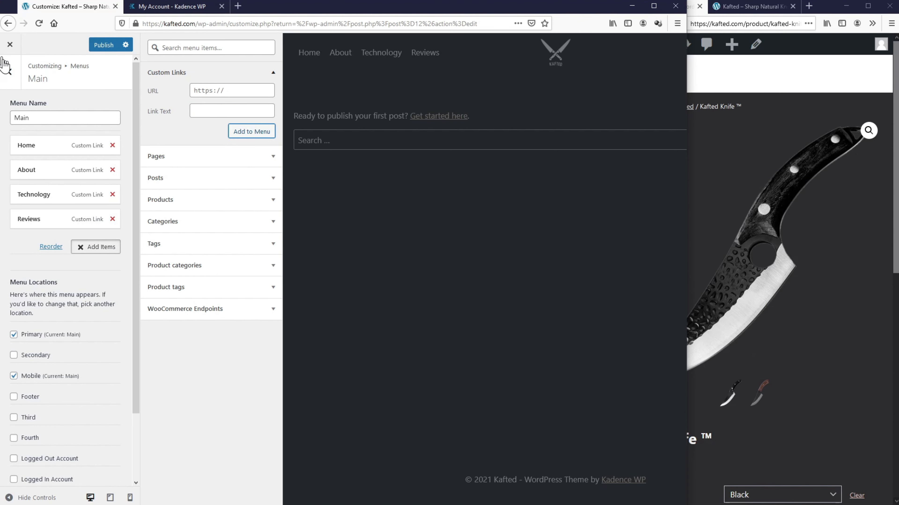
click(10, 72)
click(9, 74)
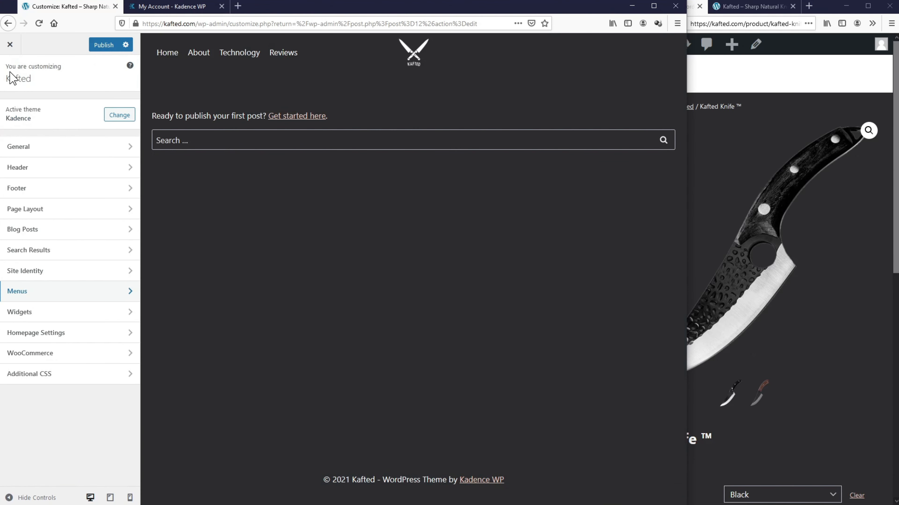
Step: Add the Cart and Account elements to the right slot of the desktop header's main row
click(30, 171)
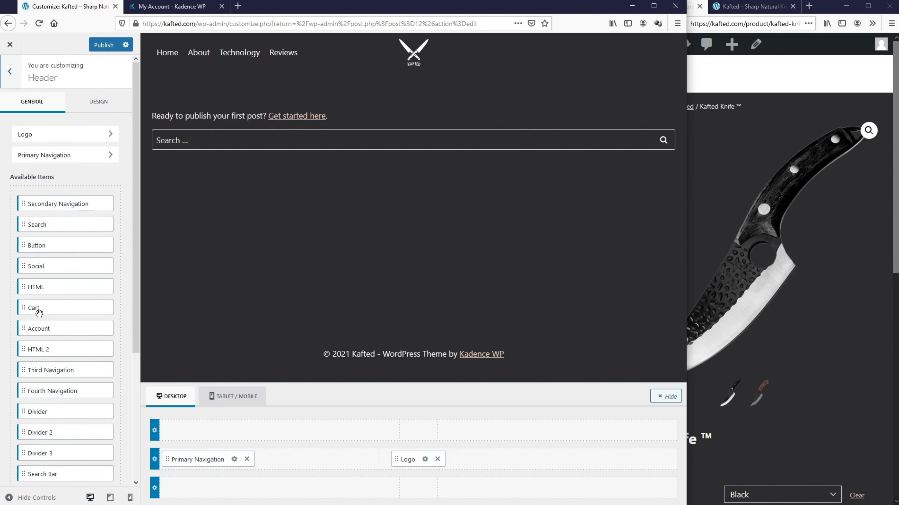
drag(37, 309, 613, 460)
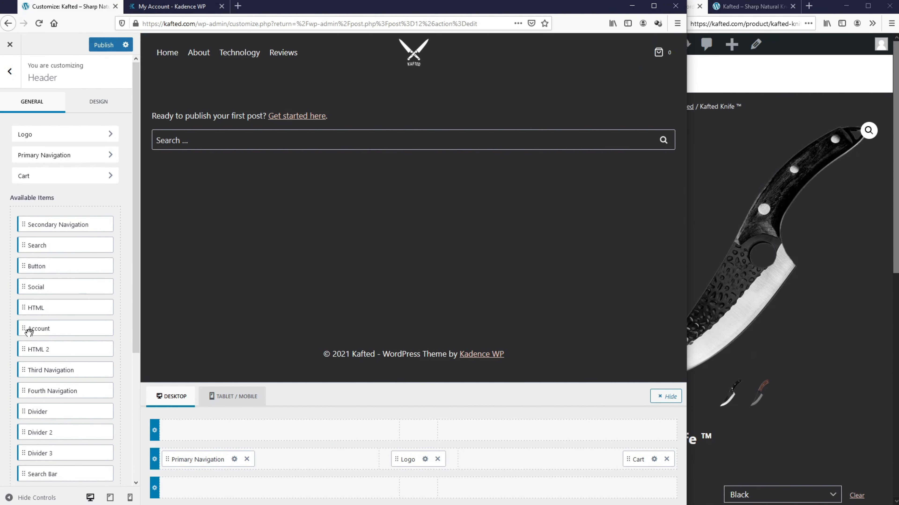
drag(28, 330, 657, 474)
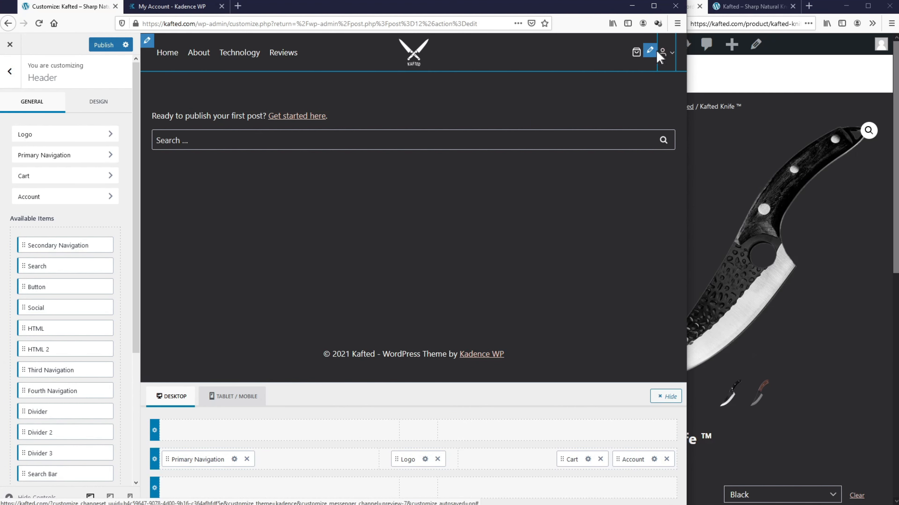
Step: Give the cart the trolley icon with a Popout Cart action, publish, and open the live site
click(588, 459)
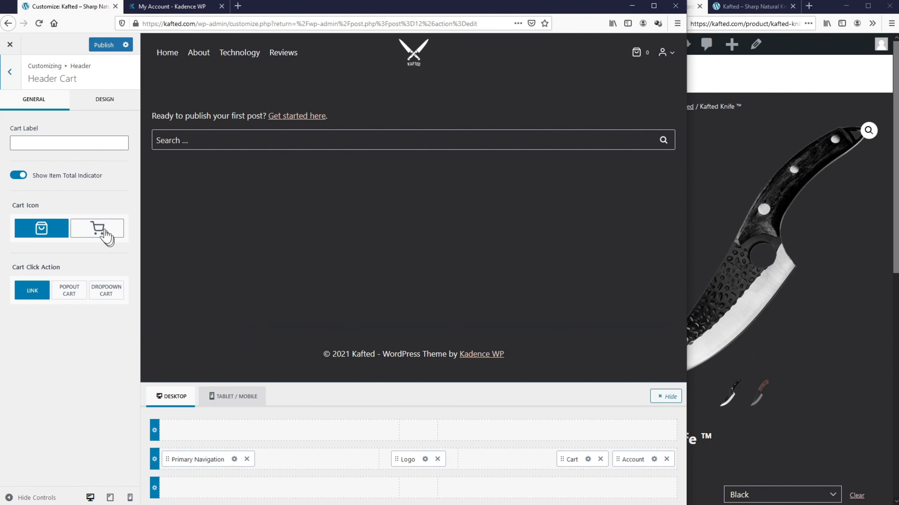
click(98, 228)
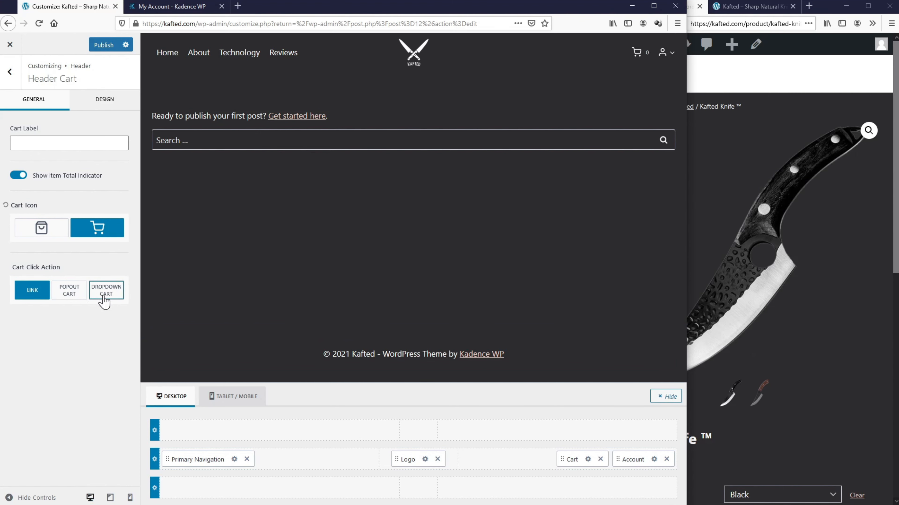
click(75, 299)
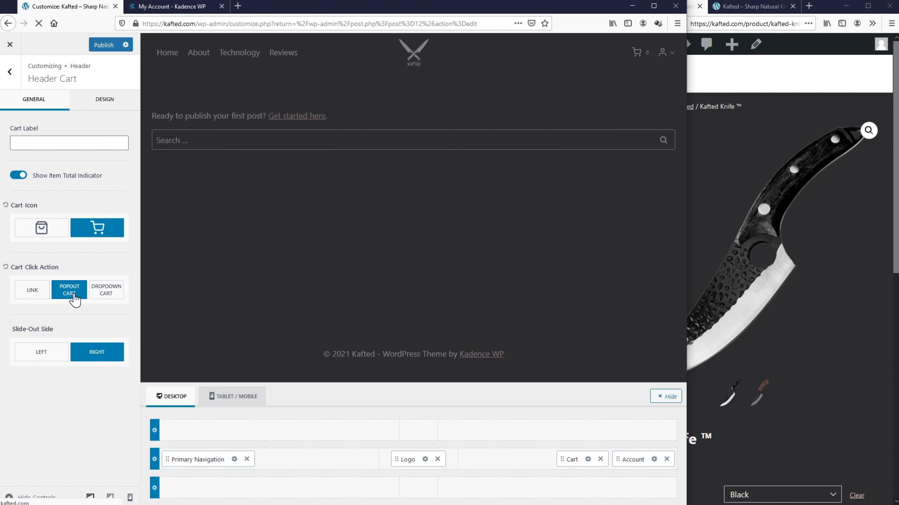
click(102, 45)
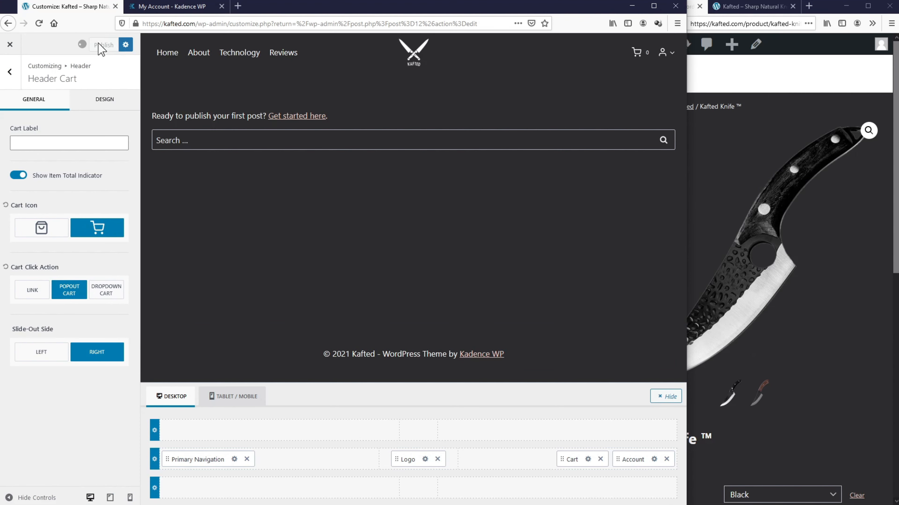
click(714, 12)
click(713, 11)
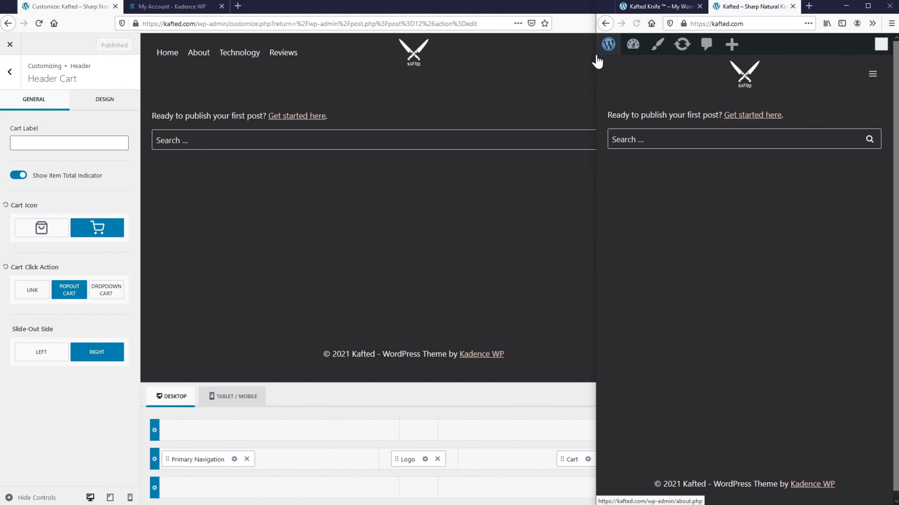
Step: Test the popout cart on the live site, then change Cart Click Action to Dropdown Cart and reload to confirm
drag(596, 60, 391, 70)
click(852, 69)
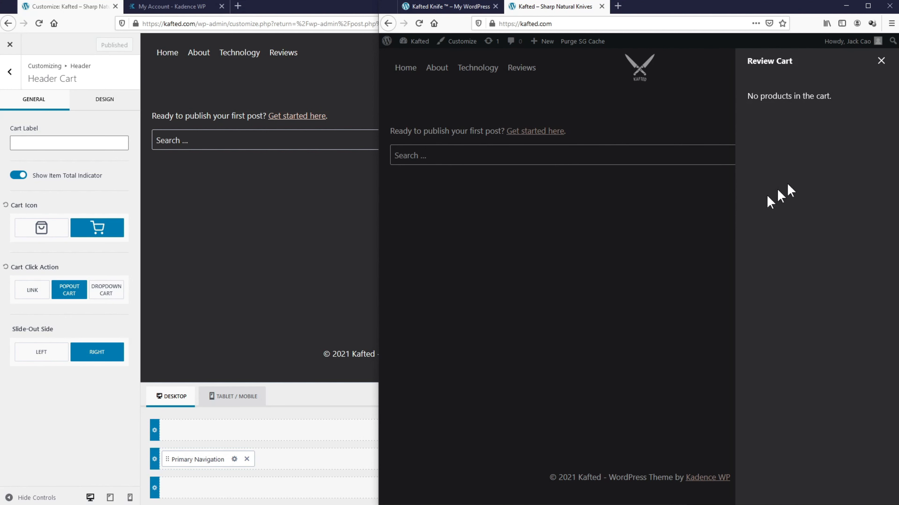
click(97, 298)
click(98, 298)
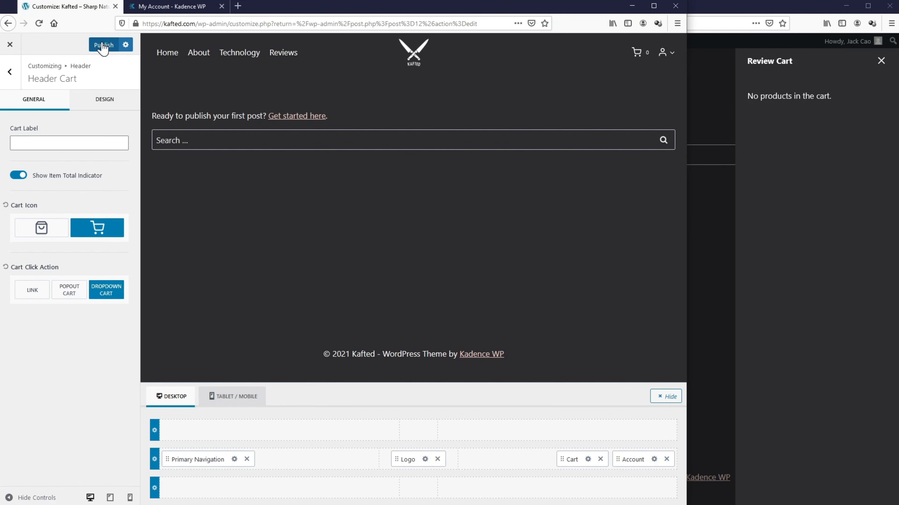
key(alt+Tab)
click(418, 23)
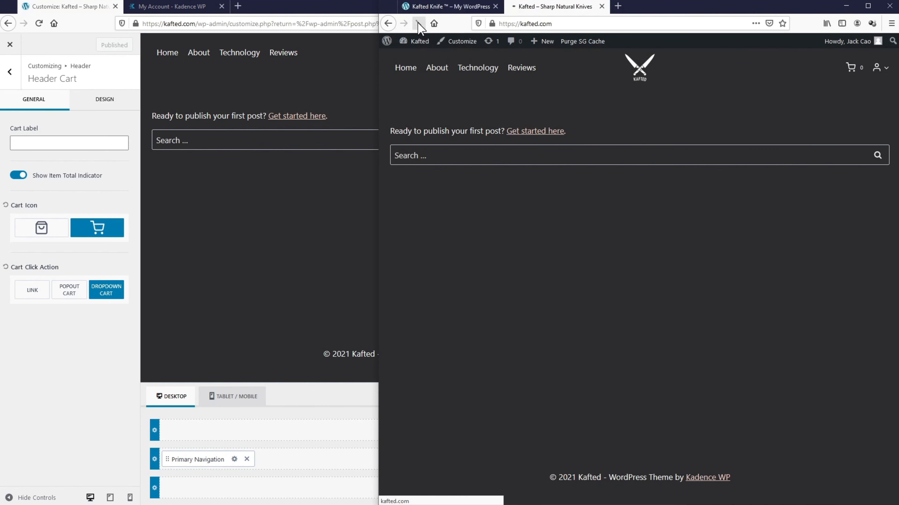
mouse_move(851, 71)
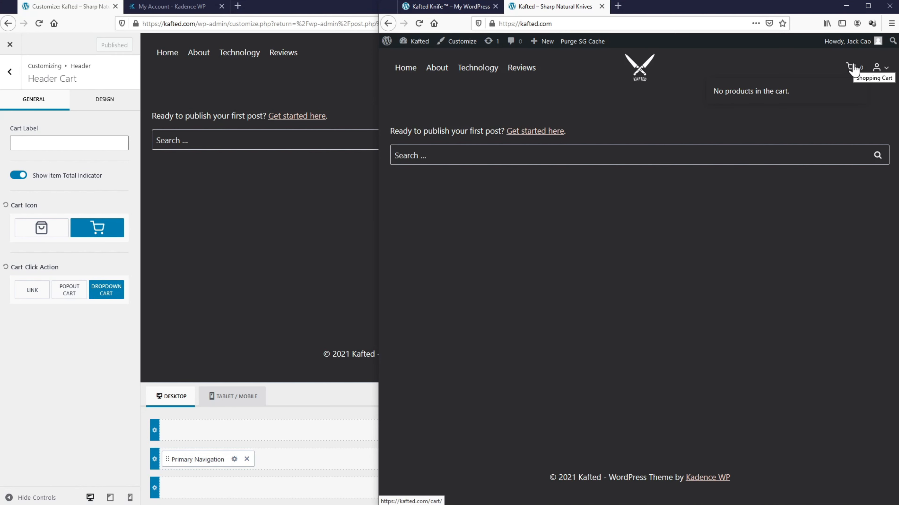
drag(379, 85, 624, 83)
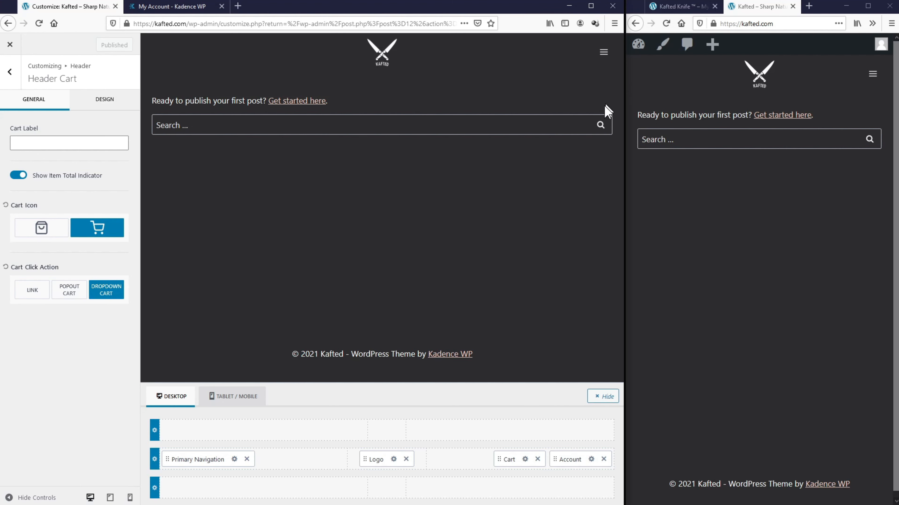
Step: In the tablet/mobile header, put the menu trigger in the left slot and the cart in the right slot
click(241, 402)
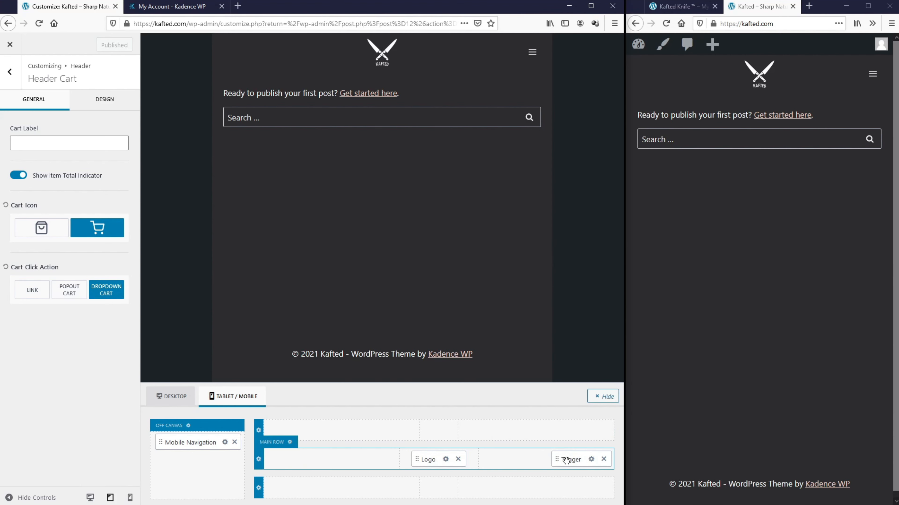
drag(567, 459, 285, 460)
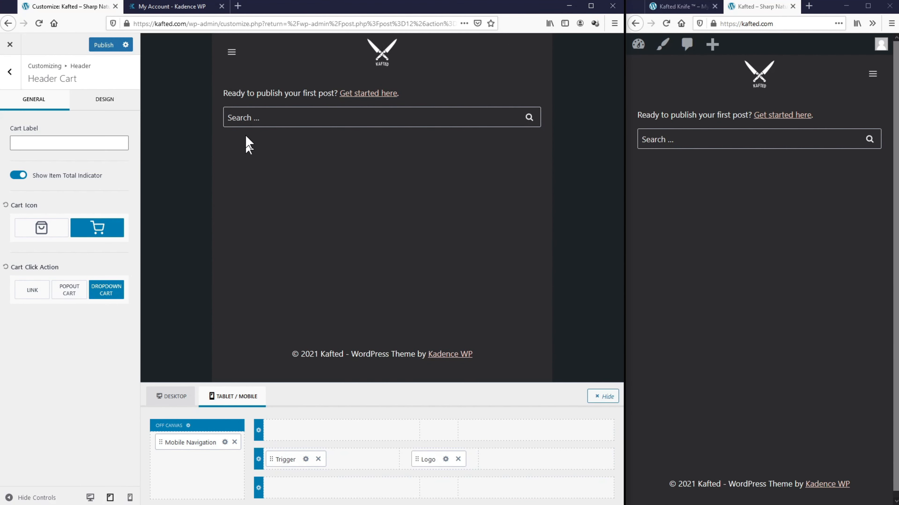
click(12, 73)
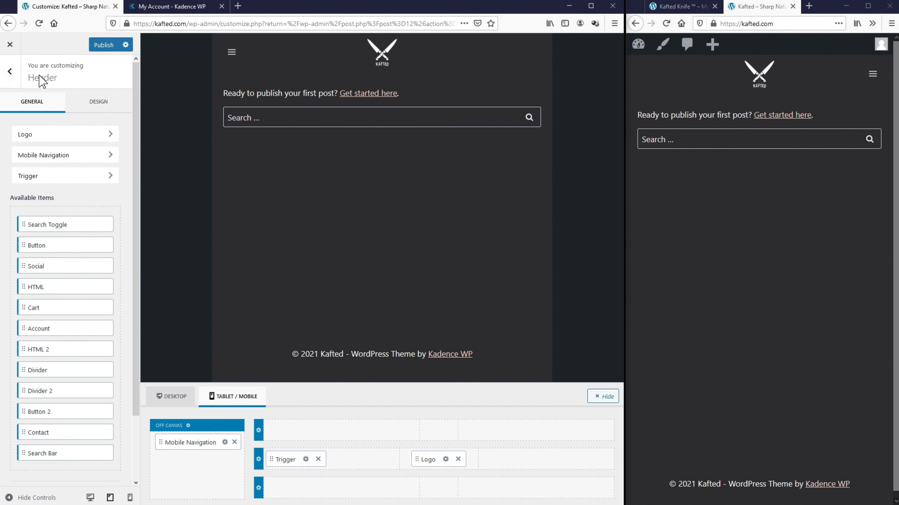
drag(51, 308, 570, 462)
Step: Add Account beside the mobile cart and set the mobile cart to the trolley icon with popout
drag(34, 329, 598, 460)
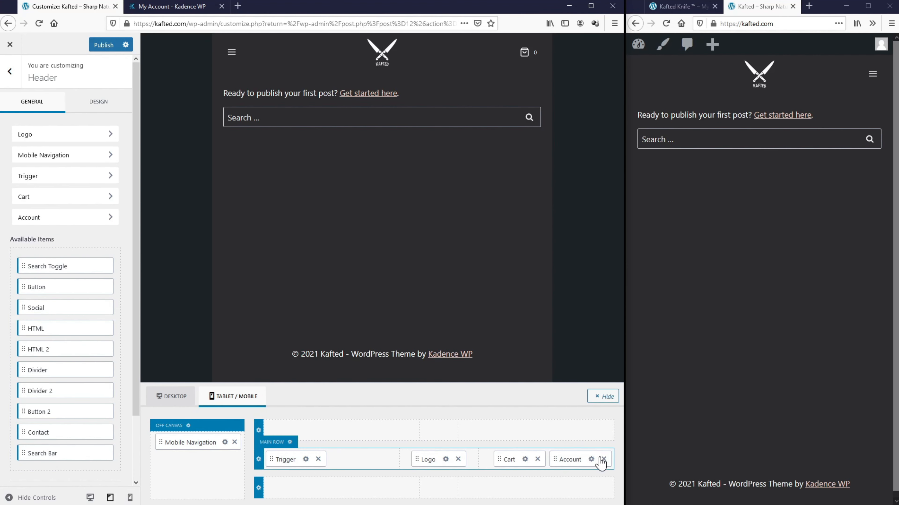
click(525, 459)
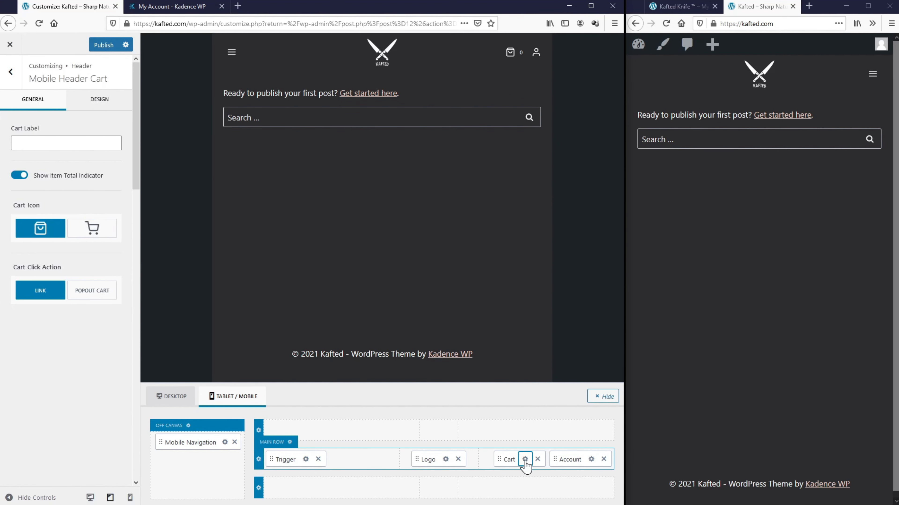
click(92, 233)
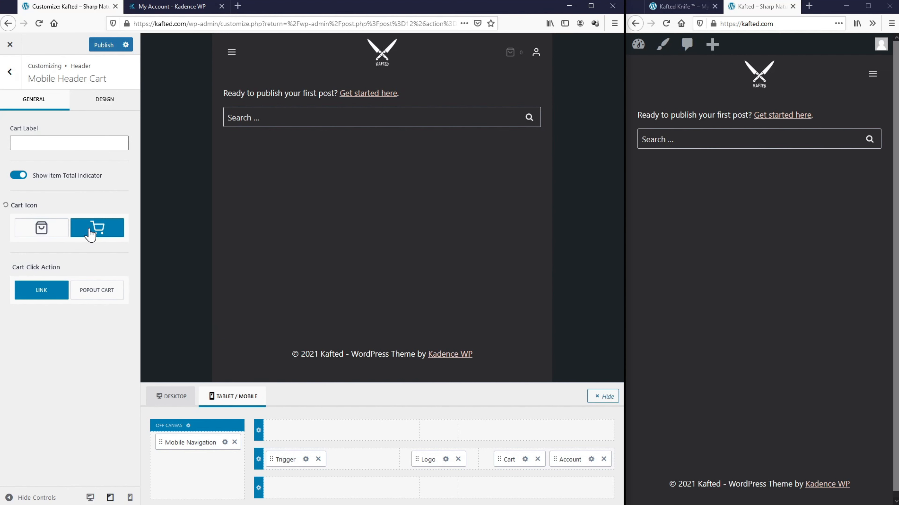
click(101, 297)
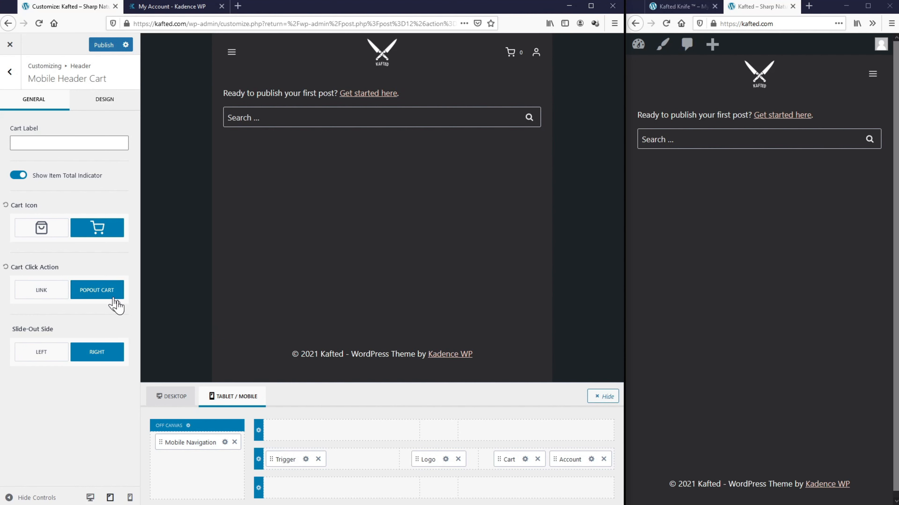
Step: Try the mobile account's icon and label styles, settling on icon only with the circled user icon
click(590, 460)
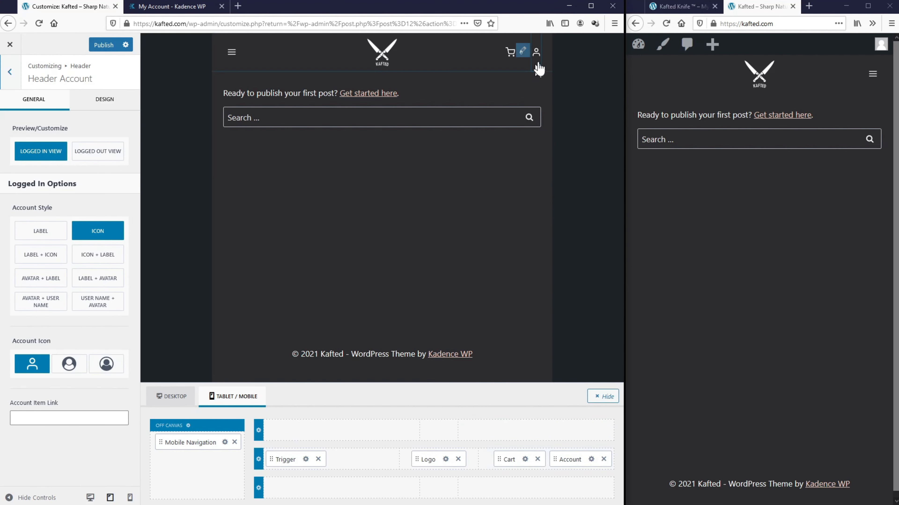
click(67, 370)
click(122, 368)
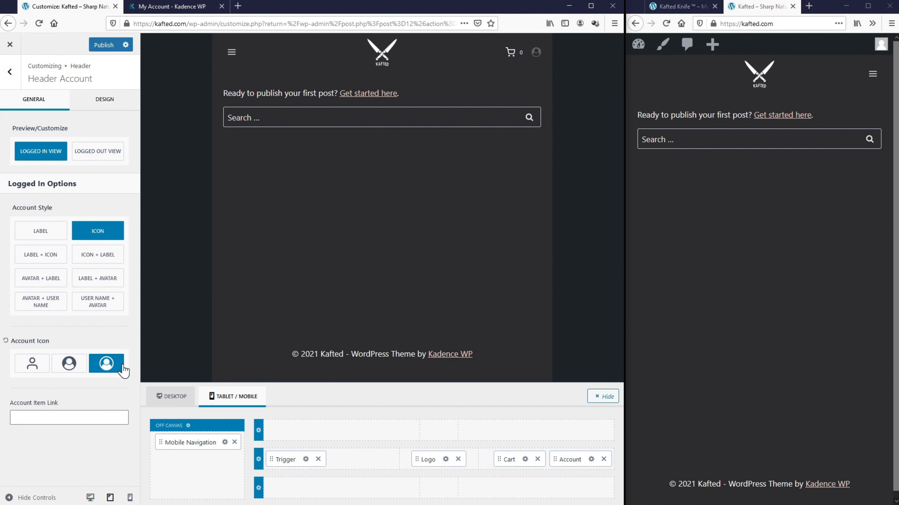
click(59, 306)
click(91, 307)
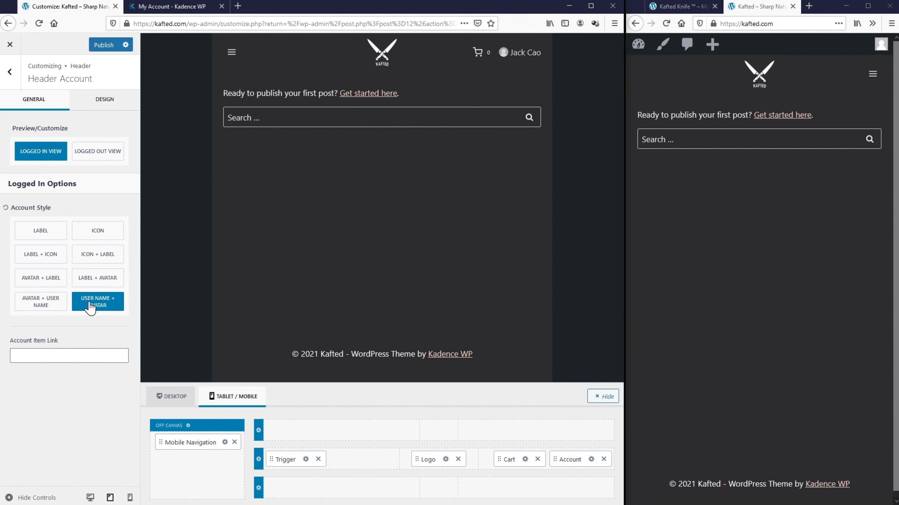
click(91, 279)
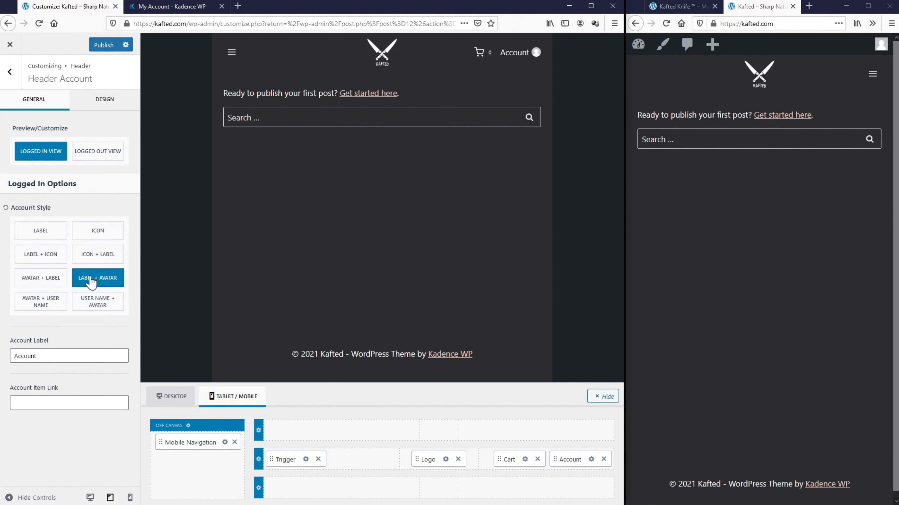
click(91, 232)
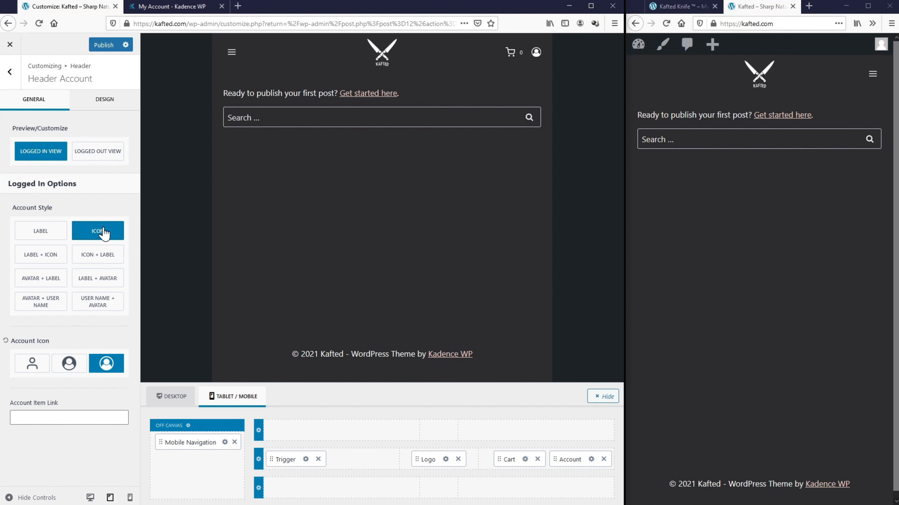
Step: Give the desktop account element the circled user icon, publish, and return to the header items
click(171, 397)
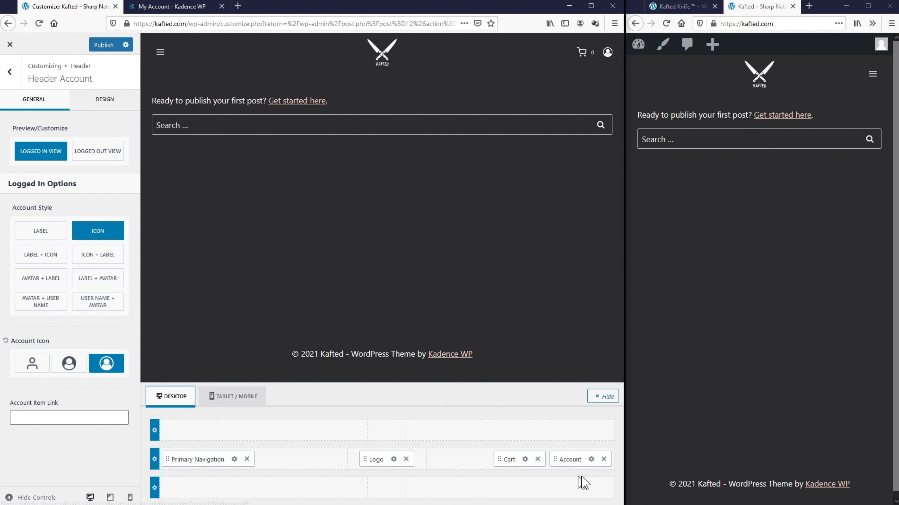
click(592, 459)
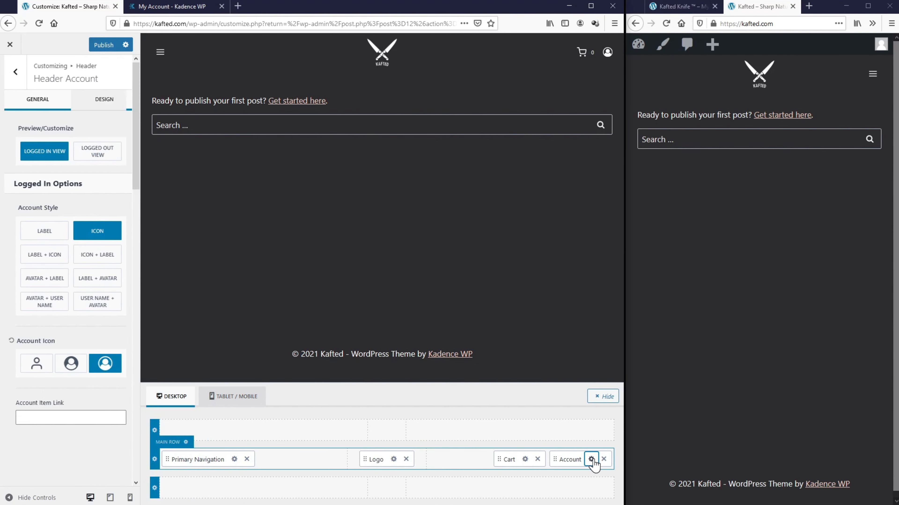
click(100, 389)
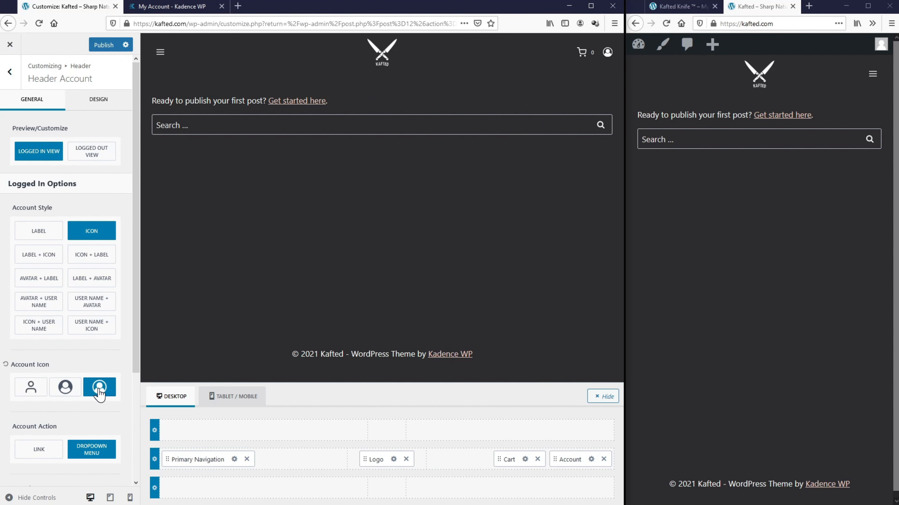
click(106, 45)
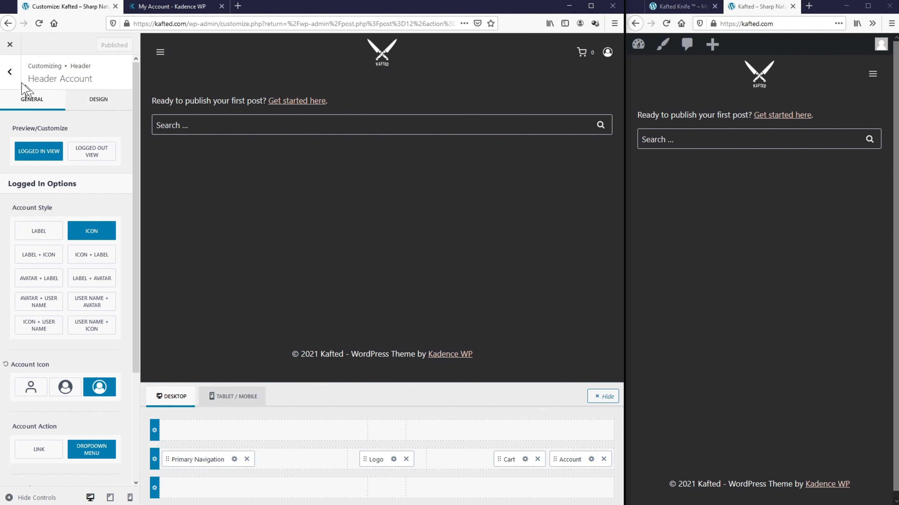
click(10, 72)
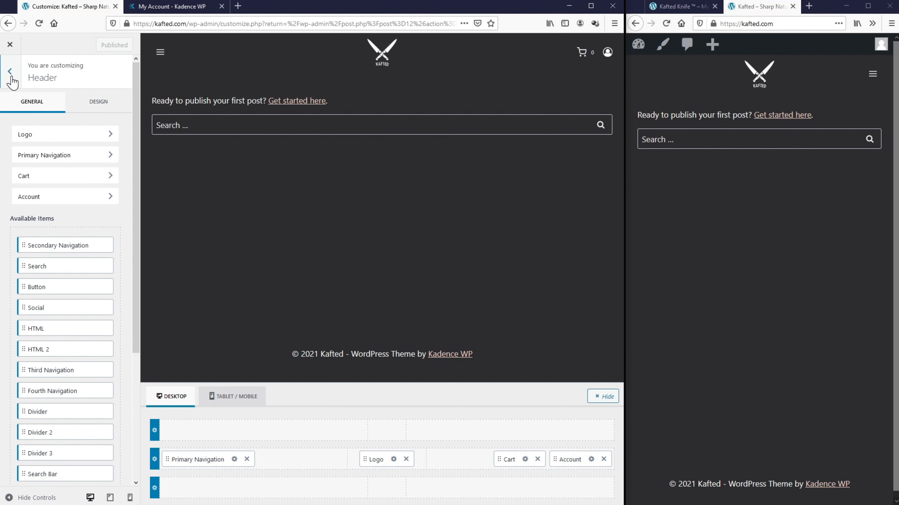
Step: In WooCommerce Single Product Layout design, switch the content background to an image
click(9, 72)
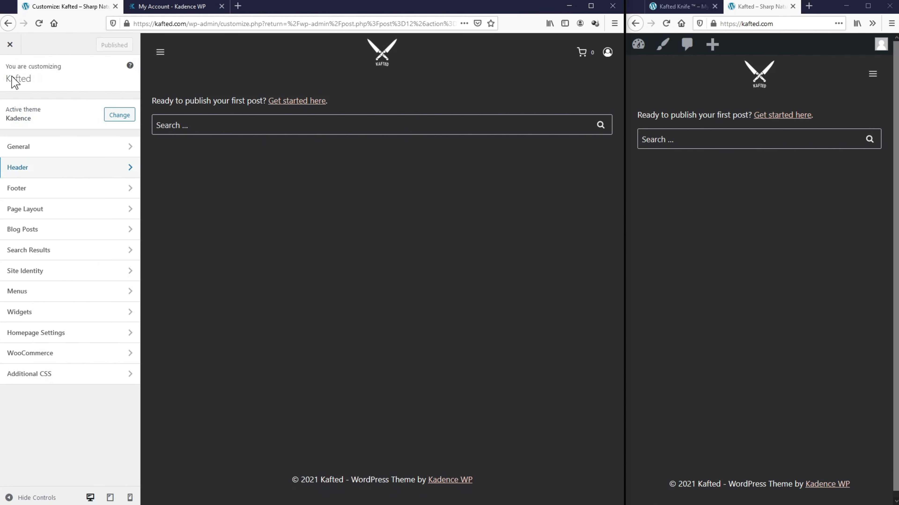
click(60, 360)
click(65, 135)
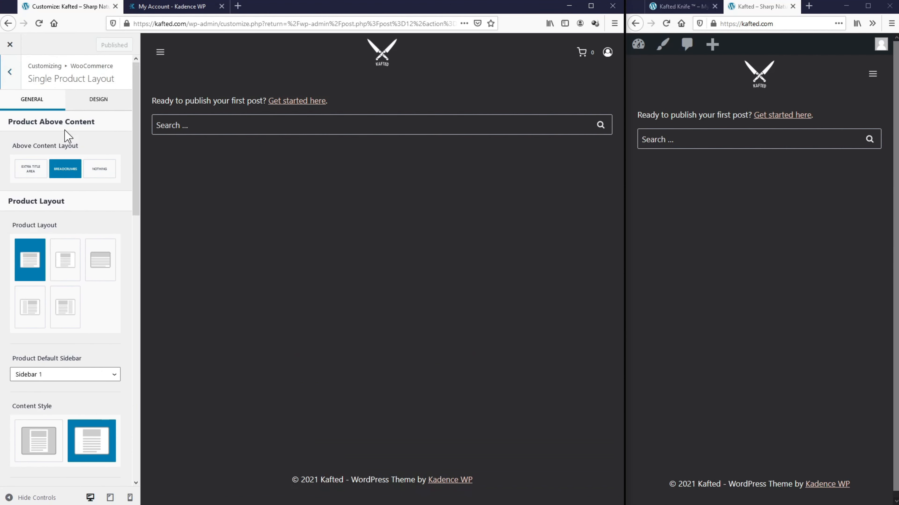
click(96, 105)
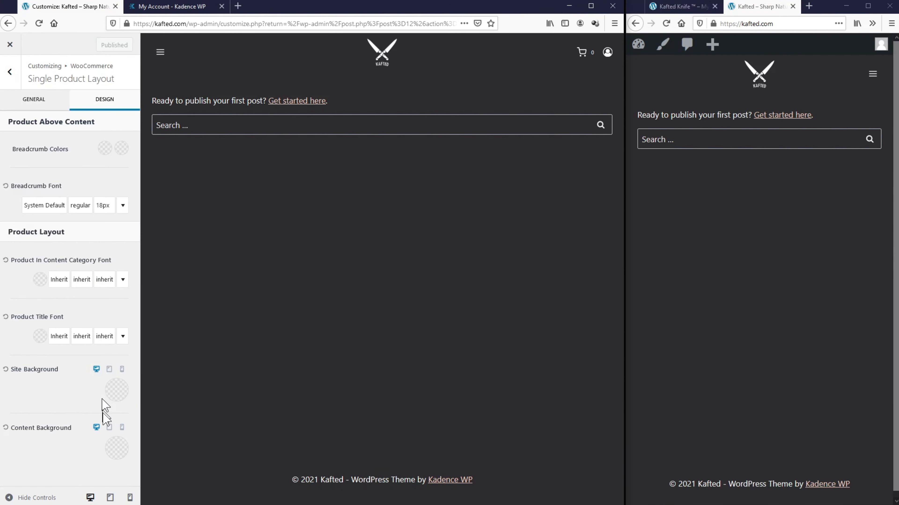
click(116, 456)
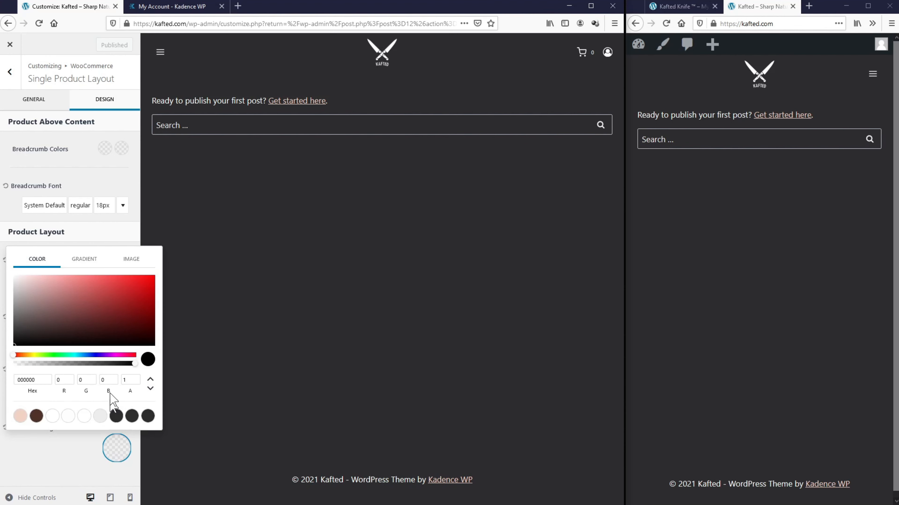
click(129, 263)
Step: Upload Background1.jpg as the content background, publish, and reload the Kafted Knife page
click(92, 299)
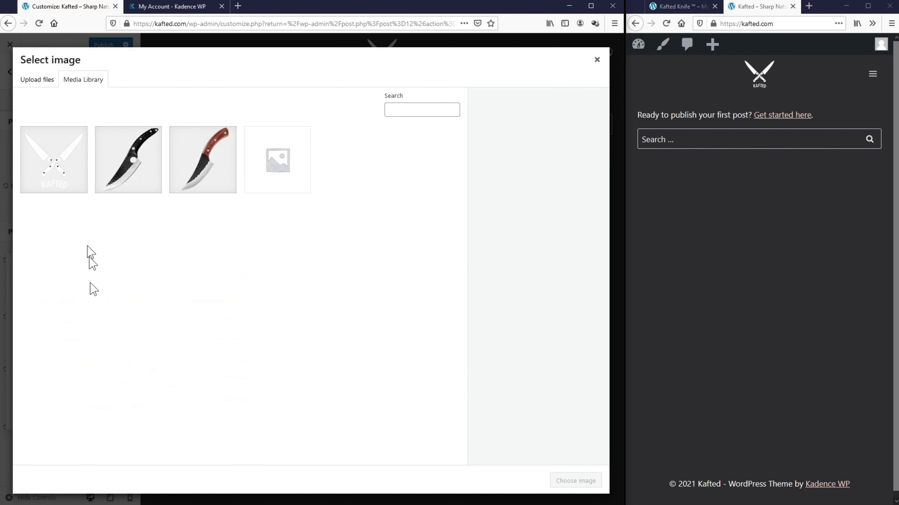
click(311, 252)
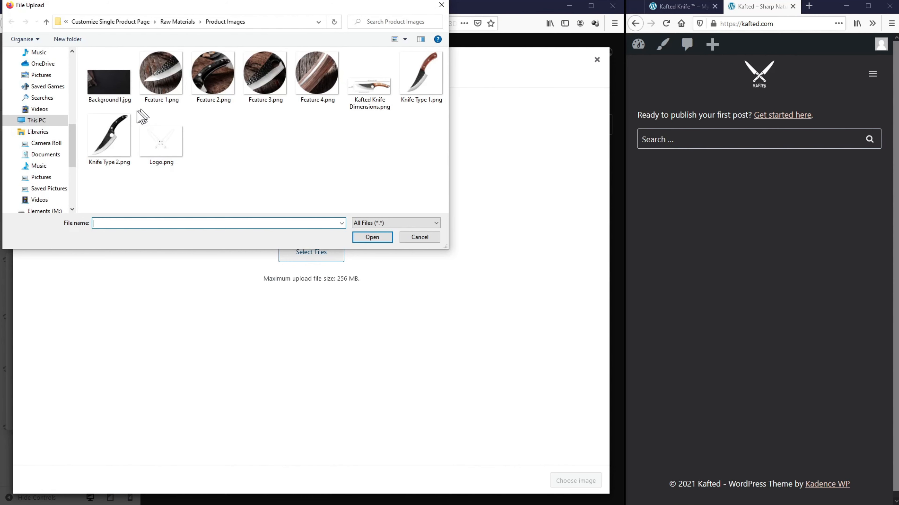
click(117, 94)
click(370, 237)
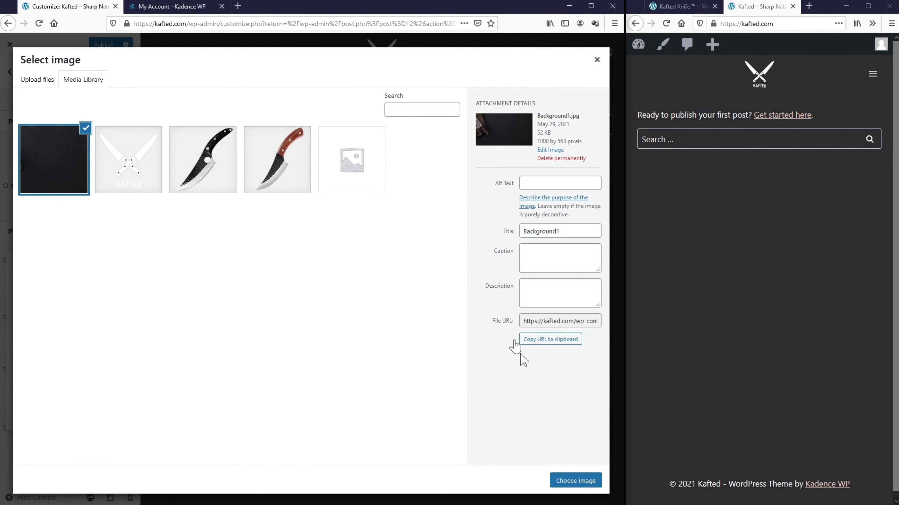
click(574, 479)
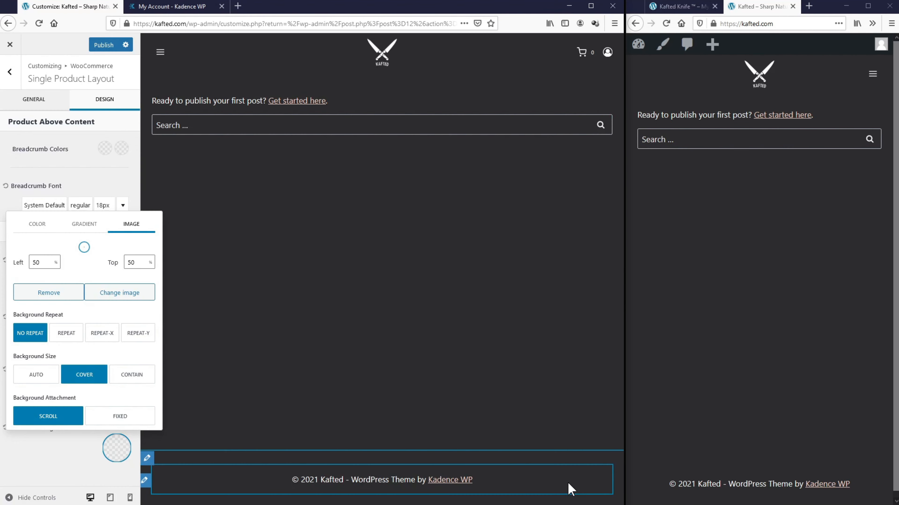
click(106, 45)
click(675, 10)
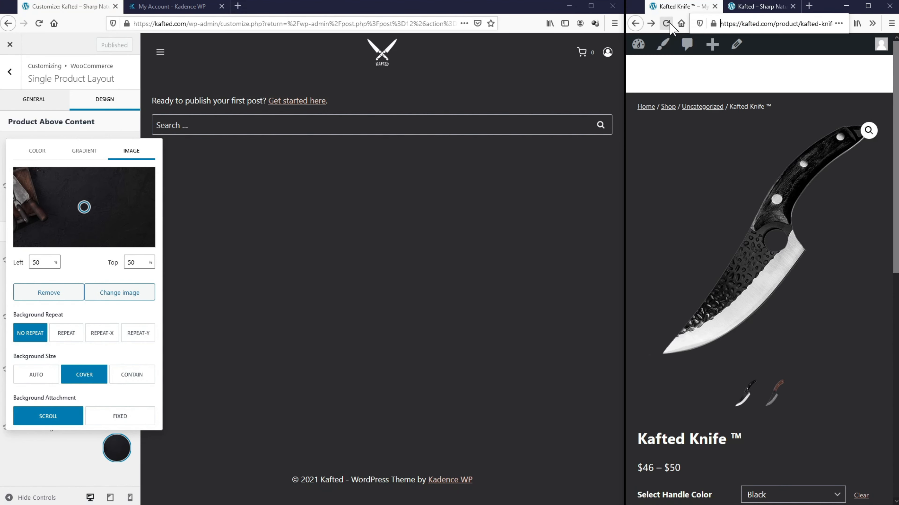
click(667, 24)
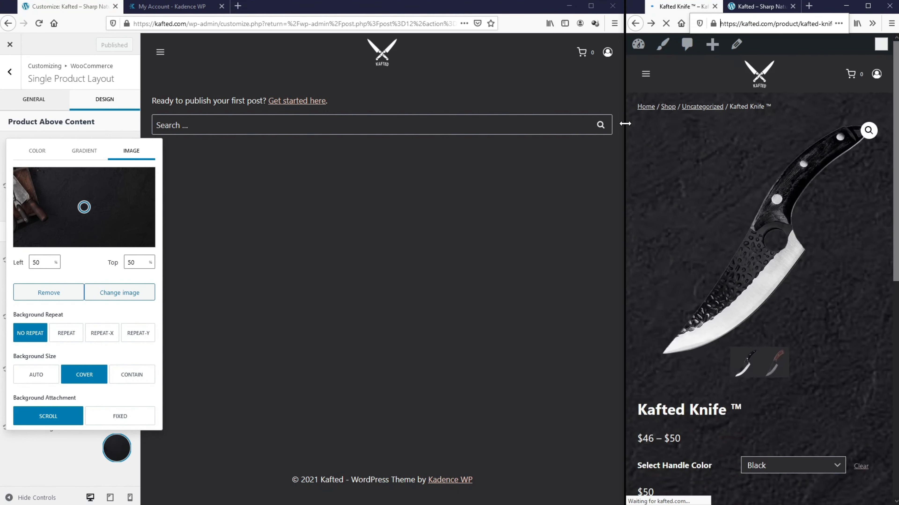
Step: Set Background Attachment to Fixed, publish, and scroll the reloaded Kafted Knife page to check it
drag(625, 123, 334, 180)
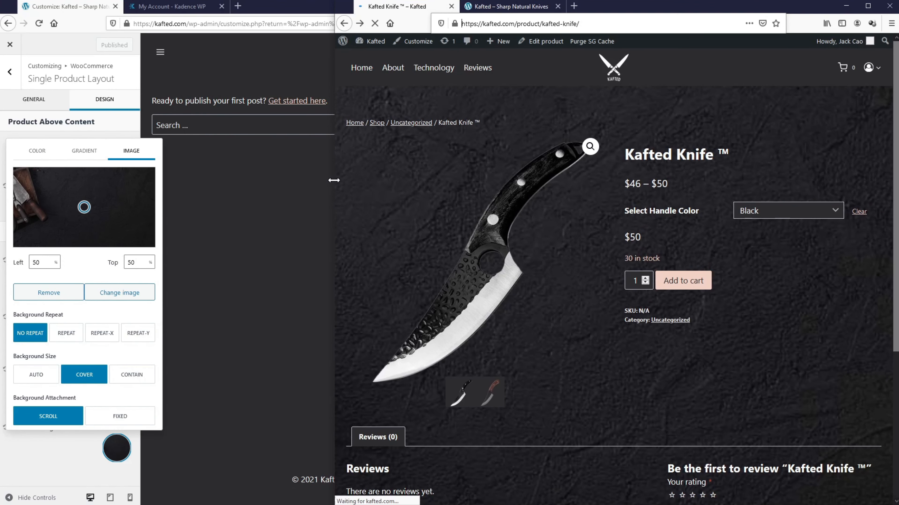
click(83, 375)
click(116, 418)
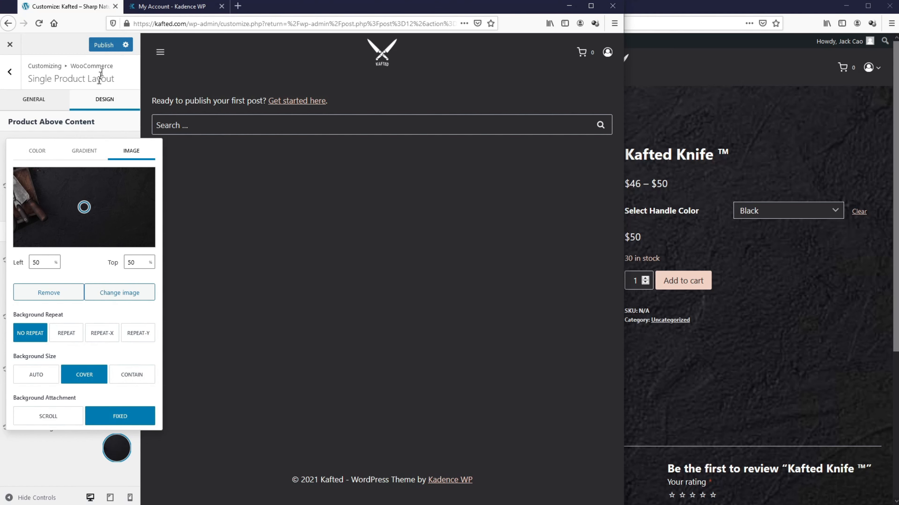
click(104, 45)
click(650, 24)
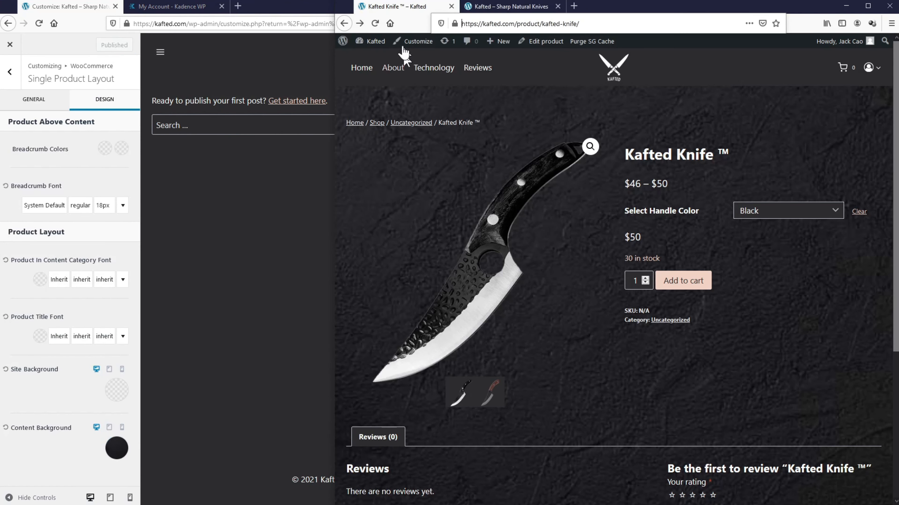
click(376, 24)
key(super+Up)
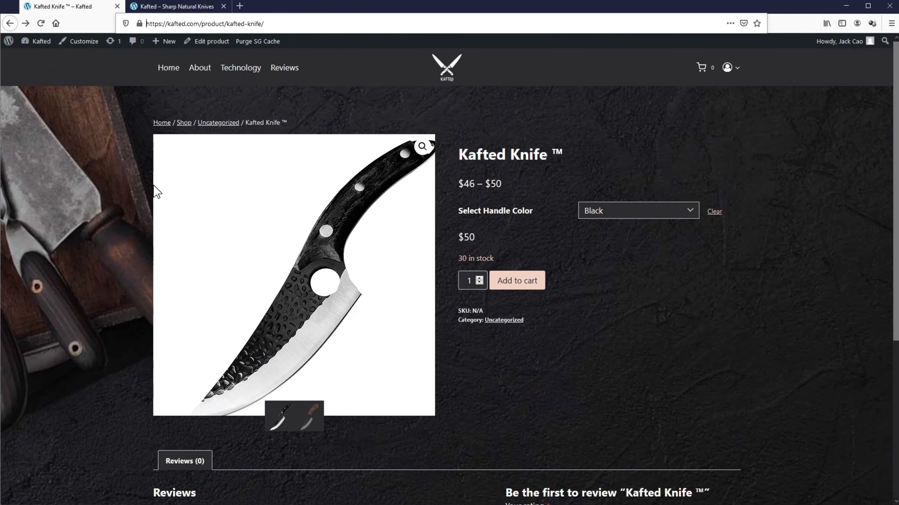
scroll(155, 192, down, 6)
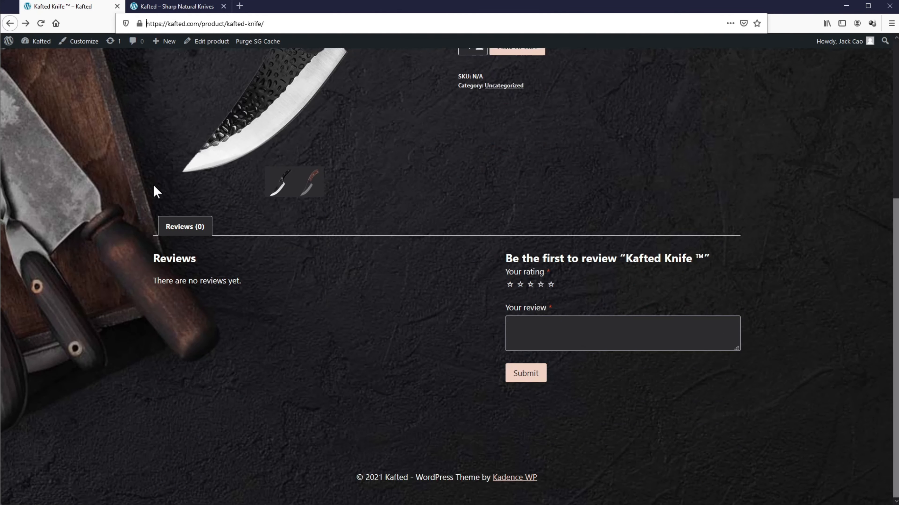
scroll(154, 186, up, 6)
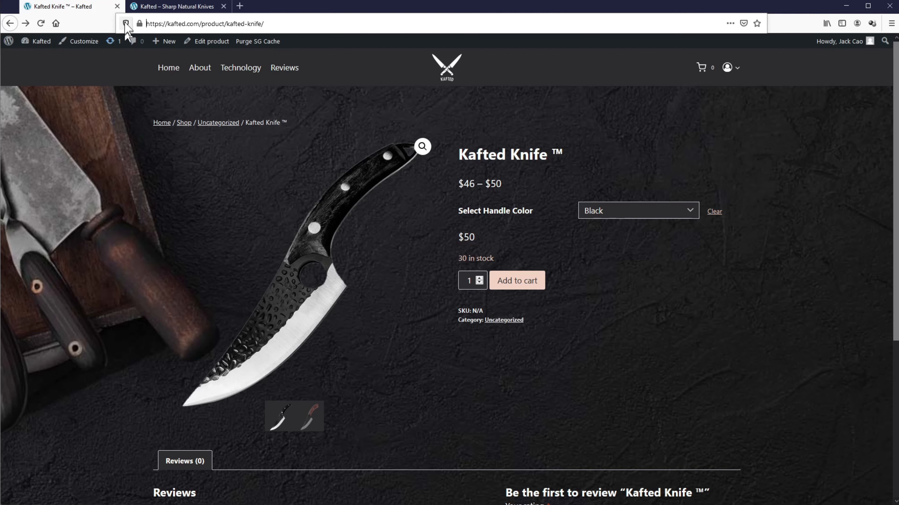
drag(1, 59, 625, 92)
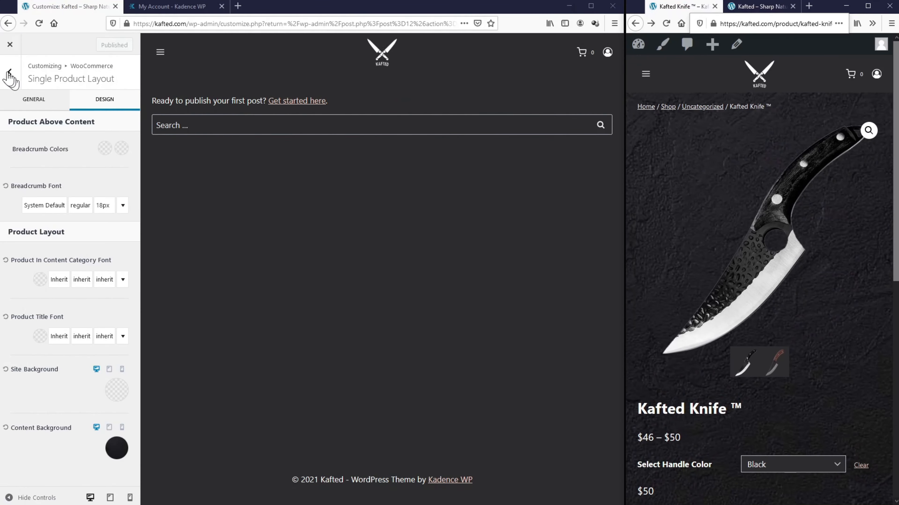
Step: Enable the transparent header and switch off Disable on Products
click(9, 72)
click(10, 72)
click(38, 176)
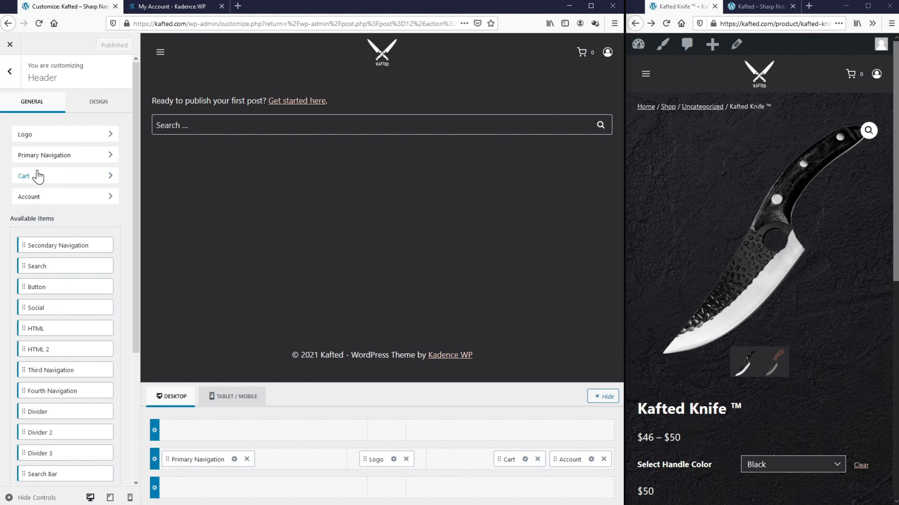
scroll(60, 193, down, 5)
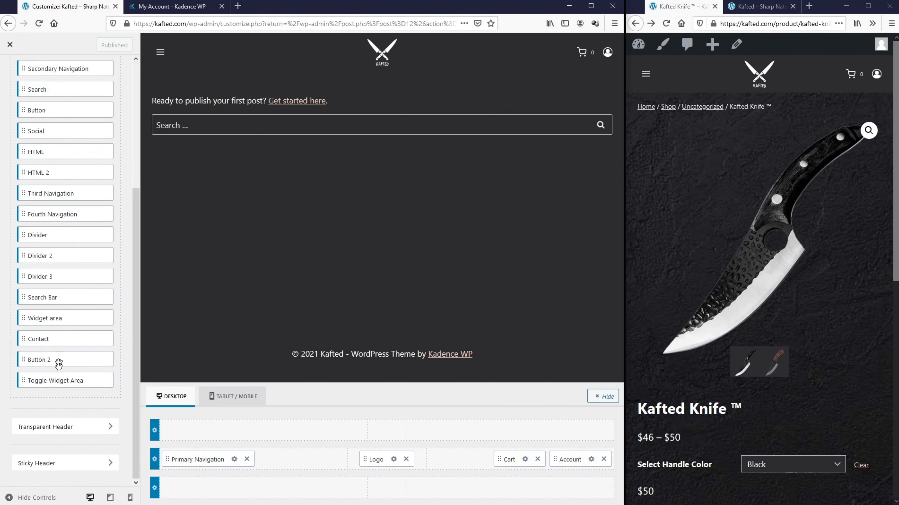
click(60, 428)
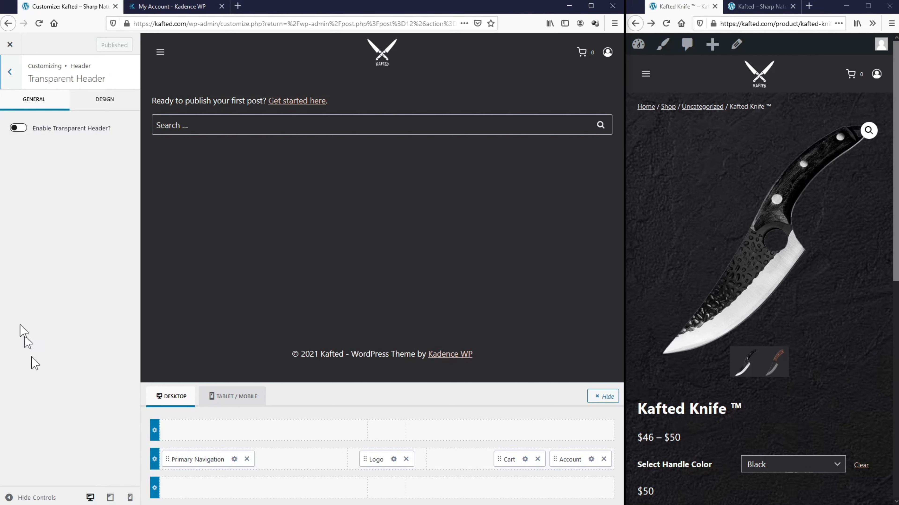
click(17, 129)
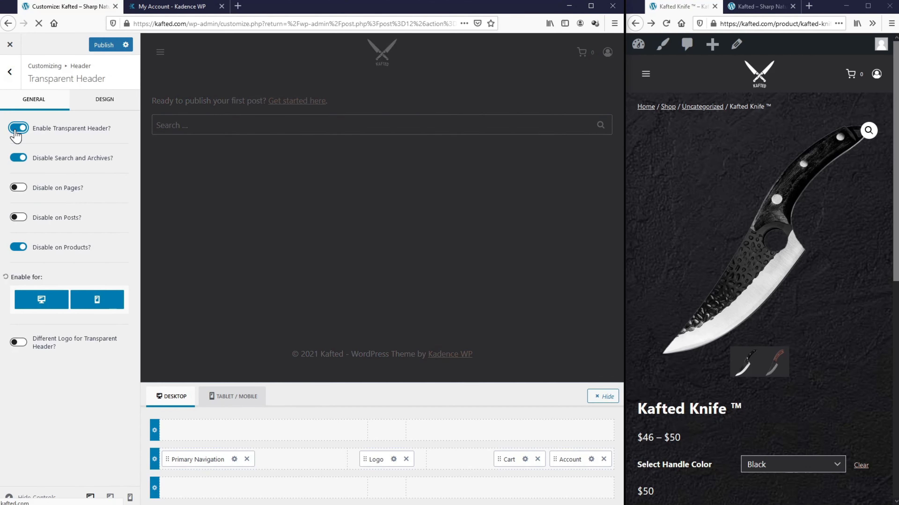
click(18, 248)
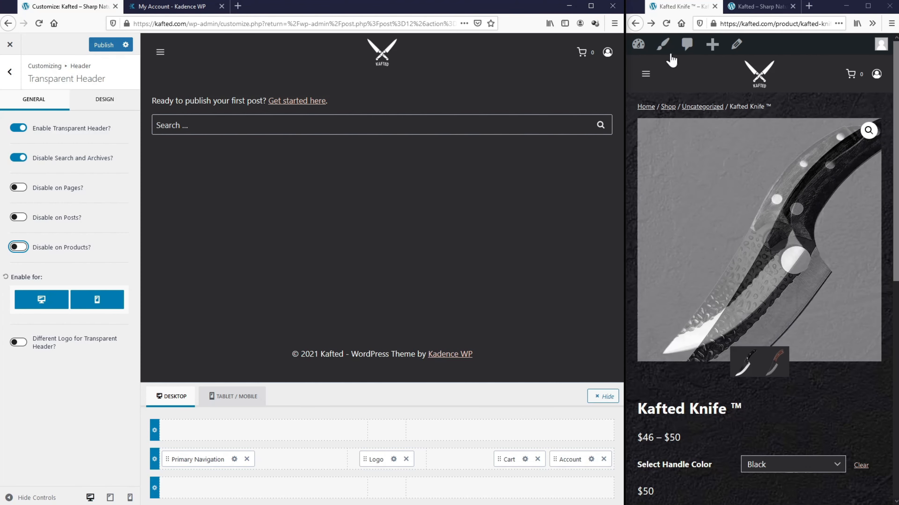
Step: Publish the transparent header settings and reload the Kafted Knife product page
drag(625, 122, 176, 121)
click(103, 44)
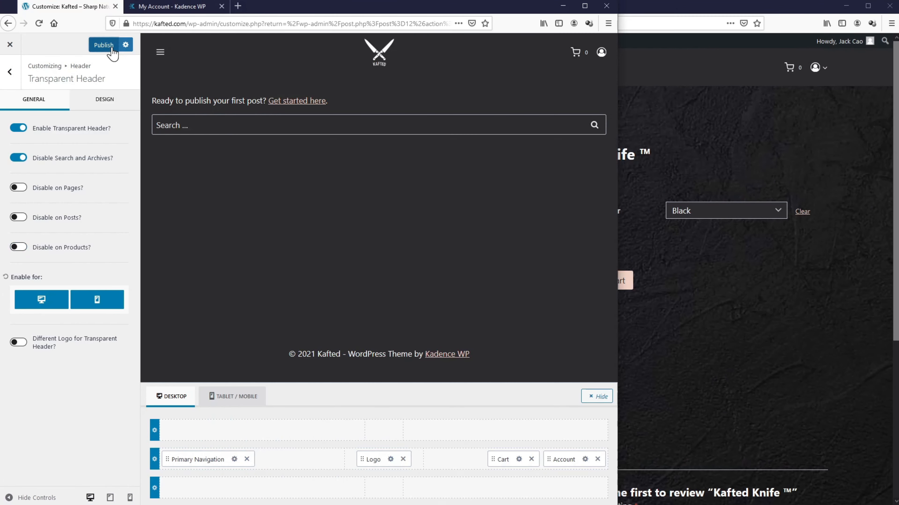
click(216, 23)
click(216, 24)
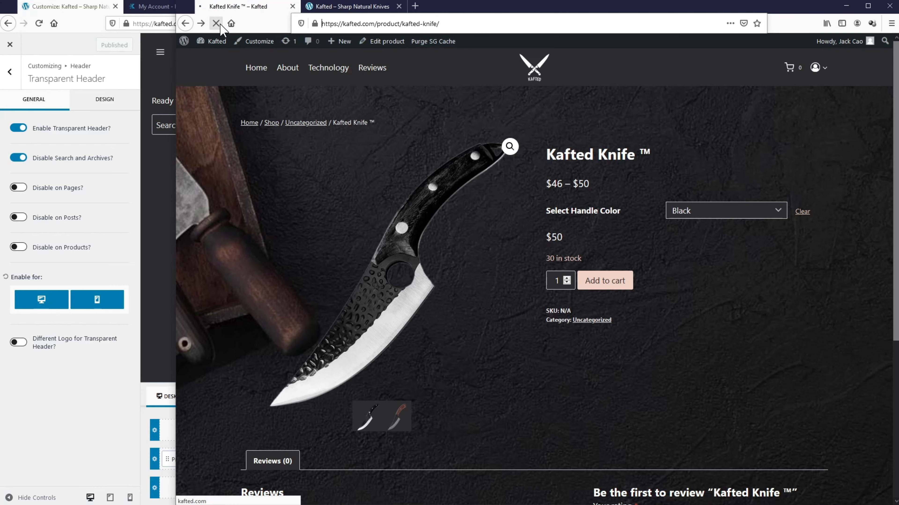
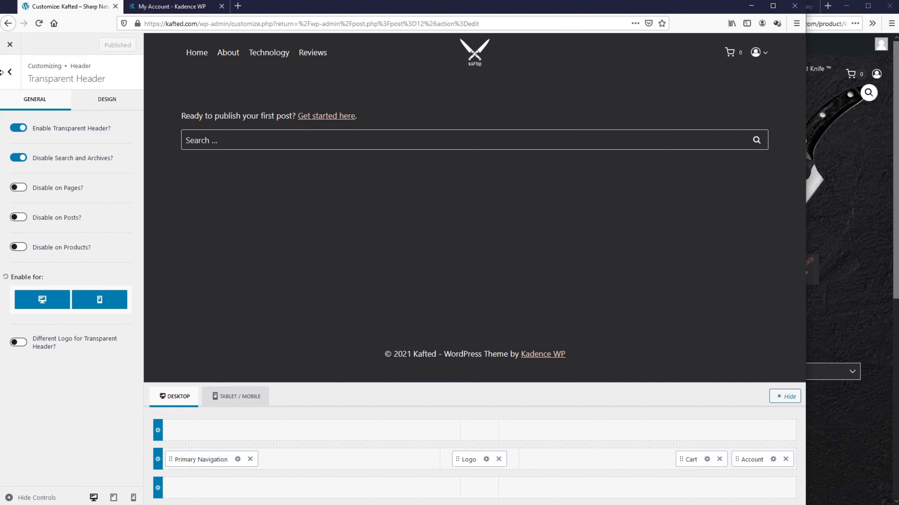
Step: Return to the Customizer root, open WooCommerce settings, and load the Kafted Knife page in the preview
click(9, 72)
click(18, 84)
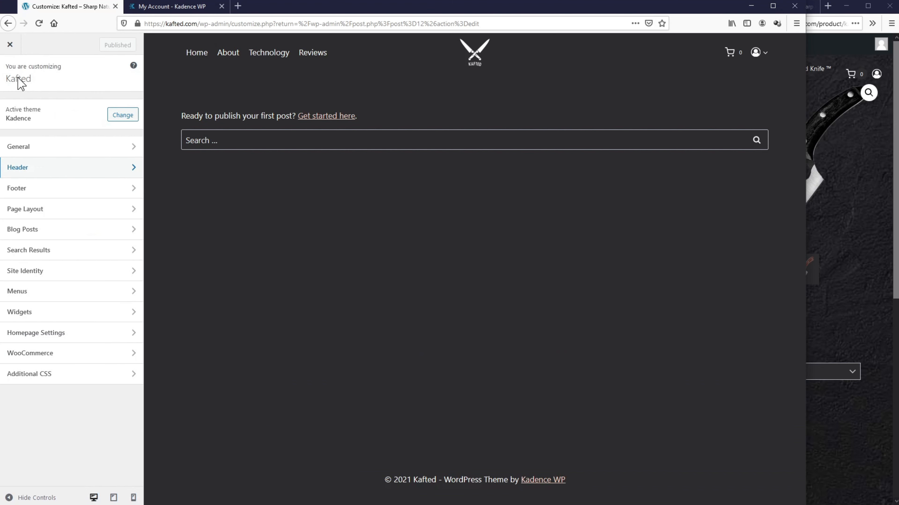
click(59, 354)
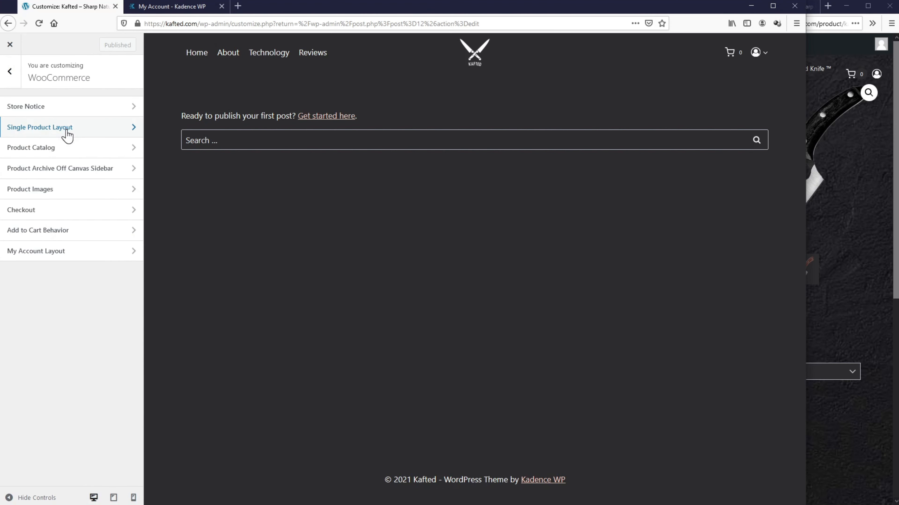
click(51, 148)
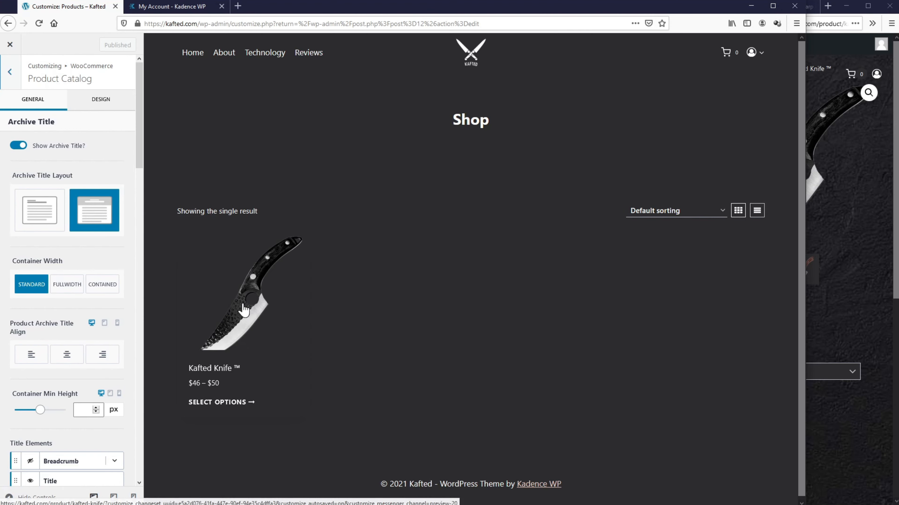
click(243, 304)
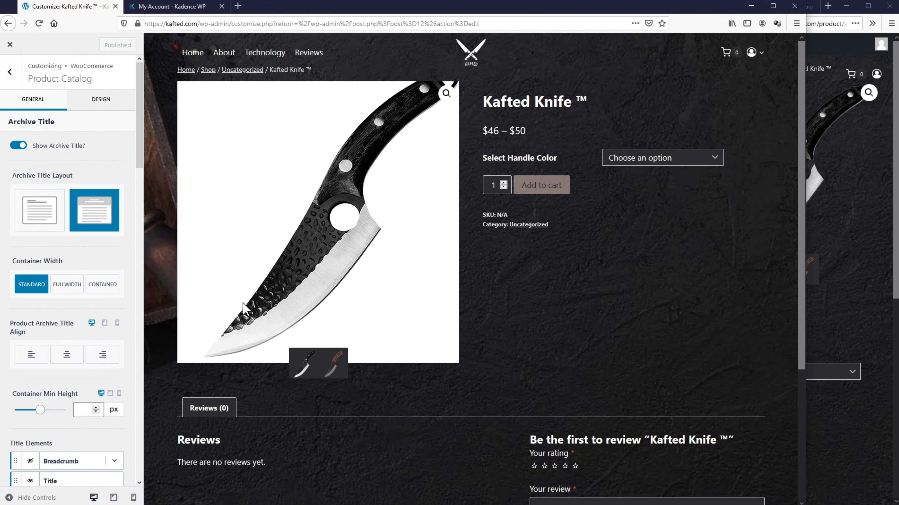
Step: Open Single Product Layout settings and rearrange the live page and Customizer windows
click(10, 71)
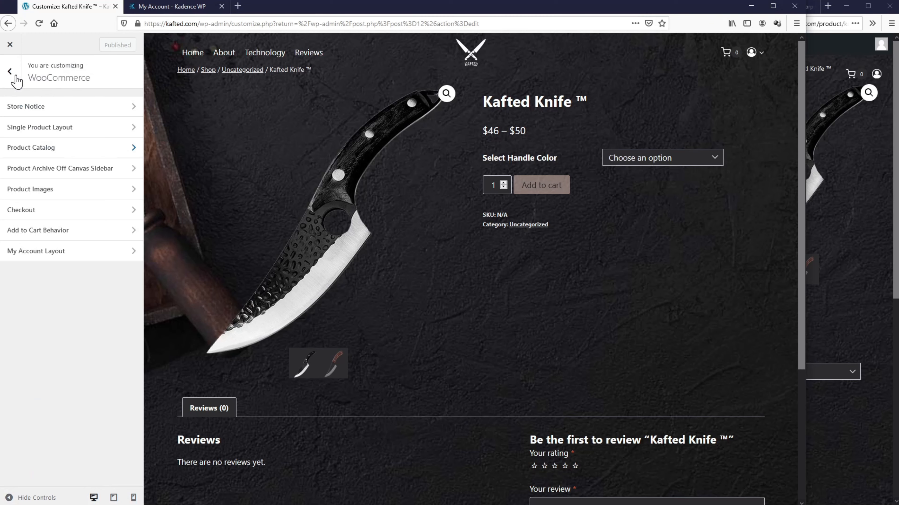
click(42, 134)
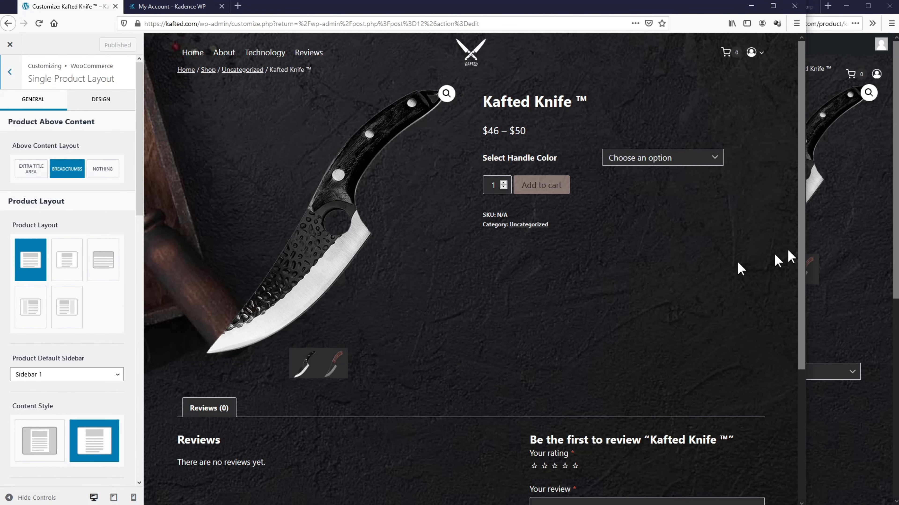
click(885, 229)
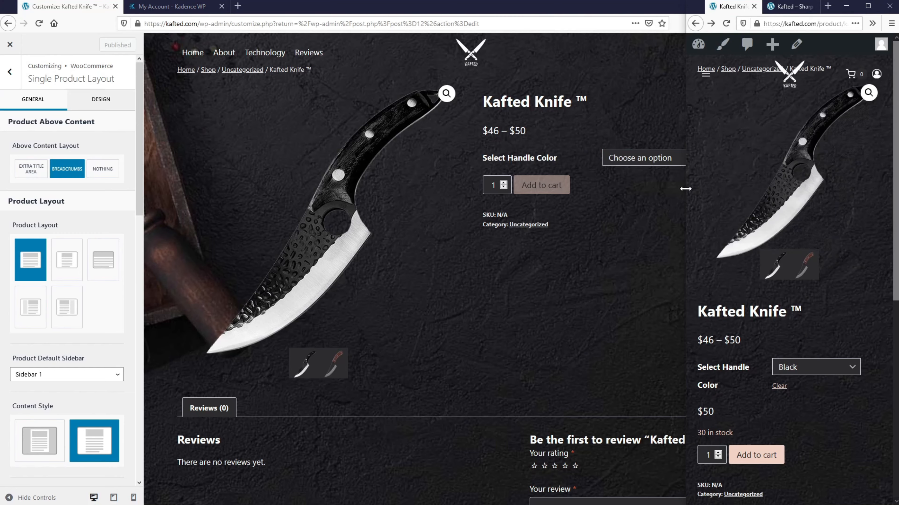
drag(686, 189, 181, 165)
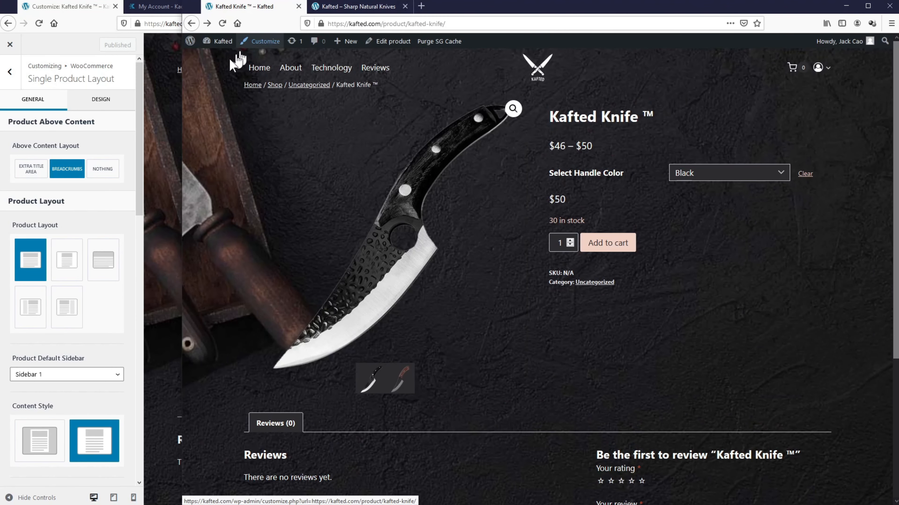
drag(183, 111, 681, 112)
click(552, 183)
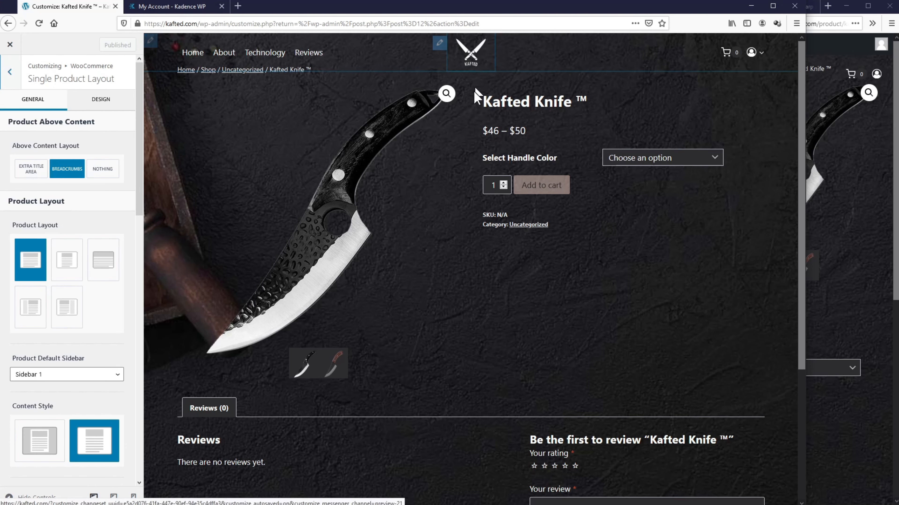
Step: Add the Extra Title Area and make the Product Above Area Background fully transparent (alpha 0)
click(32, 170)
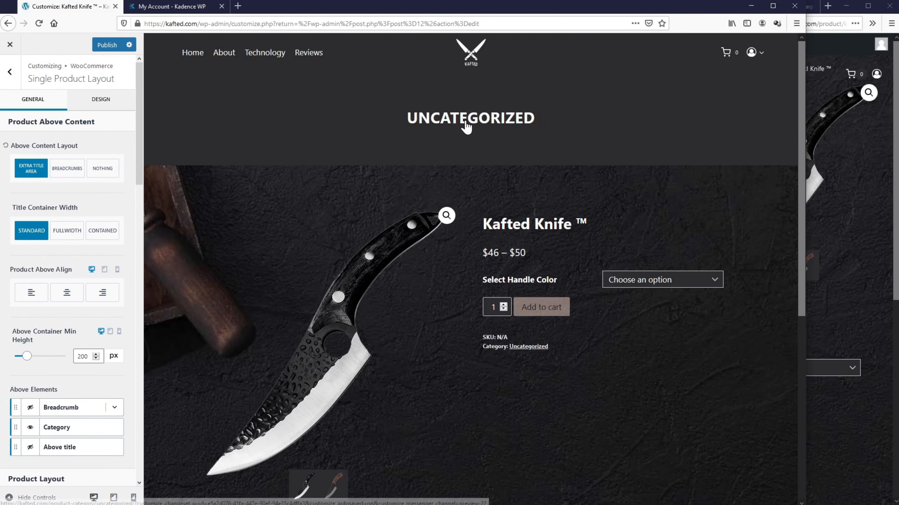
click(112, 108)
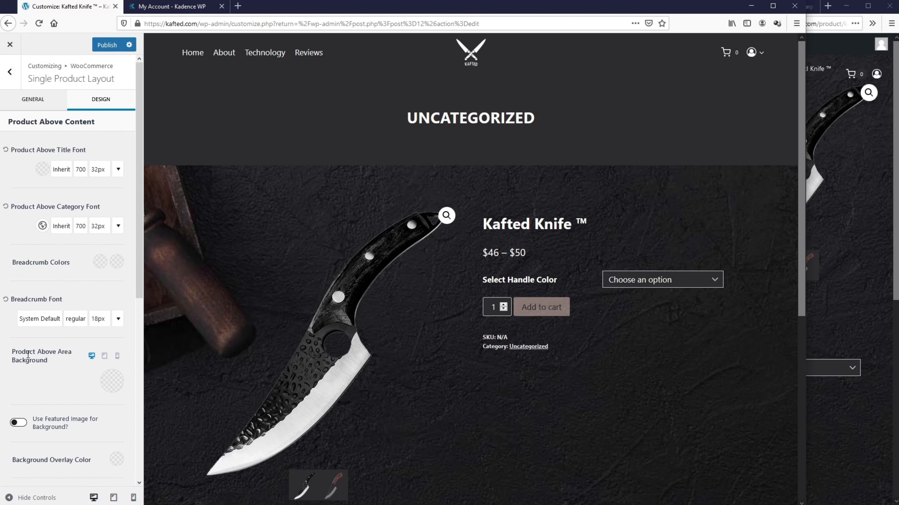
click(111, 383)
click(135, 296)
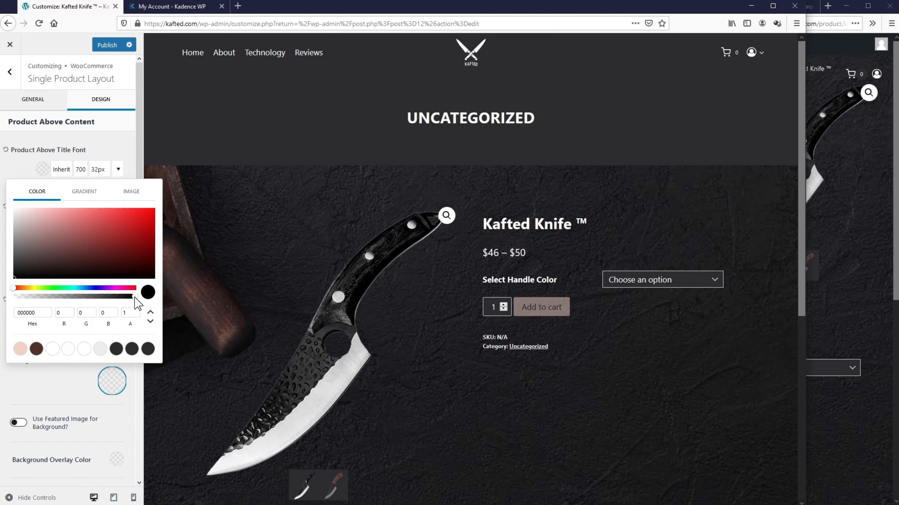
mouse_move(133, 299)
mouse_down()
mouse_move(13, 303)
mouse_move(148, 305)
mouse_up()
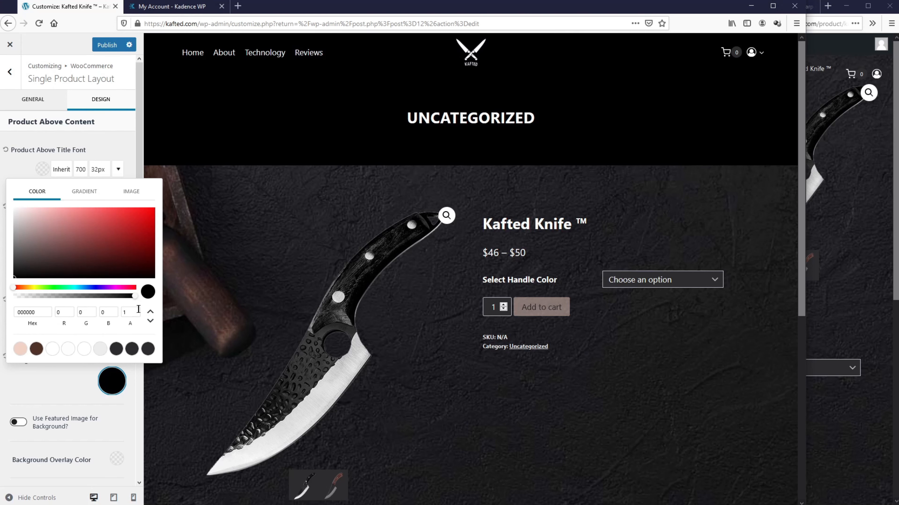
click(131, 313)
key(BackSpace)
text(0)
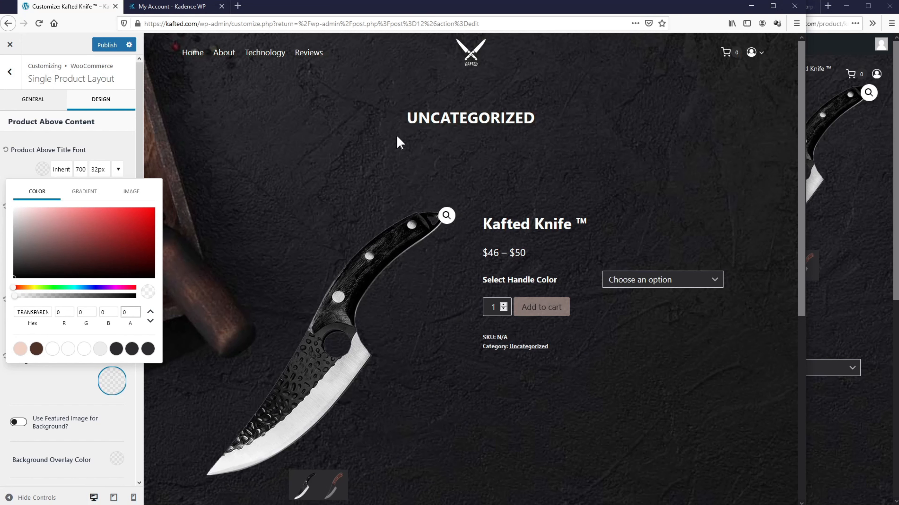
click(109, 139)
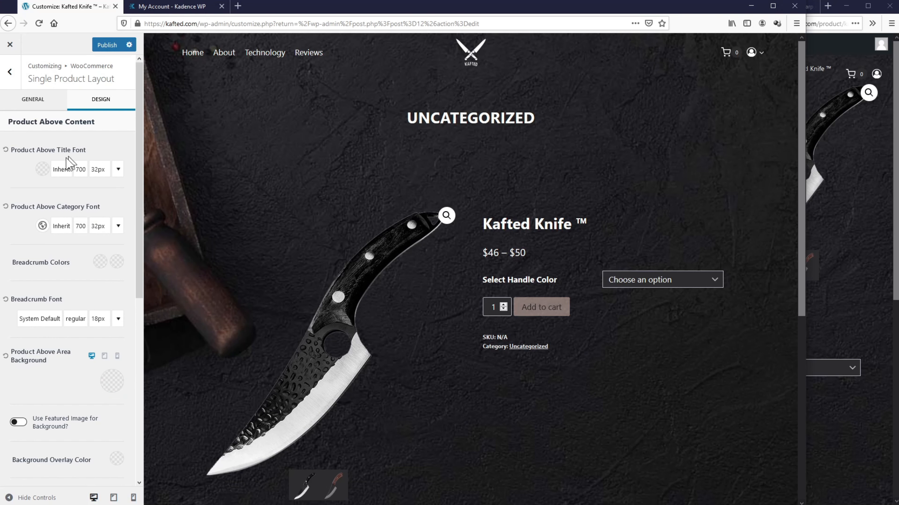
Step: Set the title and category font colours' alpha to 0 so both become transparent
click(45, 173)
double_click(123, 295)
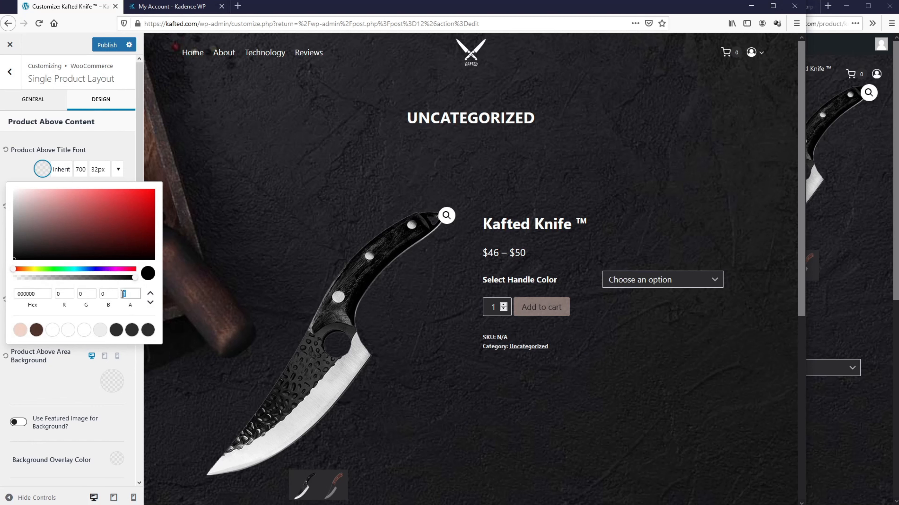
text(0)
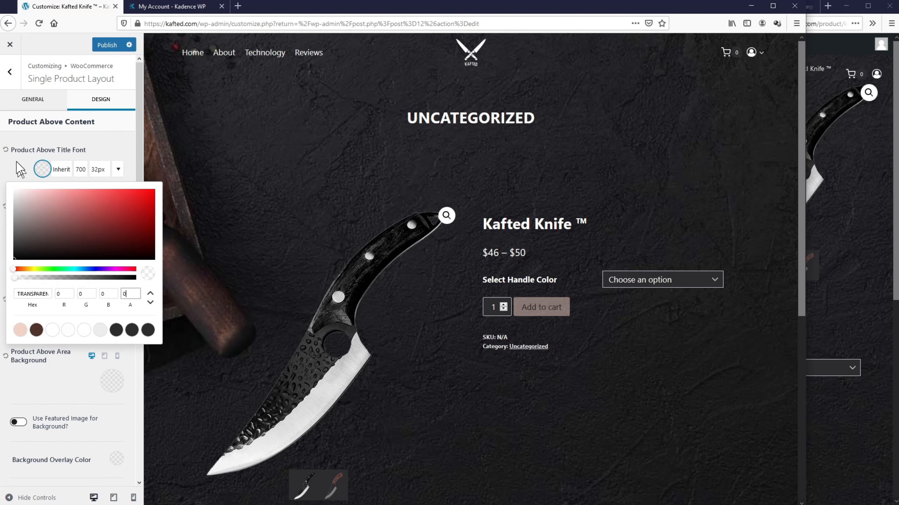
click(20, 169)
click(42, 225)
double_click(123, 162)
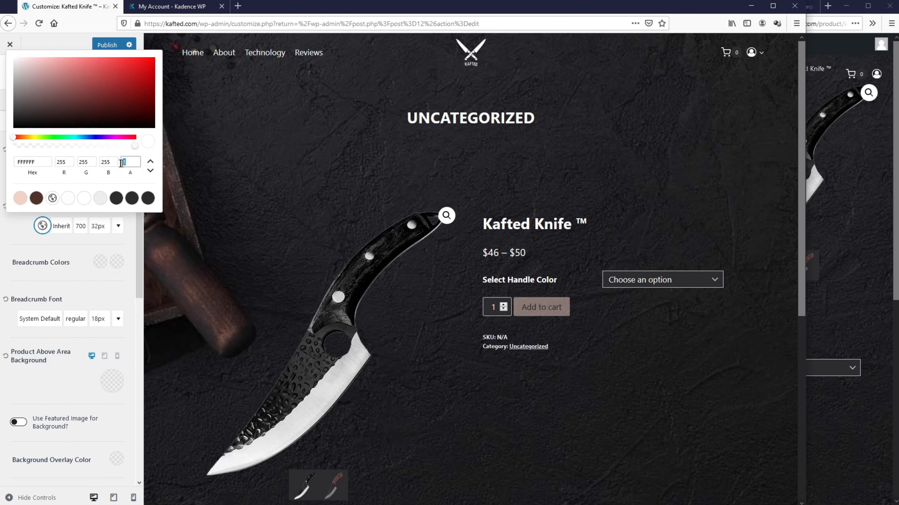
text(0)
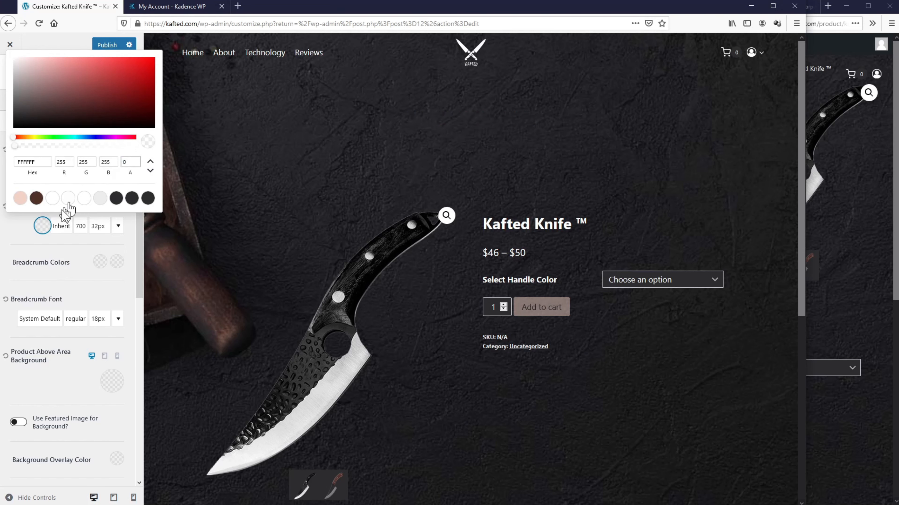
click(19, 233)
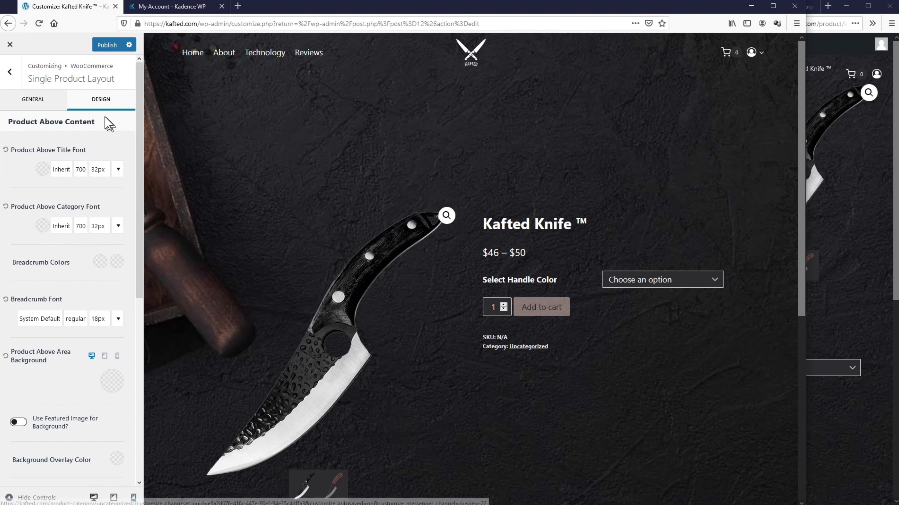
Step: Set Above Container Min Height to 50 px and hide the Category label
click(48, 106)
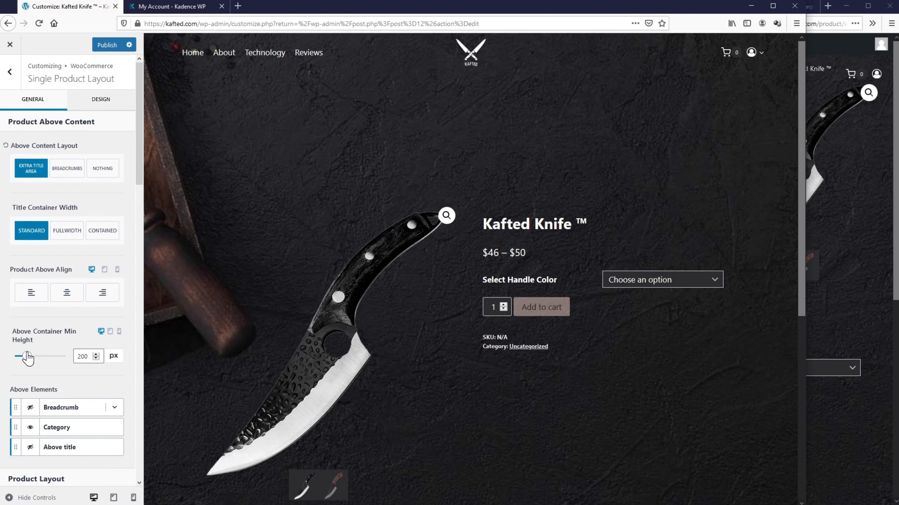
drag(28, 359, 18, 361)
click(82, 356)
click(76, 331)
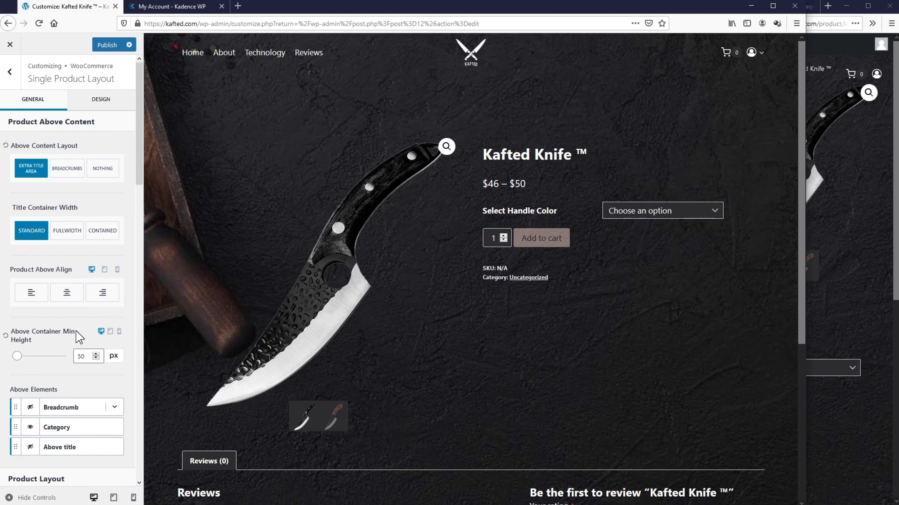
scroll(79, 344, down, 5)
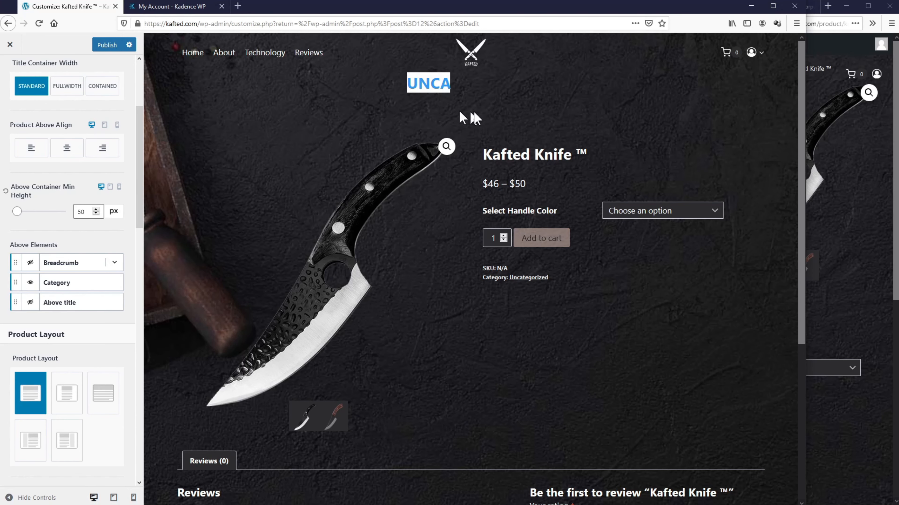
click(30, 284)
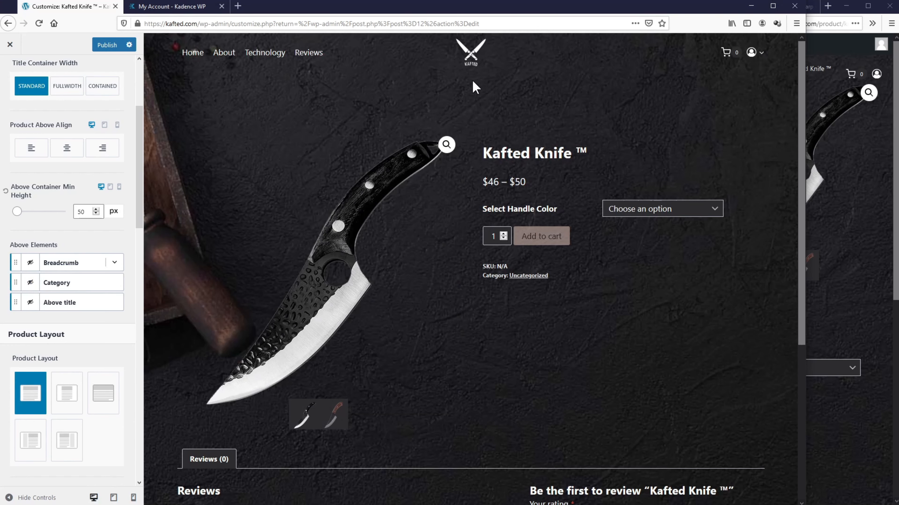
Step: Set the add-to-cart button size to medium-large
scroll(33, 292, down, 3)
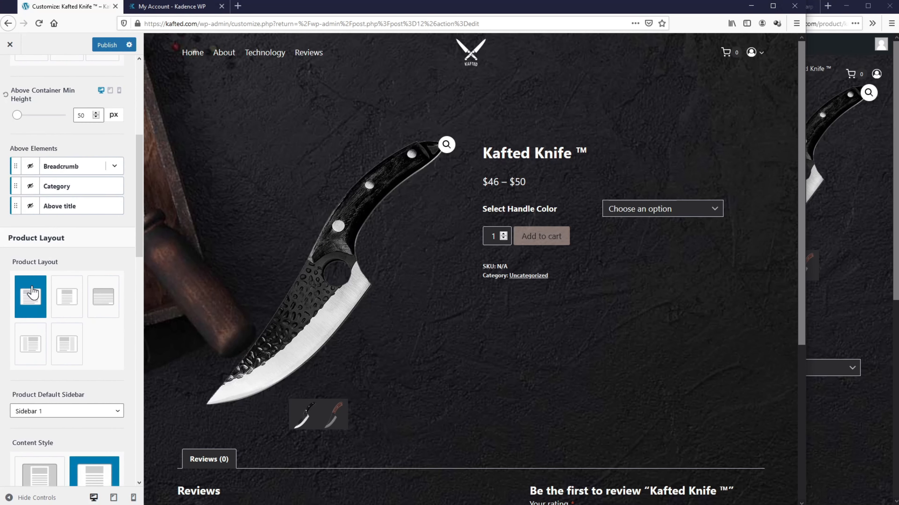
scroll(32, 292, down, 10)
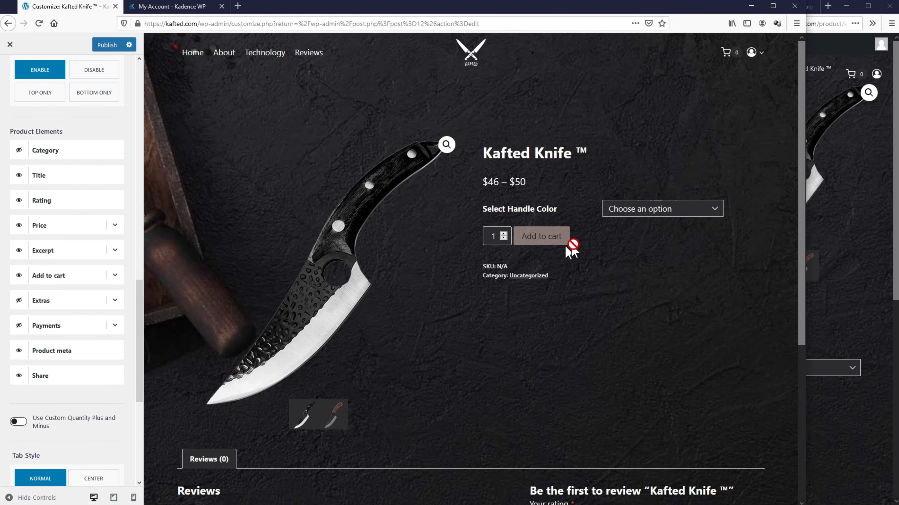
click(115, 276)
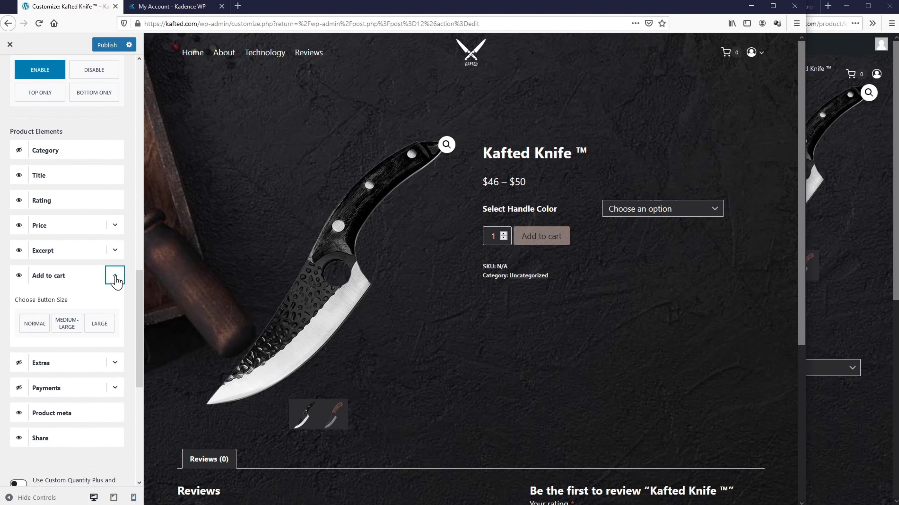
click(68, 328)
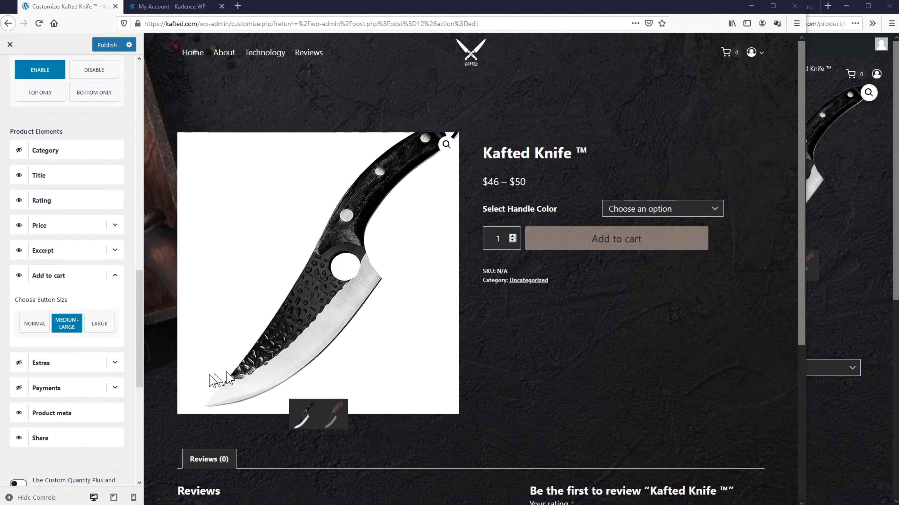
Step: Enable Extras and set its title to 'Note: The handle is made of natural wood, hence the color and texture may differ from…'
click(114, 364)
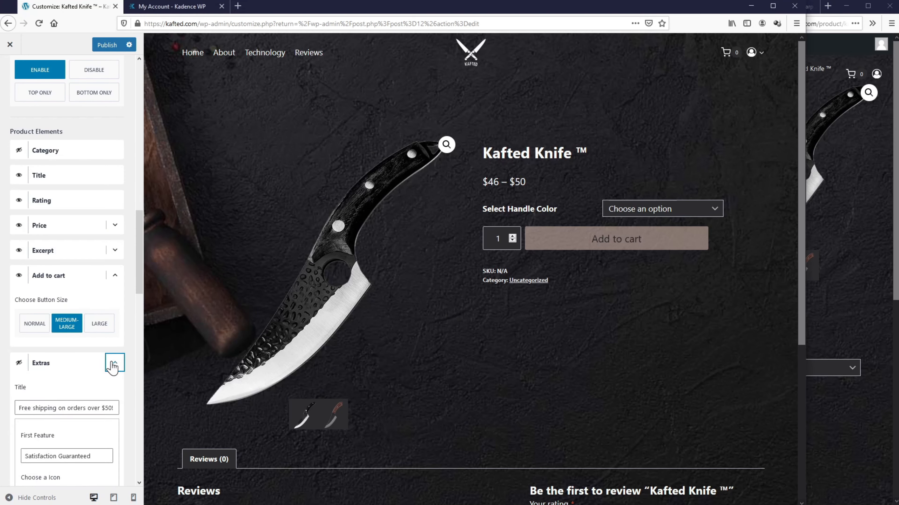
click(19, 363)
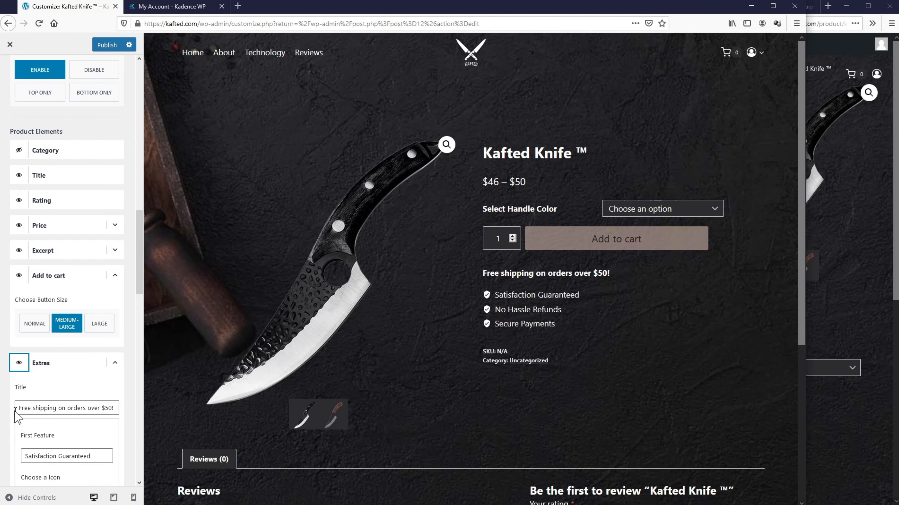
drag(16, 409, 96, 408)
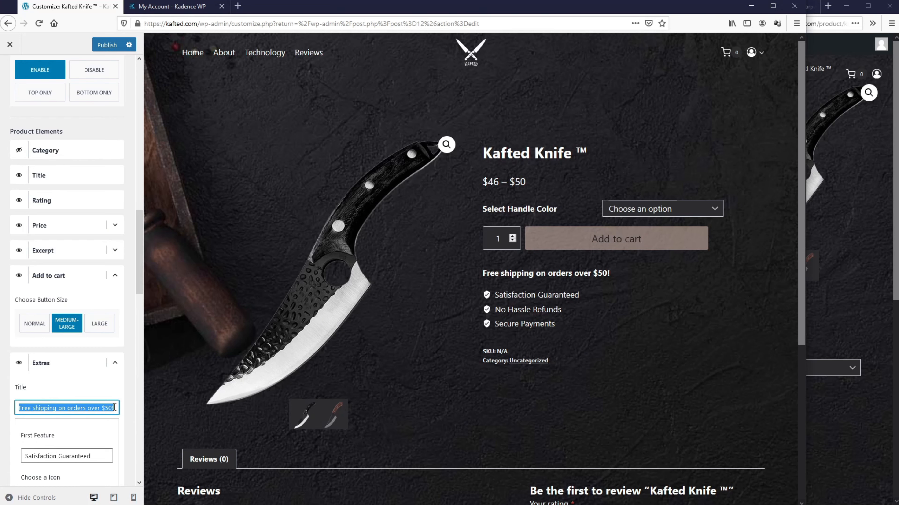
text(Note: The handle is made of)
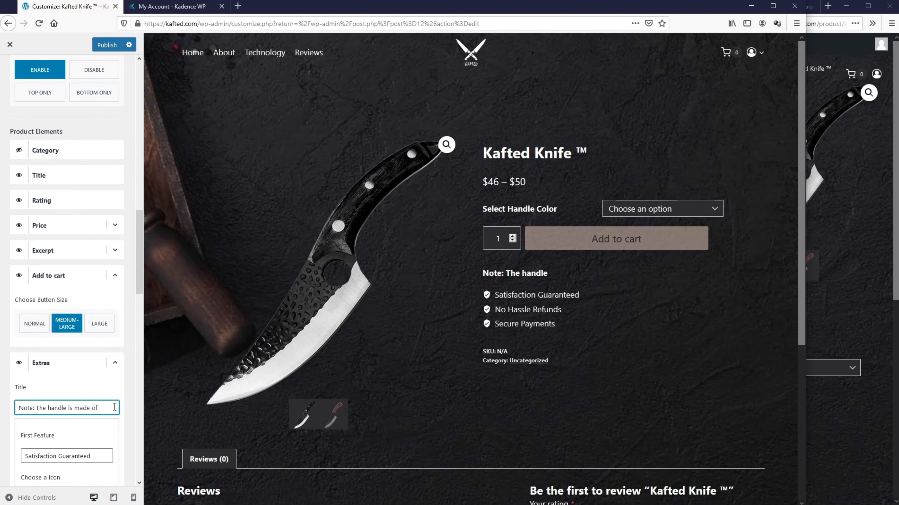
text( natural wood, hence the color and texture)
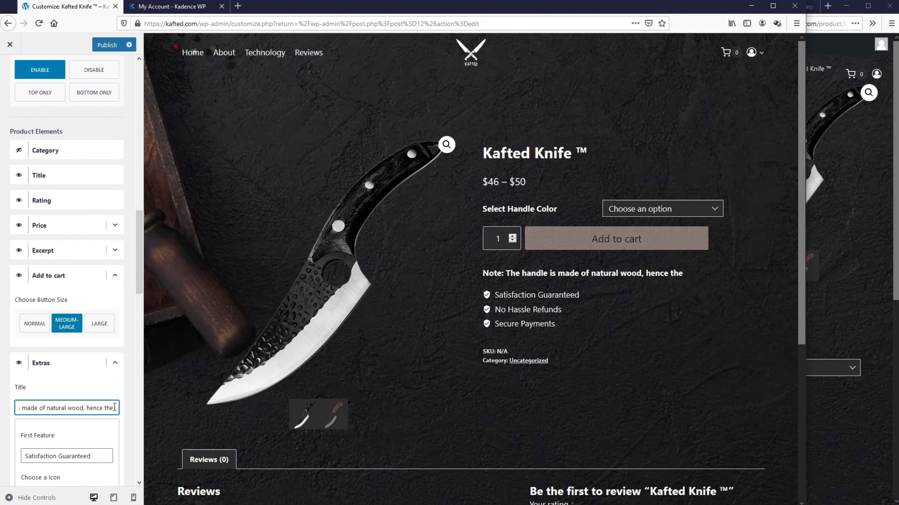
text( may differ from the product image as seen.)
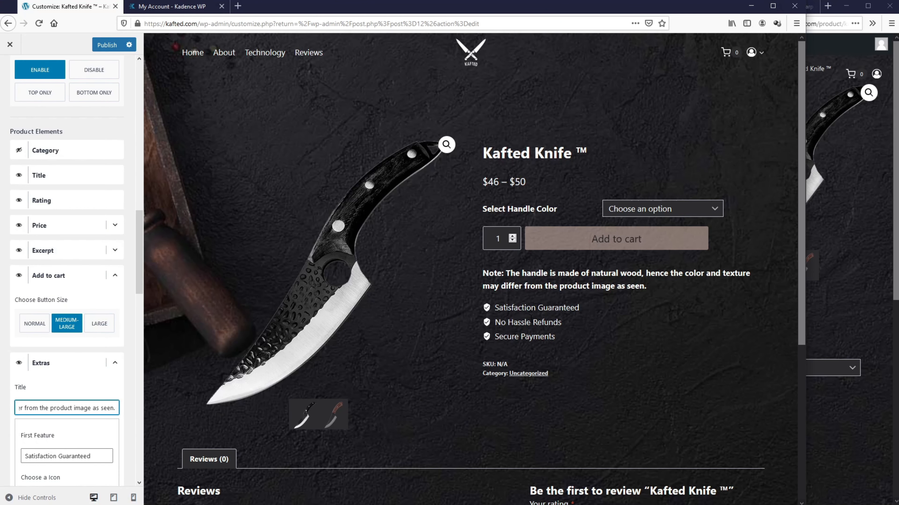
scroll(91, 389, down, 7)
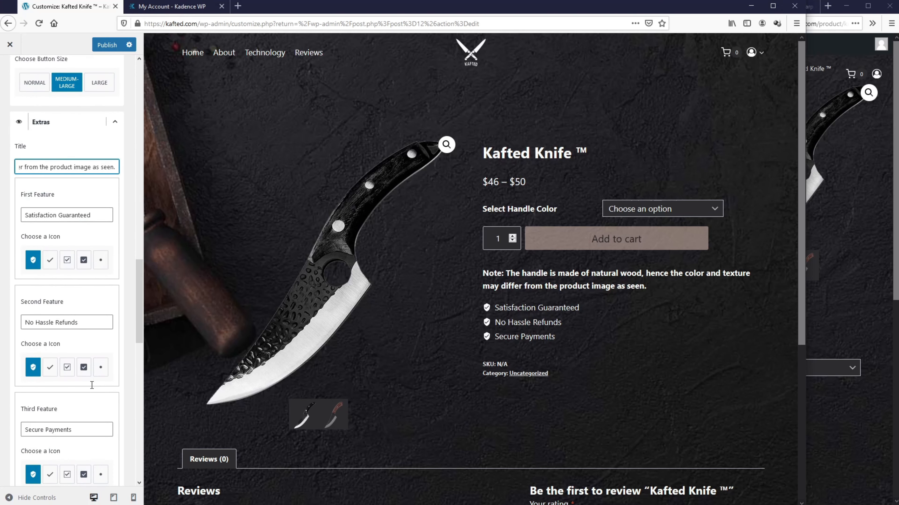
Step: Keep the shield icon on the first feature and enable Payments badges with Discover turned off
click(50, 261)
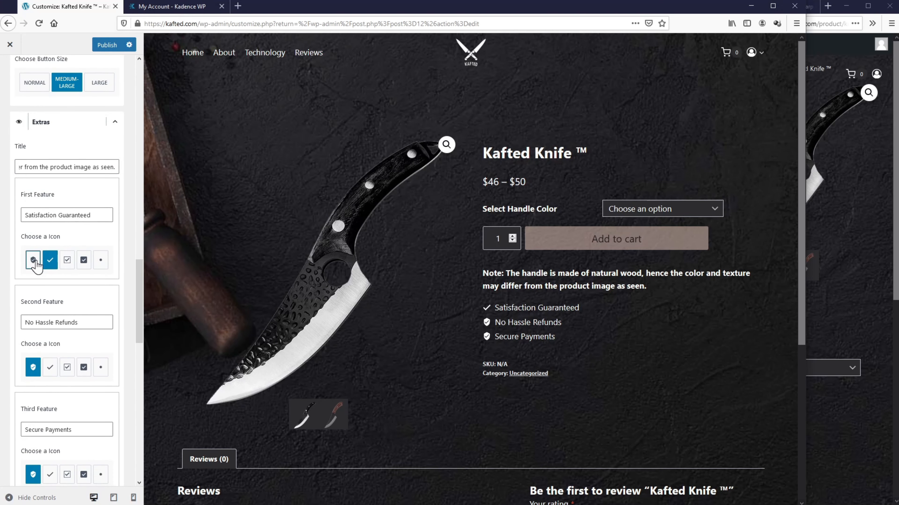
click(35, 262)
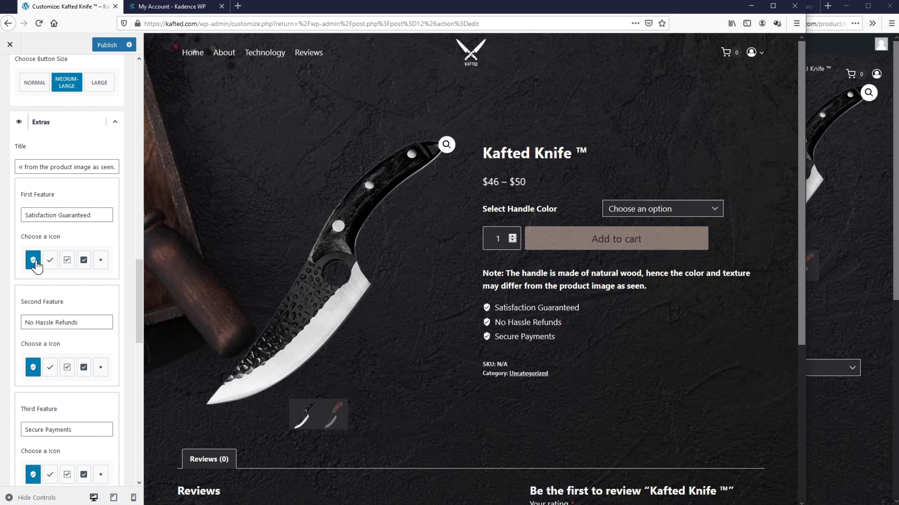
scroll(36, 264, down, 10)
click(115, 252)
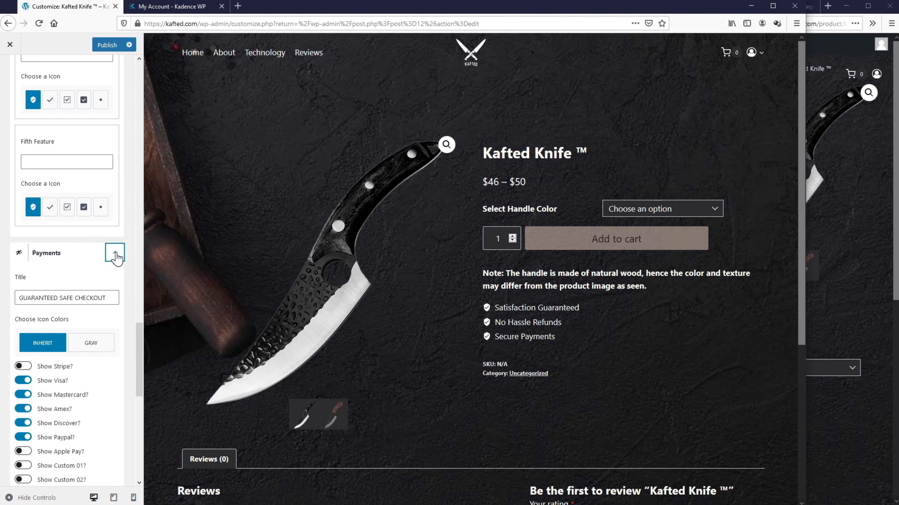
scroll(105, 267, down, 2)
click(20, 205)
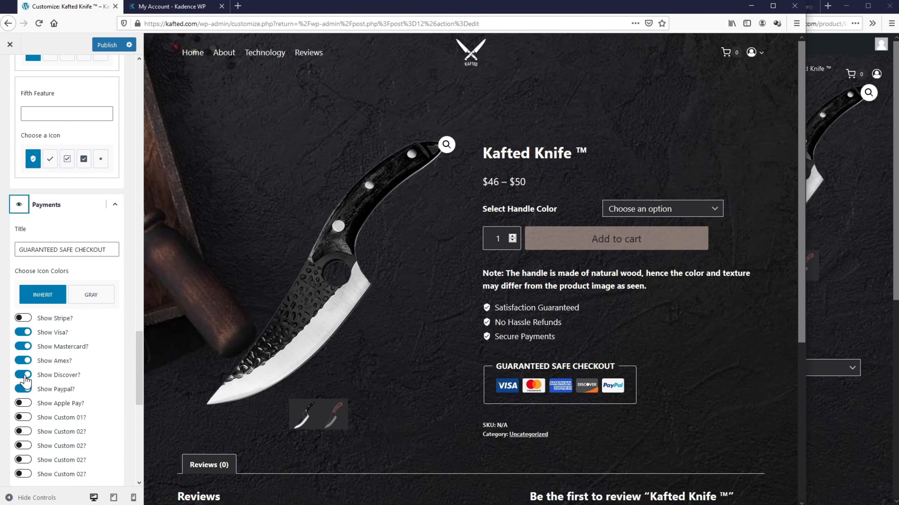
click(24, 376)
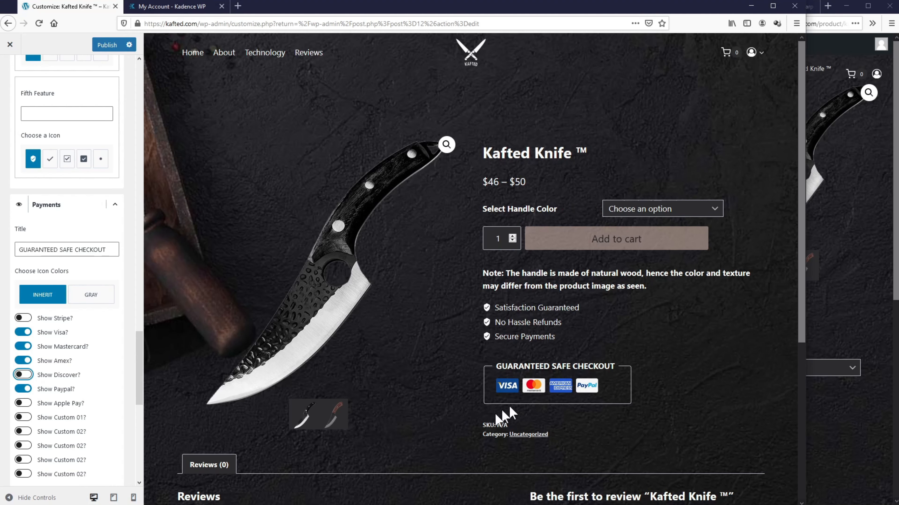
drag(482, 424, 502, 424)
click(484, 434)
Step: Hide the Product meta so the SKU and category lines disappear
scroll(82, 352, down, 5)
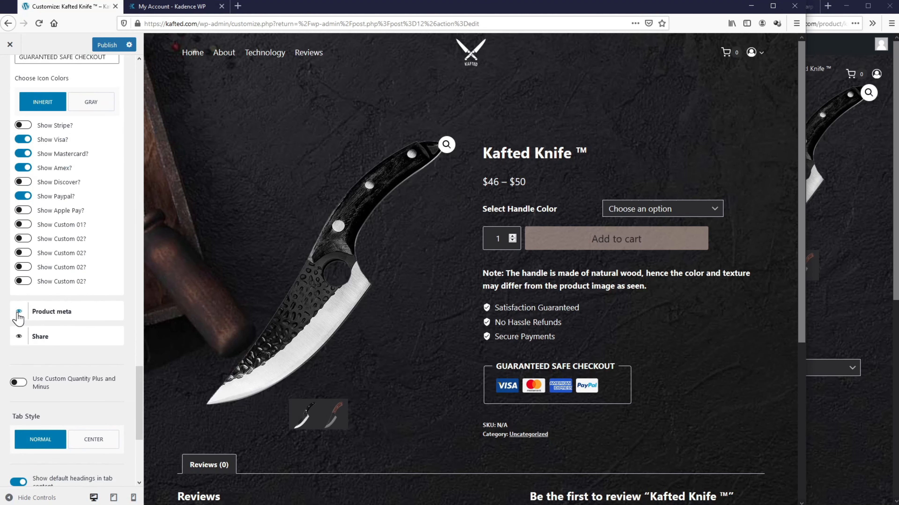
click(18, 312)
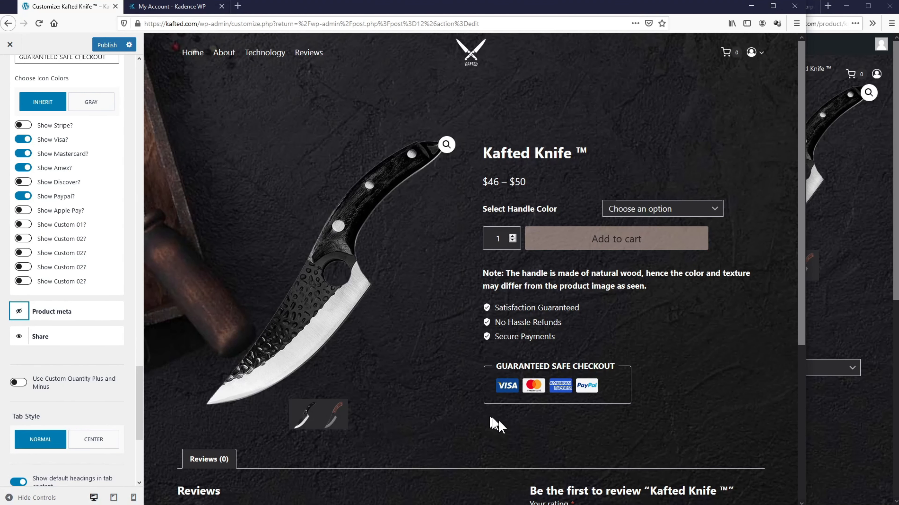
scroll(95, 375, down, 6)
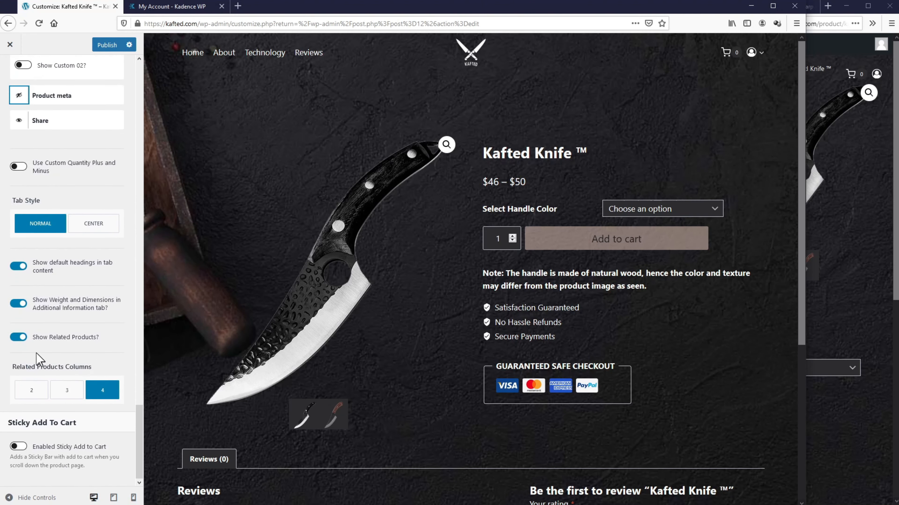
Step: Hide related products and weight/dimensions, add a BOTTOM sticky add-to-cart bar, and publish
click(18, 337)
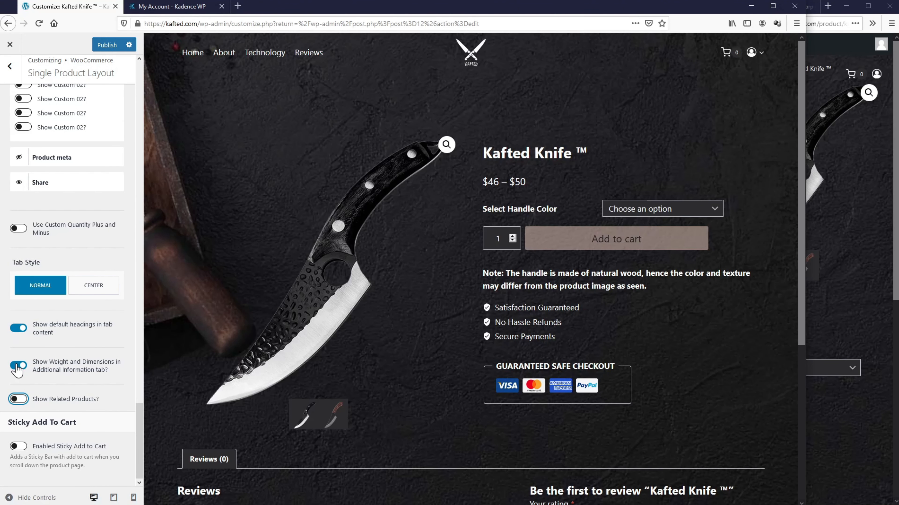
click(17, 365)
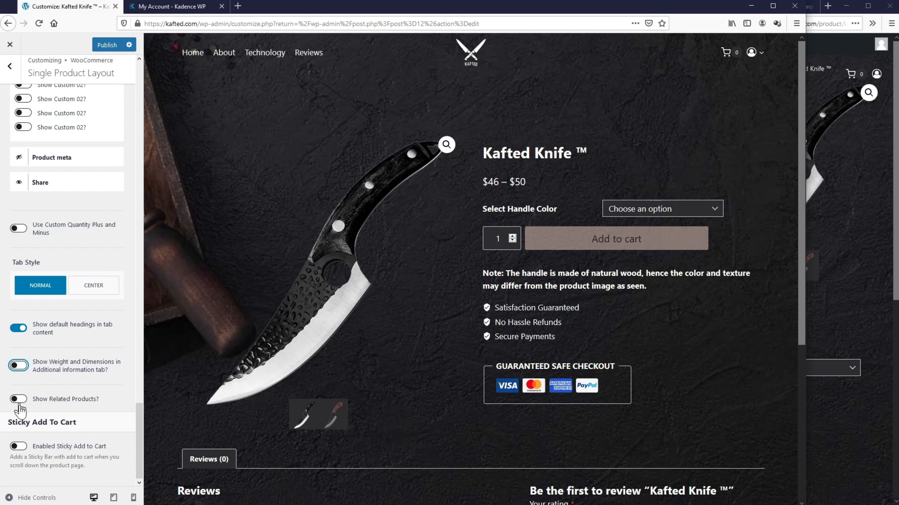
click(19, 446)
scroll(53, 425, down, 2)
click(107, 457)
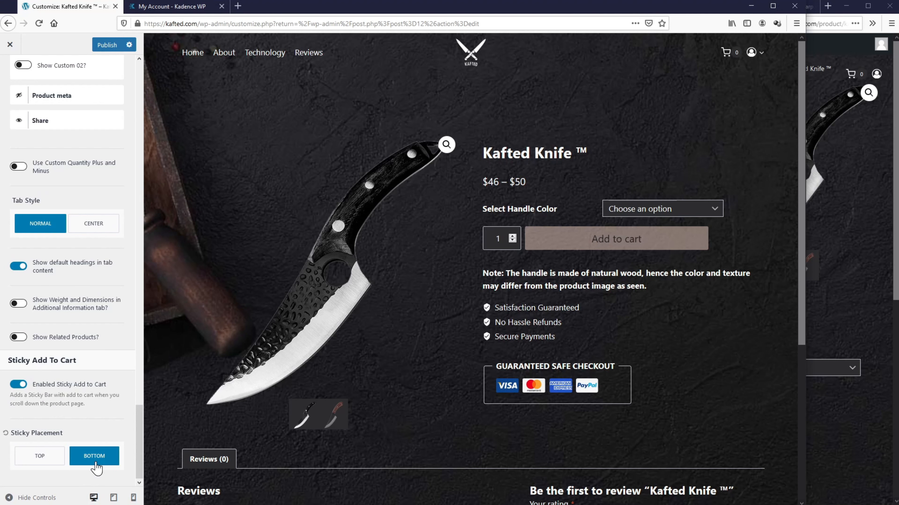
click(99, 47)
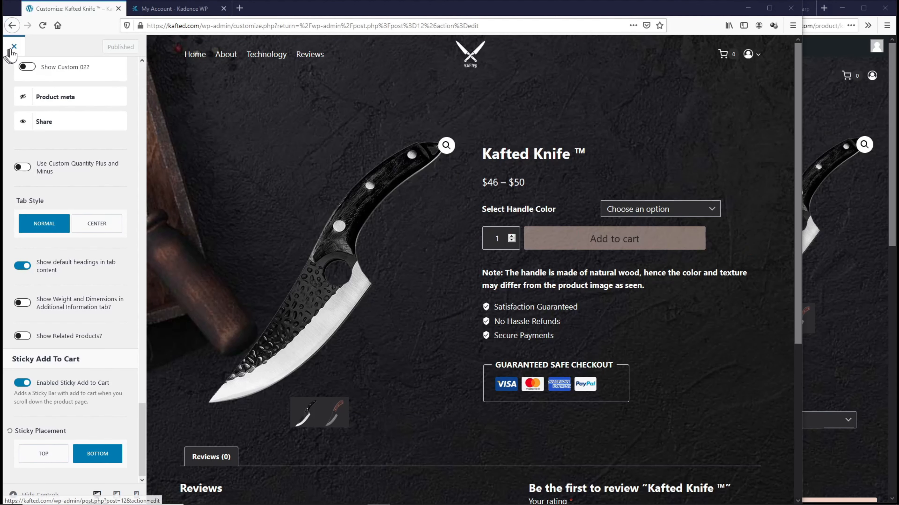
click(14, 47)
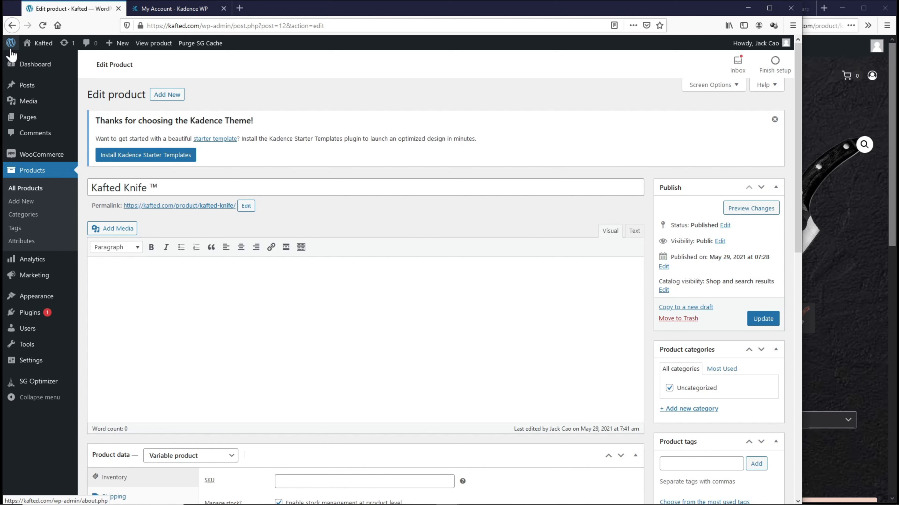
Step: Open Appearance > Kadence, scroll to Pro Addons, and open the Elements list
scroll(216, 297, down, 3)
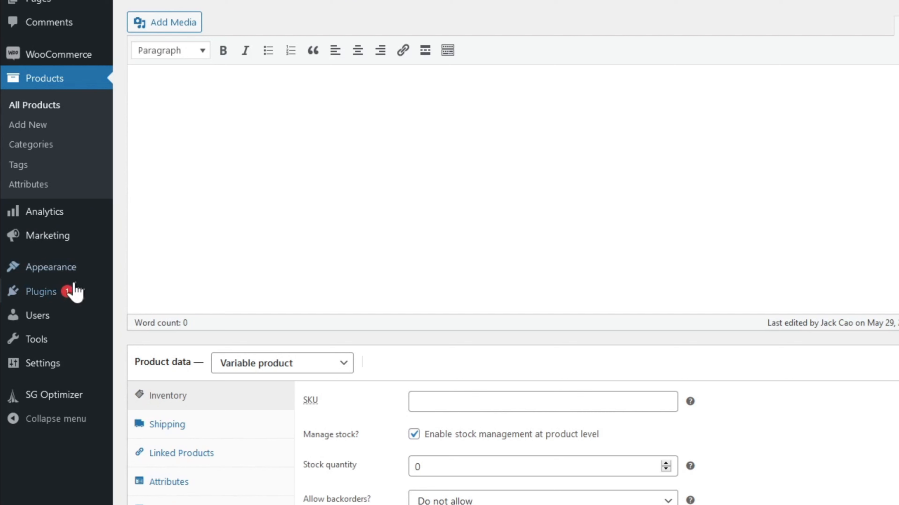
mouse_move(47, 300)
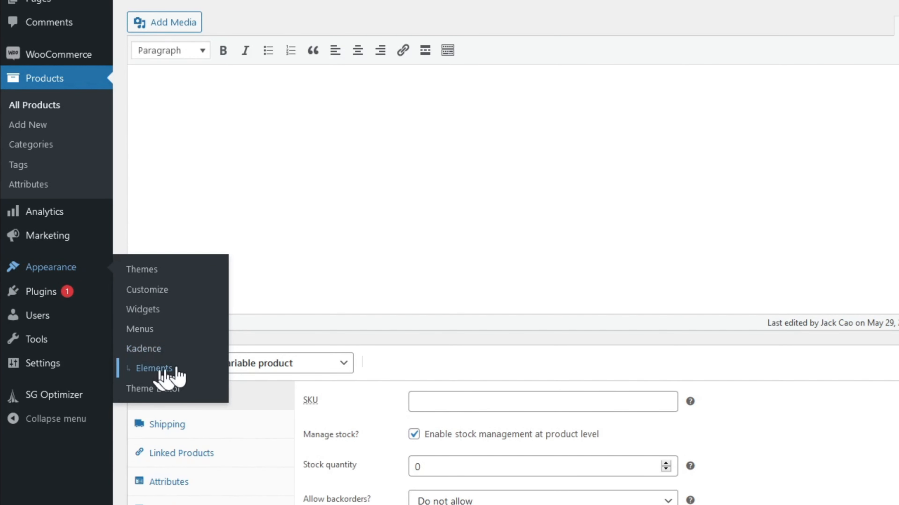
click(157, 359)
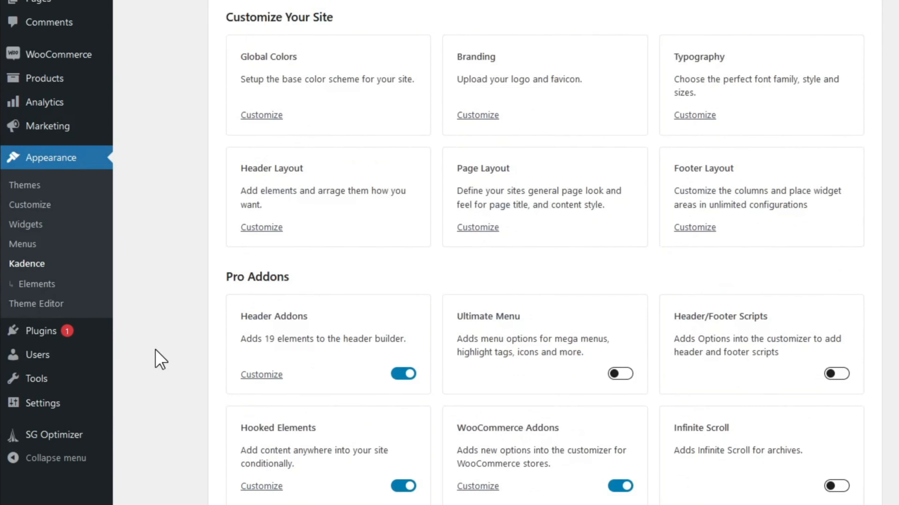
scroll(157, 360, down, 3)
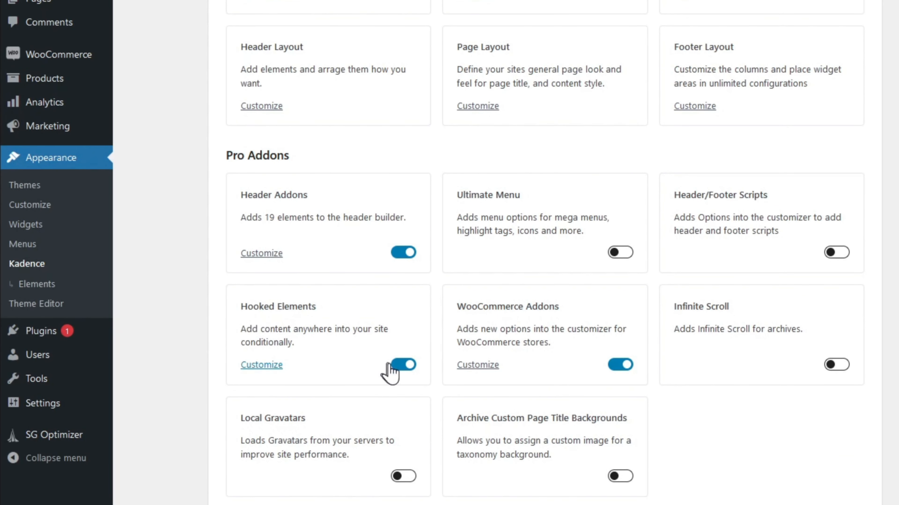
click(46, 289)
Step: Add a new element, choose its type, and title it 'Kafted Knife Accordion'
click(154, 69)
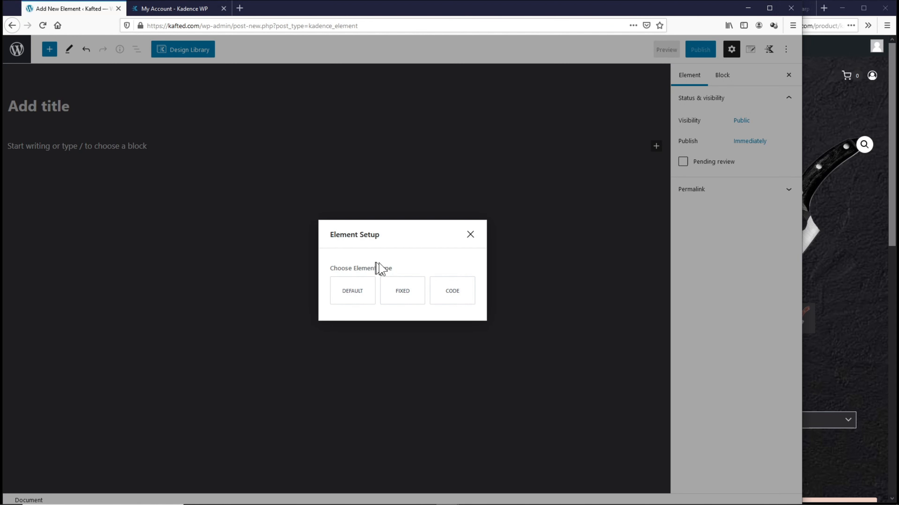
click(807, 423)
scroll(841, 306, down, 2)
scroll(841, 307, down, 5)
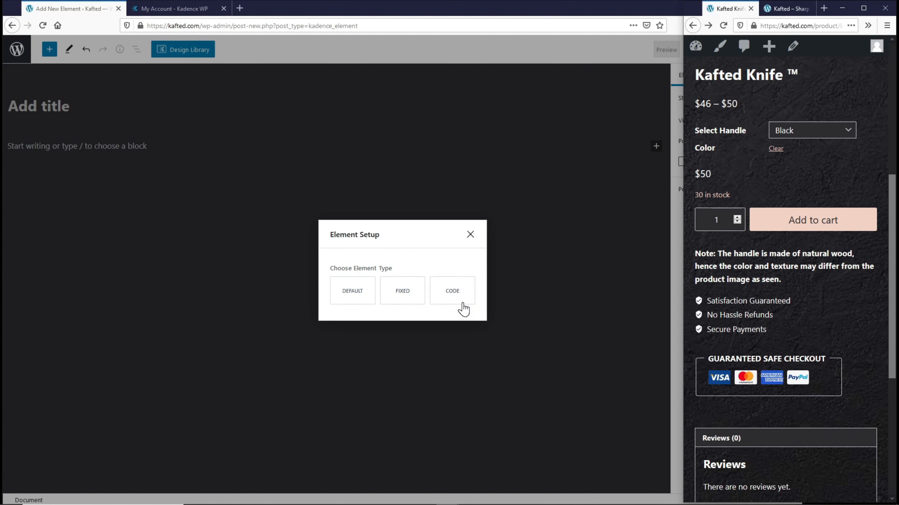
click(342, 294)
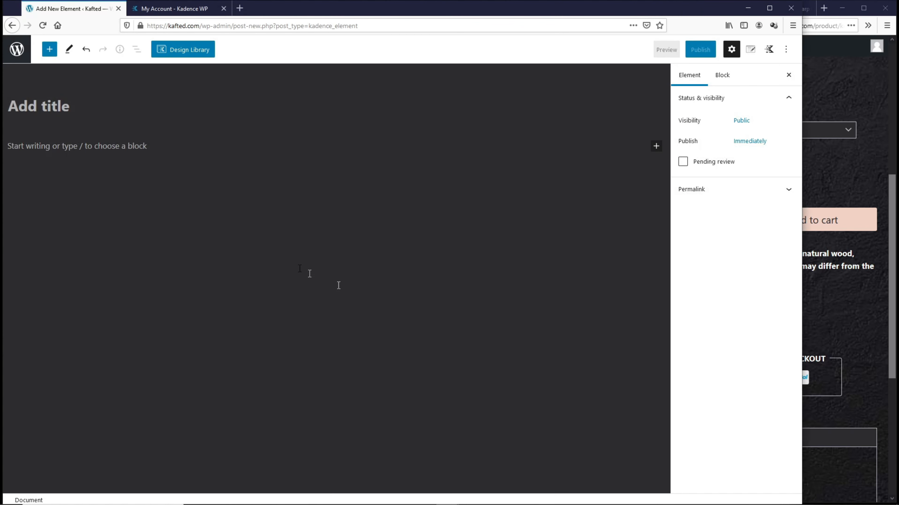
click(83, 113)
text(Kafted Knife Accordion)
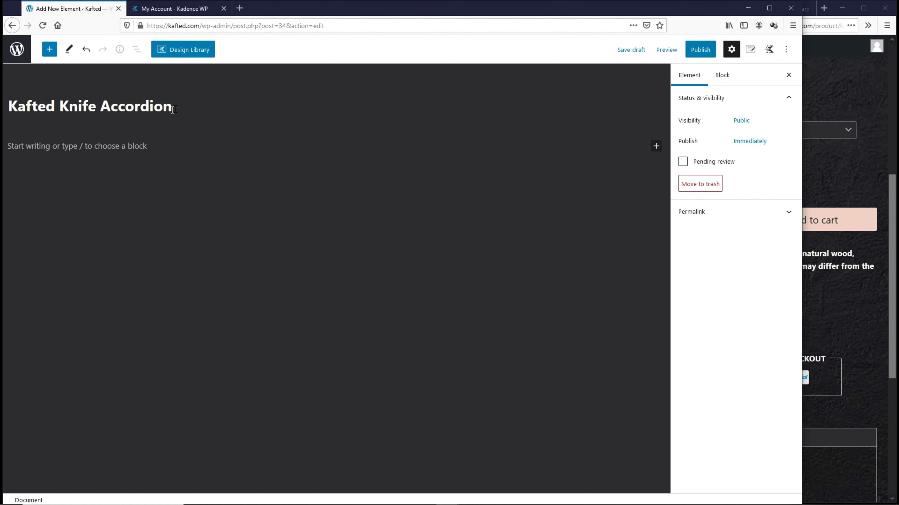
drag(172, 107, 10, 103)
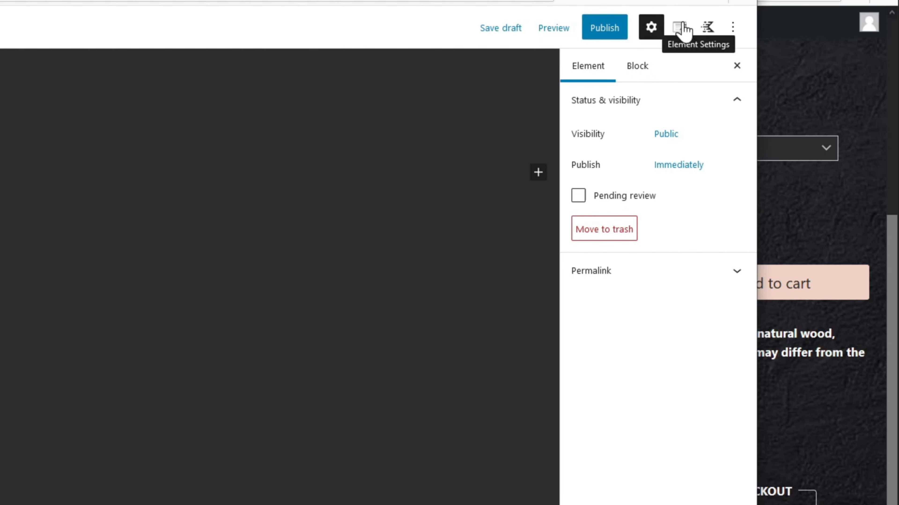
Step: Place the element after the add-to-cart form
click(681, 28)
click(675, 138)
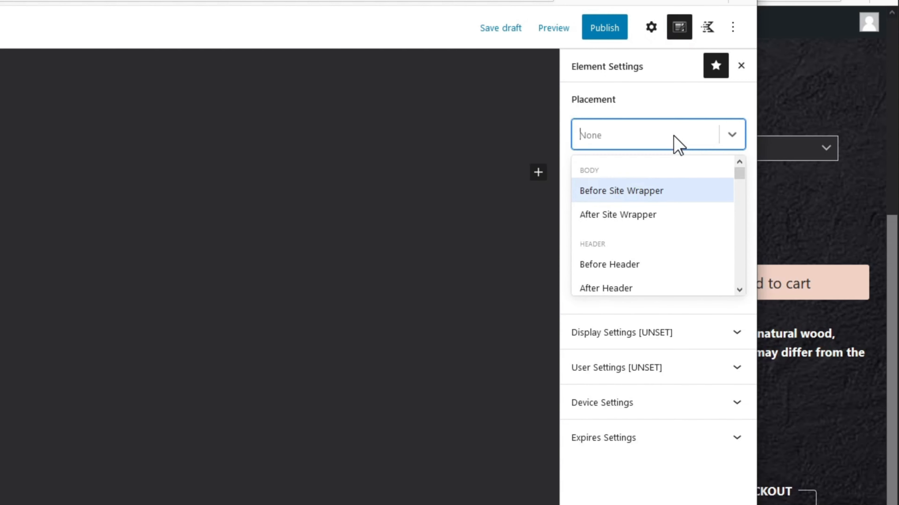
drag(737, 175, 726, 231)
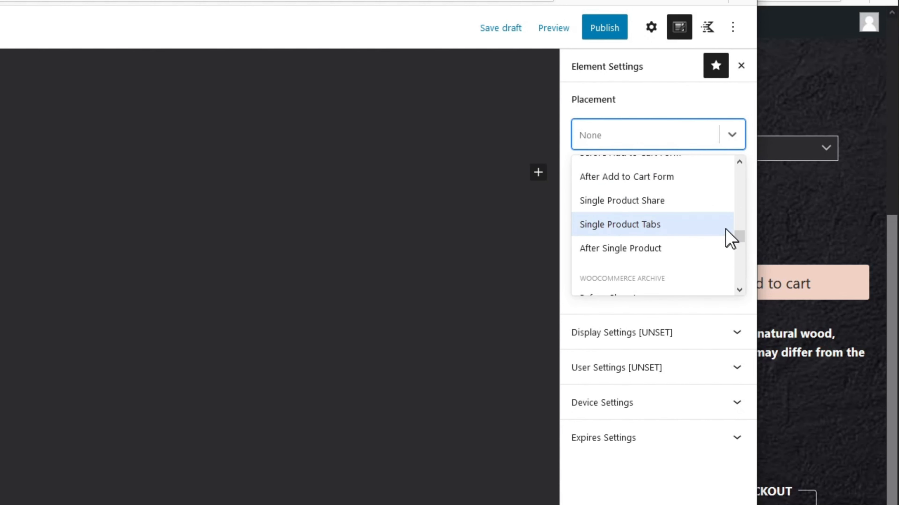
click(709, 184)
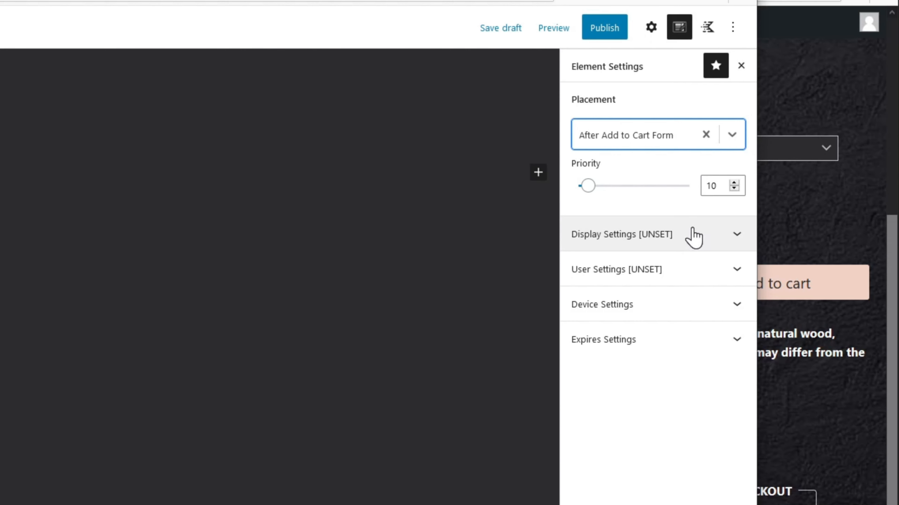
Step: Show it on single product pages, selected Individually, with only Kafted Knife ™ ticked
click(693, 235)
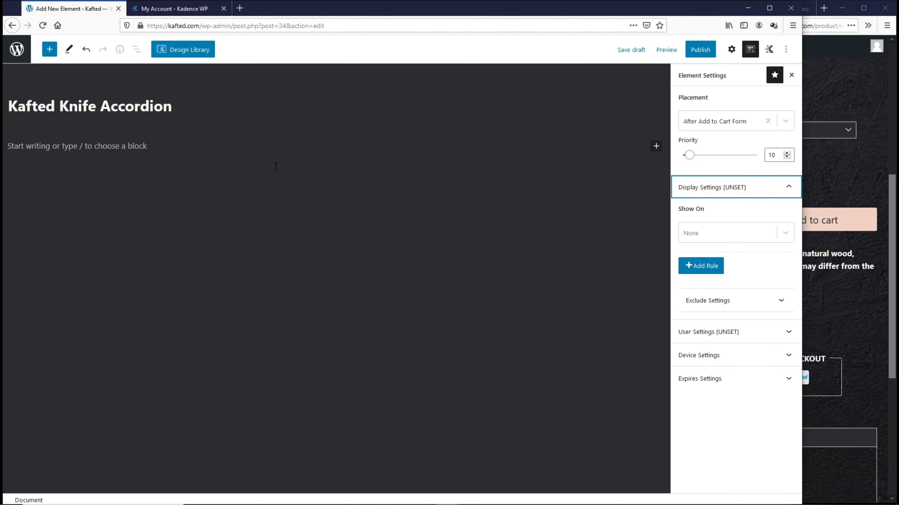
click(721, 231)
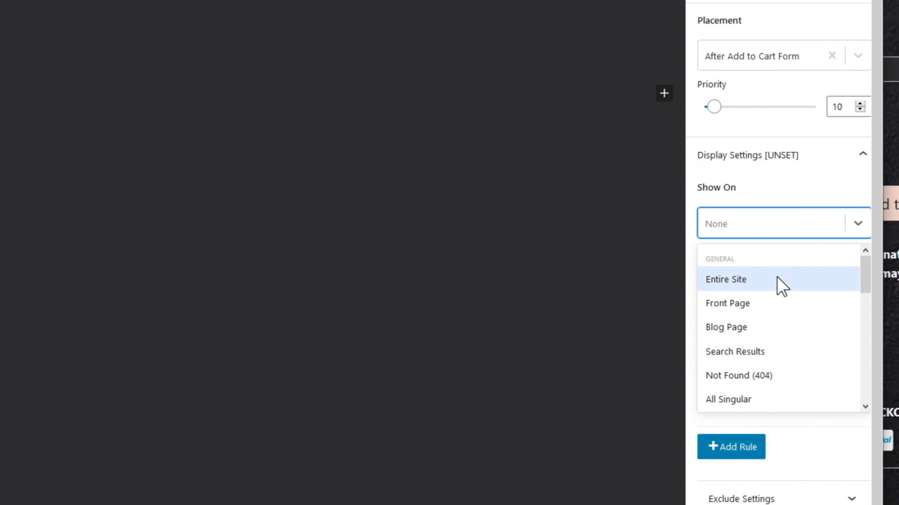
scroll(778, 283, down, 10)
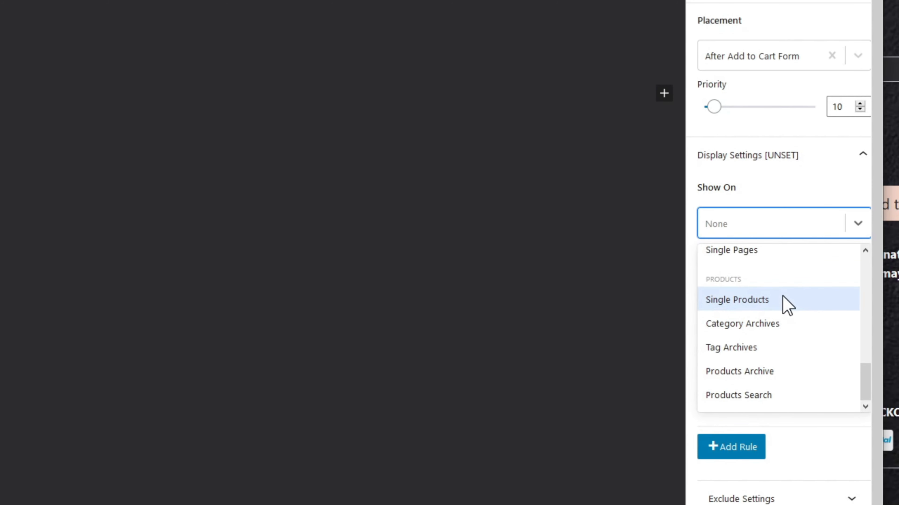
click(782, 296)
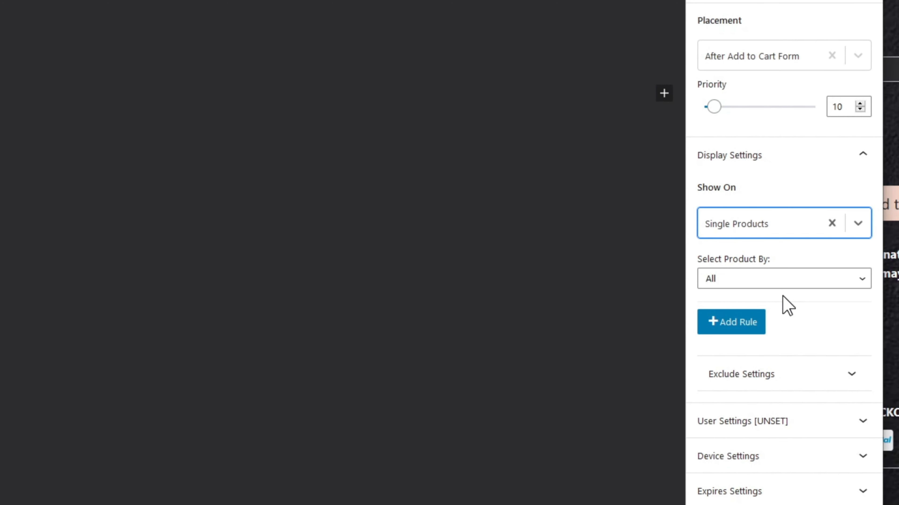
click(792, 283)
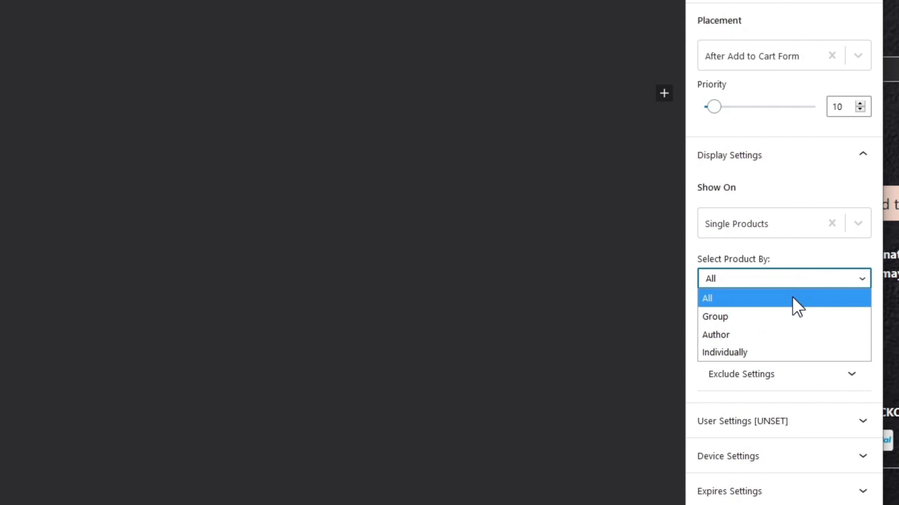
click(790, 353)
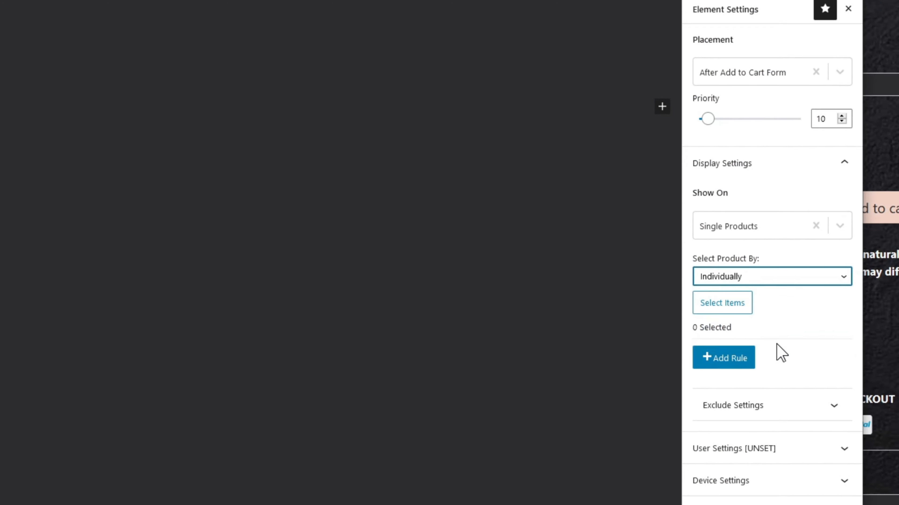
click(710, 293)
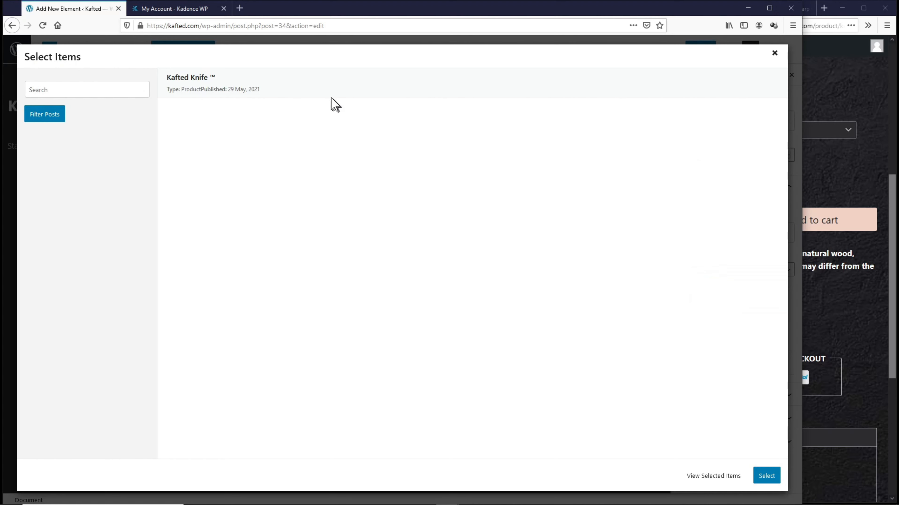
click(319, 94)
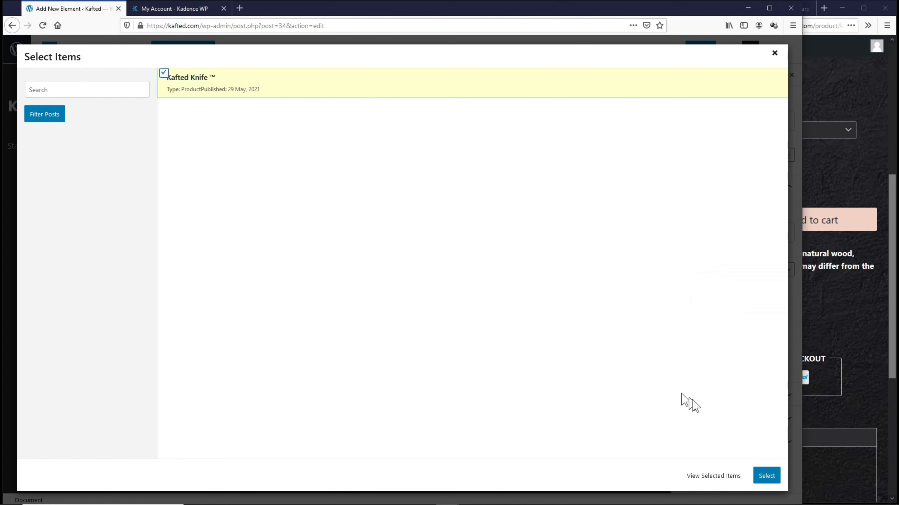
click(766, 476)
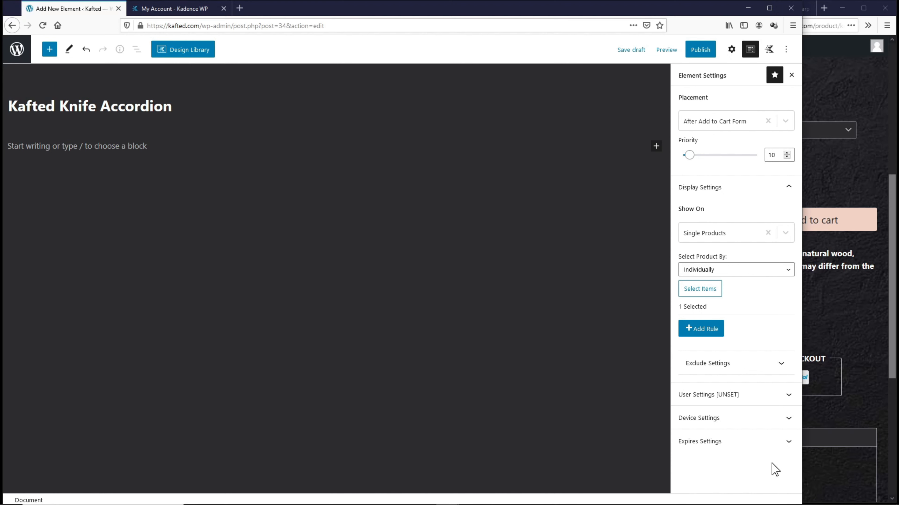
Step: Add a 'Test' paragraph to the element and publish it
click(148, 151)
text(Test)
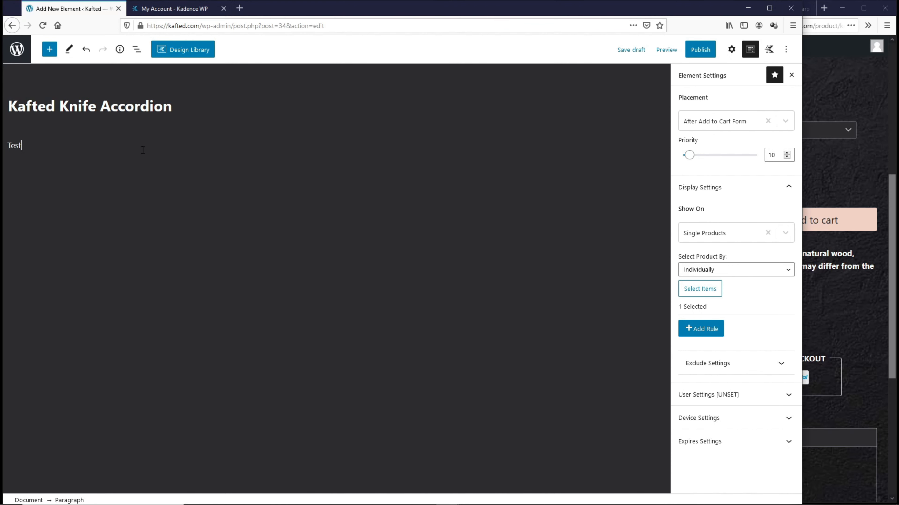
click(700, 51)
click(700, 51)
Step: Reload the product page to confirm Test shows below Add to cart, then delete it
click(828, 66)
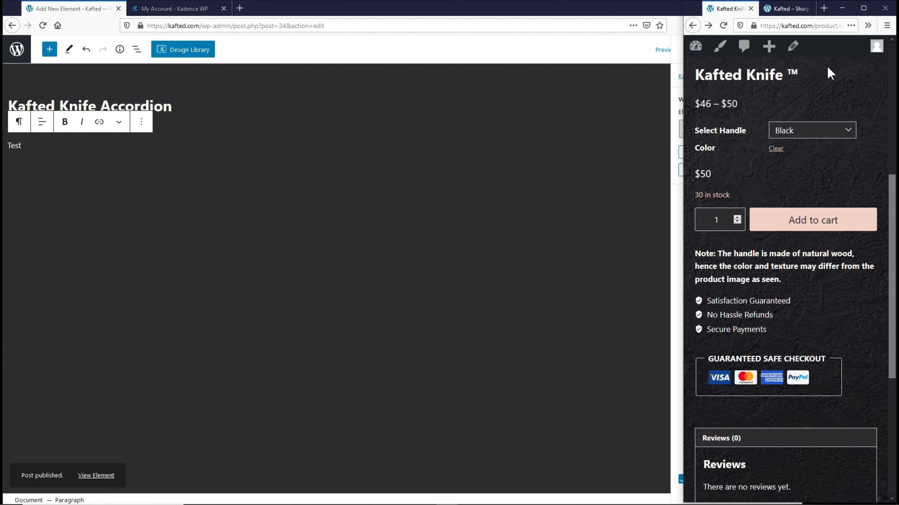
click(723, 25)
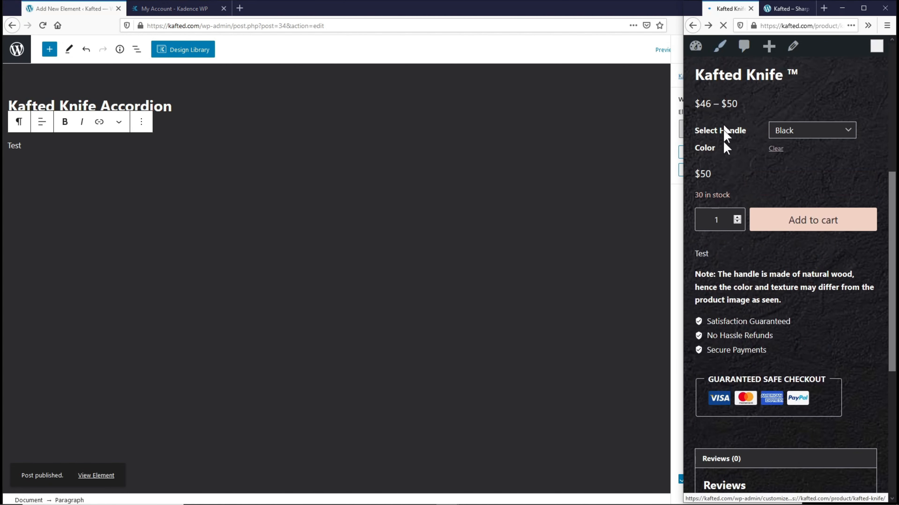
drag(709, 253, 694, 254)
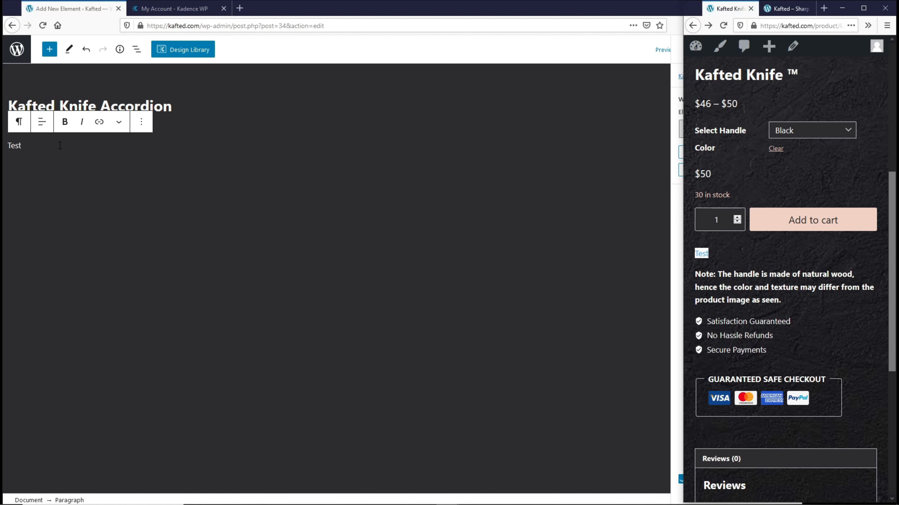
drag(59, 146, 7, 145)
key(BackSpace)
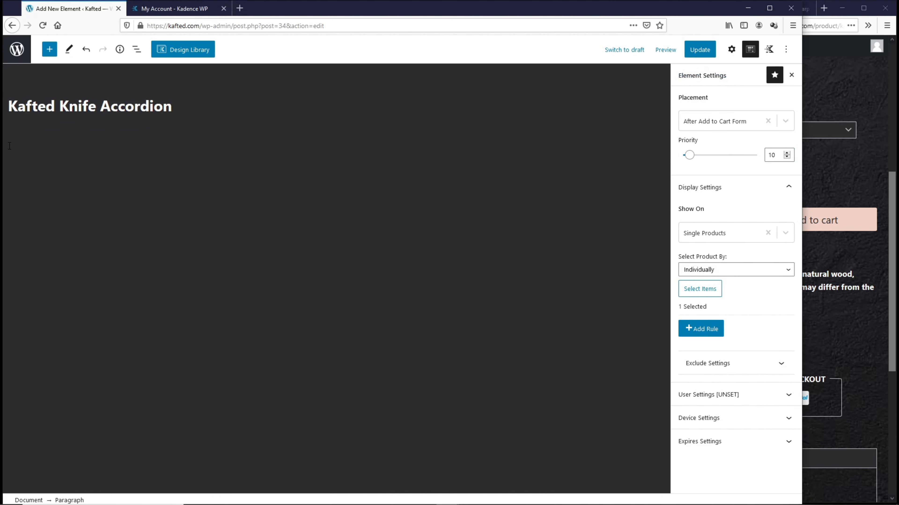
Step: Insert an Accordion block using the first style
click(655, 144)
text(a)
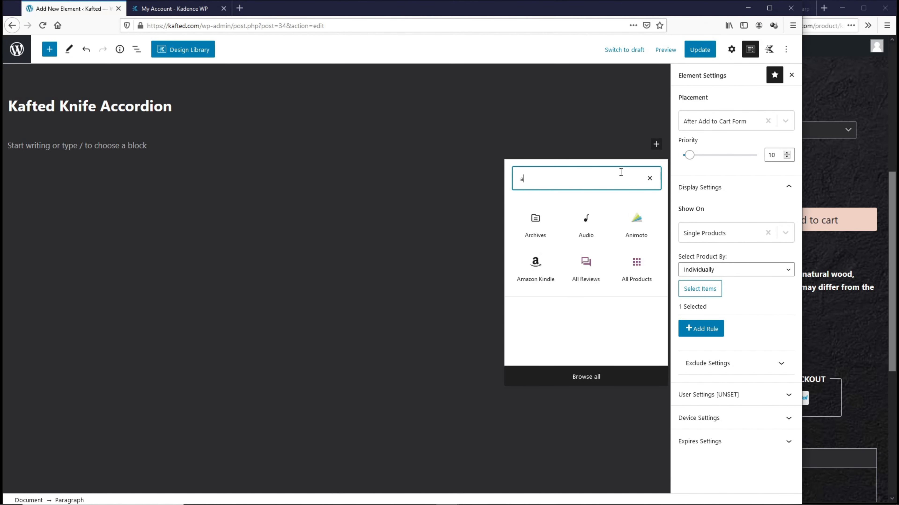
text(ccor)
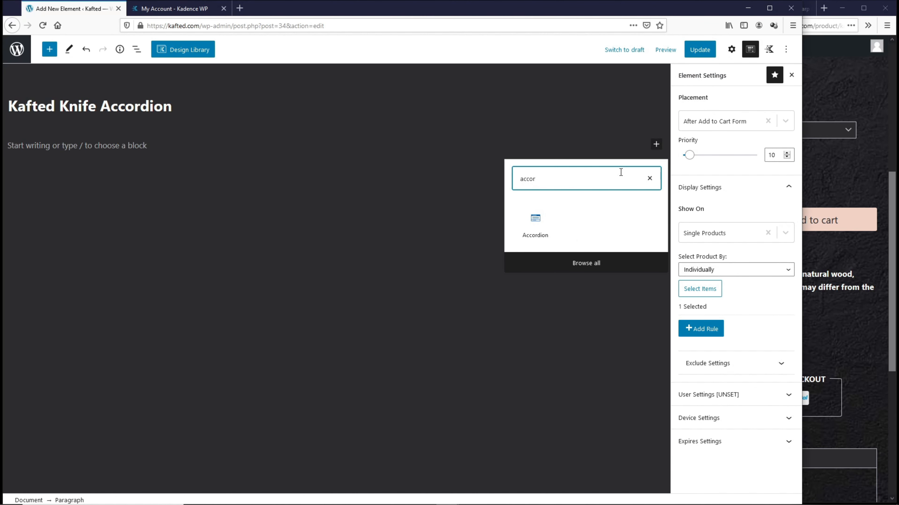
click(536, 225)
click(108, 225)
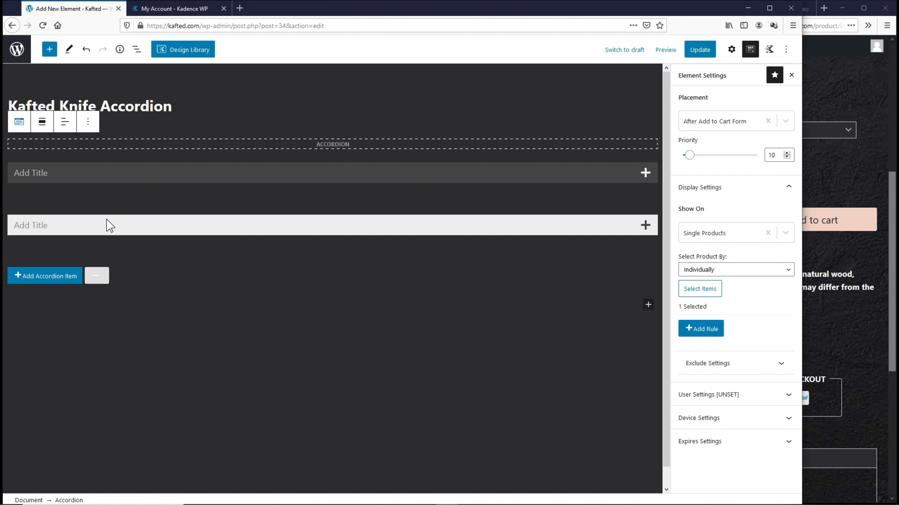
Step: Title the panes 'What can it be used for?', 'What can it cut?' and 'How long will the product take to reach me?'
click(44, 172)
text(What can it be used for?)
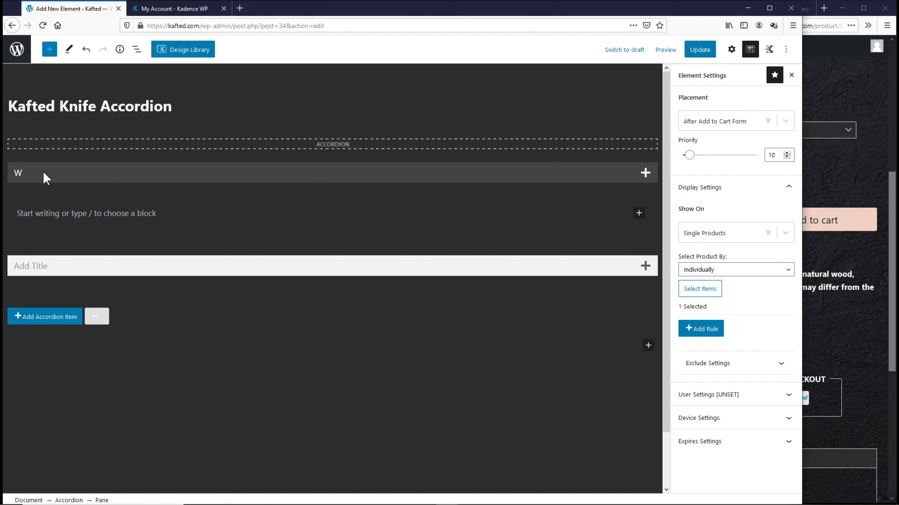
click(64, 266)
text(What can it cut?)
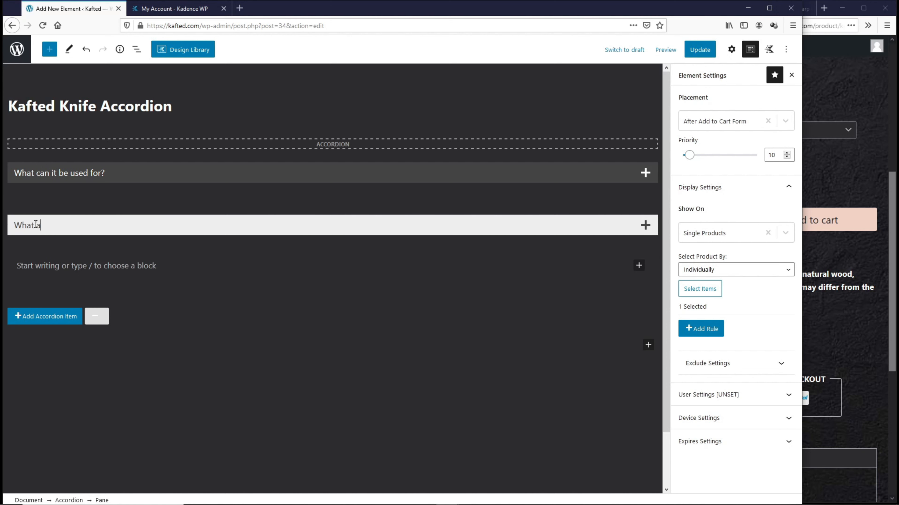
click(46, 320)
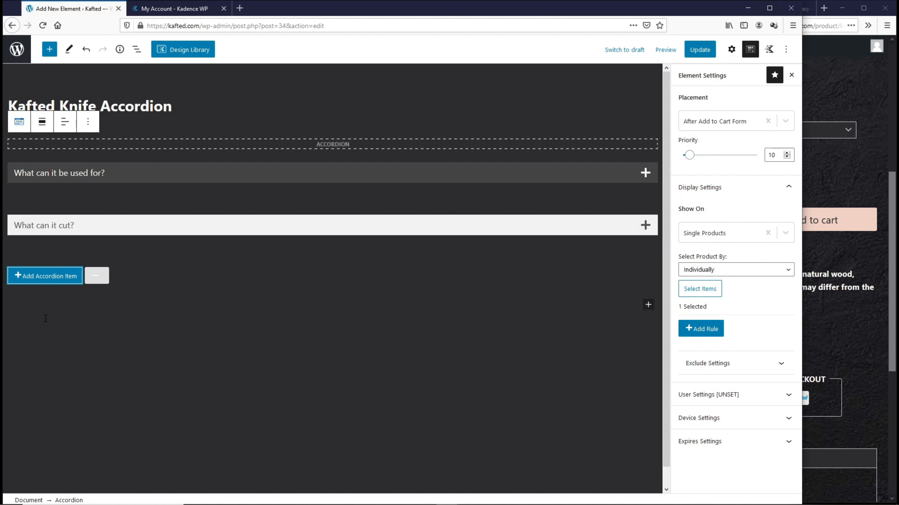
click(46, 276)
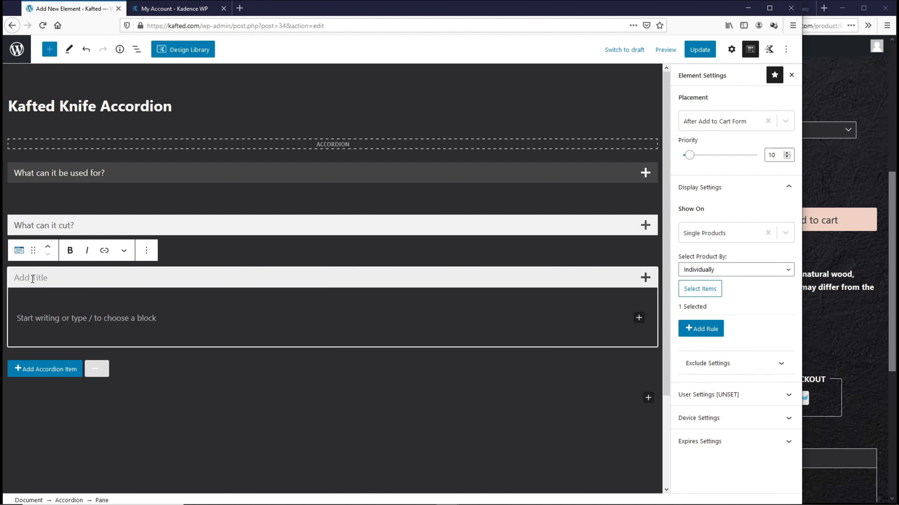
text(How long will the product take to reach me?)
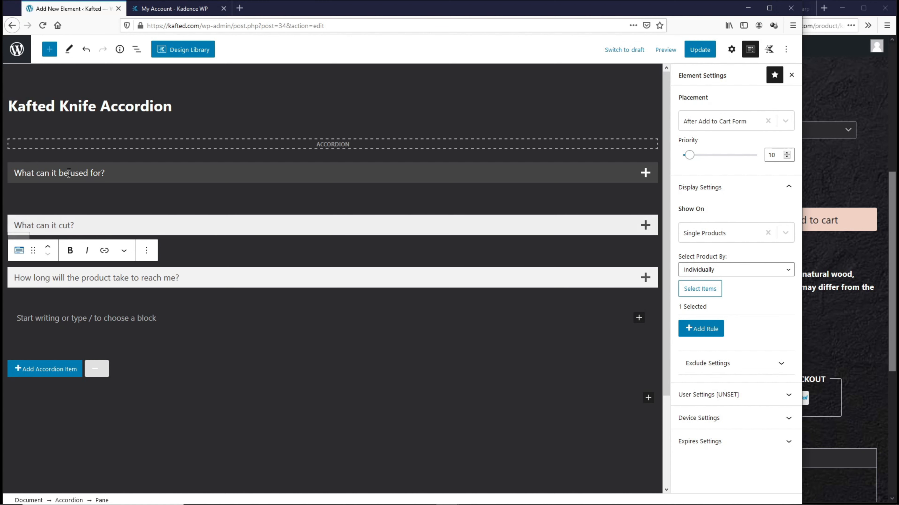
click(108, 202)
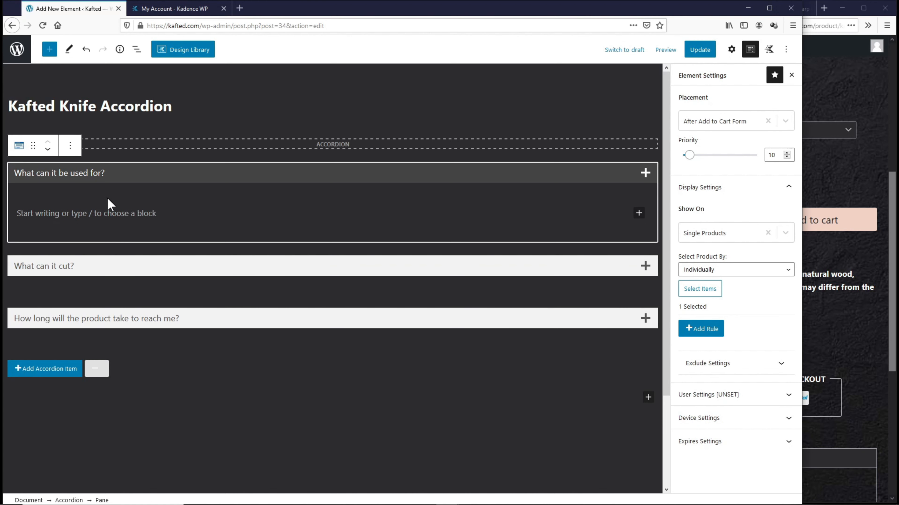
click(90, 211)
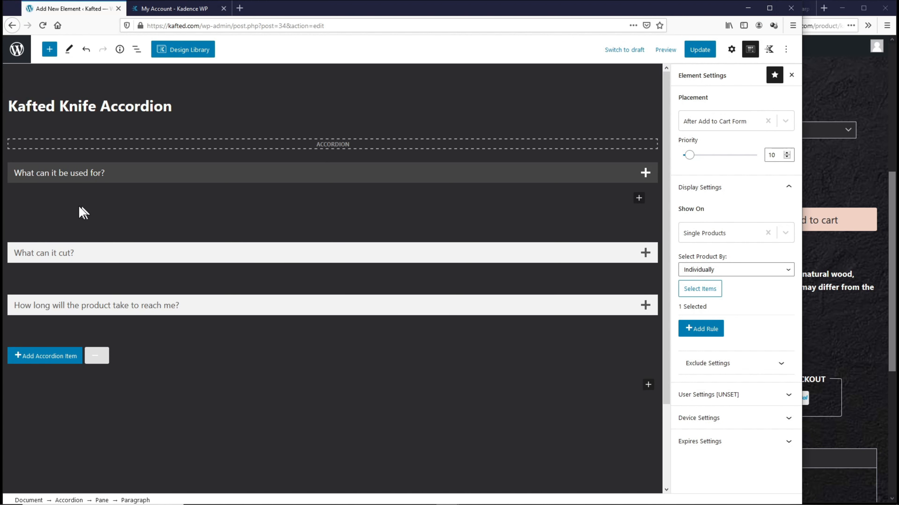
Step: Add an Icon List of Camping, BBQ, Kitchen and Fishing to the first pane, then copy the block
click(638, 198)
text(icon)
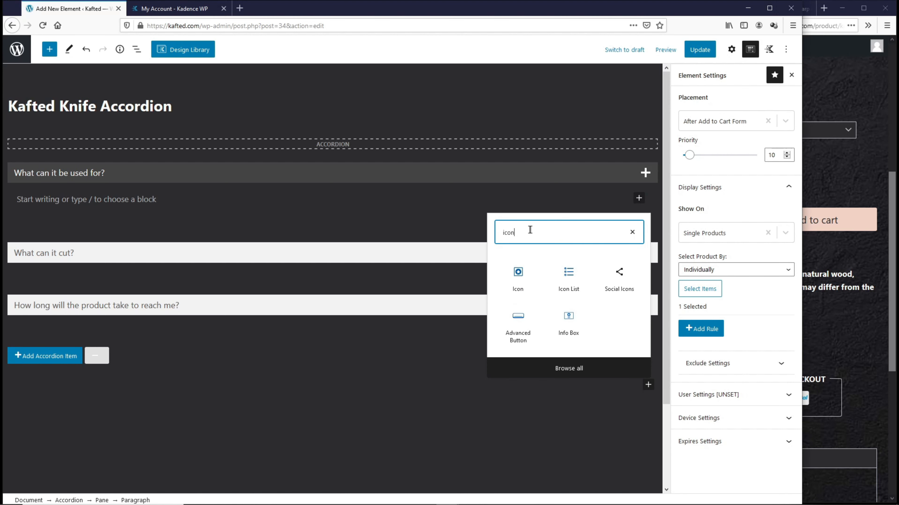
click(569, 279)
text(Camping)
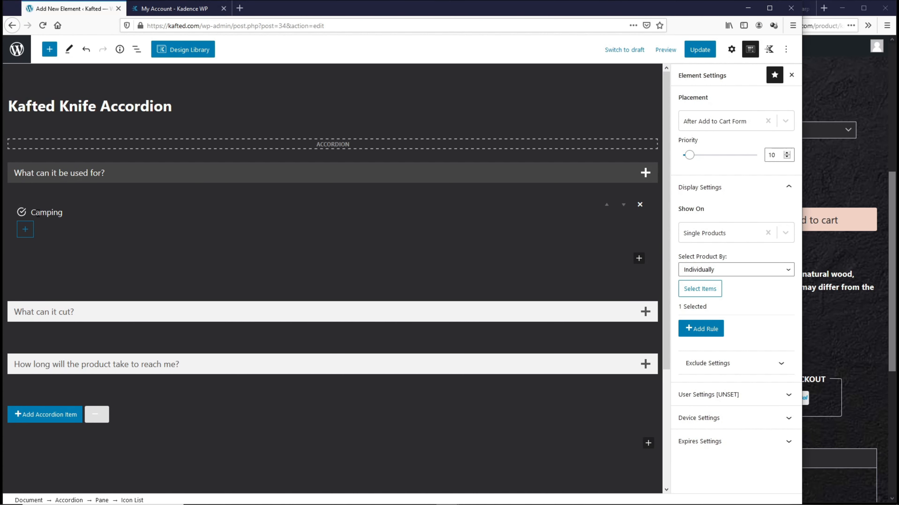
key(Return)
text(BBQ)
key(Return)
text(Kitchen)
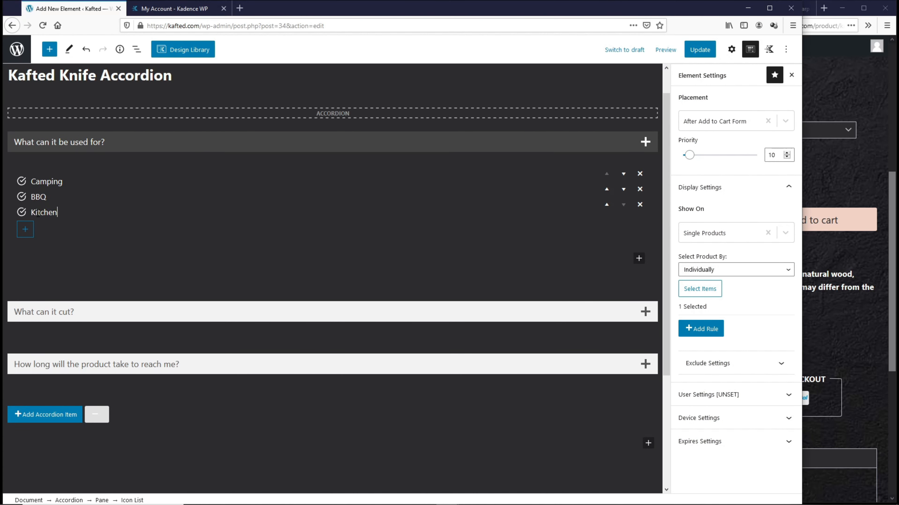
key(Return)
text(Fishing)
click(72, 171)
click(179, 143)
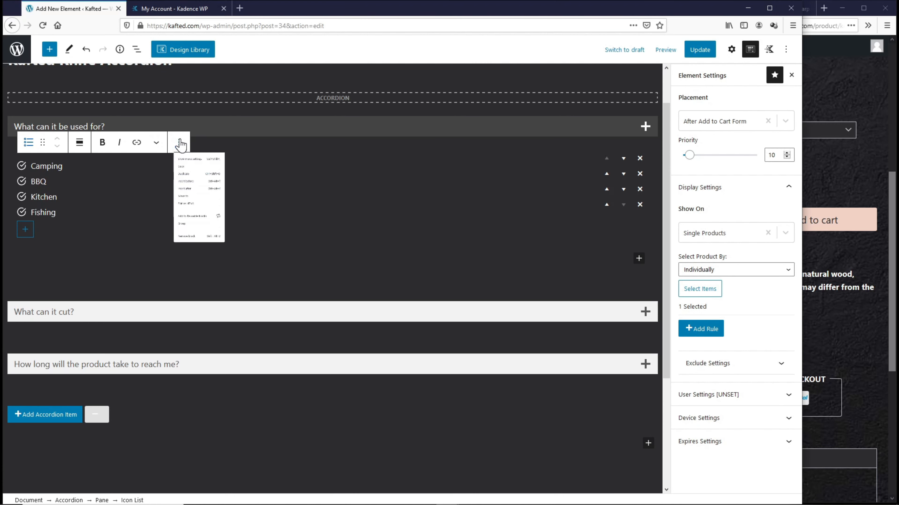
click(200, 195)
Step: In the 'What can it cut?' pane, write 'Literally anything' and paste the list, changed to Meat, Vegetables, Bones
click(205, 311)
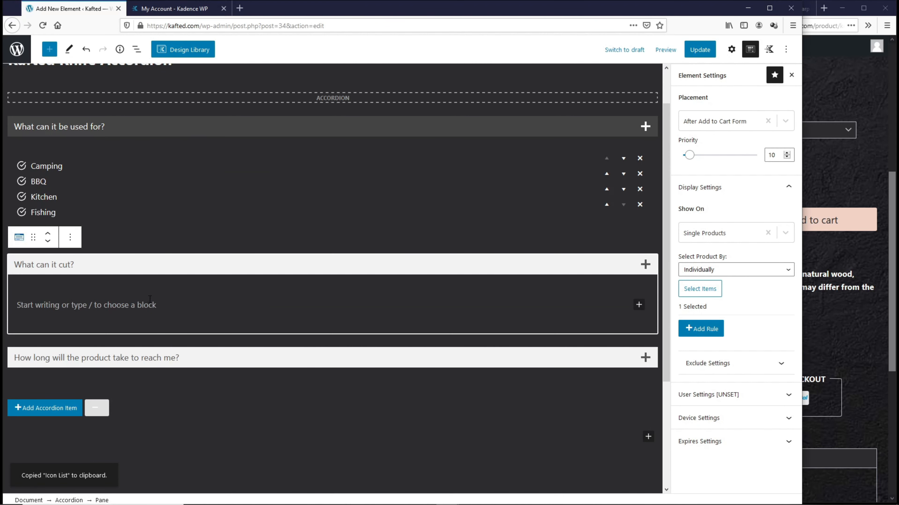
click(149, 301)
text(Literally anything, but here are what Kafted Knife is perfect for...)
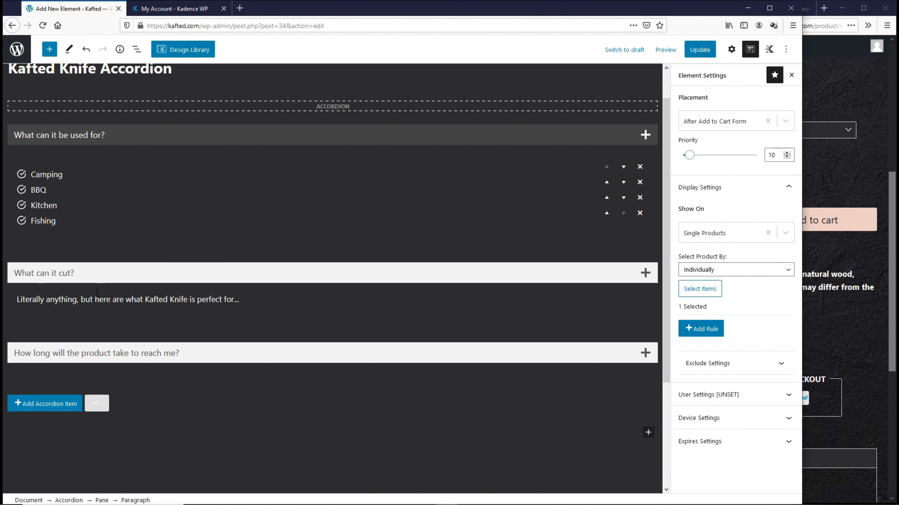
key(Return)
right_click(60, 293)
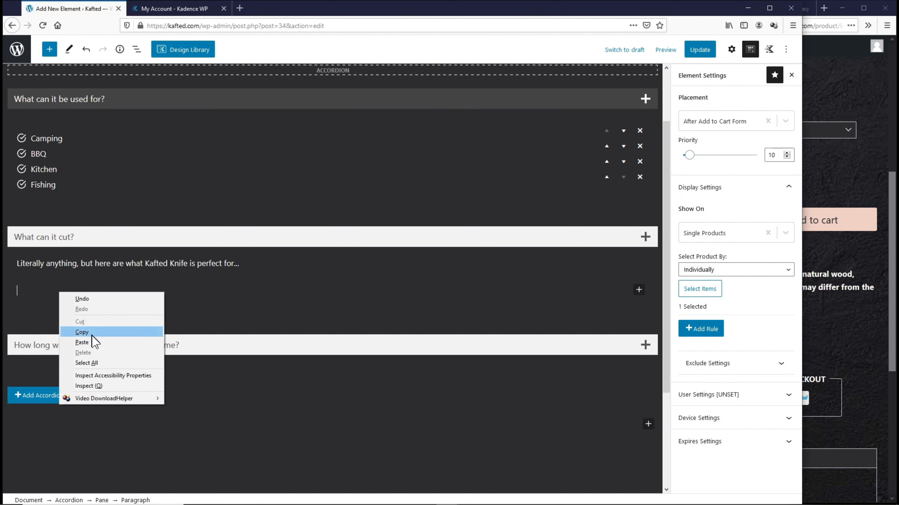
click(91, 342)
double_click(32, 292)
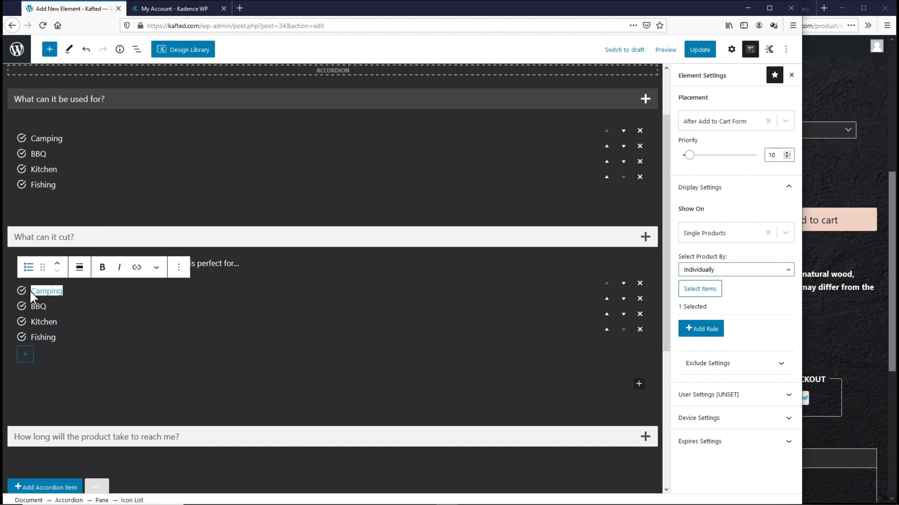
text(Meat)
drag(47, 307, 37, 307)
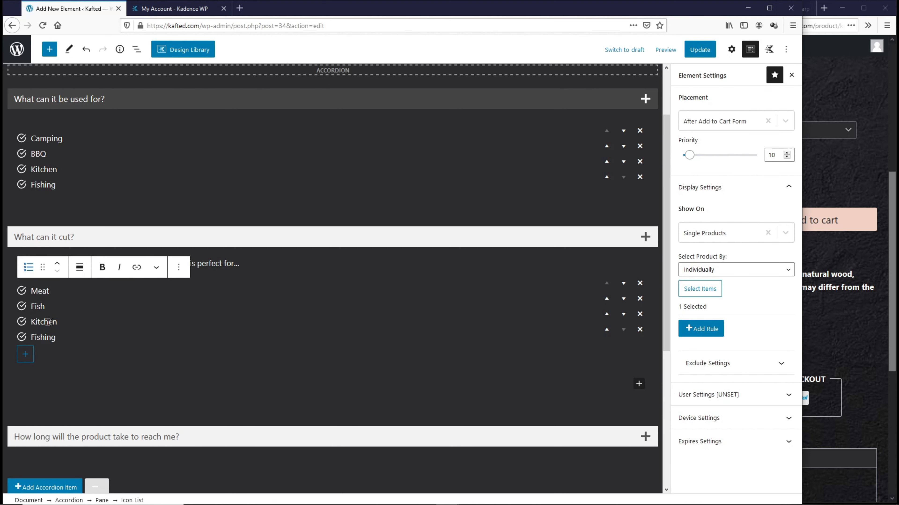
double_click(48, 322)
text(Vegetables)
double_click(30, 338)
text(Bones)
Step: In the delivery-time pane, write the shipping sentence and paste the copied list beneath it
scroll(28, 339, down, 4)
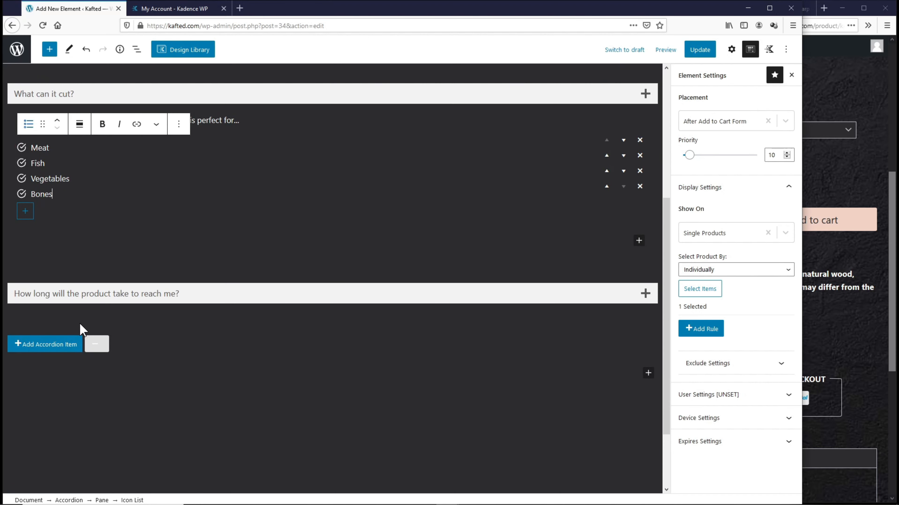
click(81, 323)
click(76, 287)
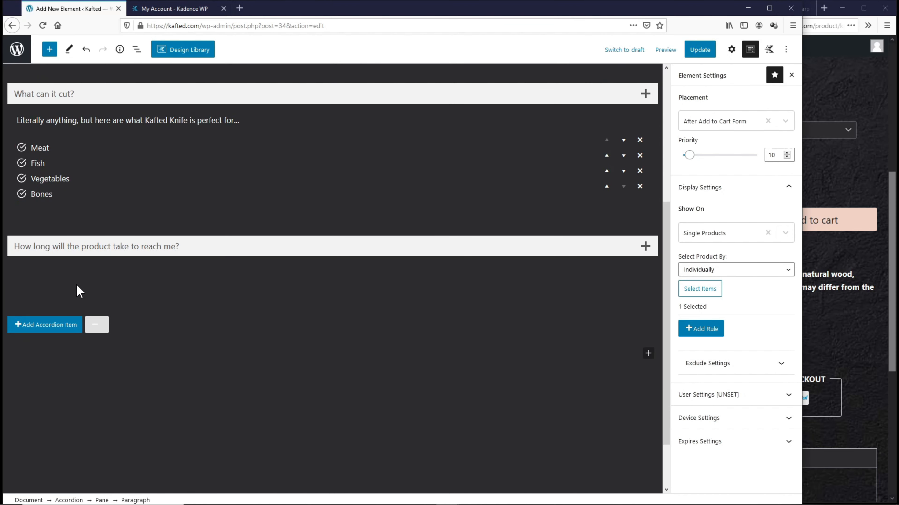
text(We will ship your order(s) within 30 working hours (Excluding Weekends & Public Holidays)
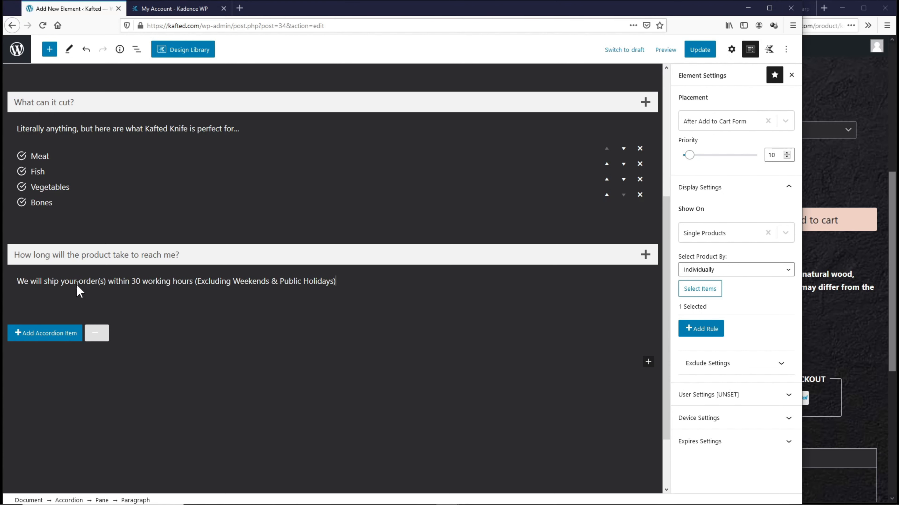
key(Return)
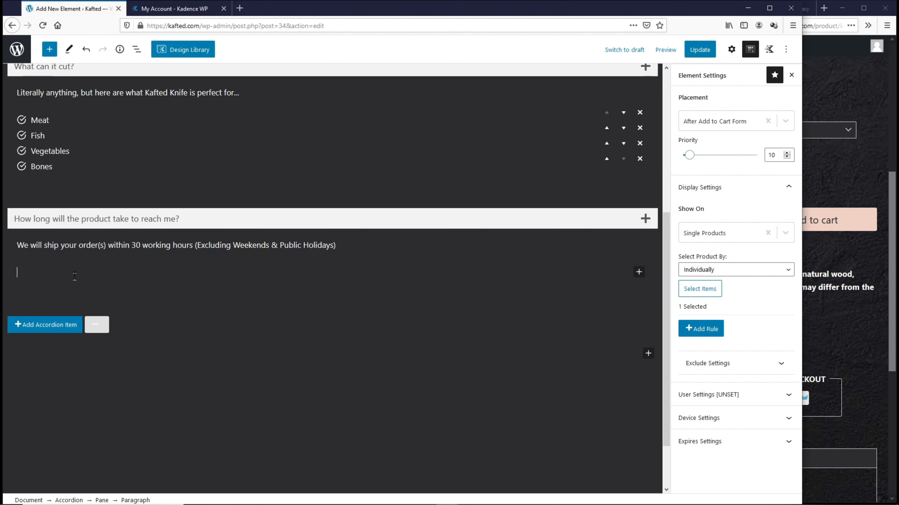
right_click(74, 276)
click(110, 327)
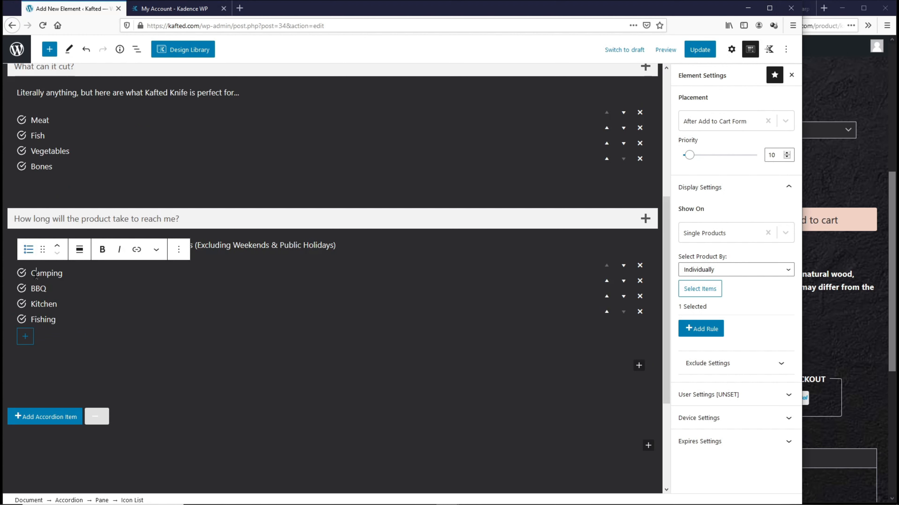
Step: Rewrite the list as shipping times: Russia 10-23 days, Brazil 15-28, Europe 10-28, UK, France, other countries 45
drag(34, 275, 83, 275)
text(Ship to Russia: about 10 - 23 days)
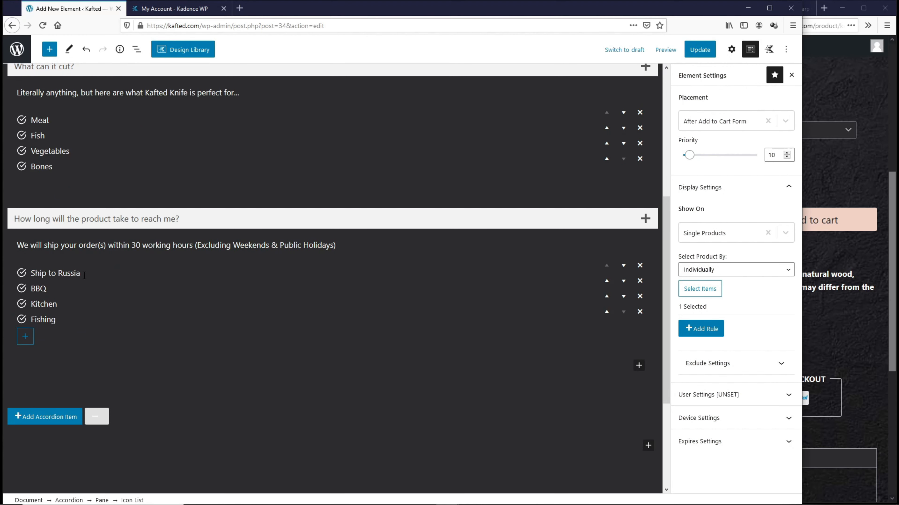
key(Return)
text(Ship to Brazil: about 15 - 28 days)
key(Return)
text(Ship to Europe: about 10 - 28 days)
double_click(71, 290)
text(UK)
drag(59, 322, 30, 323)
key(ctrl+v)
double_click(63, 320)
text(France)
key(Return)
key(ctrl+v)
text(other countries:)
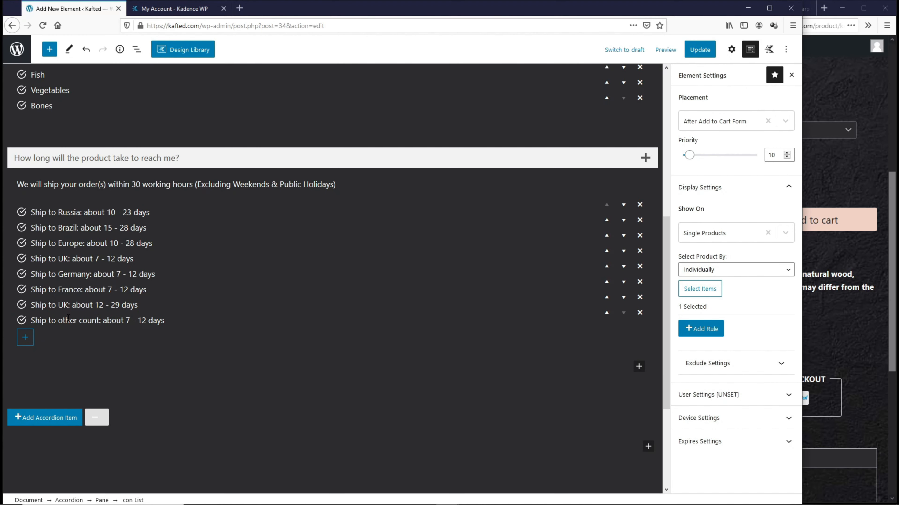
double_click(154, 321)
text(45)
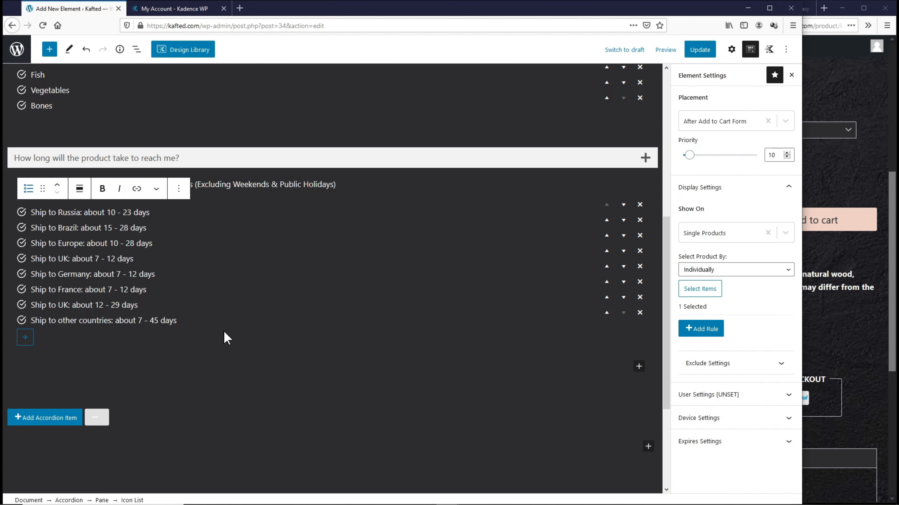
scroll(225, 336, up, 8)
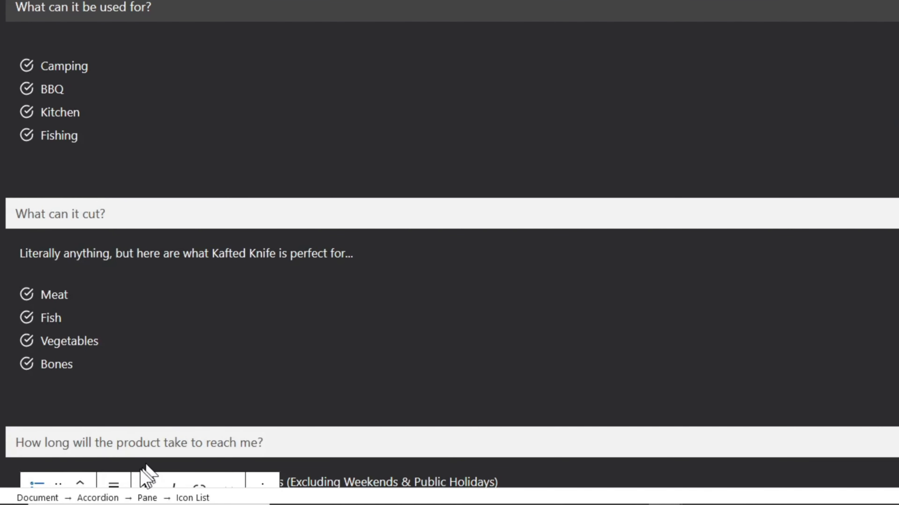
Step: Select the whole accordion, place the editor beside the live product page, and expand Pane Title Color Settings
click(99, 498)
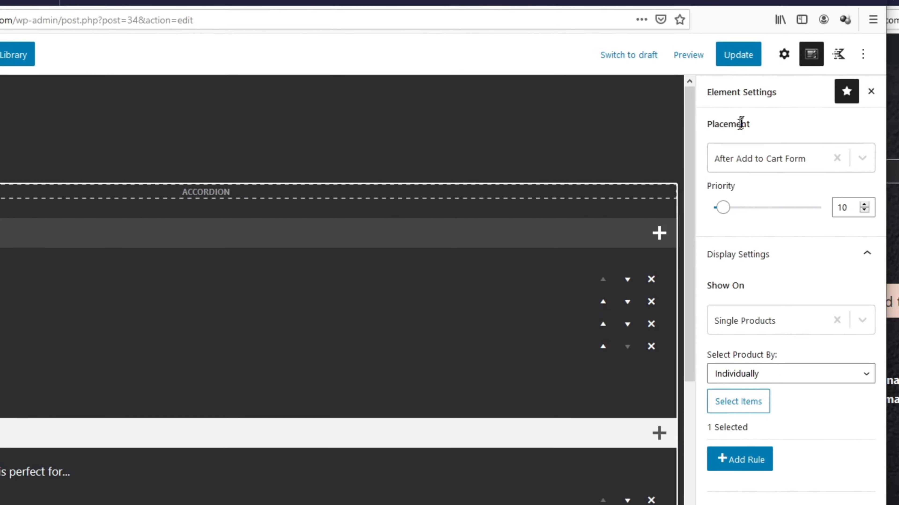
click(784, 54)
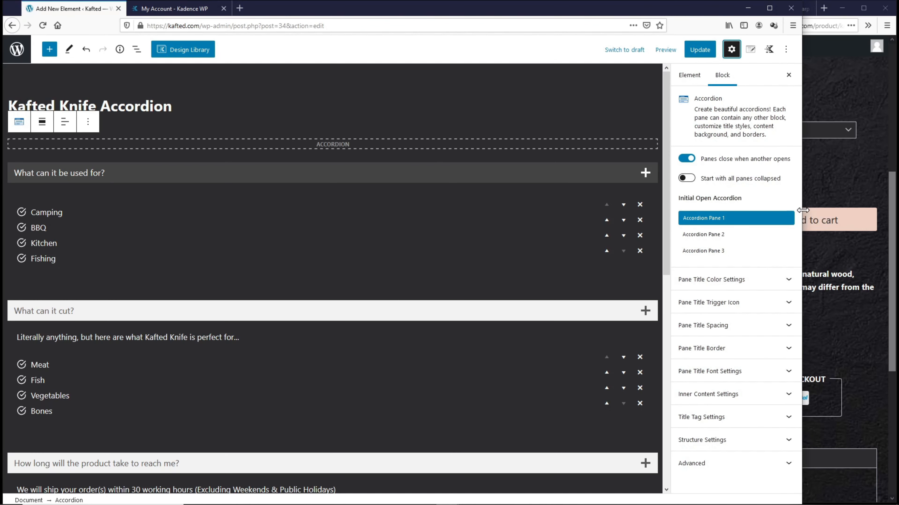
drag(802, 210, 616, 213)
drag(679, 210, 615, 217)
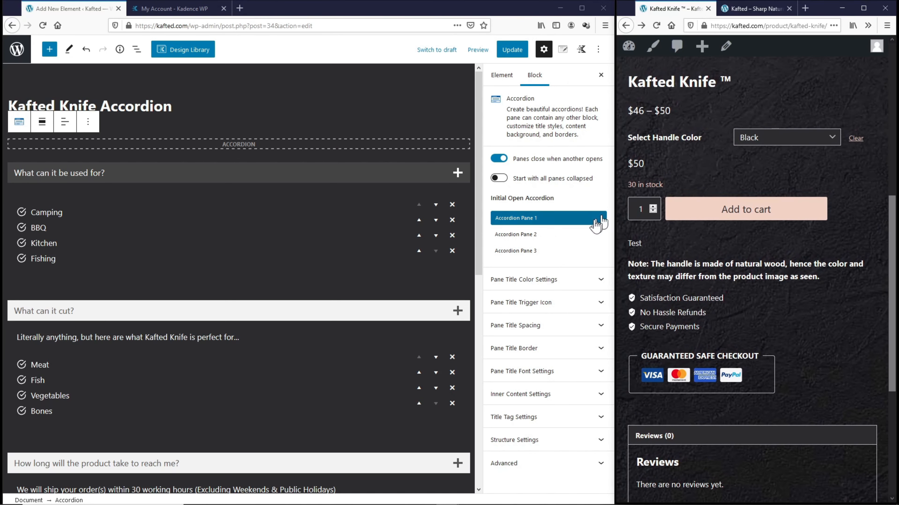
click(549, 280)
click(118, 177)
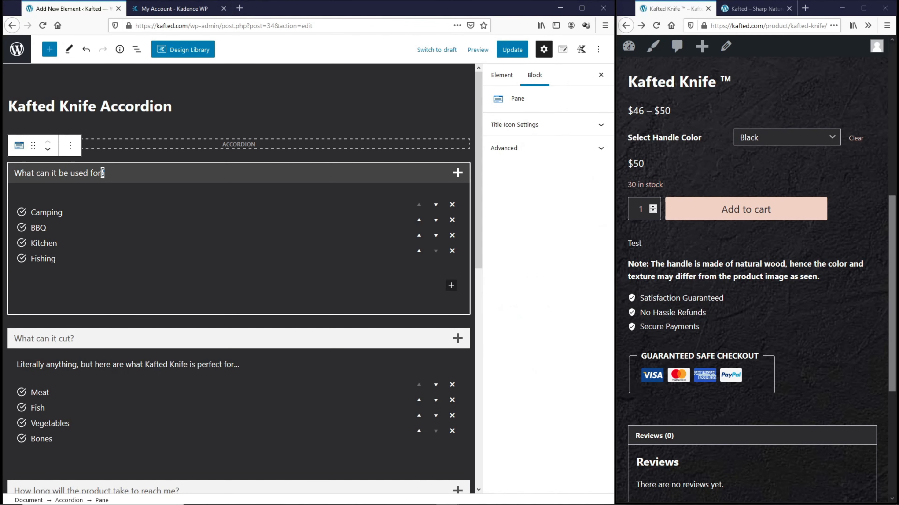
drag(119, 177, 20, 173)
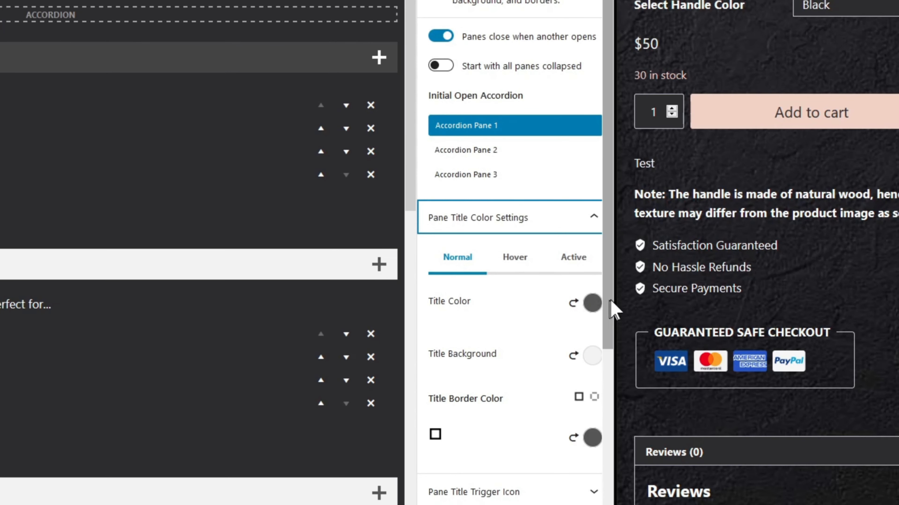
Step: Make the normal pane title text white and its background fully transparent (alpha 0)
click(597, 323)
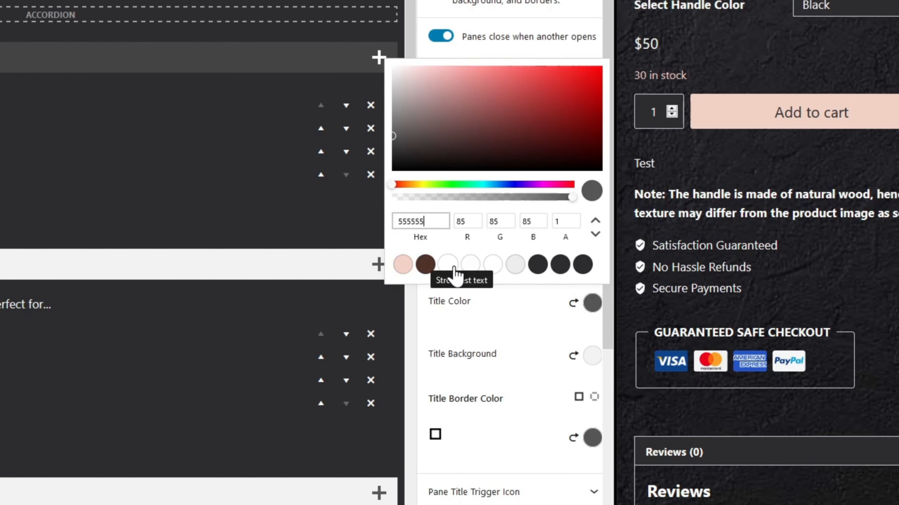
click(453, 268)
click(507, 310)
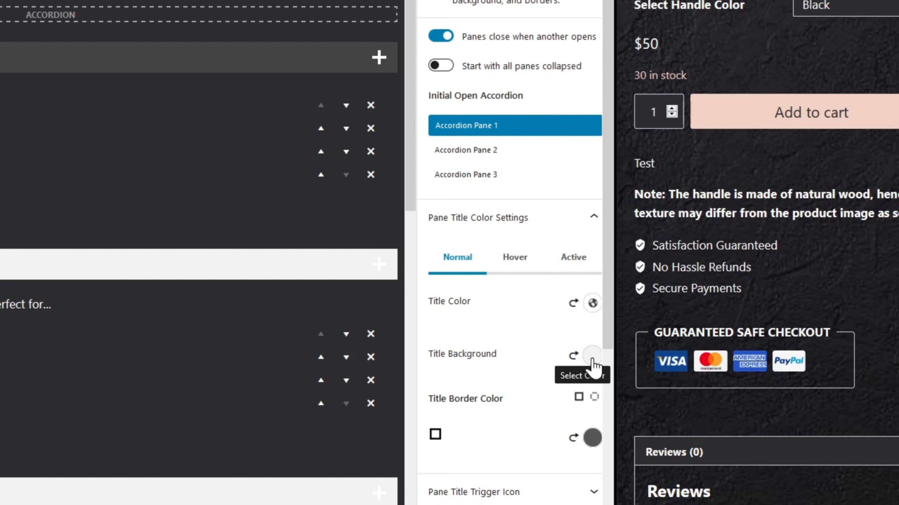
click(591, 356)
click(557, 273)
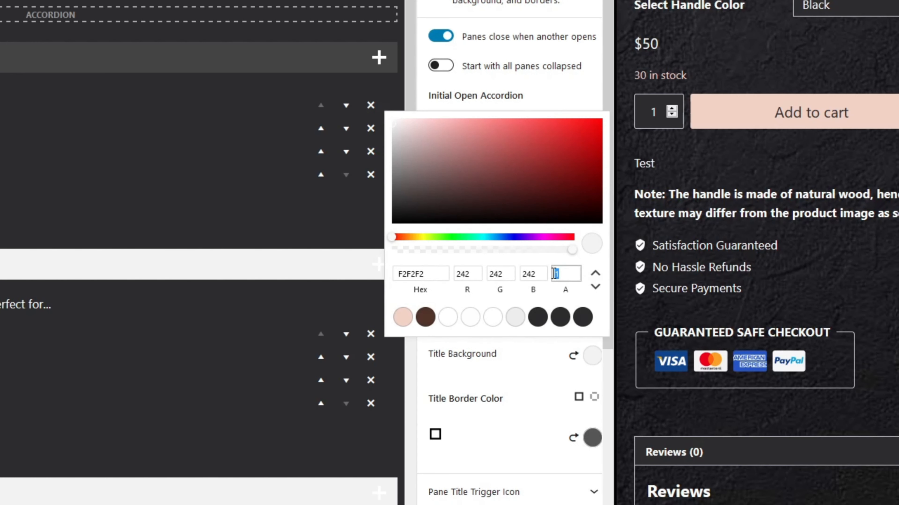
text(0)
click(549, 341)
scroll(532, 323, down, 1)
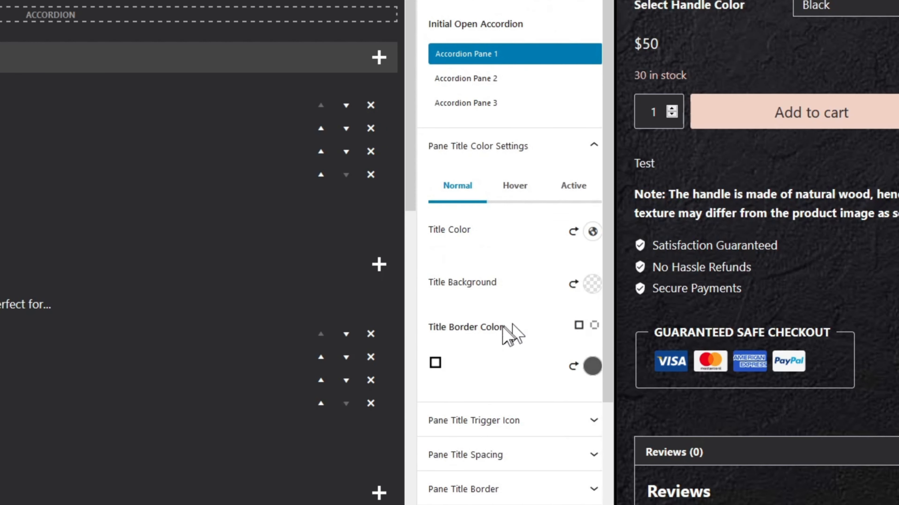
Step: Set the title border colour to white and select the Pane Title Border width for editing
click(591, 368)
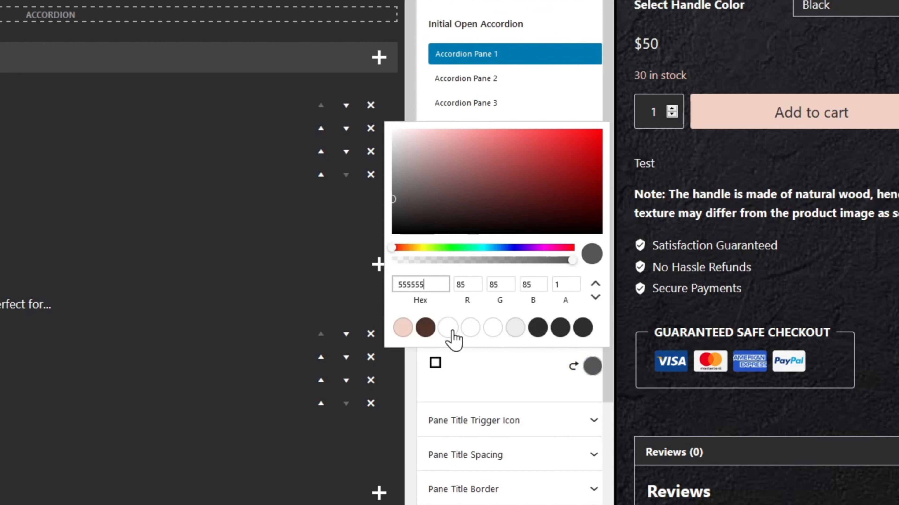
click(451, 331)
click(524, 375)
scroll(522, 376, down, 3)
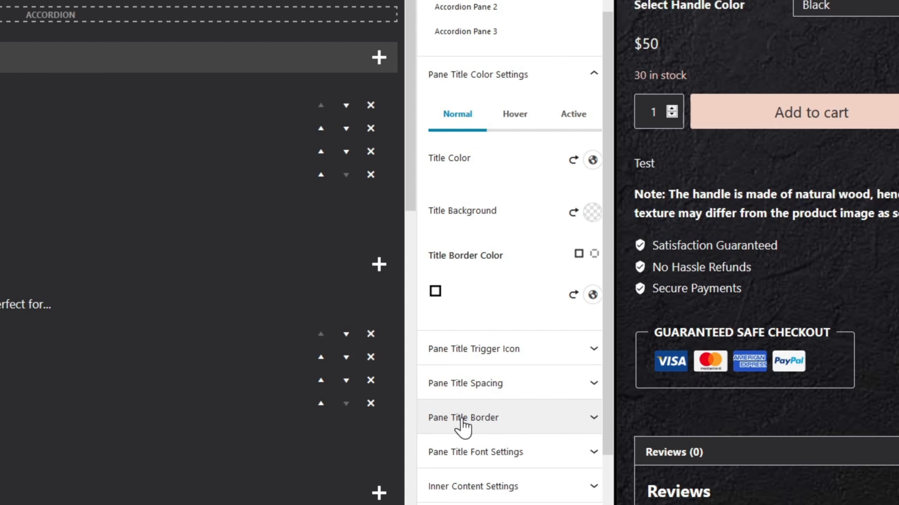
click(476, 423)
scroll(477, 425, down, 5)
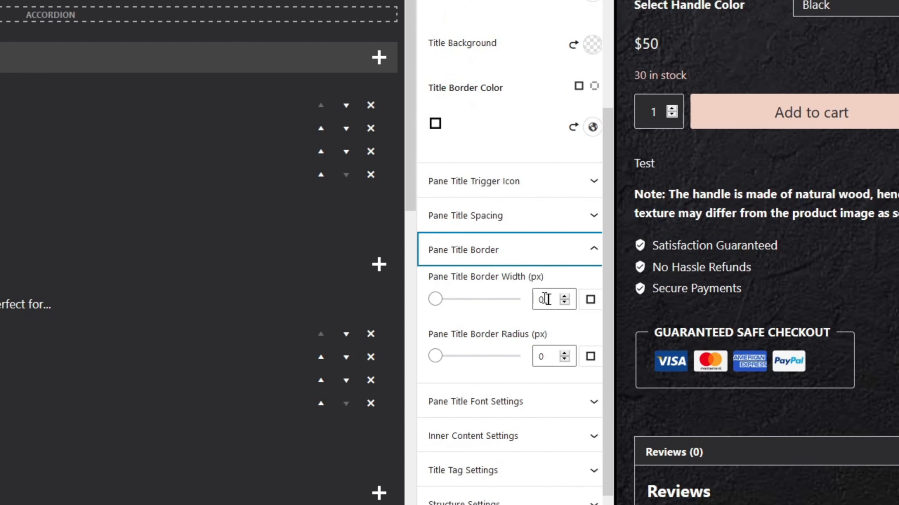
double_click(542, 300)
Step: Set the title border width to 1, then give hover titles white text on a pink background
text(1)
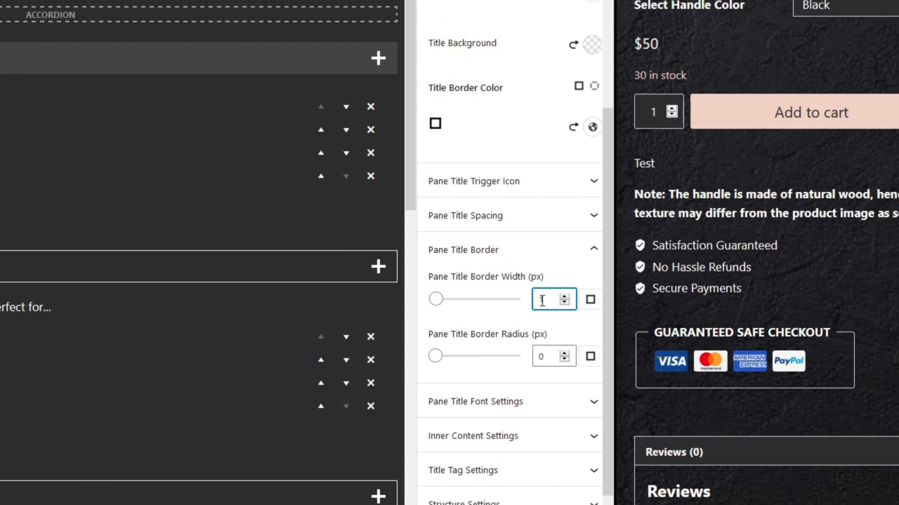
scroll(534, 216, up, 5)
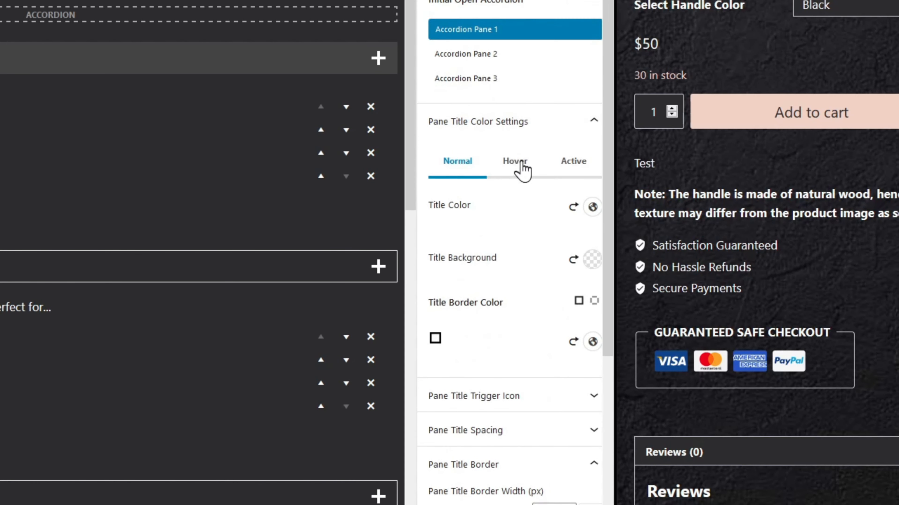
click(522, 170)
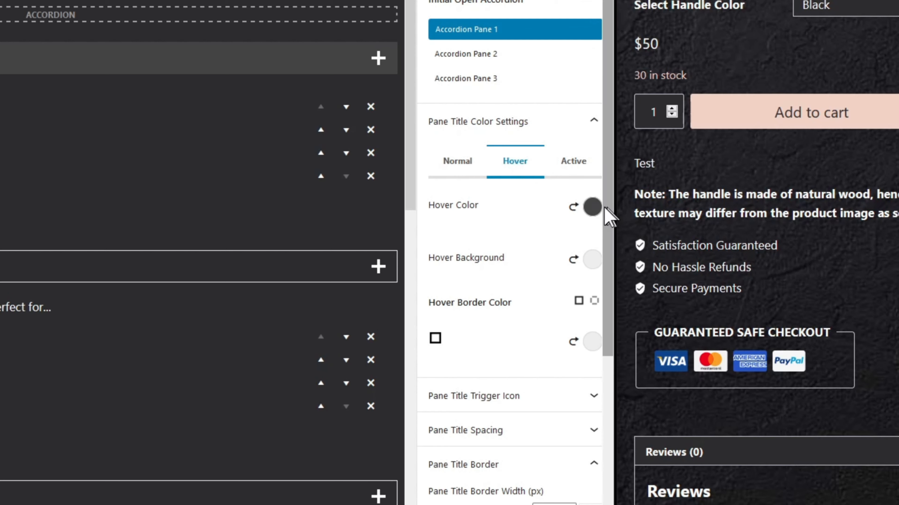
click(591, 207)
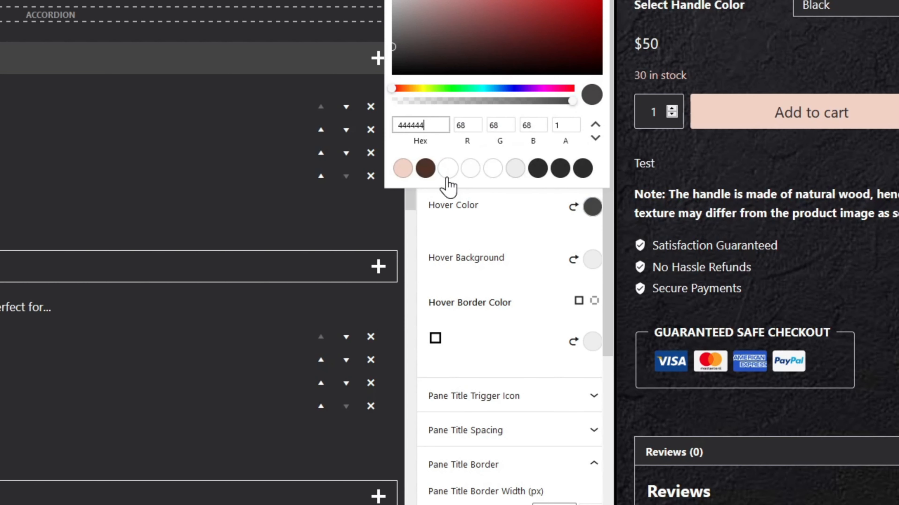
click(448, 169)
click(515, 215)
click(593, 261)
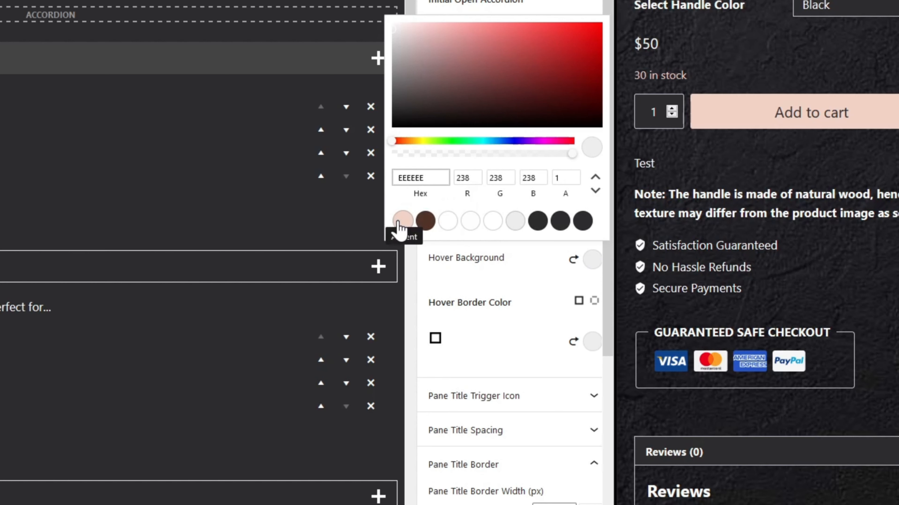
click(399, 226)
click(438, 273)
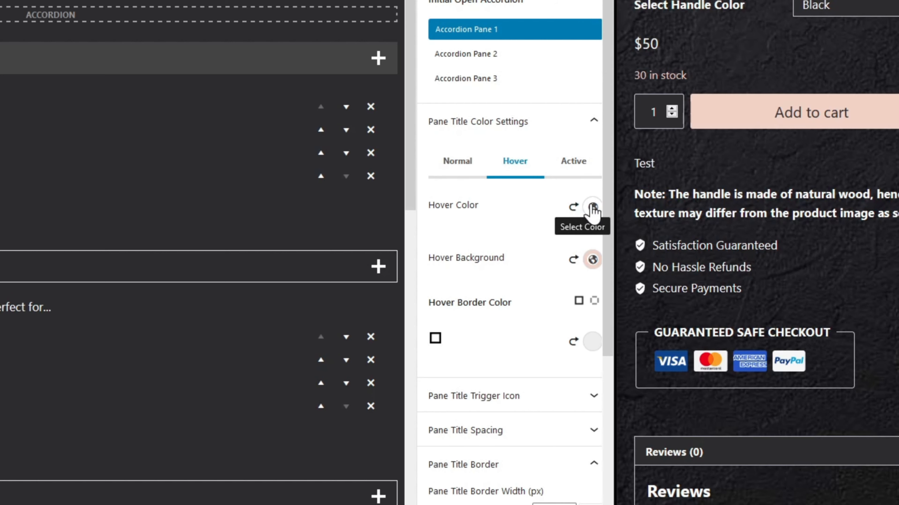
Step: Change the hover title text colour to dark 2C2C2F and review the hover border colour
click(593, 208)
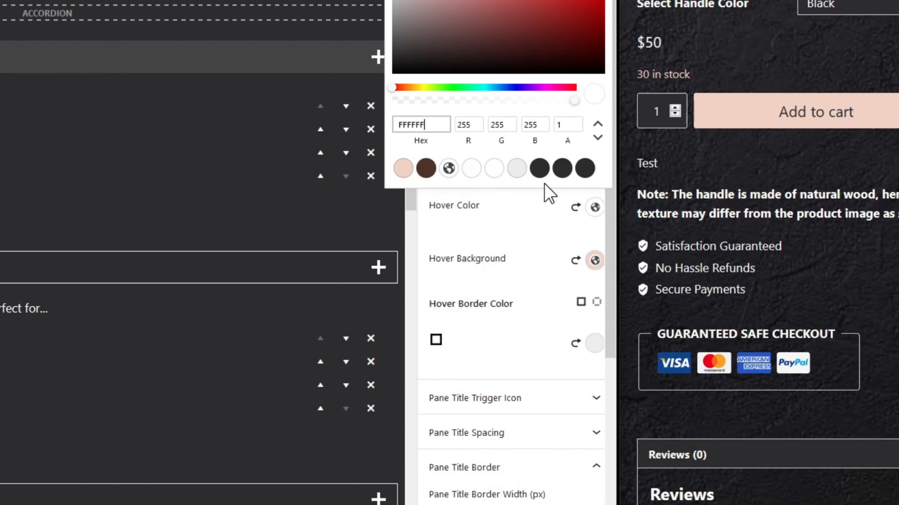
click(563, 170)
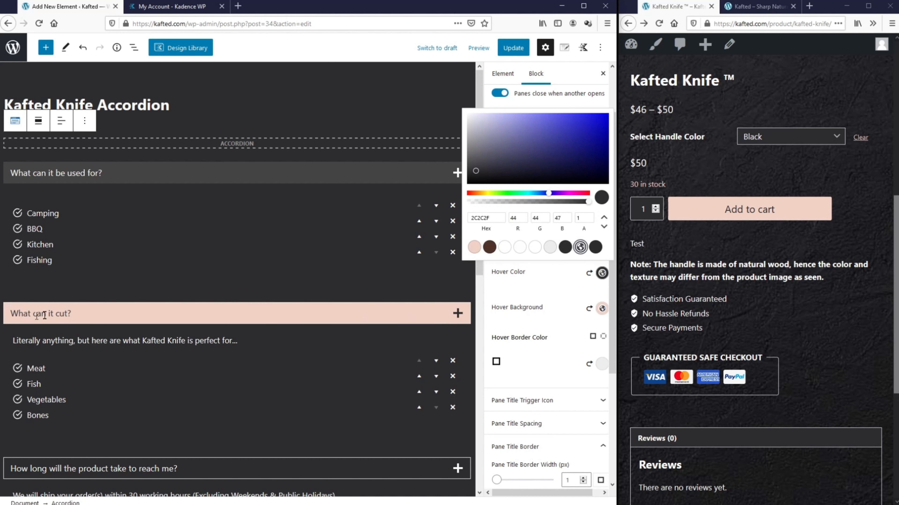
click(555, 295)
click(599, 363)
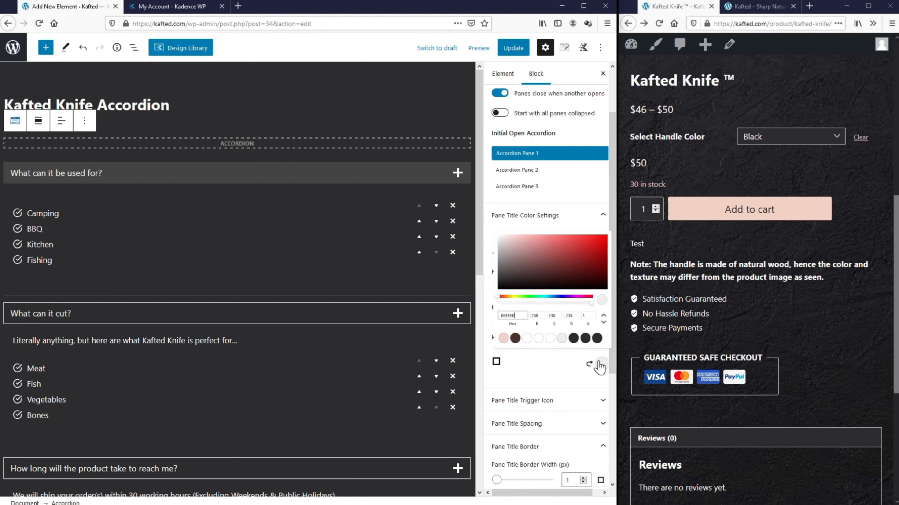
click(567, 383)
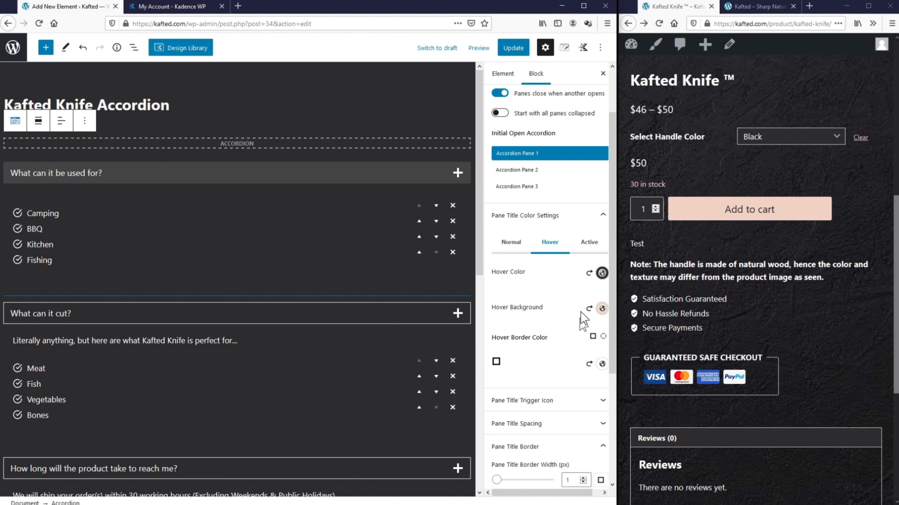
Step: Give the active pane title a new text colour, a transparent background (alpha 0) and a light border
click(589, 244)
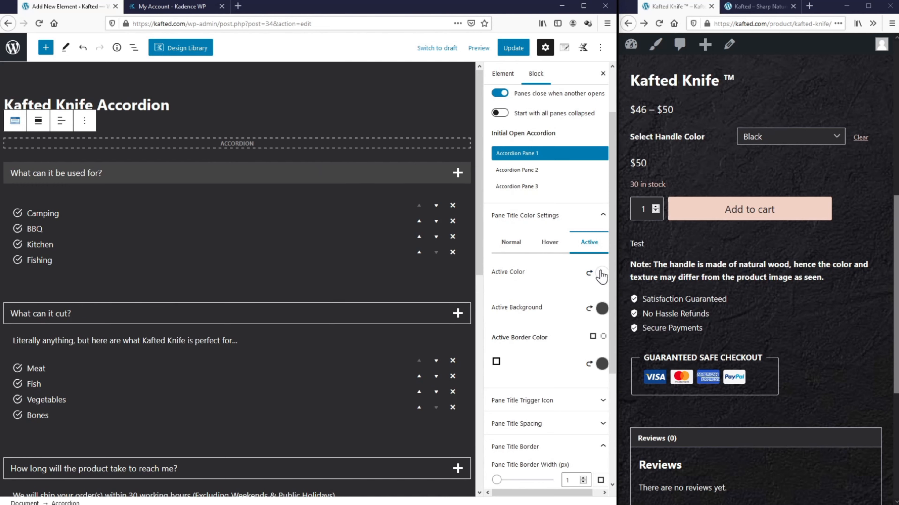
click(603, 279)
click(504, 248)
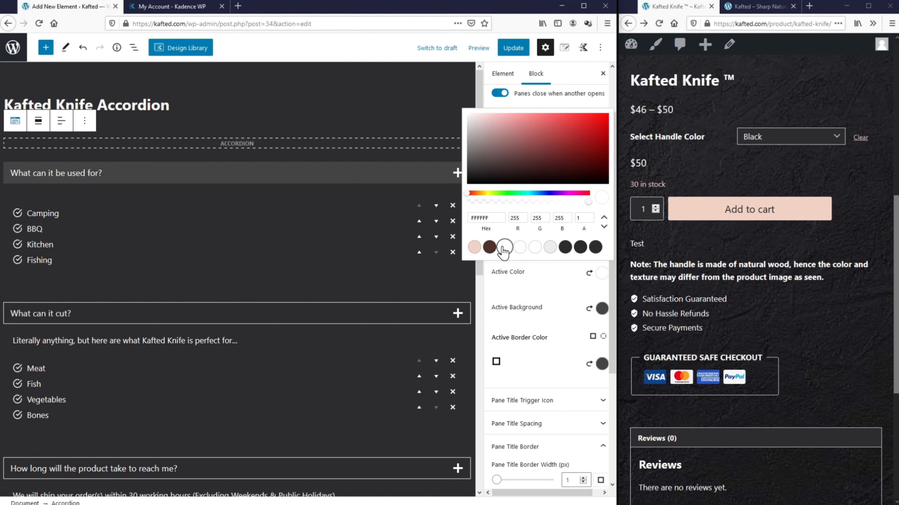
click(601, 308)
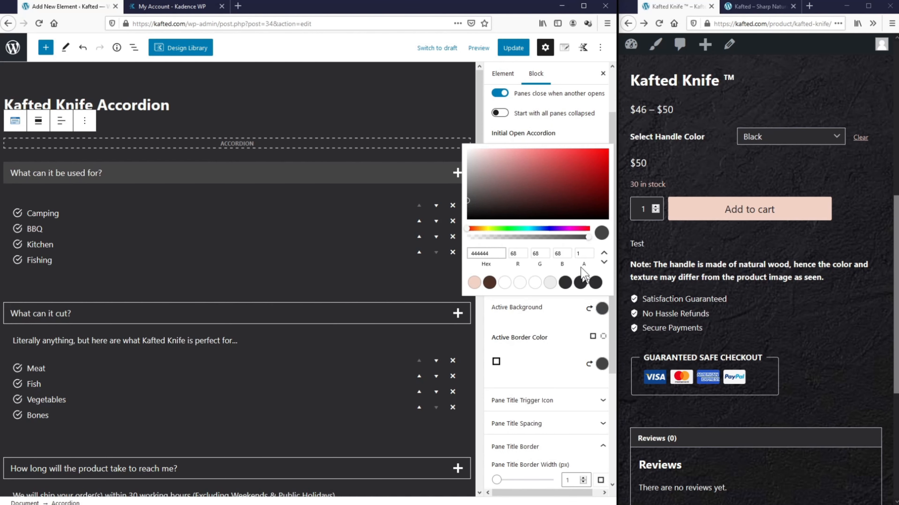
click(582, 253)
key(BackSpace)
text(0)
click(595, 346)
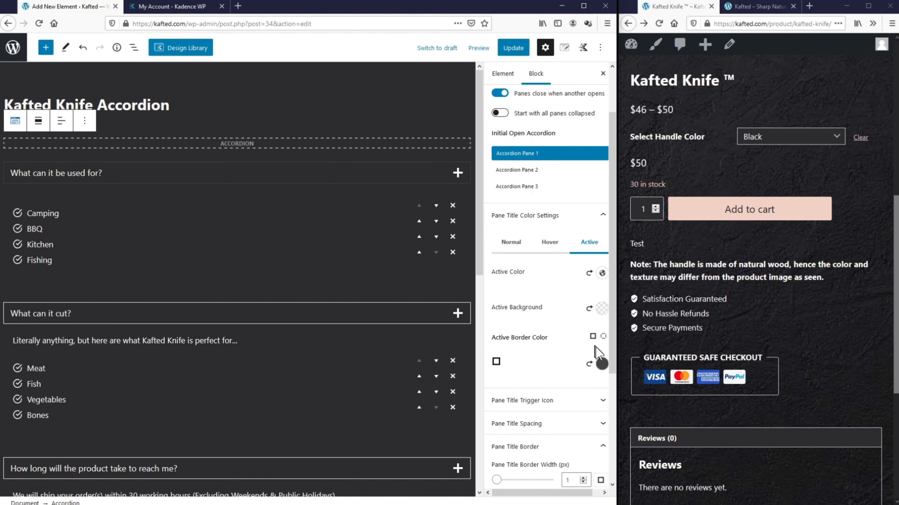
click(601, 363)
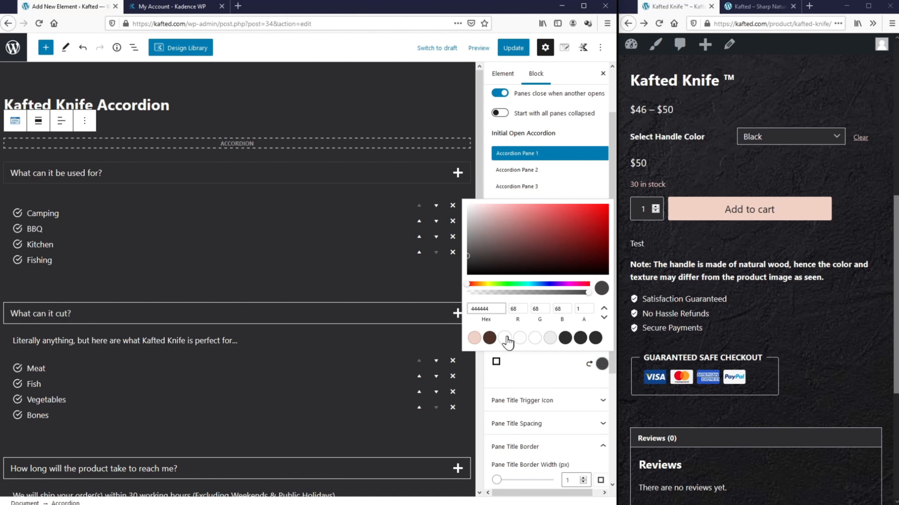
click(505, 339)
click(539, 370)
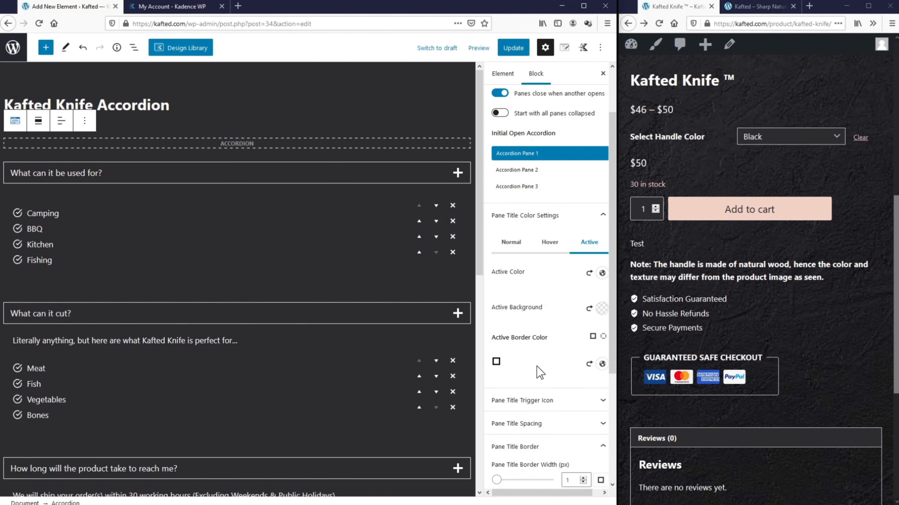
Step: Save the accordion, reload the product page, and test opening and closing each pane
click(515, 51)
click(659, 23)
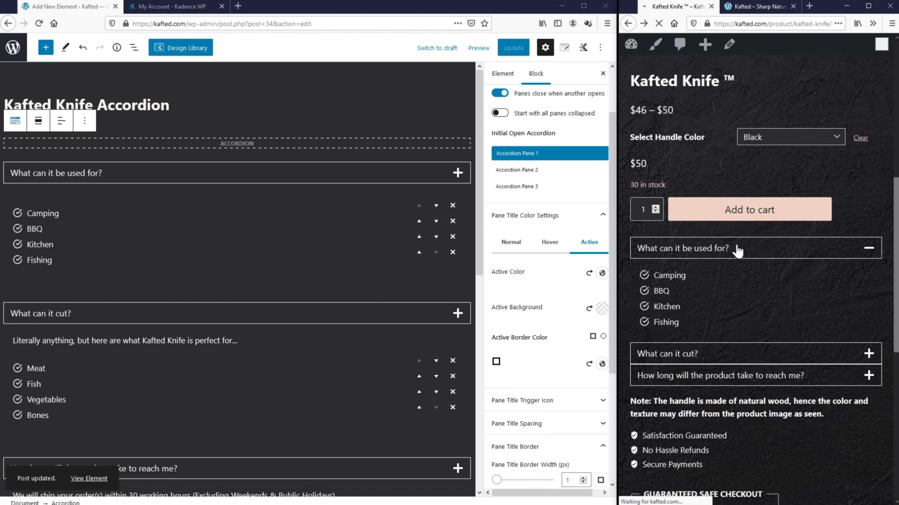
click(678, 249)
click(737, 270)
click(756, 273)
click(753, 293)
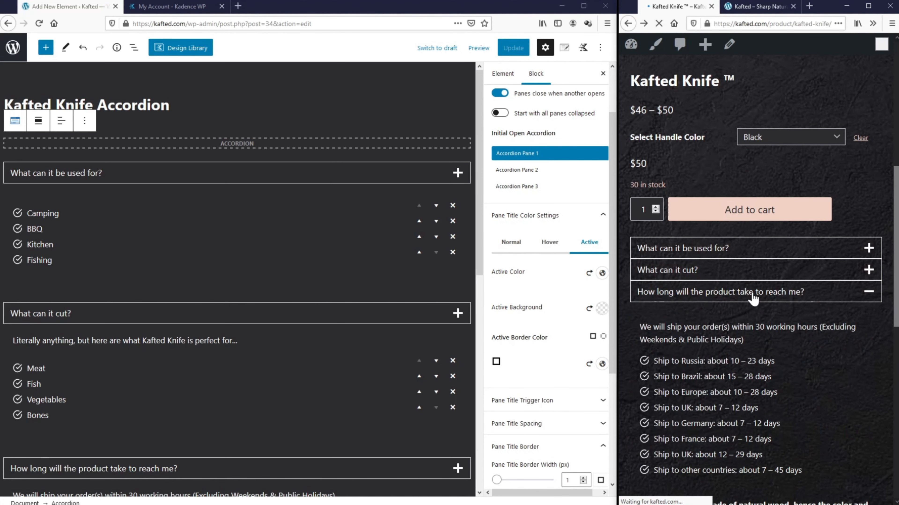
click(753, 294)
click(687, 293)
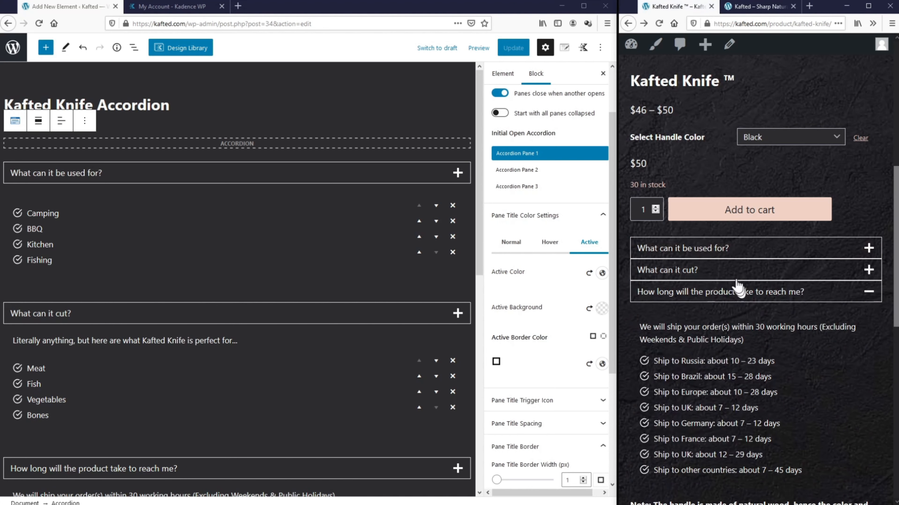
click(659, 24)
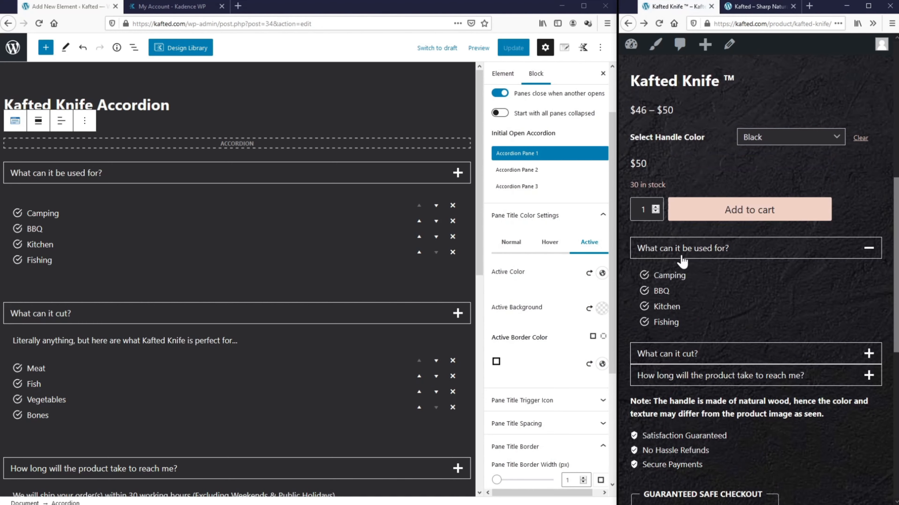
Step: Turn on 'Start with all panes collapsed', save again, and reload the product page
scroll(570, 250, up, 3)
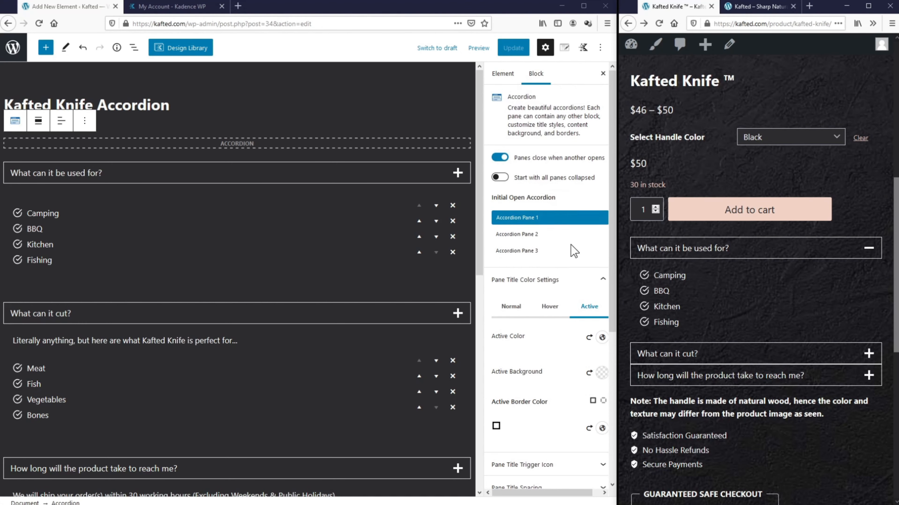
click(499, 178)
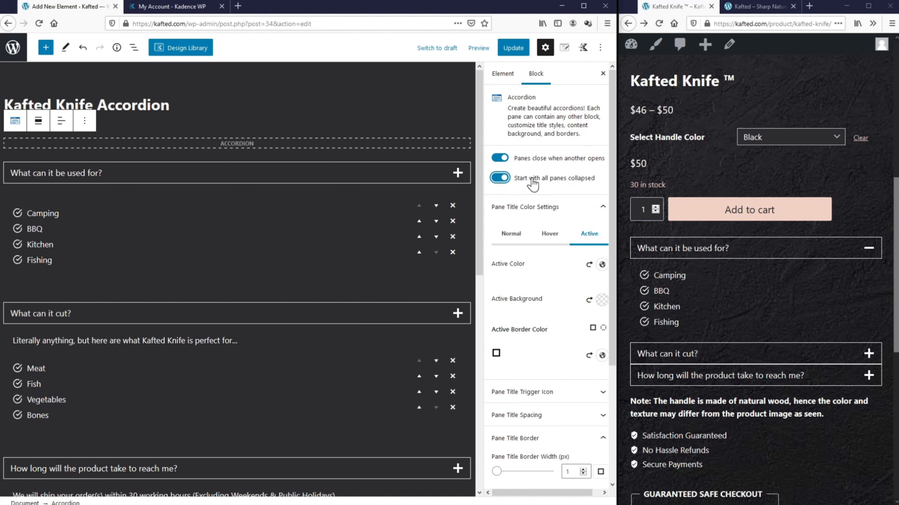
click(512, 47)
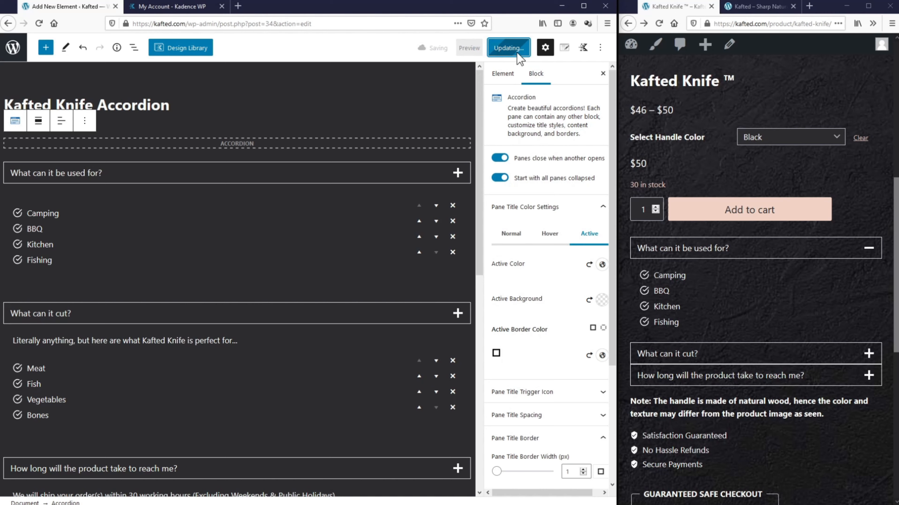
click(658, 24)
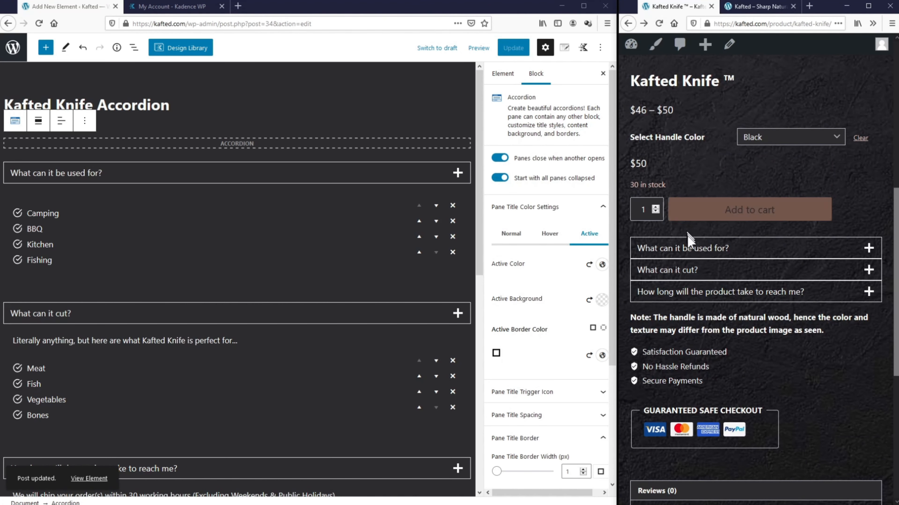
Step: Confirm on the live page that all three panes start collapsed and open and close correctly
click(716, 252)
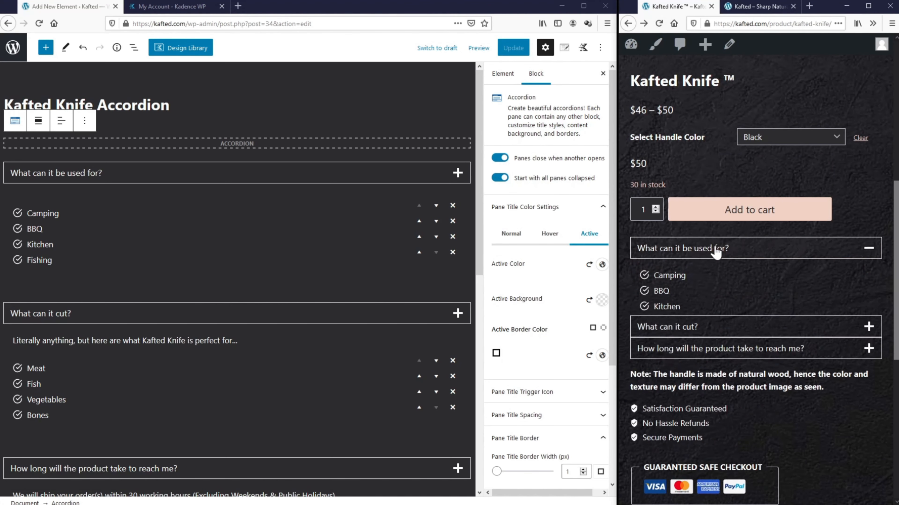
click(714, 353)
click(716, 404)
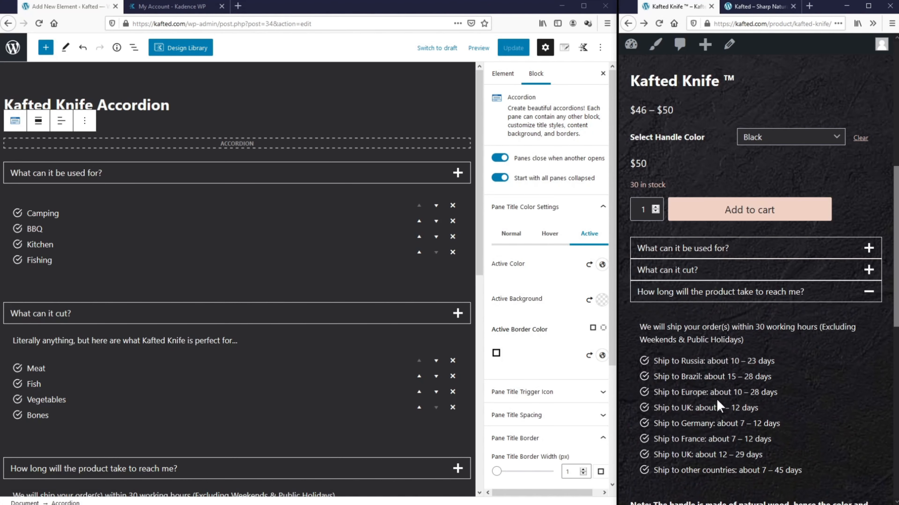
click(718, 248)
click(719, 249)
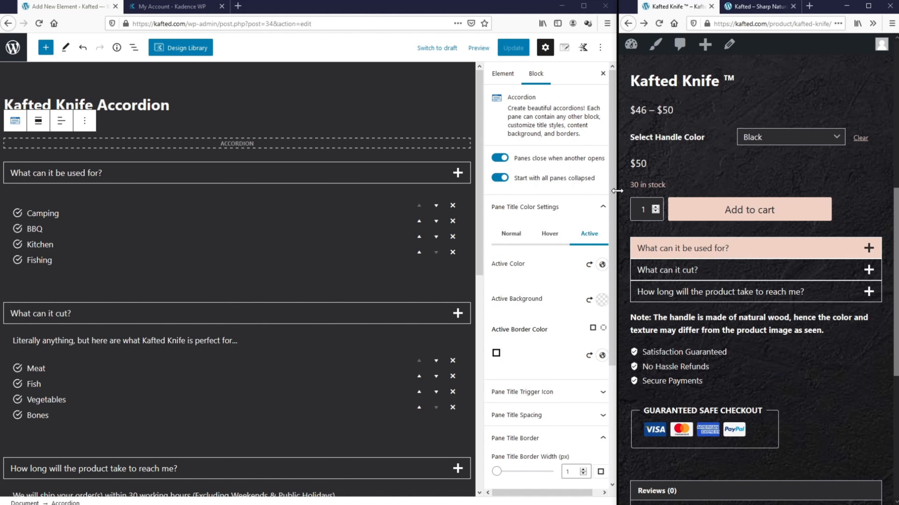
drag(618, 193, 11, 202)
scroll(388, 256, up, 5)
scroll(387, 257, up, 2)
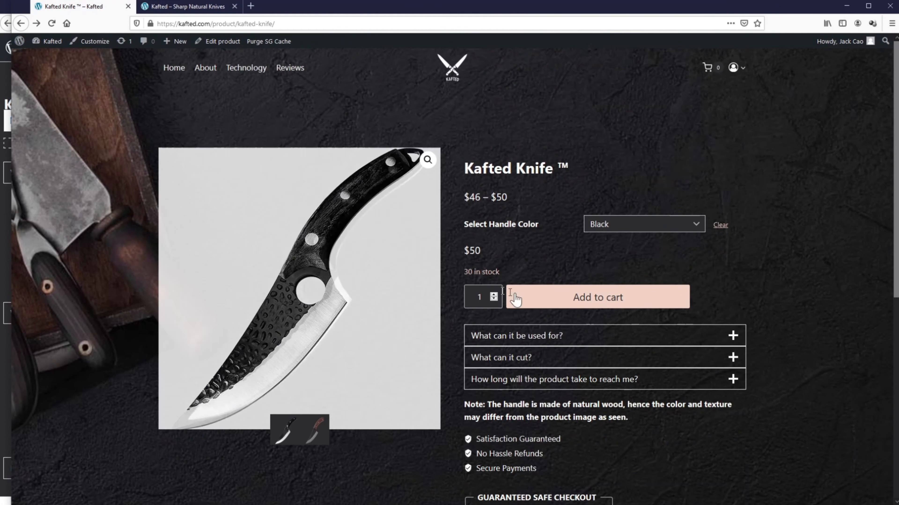
click(730, 338)
click(730, 337)
click(731, 361)
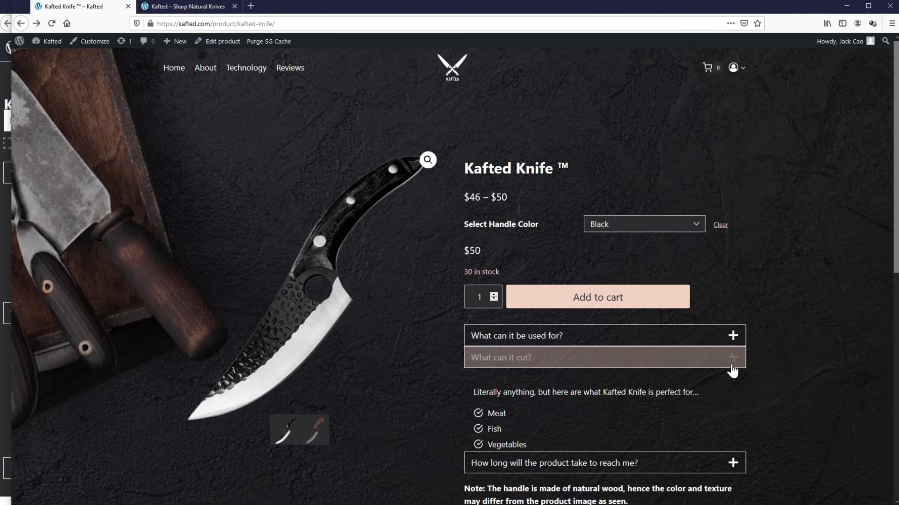
click(730, 363)
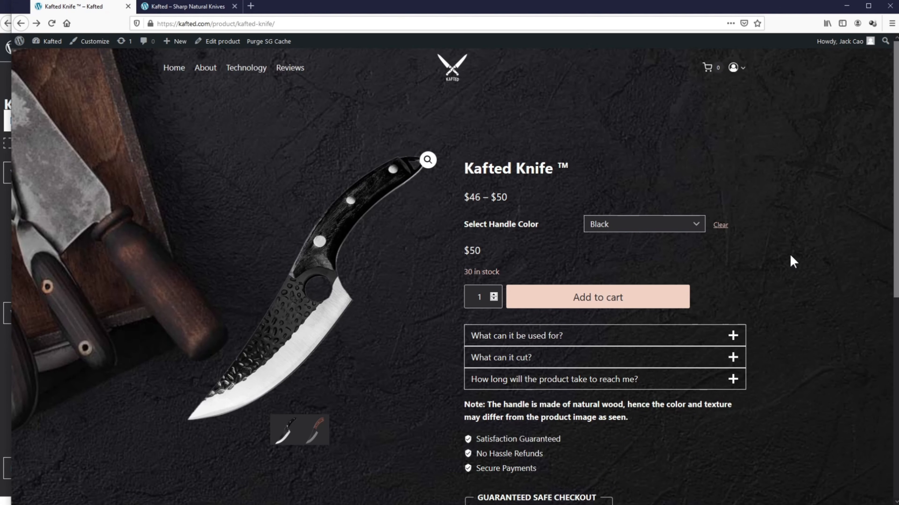
Step: Scroll the product page, then open the reference Kafted Knife page and scroll through its sections
scroll(790, 257, down, 10)
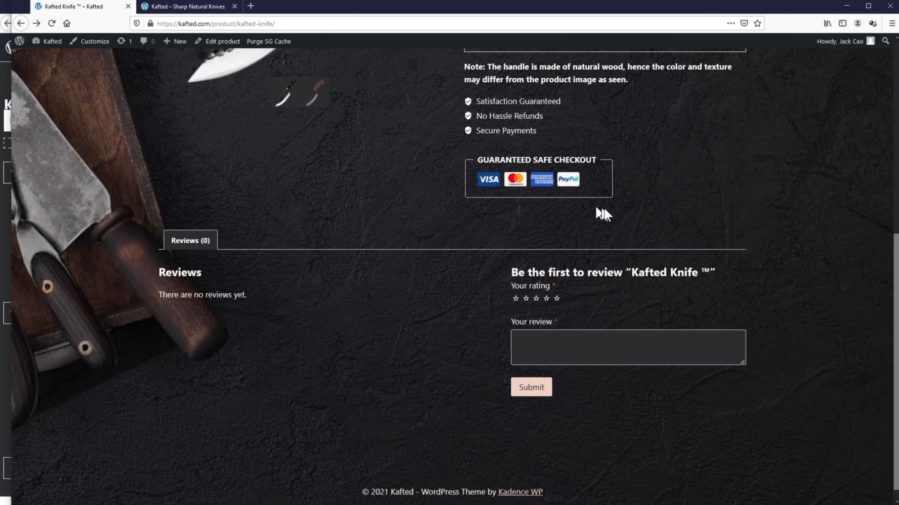
click(311, 7)
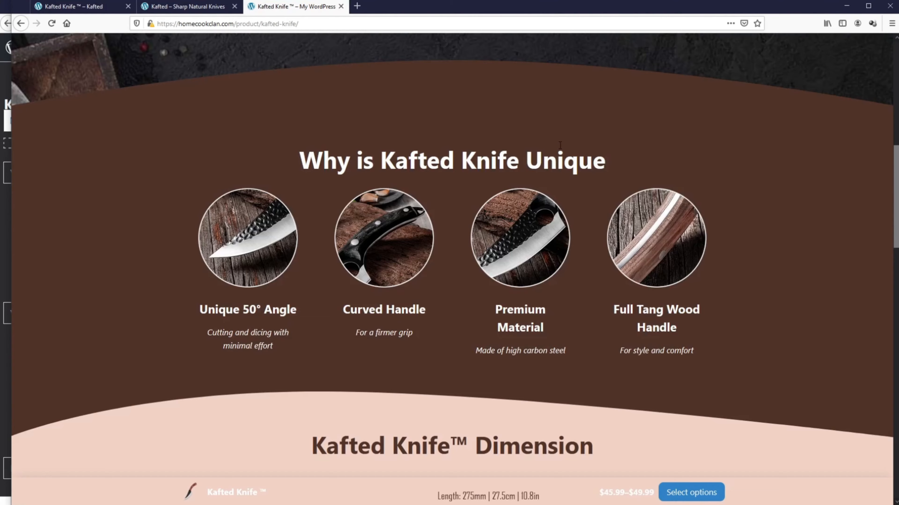
scroll(560, 147, down, 10)
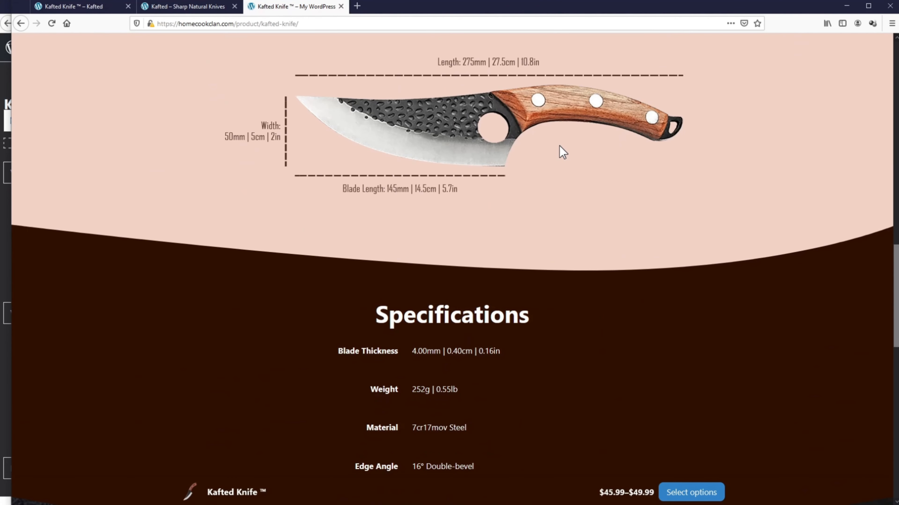
scroll(559, 146, down, 3)
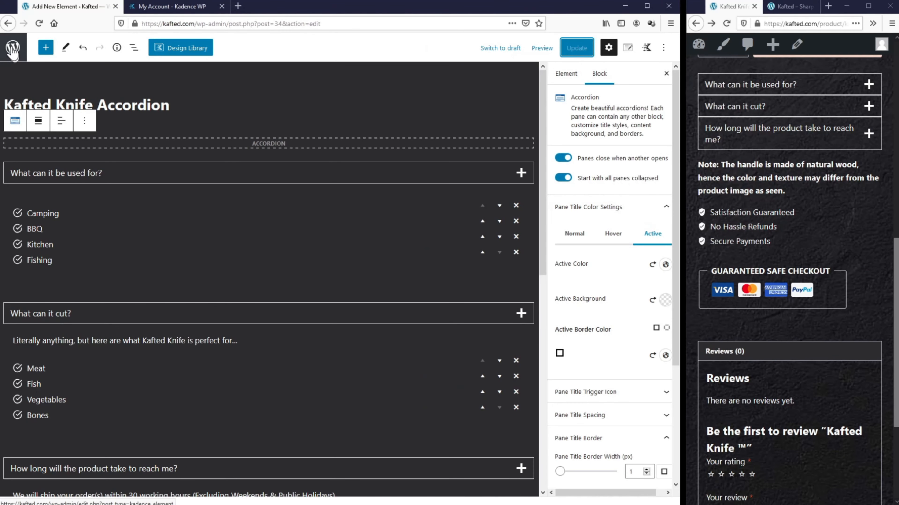
Step: Start a new default element titled 'Kafted Knife Product Details'
click(14, 53)
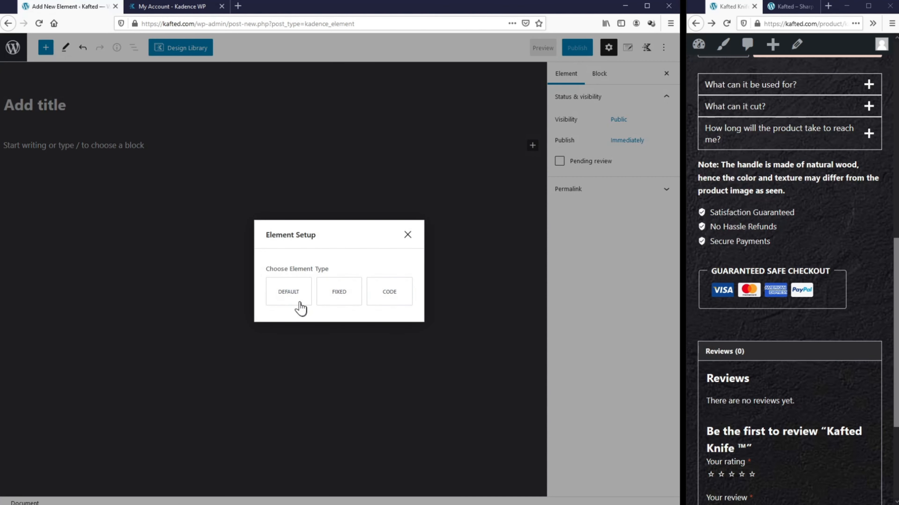
click(298, 302)
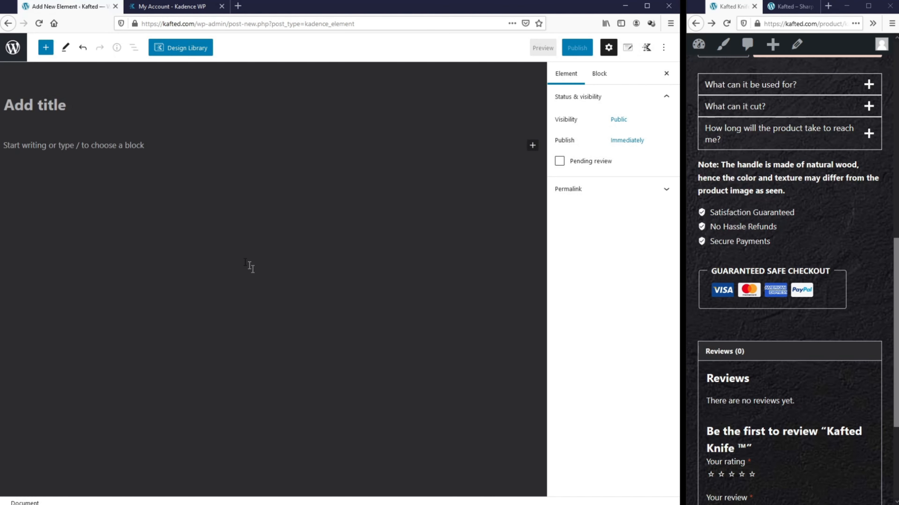
text(Kafted Knife Product Details)
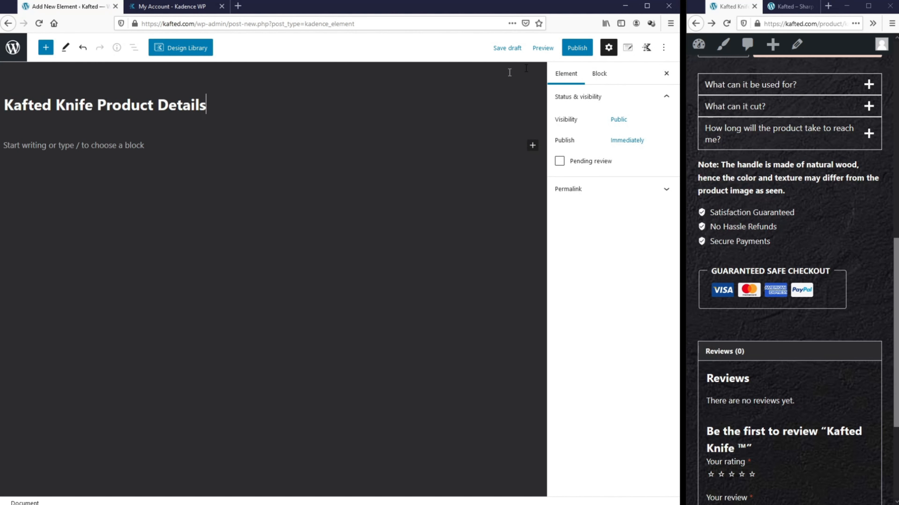
Step: Place the element in Single Product Tabs and set its priority to 9
click(627, 48)
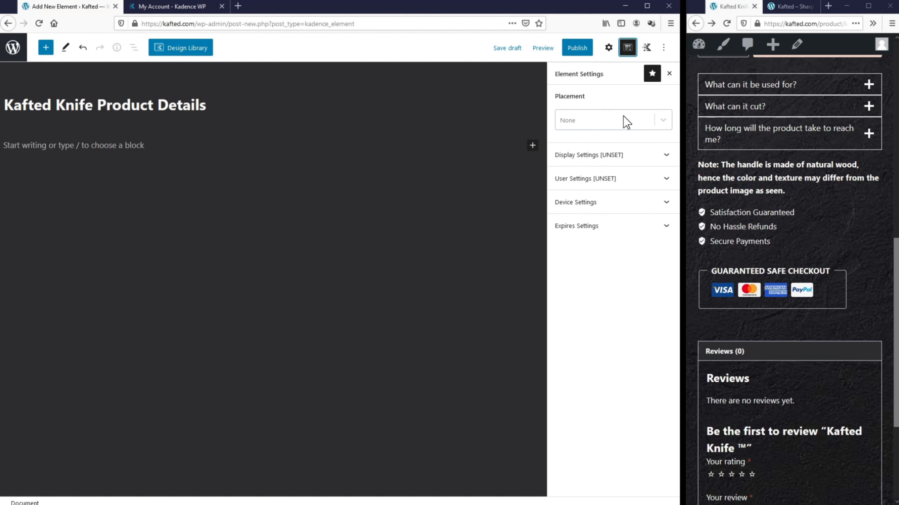
click(625, 121)
drag(666, 145, 664, 184)
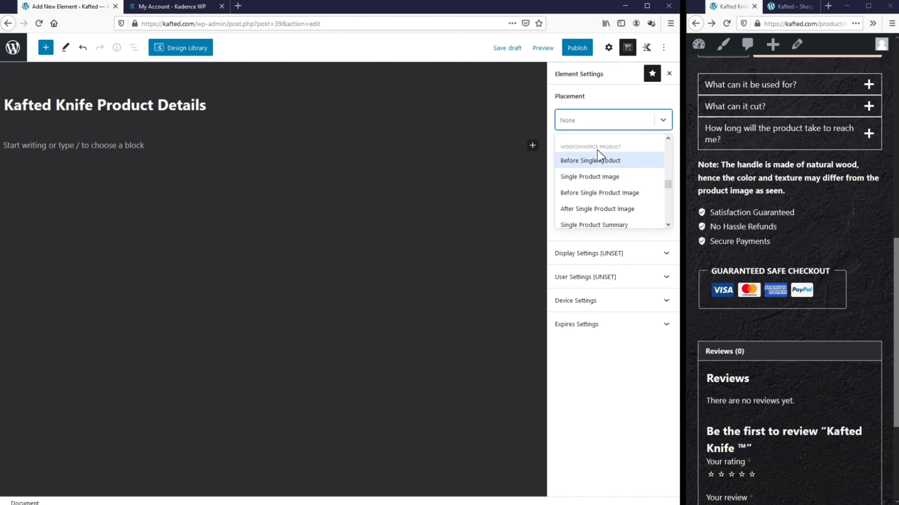
scroll(611, 164, down, 3)
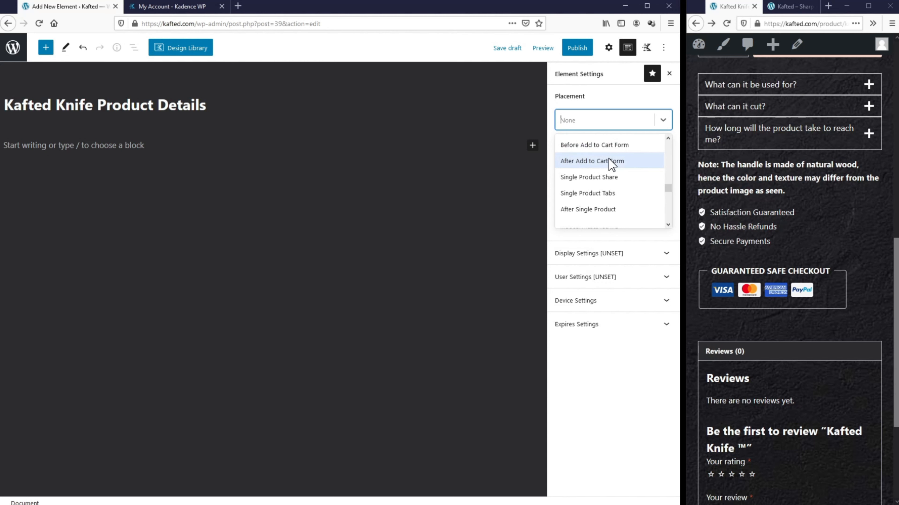
click(619, 191)
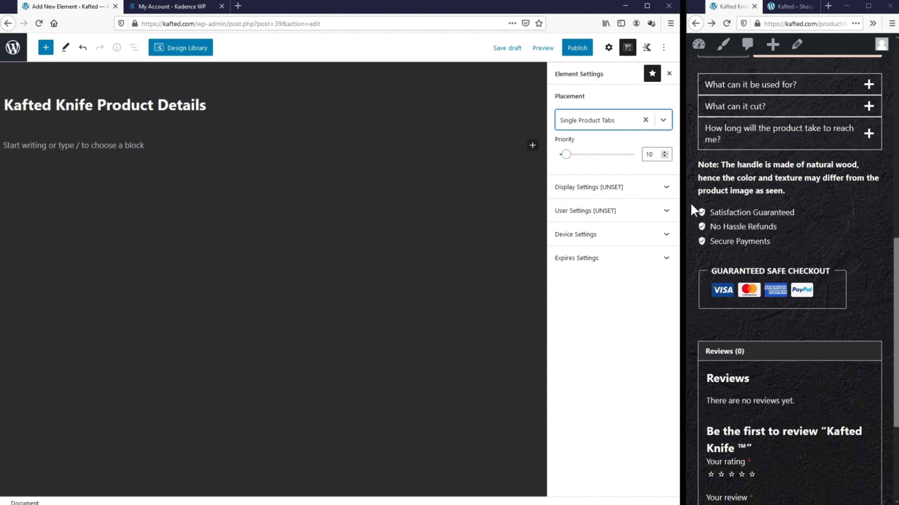
drag(686, 208, 103, 207)
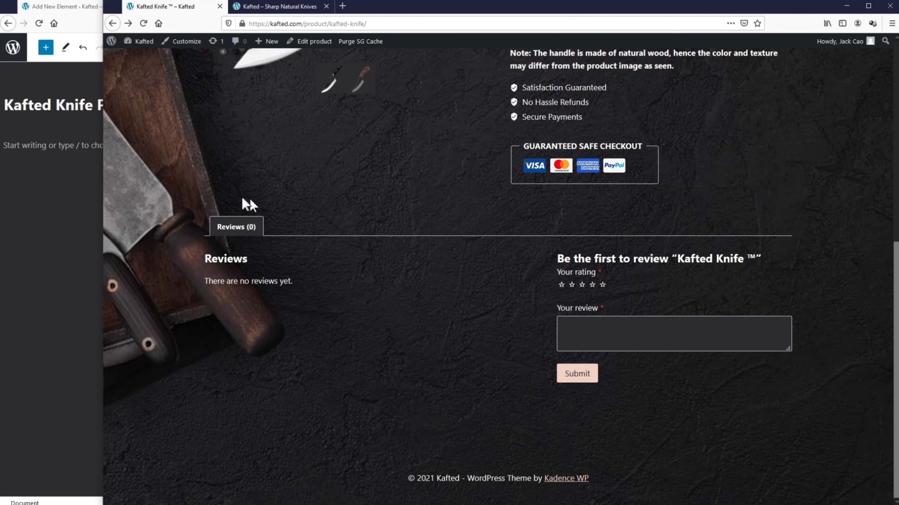
drag(101, 251, 685, 250)
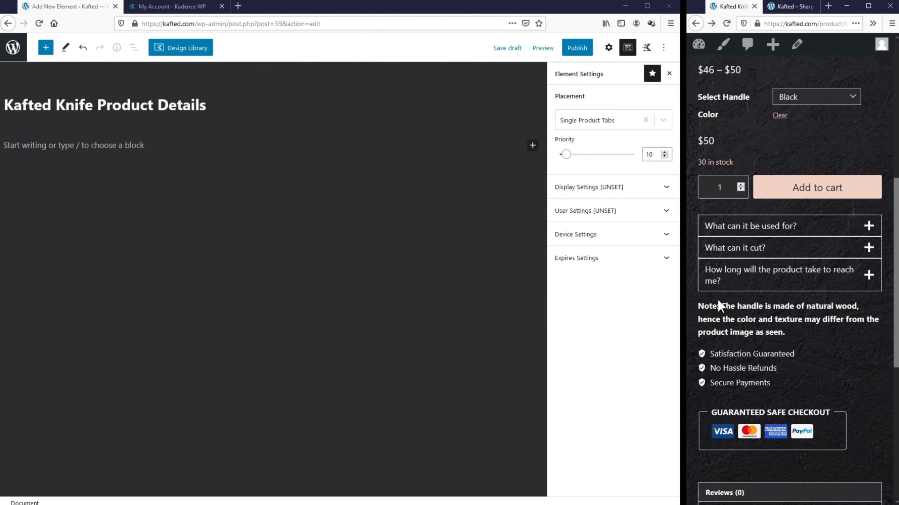
click(656, 154)
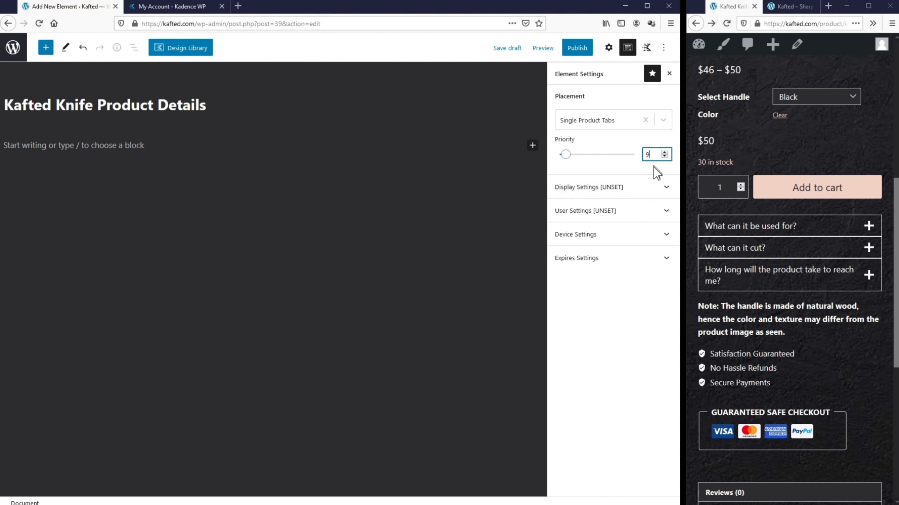
Step: Show the element on Single Products, chosen individually, limited to the Kafted Knife product
click(653, 193)
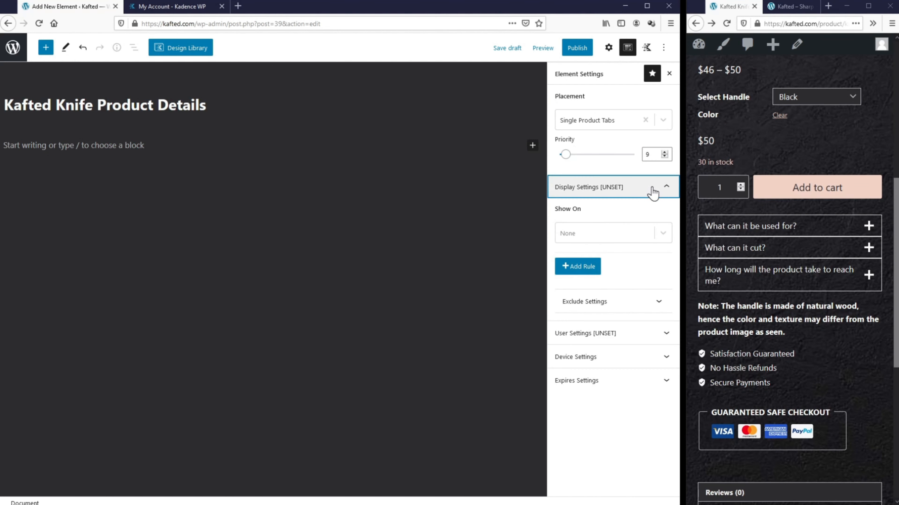
click(654, 237)
scroll(632, 285, down, 10)
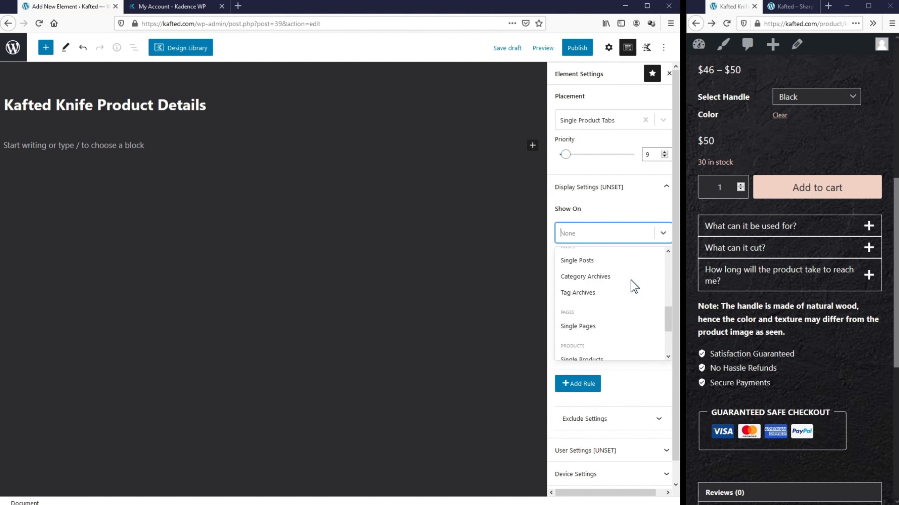
click(631, 282)
click(629, 272)
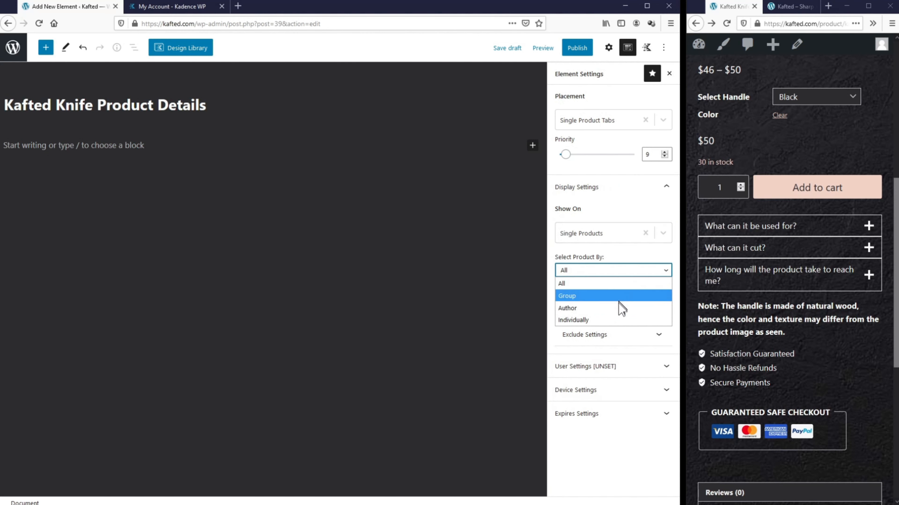
click(619, 319)
click(578, 293)
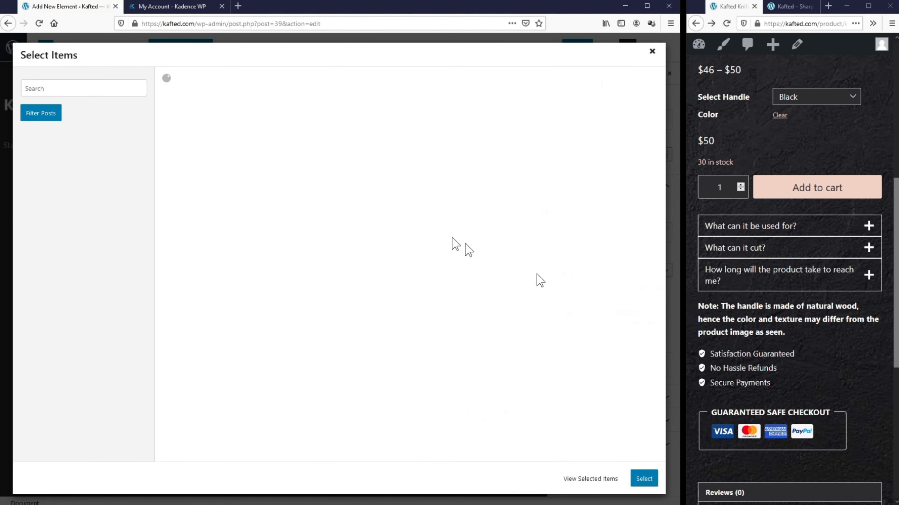
click(267, 92)
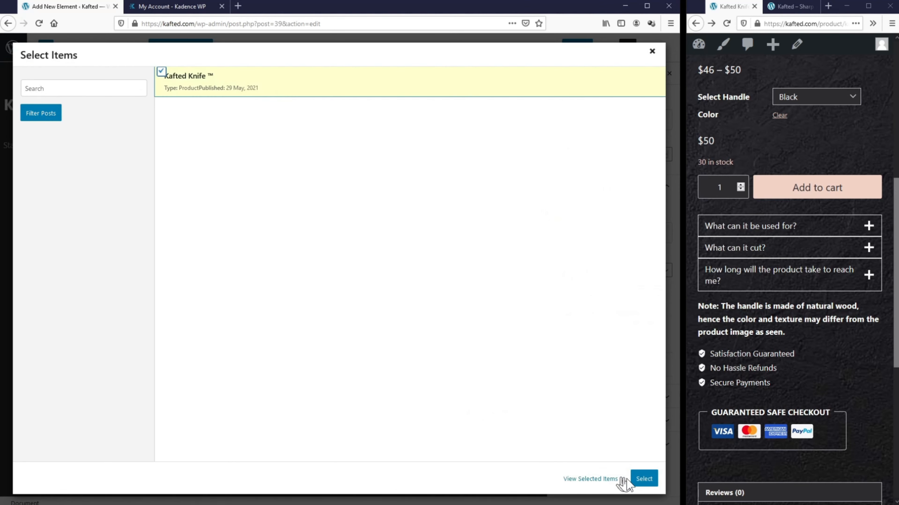
click(643, 479)
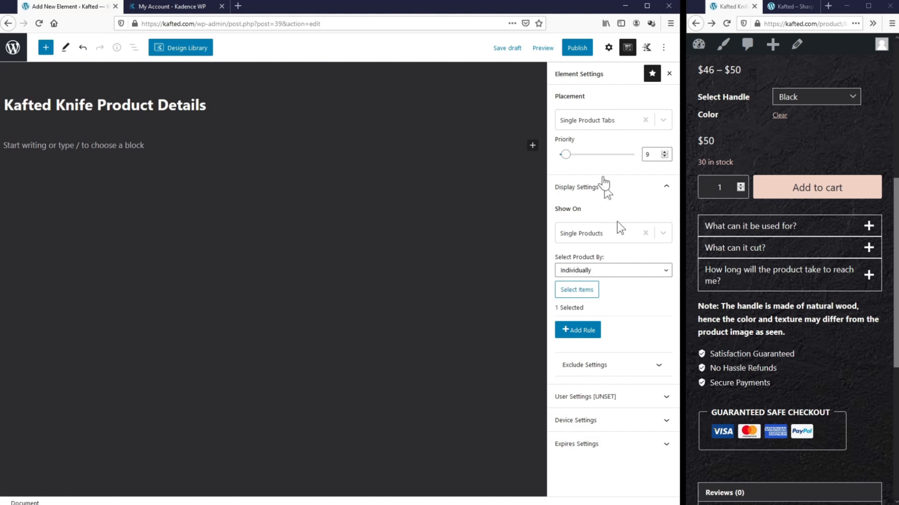
Step: Publish the element, then update it after editing the Testing paragraph
click(576, 48)
click(583, 48)
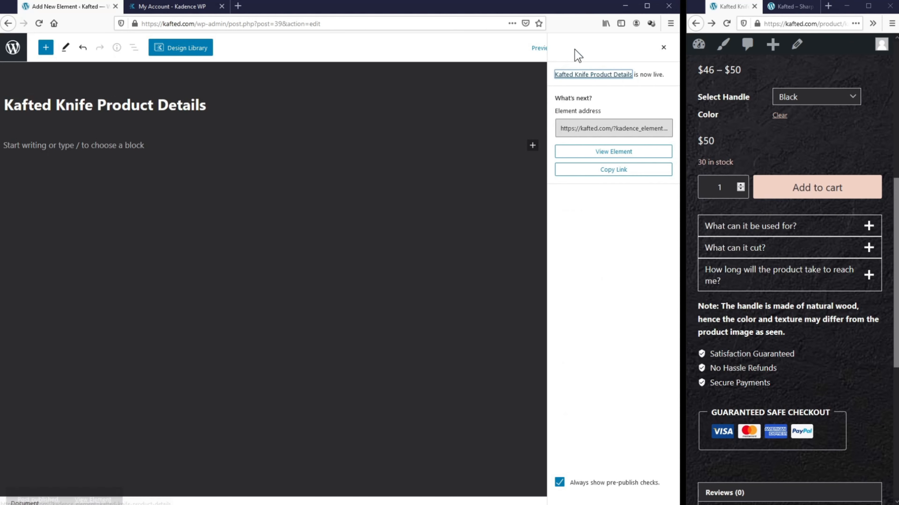
click(170, 146)
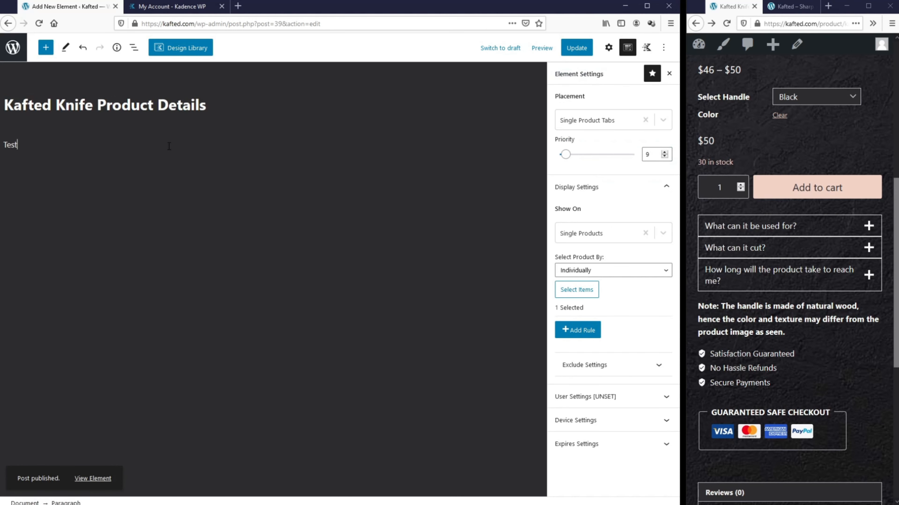
click(580, 49)
Step: Reload the live product page and confirm Testing appears above Reviews
drag(686, 106, 155, 106)
click(195, 23)
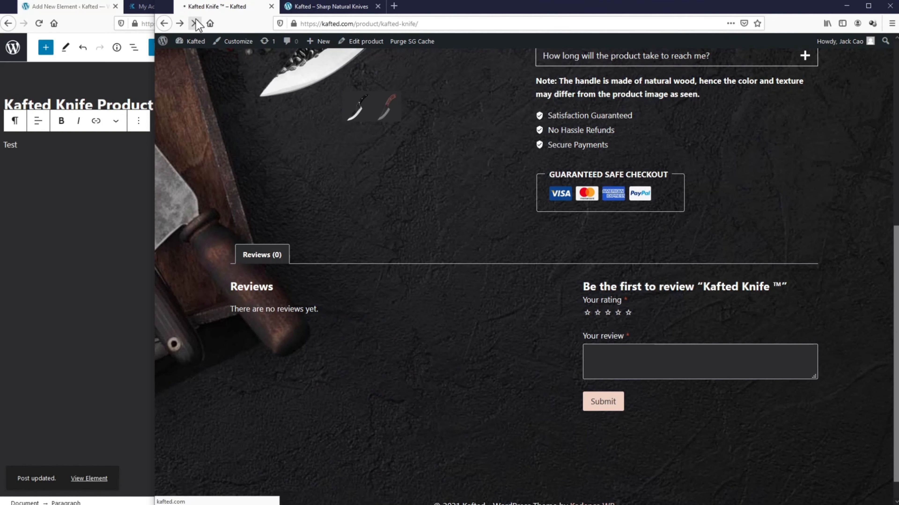
drag(155, 145, 15, 145)
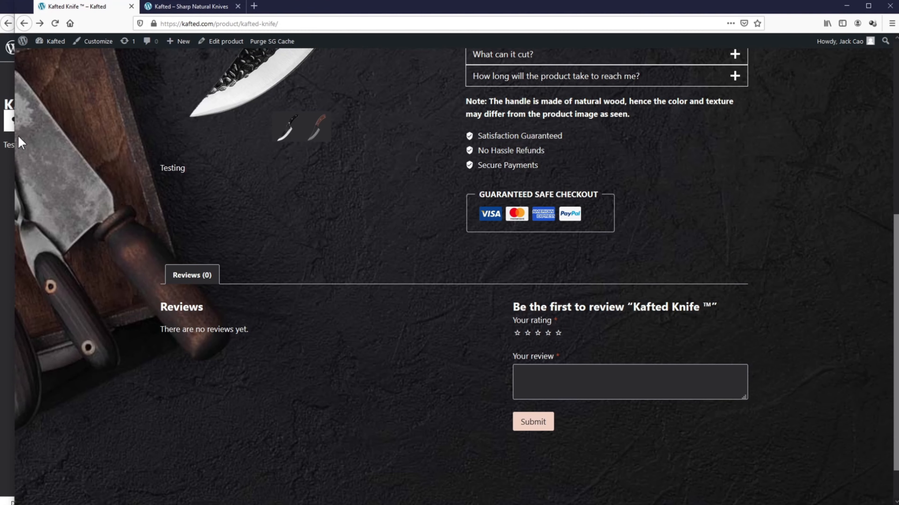
drag(16, 144, 687, 155)
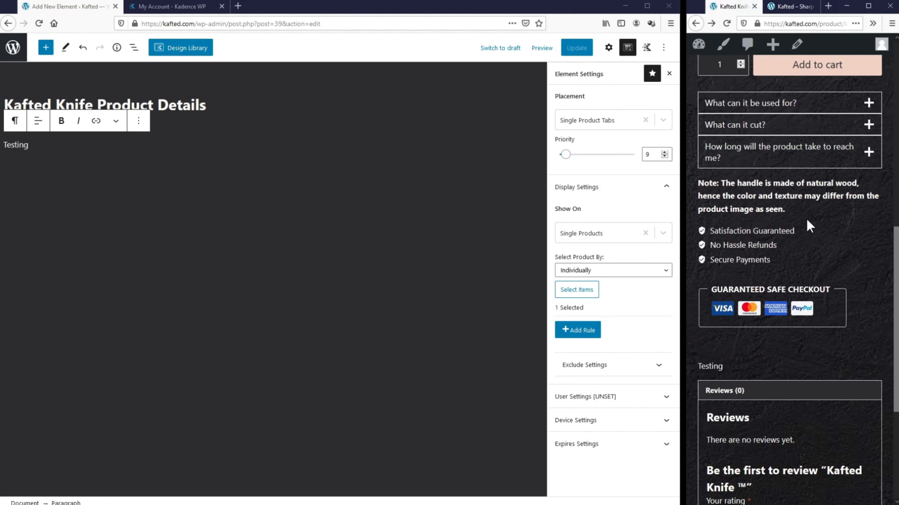
scroll(763, 330, down, 2)
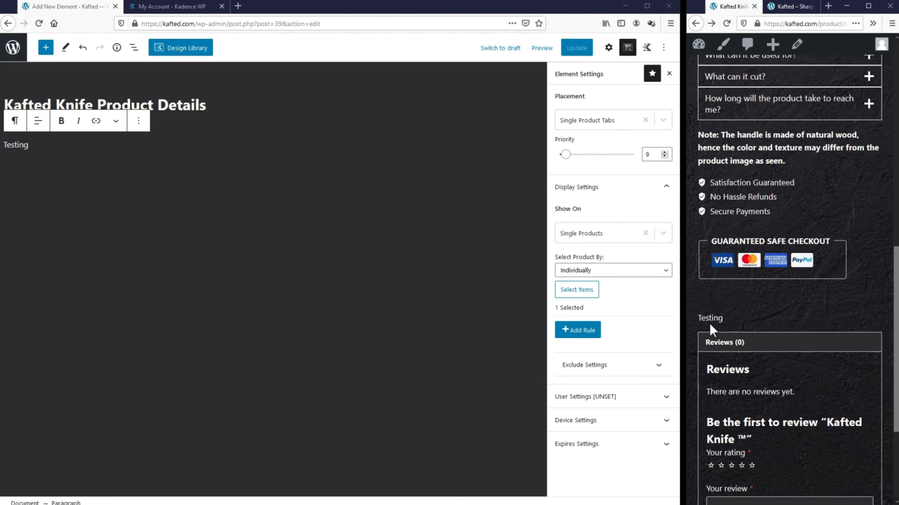
drag(722, 319, 700, 318)
Step: Replace the Testing paragraph with a full-width, single-column Row Layout
click(138, 120)
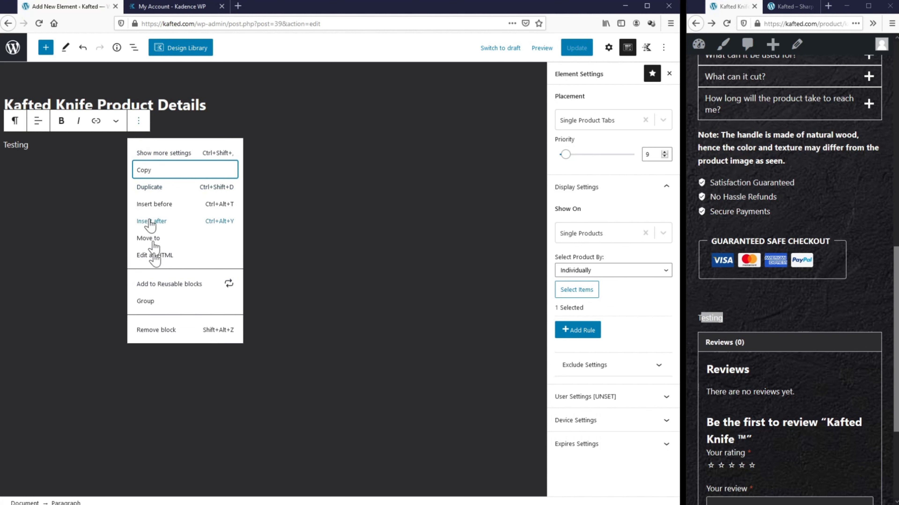
click(156, 330)
click(532, 144)
text(row)
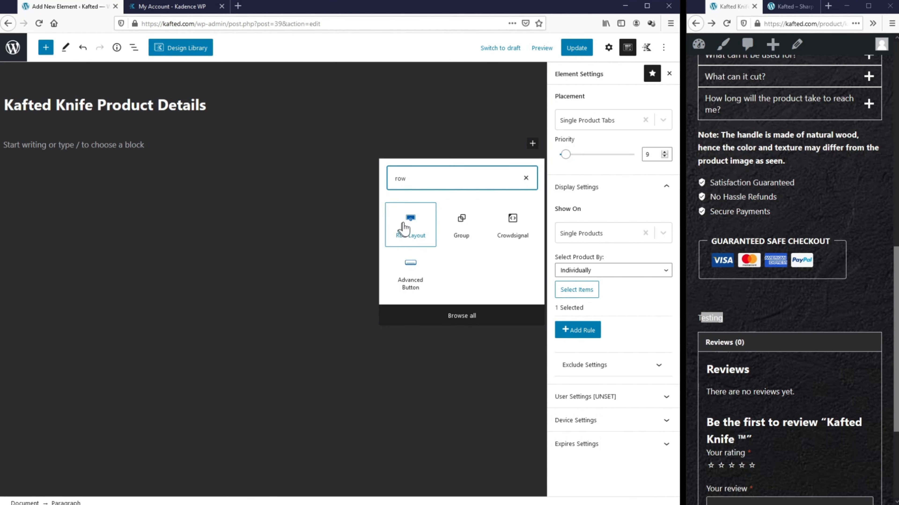
click(411, 224)
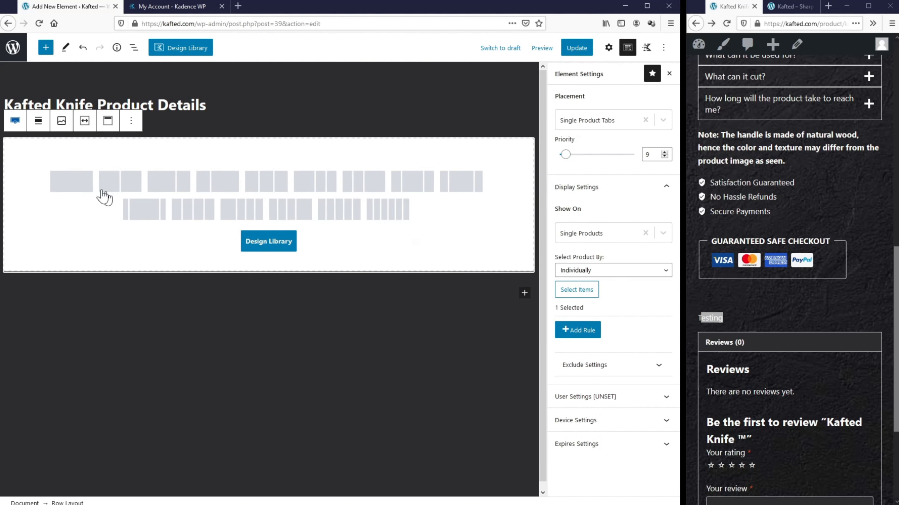
click(80, 184)
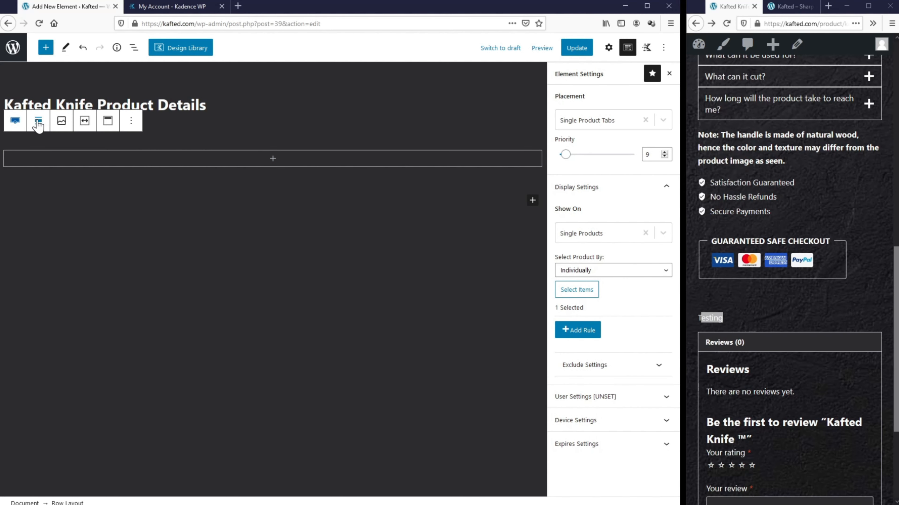
click(38, 122)
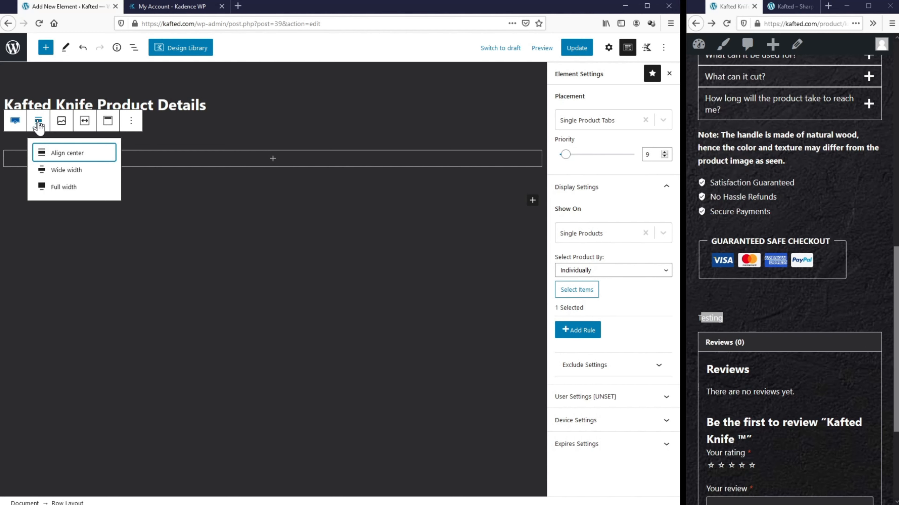
click(54, 187)
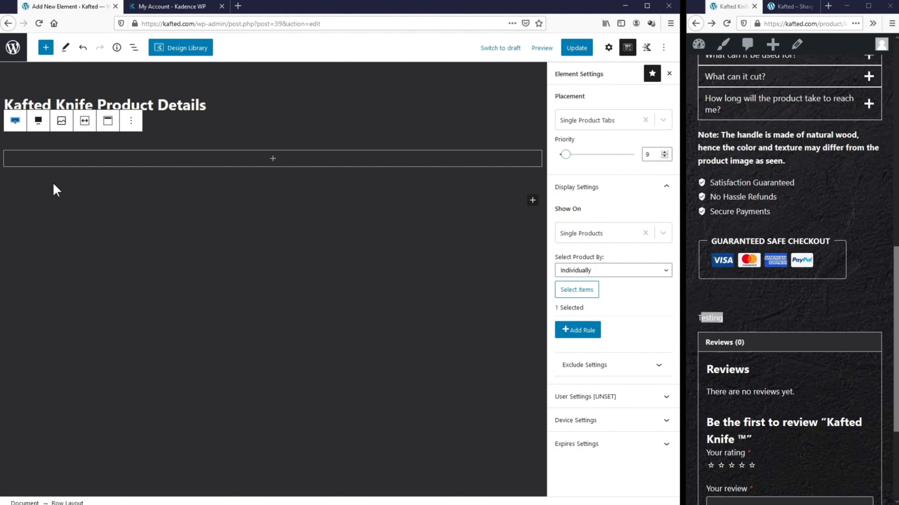
Step: Give the row a dome-shaped bottom divider coloured dark brown (4F3328)
click(609, 48)
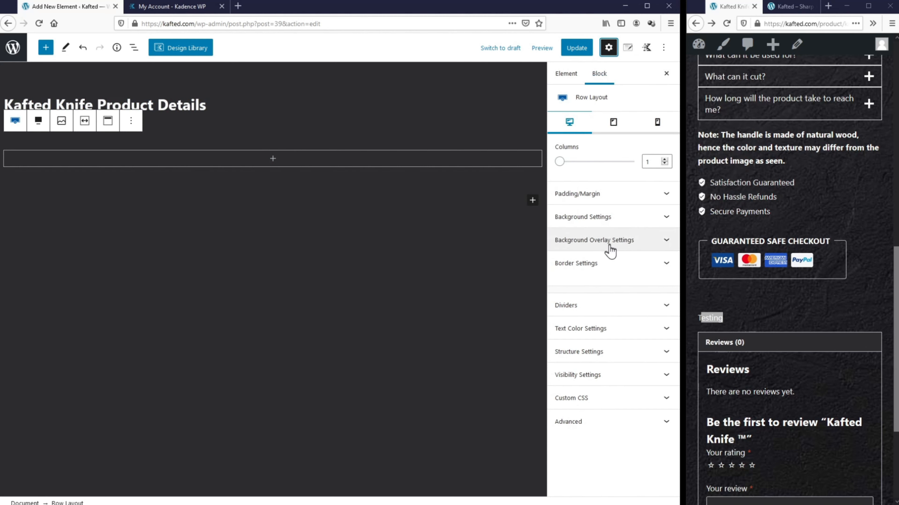
click(603, 306)
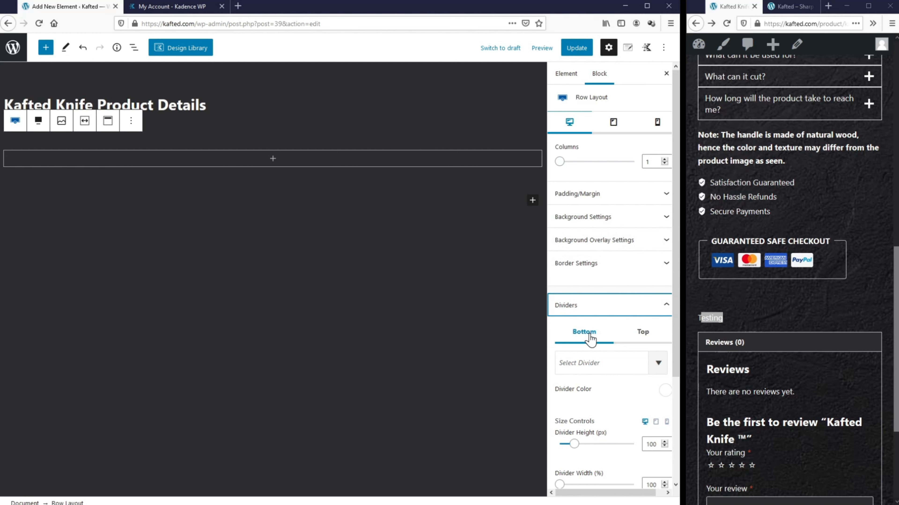
click(589, 366)
scroll(585, 352, down, 1)
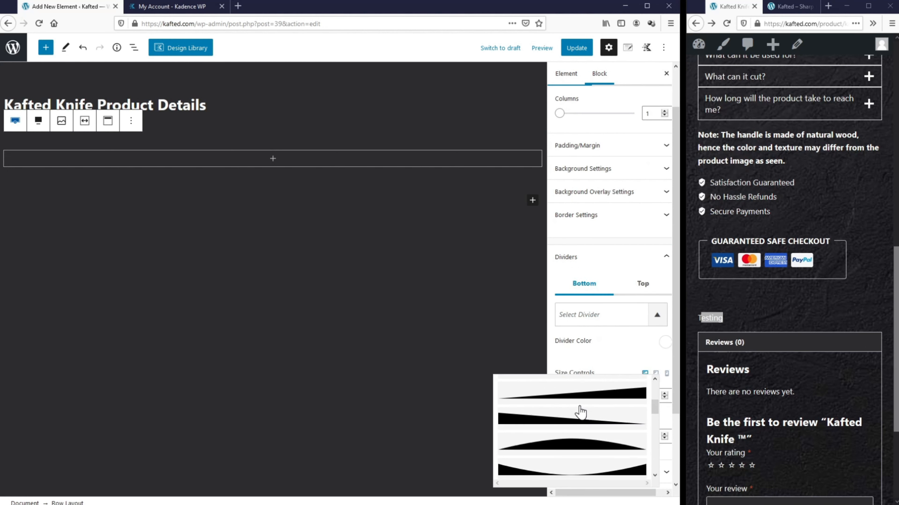
click(575, 439)
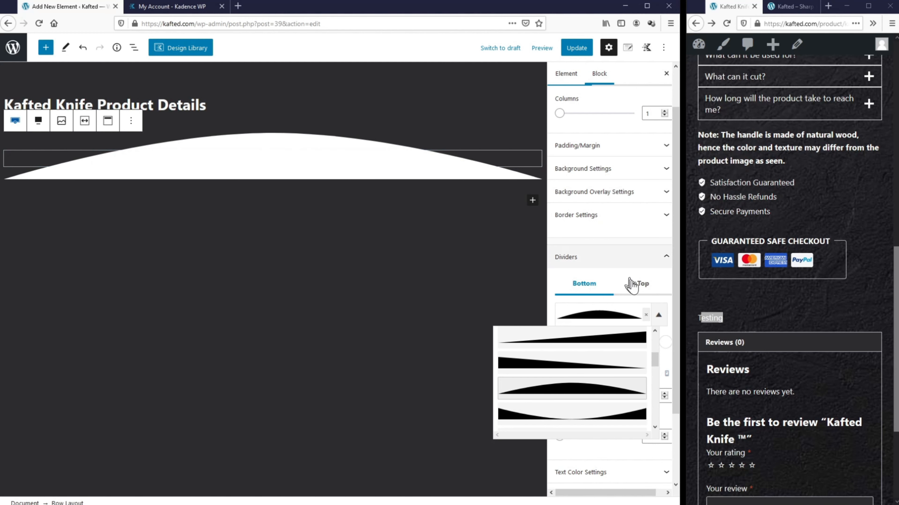
click(623, 313)
click(662, 342)
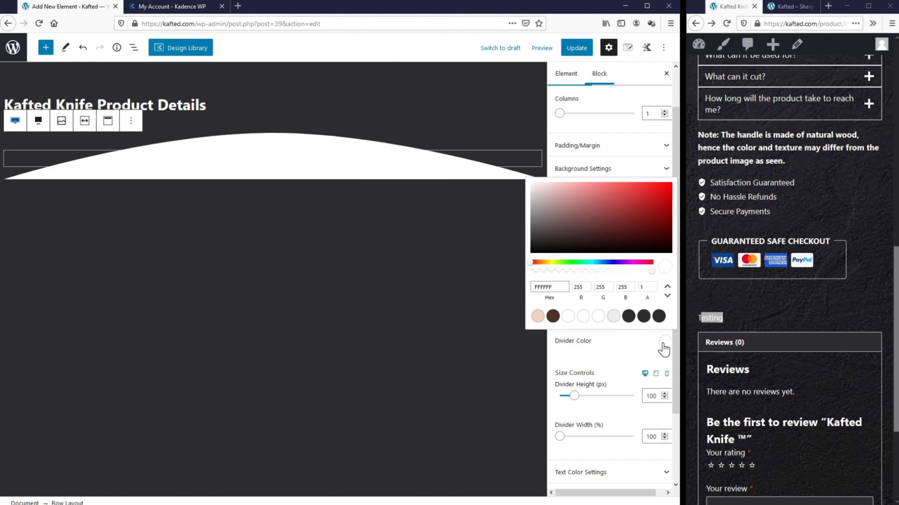
click(553, 316)
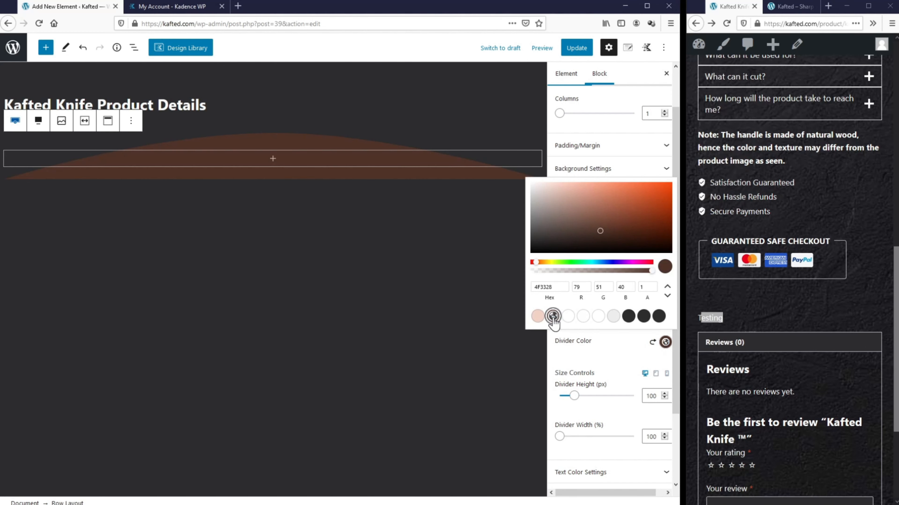
click(575, 337)
Step: Update the element and reload the live page to check the divider
click(576, 48)
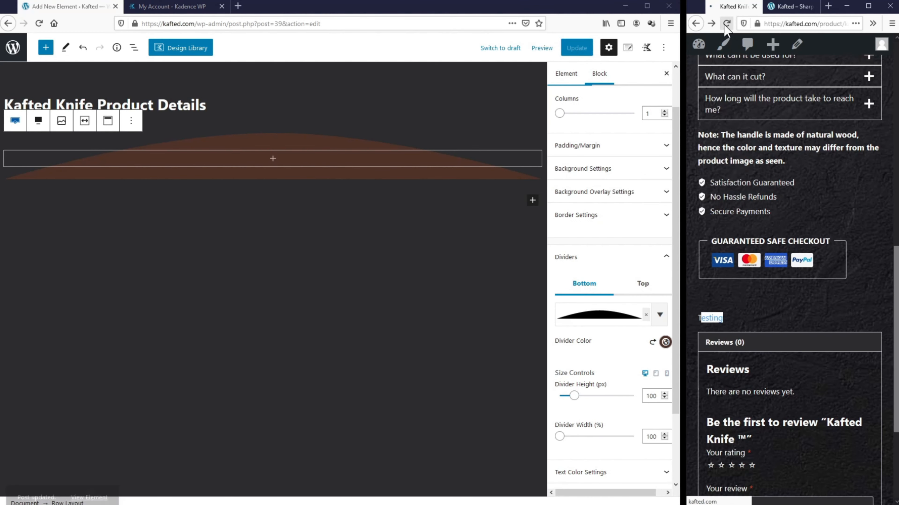
click(727, 23)
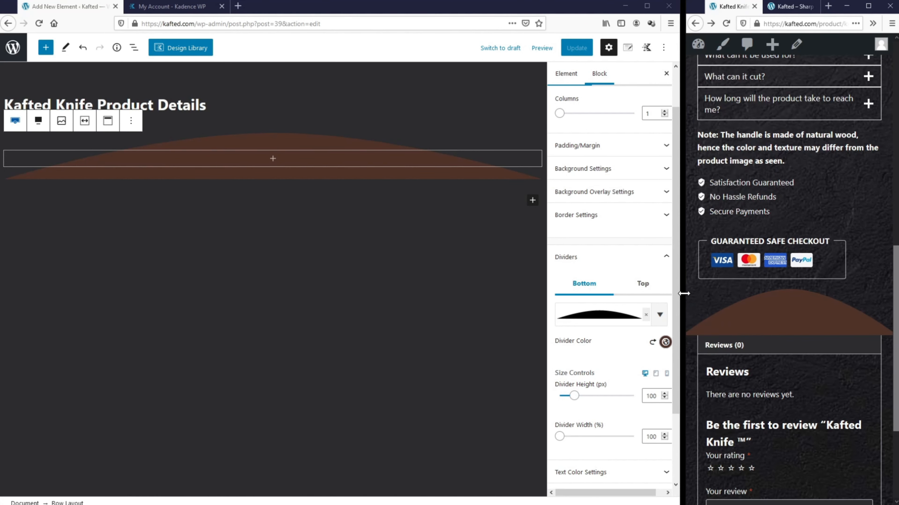
drag(684, 295, 35, 283)
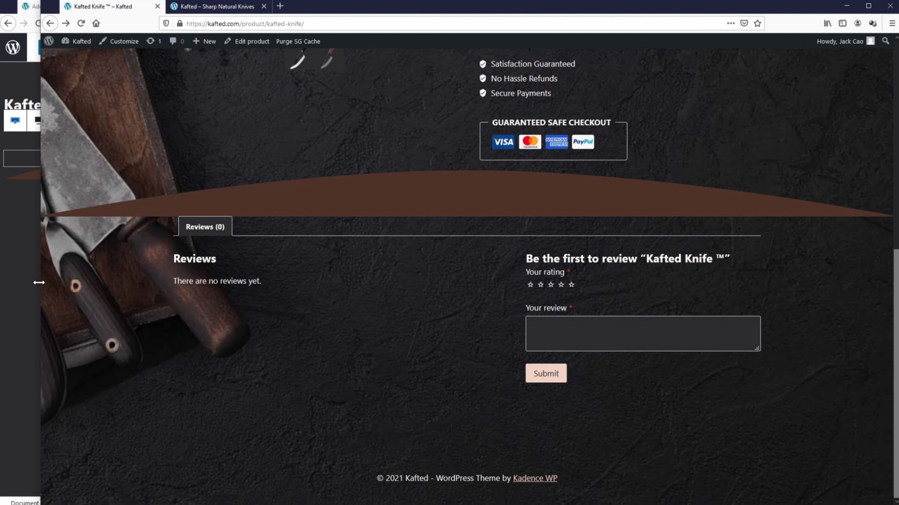
drag(34, 283, 685, 285)
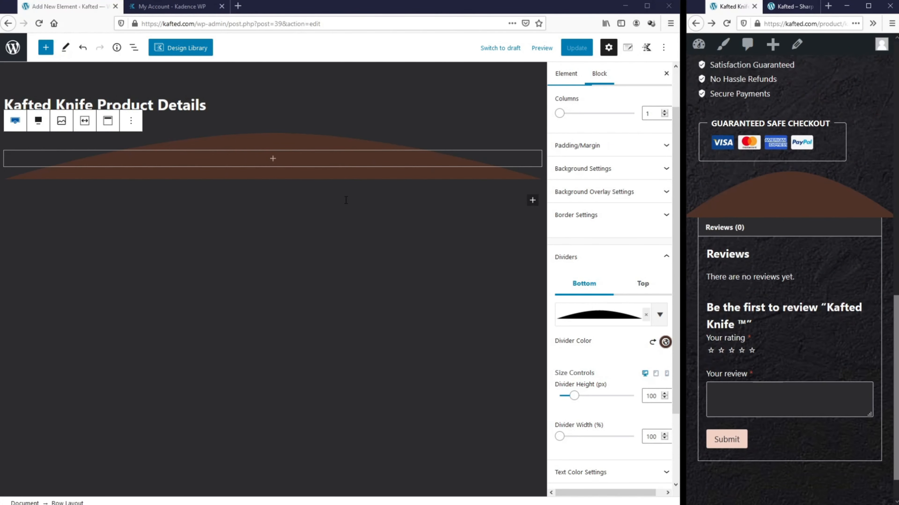
Step: Add a second full-width, single-column Row Layout below the divider row
click(532, 200)
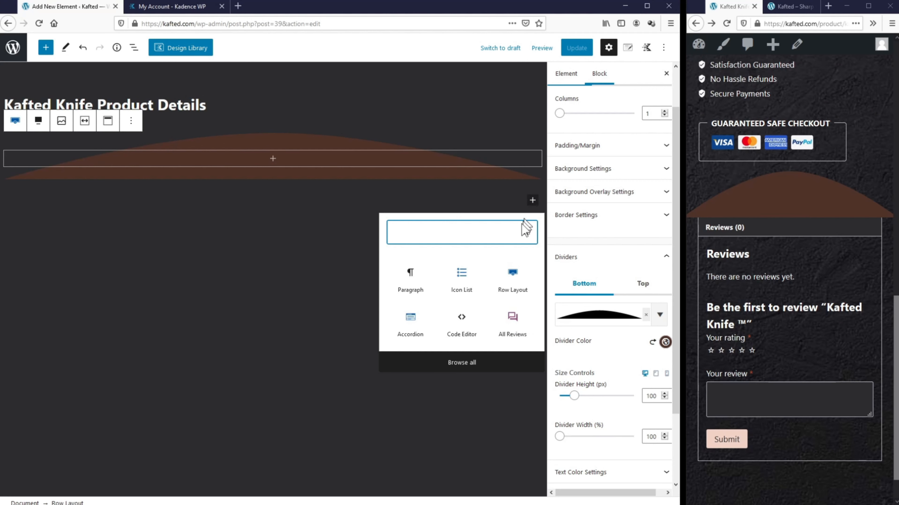
click(512, 282)
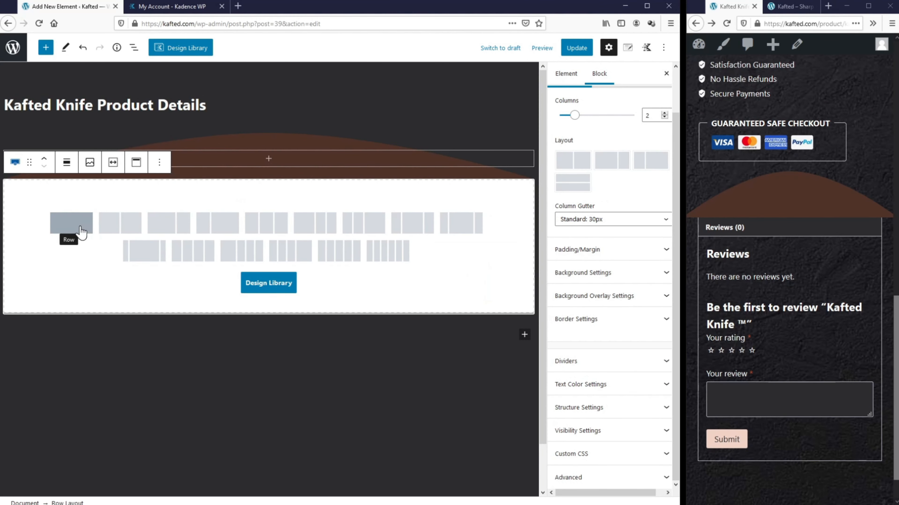
click(81, 233)
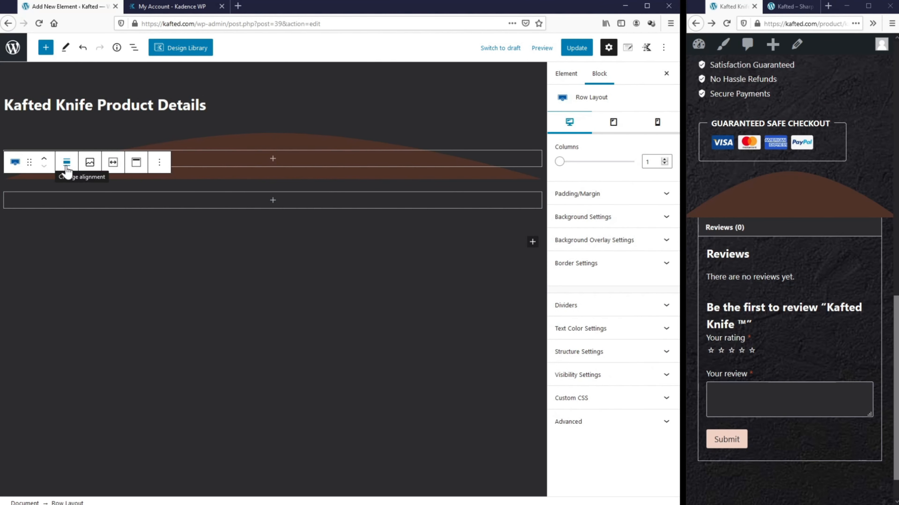
click(67, 166)
click(88, 230)
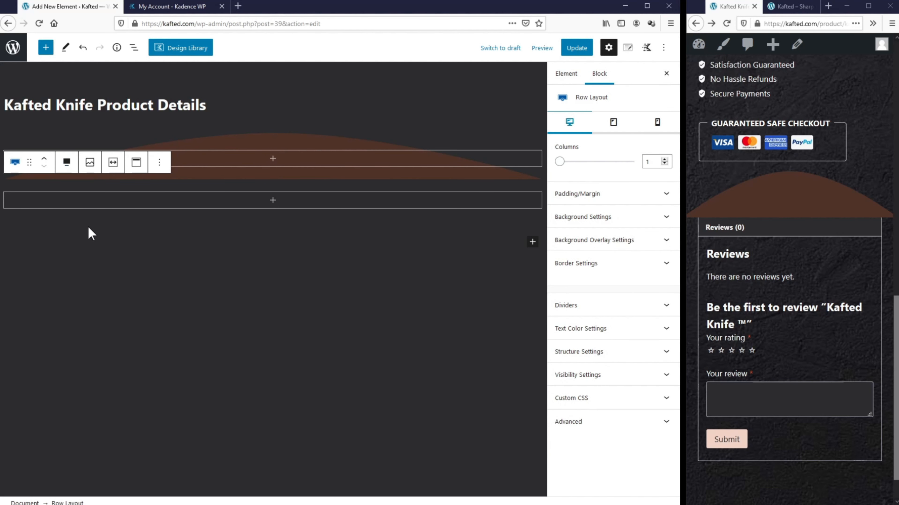
Step: Set the new row's background to brown and enable 'Content Max Width Inherit from Theme?'
click(643, 218)
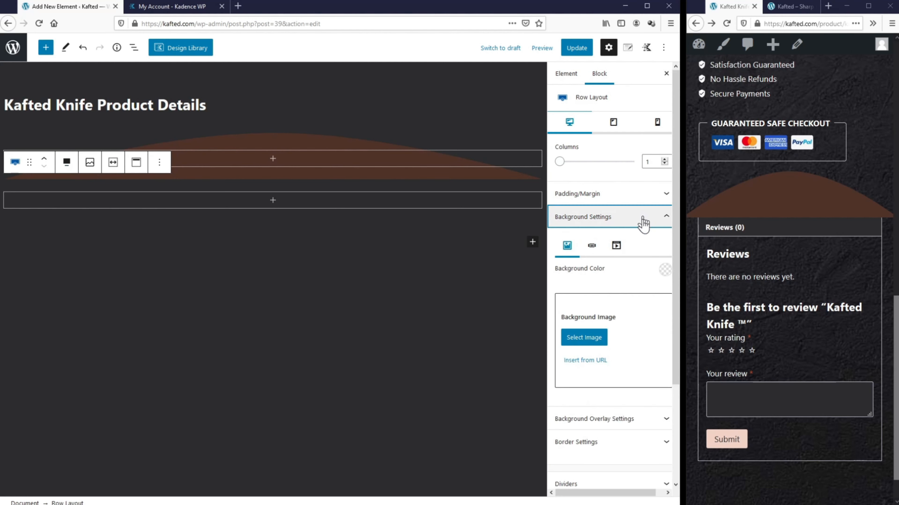
click(663, 271)
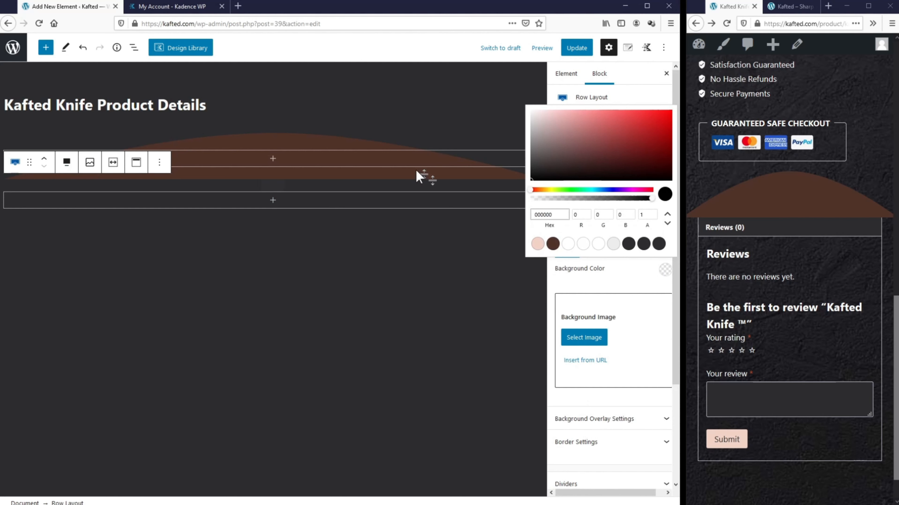
click(552, 243)
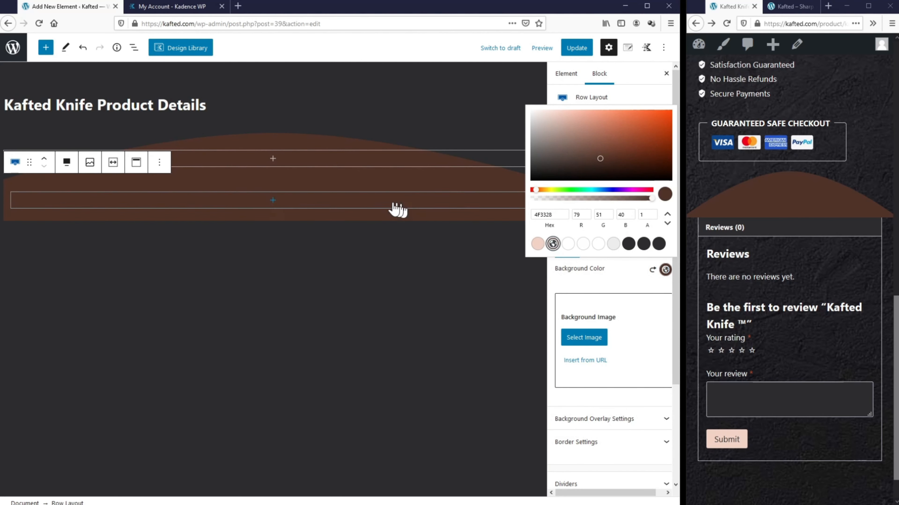
click(598, 280)
scroll(597, 278, down, 4)
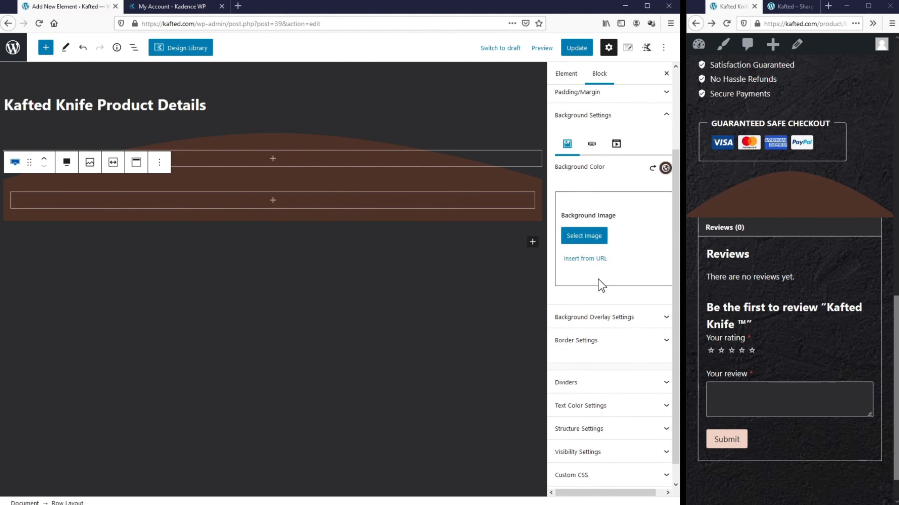
click(588, 407)
scroll(589, 411, down, 2)
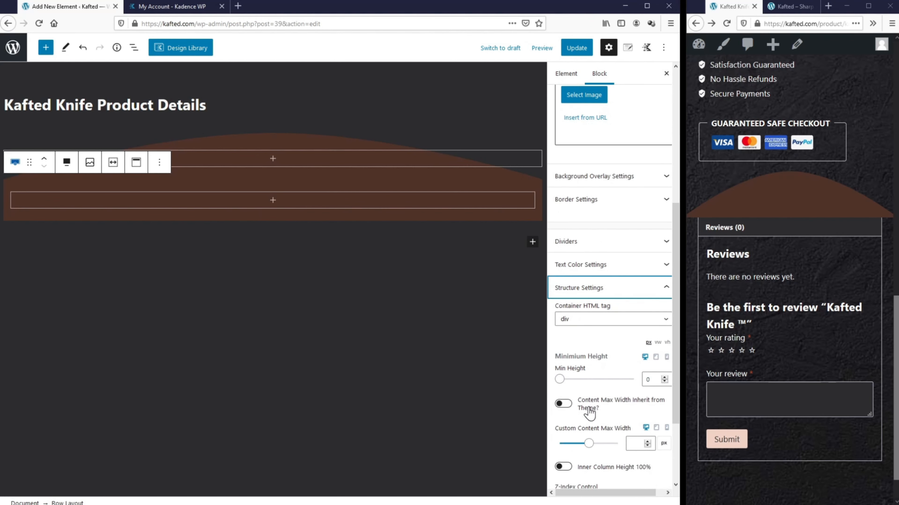
click(565, 410)
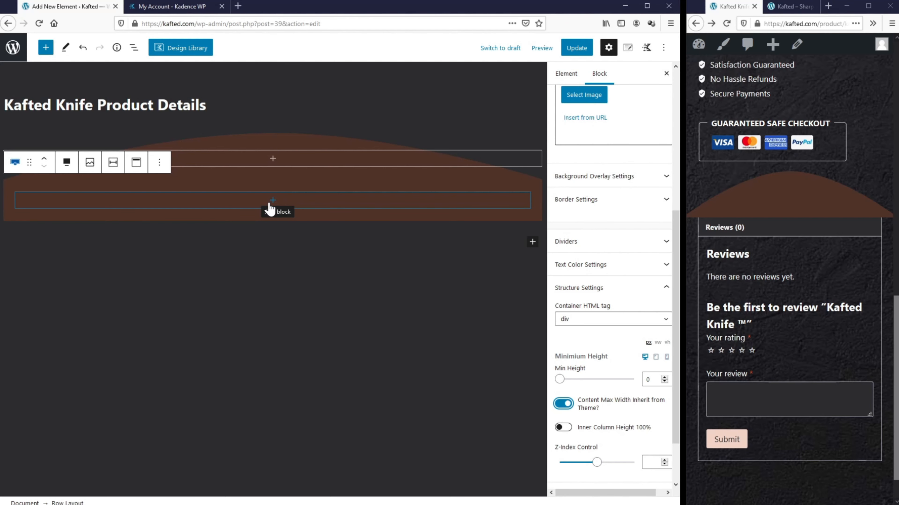
drag(684, 206, 66, 232)
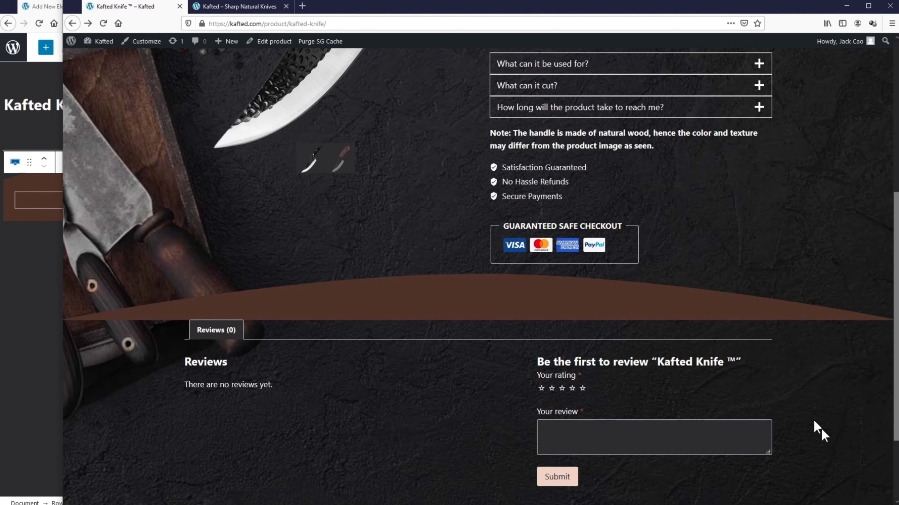
Step: Add a centred Advanced Heading 'Why is Kafted Knife Unique' at font size 50, then view the reference page
click(53, 396)
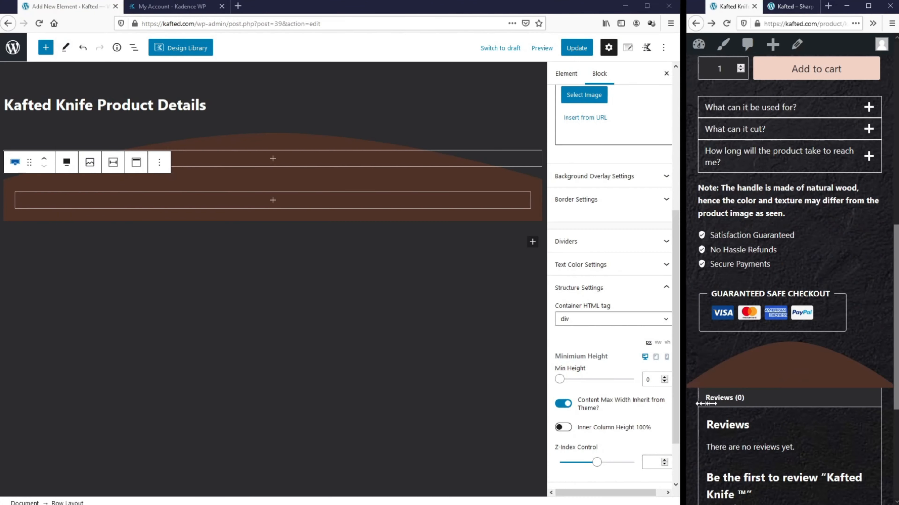
click(273, 201)
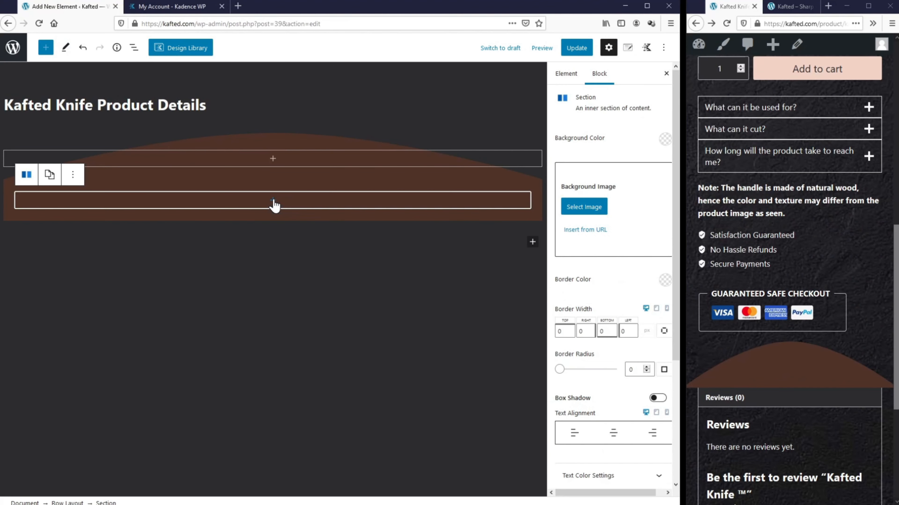
text(head)
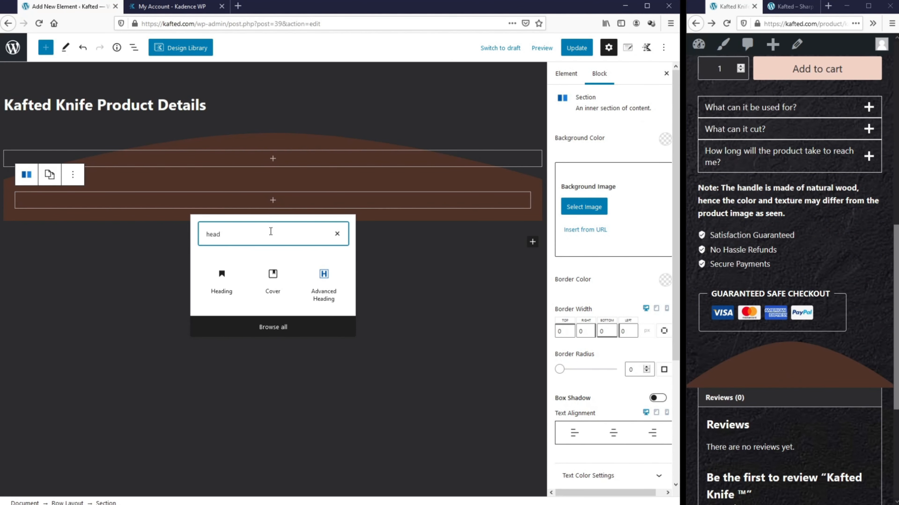
click(318, 288)
click(150, 177)
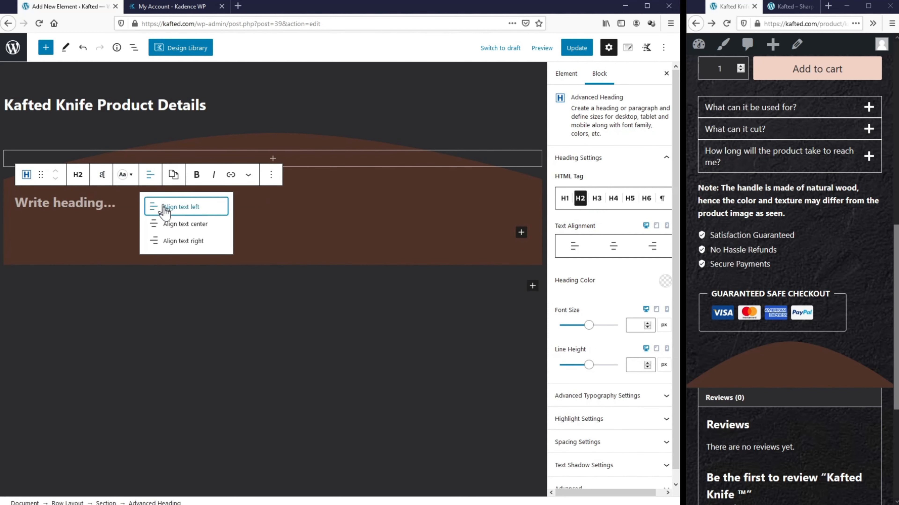
click(171, 223)
text(Why is Kafted Knife Unique)
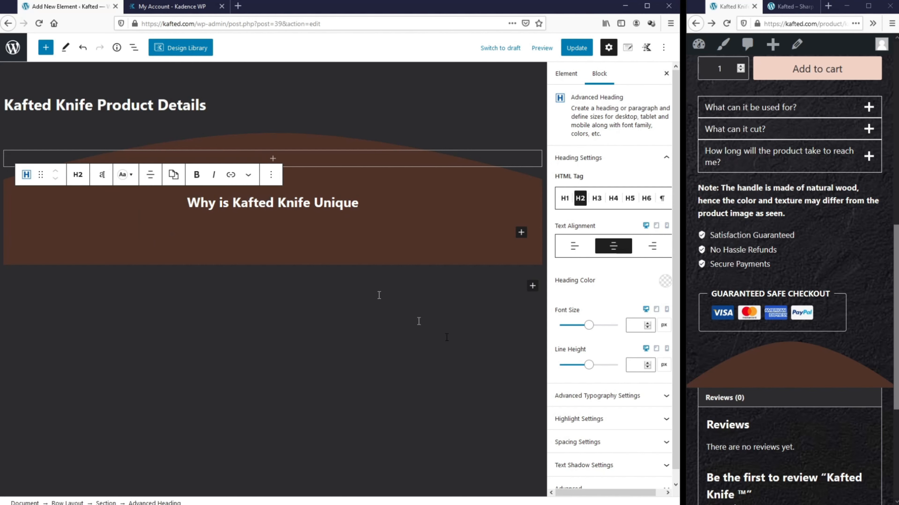
text(50)
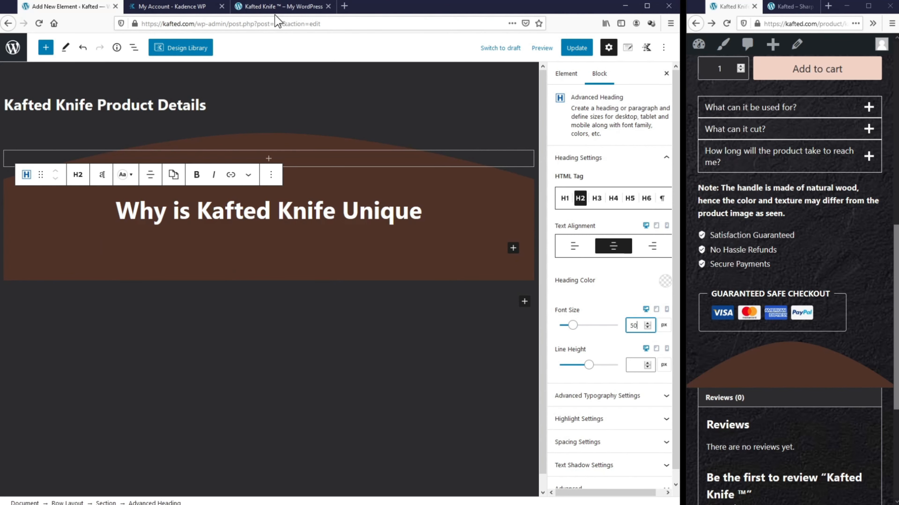
click(278, 8)
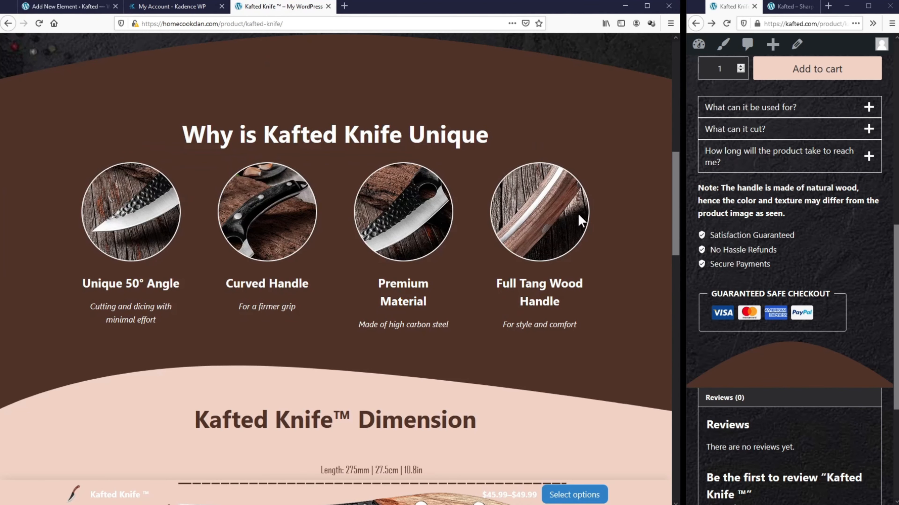
Step: Insert a Four: Equal Row Layout beneath the 'Why is Kafted Knife Unique' heading
click(67, 6)
click(509, 249)
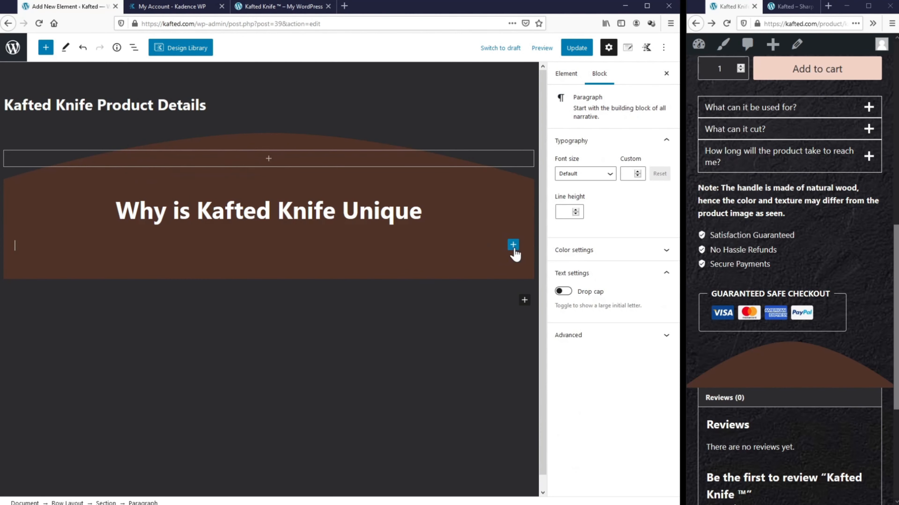
click(513, 245)
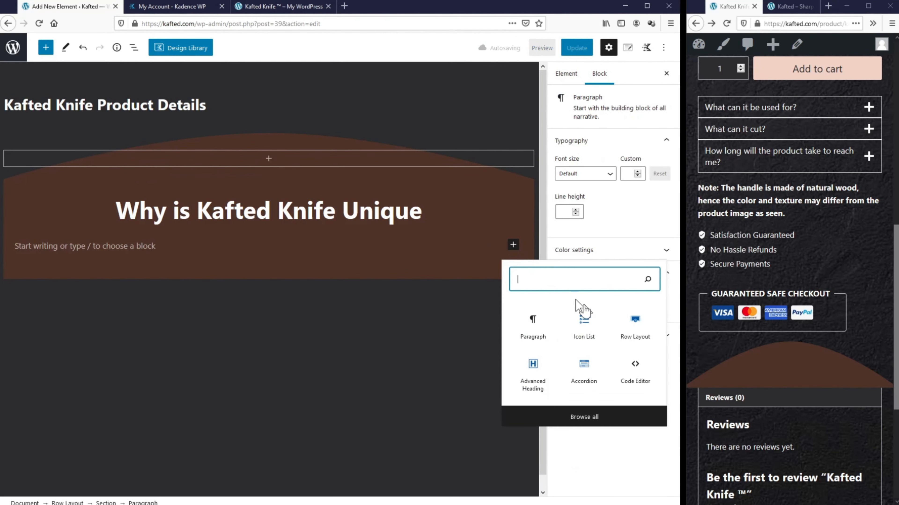
click(639, 340)
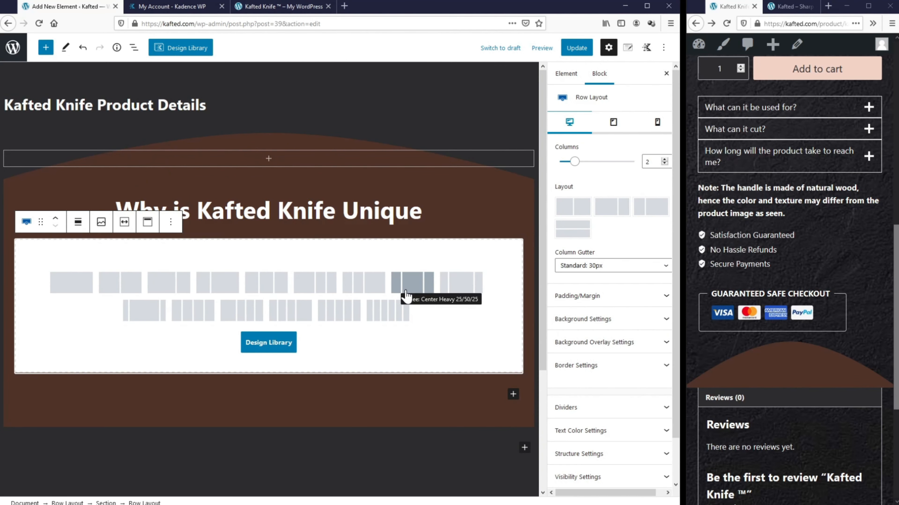
click(201, 313)
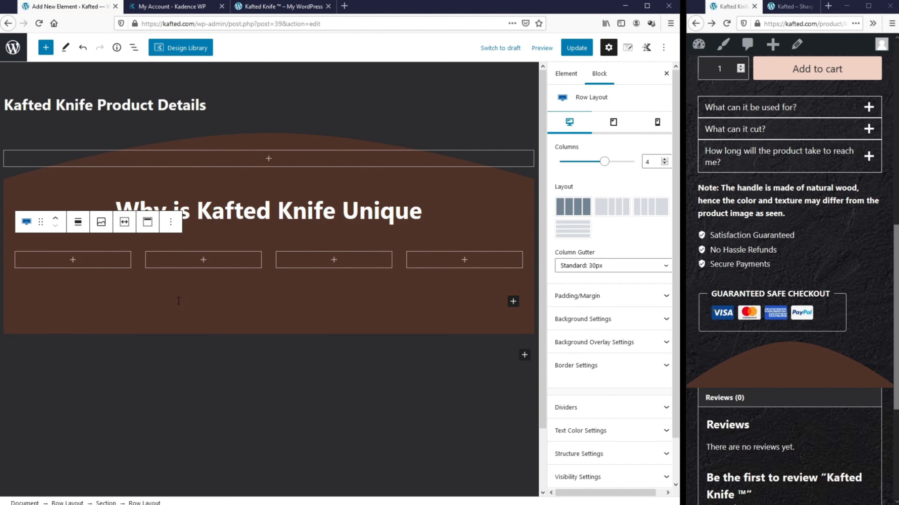
click(74, 261)
text(info)
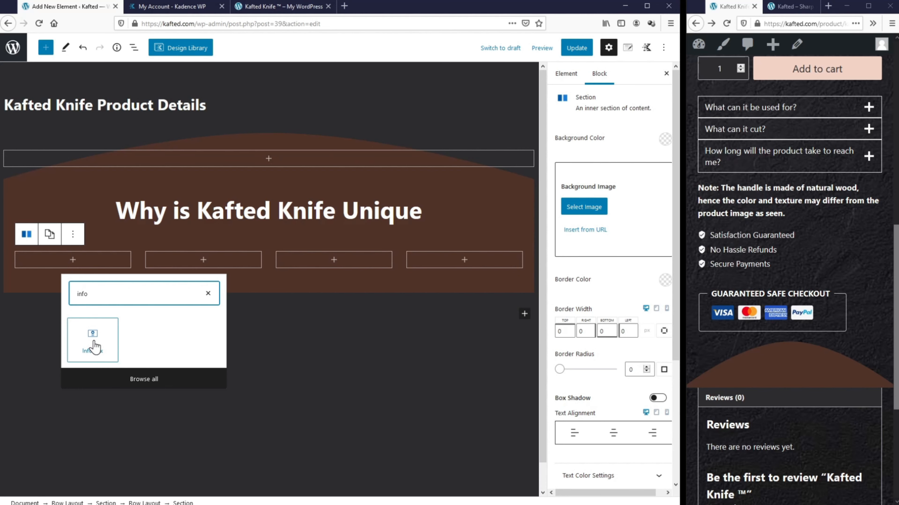
Step: Insert an Info Box in the first column with container background alpha set to 0
click(94, 346)
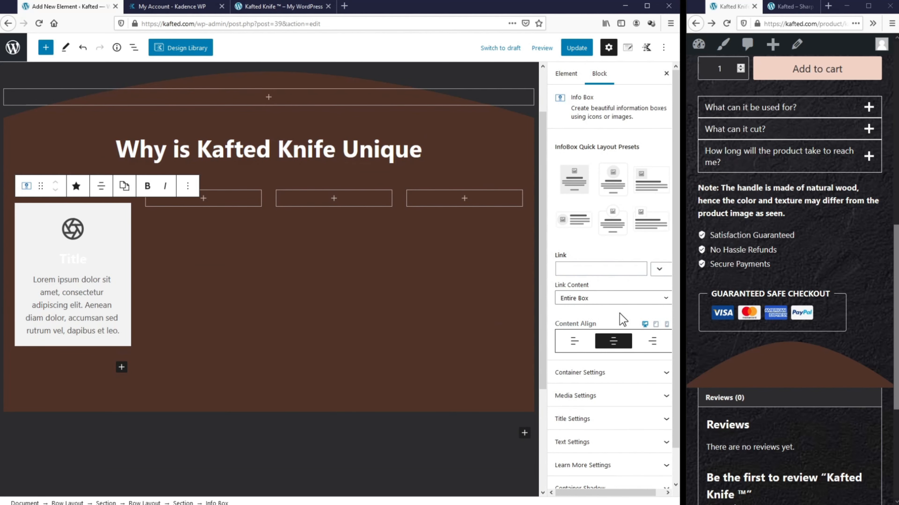
scroll(622, 320, down, 2)
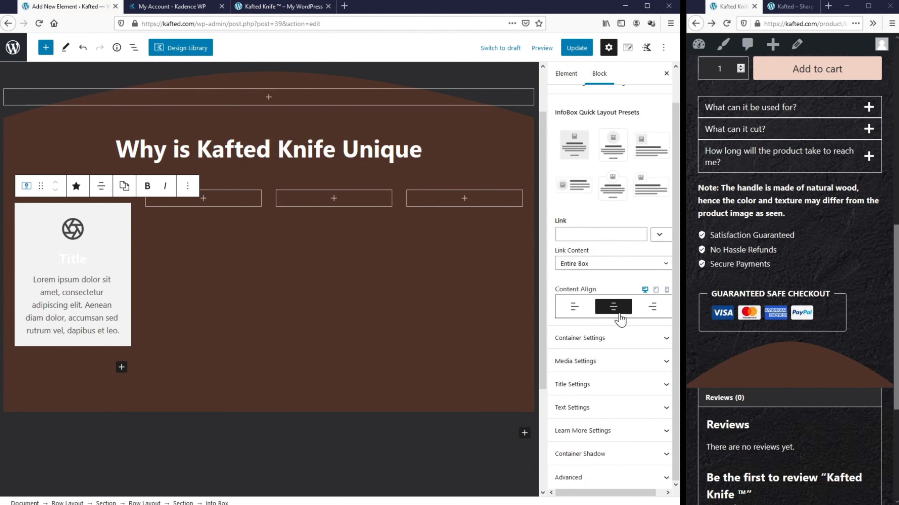
click(596, 345)
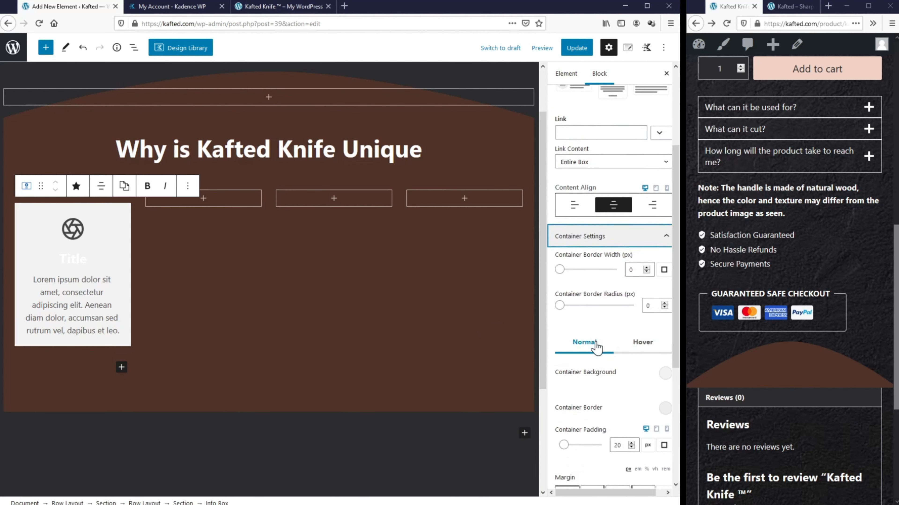
click(664, 277)
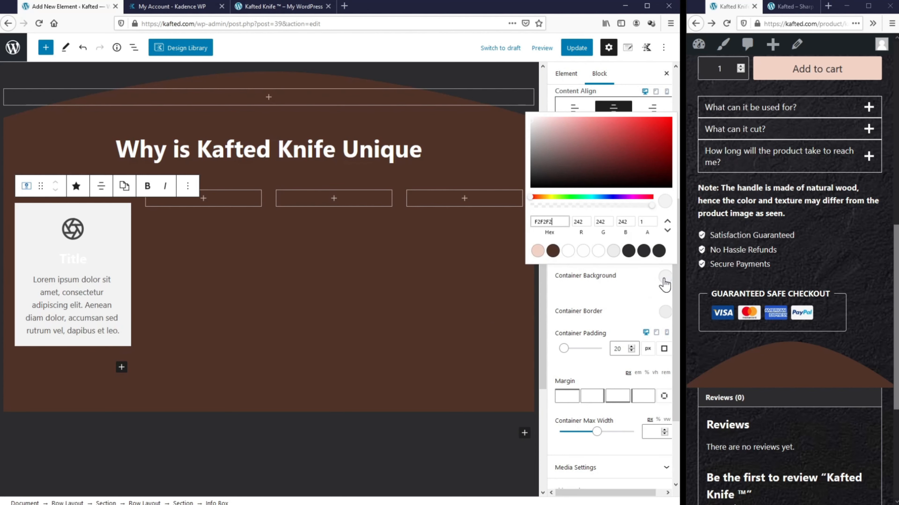
double_click(642, 222)
text(0)
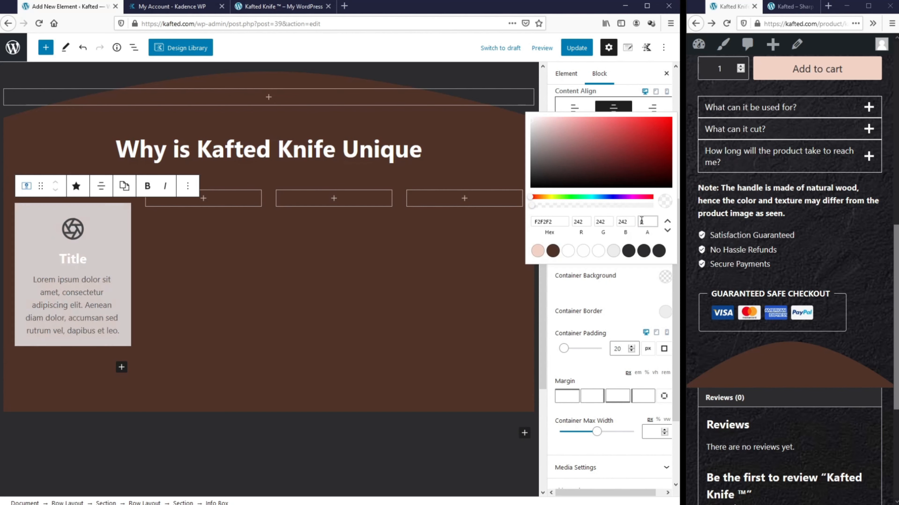
Step: Switch the info box's Media Type from icon to Image
scroll(638, 285, down, 3)
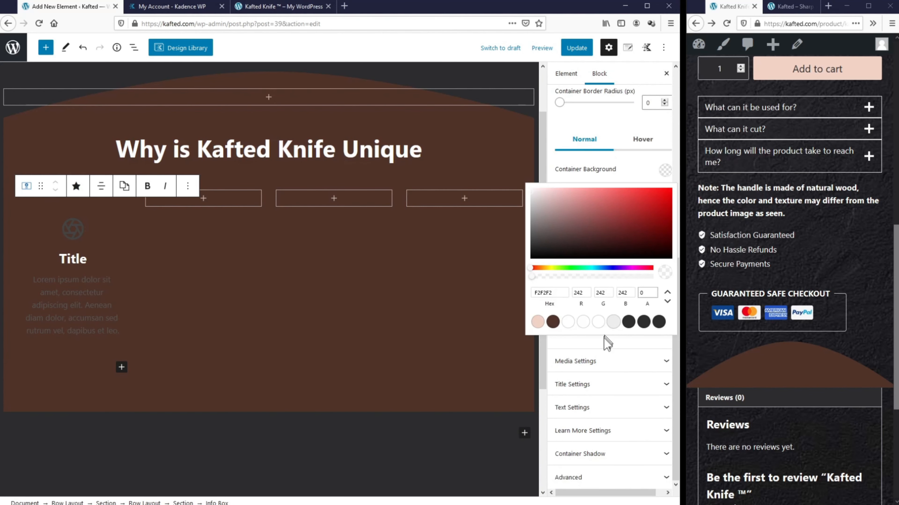
click(614, 365)
scroll(614, 364, down, 5)
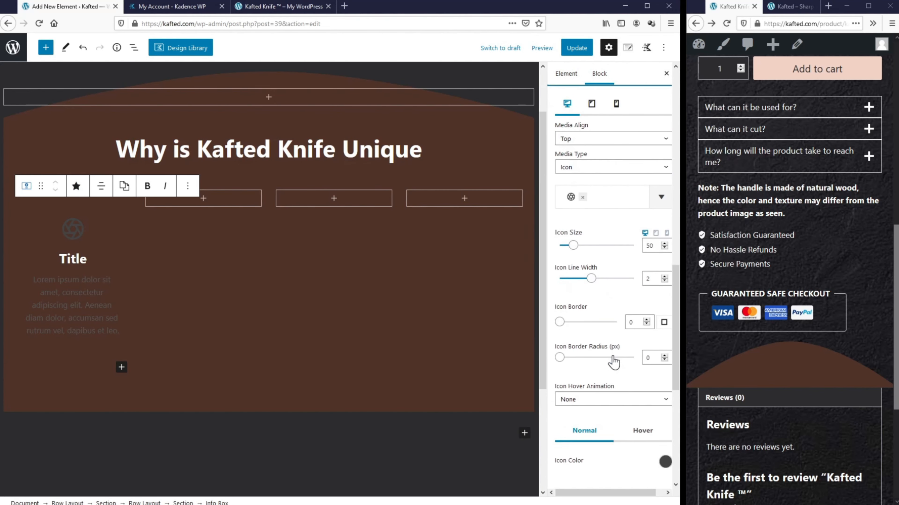
click(584, 170)
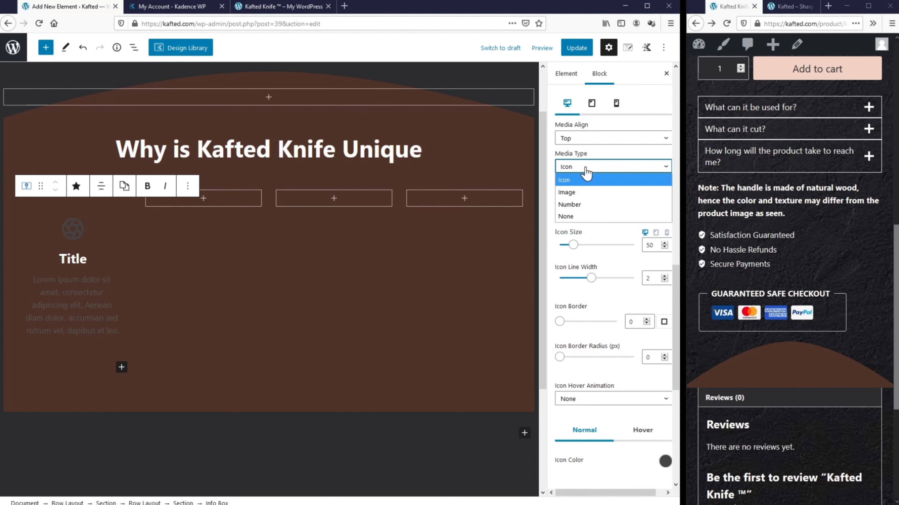
click(584, 190)
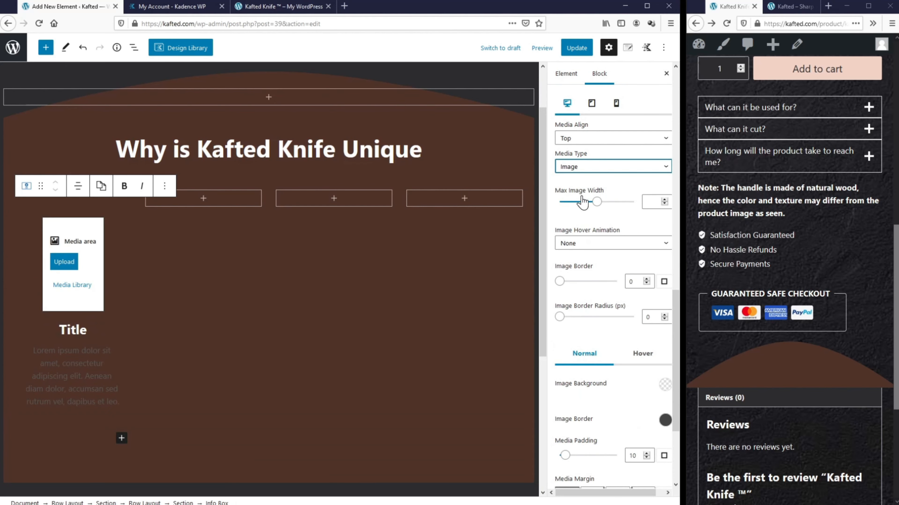
Step: Upload Feature 1.png as the info box image
click(72, 268)
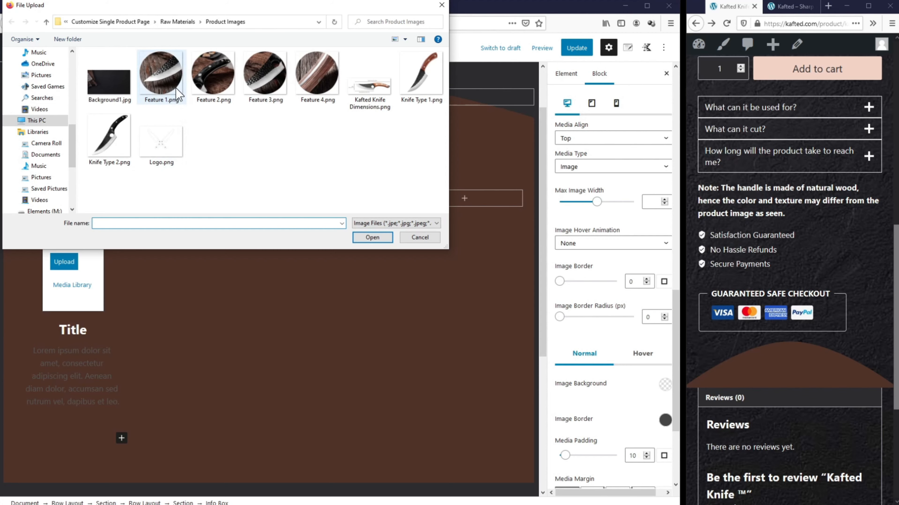
click(177, 94)
click(371, 237)
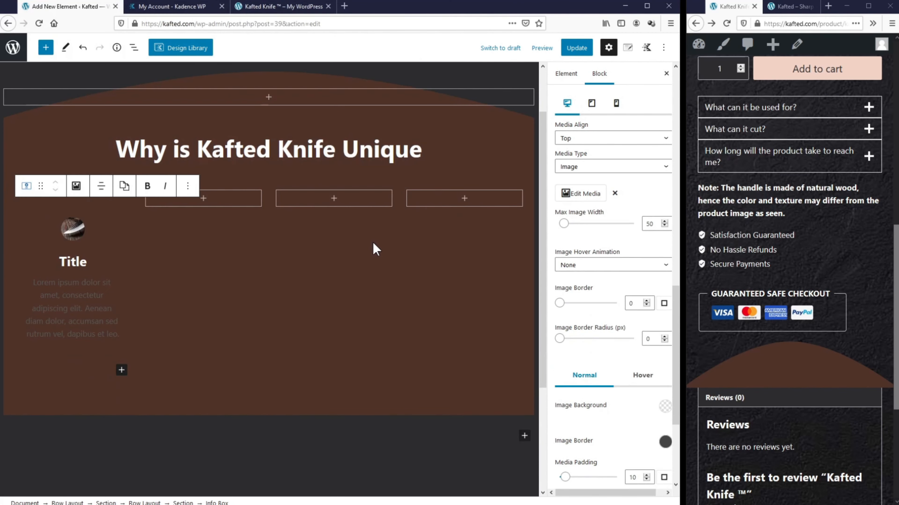
scroll(617, 258, up, 10)
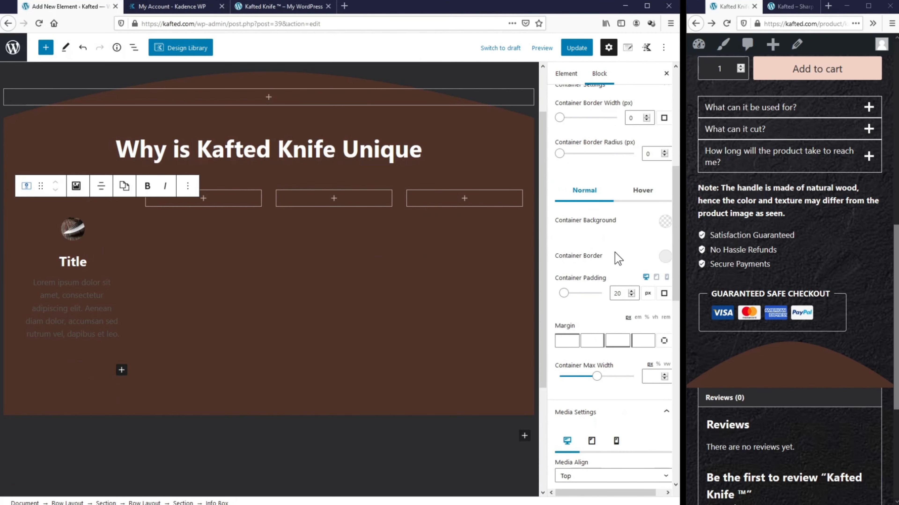
scroll(613, 247, up, 1)
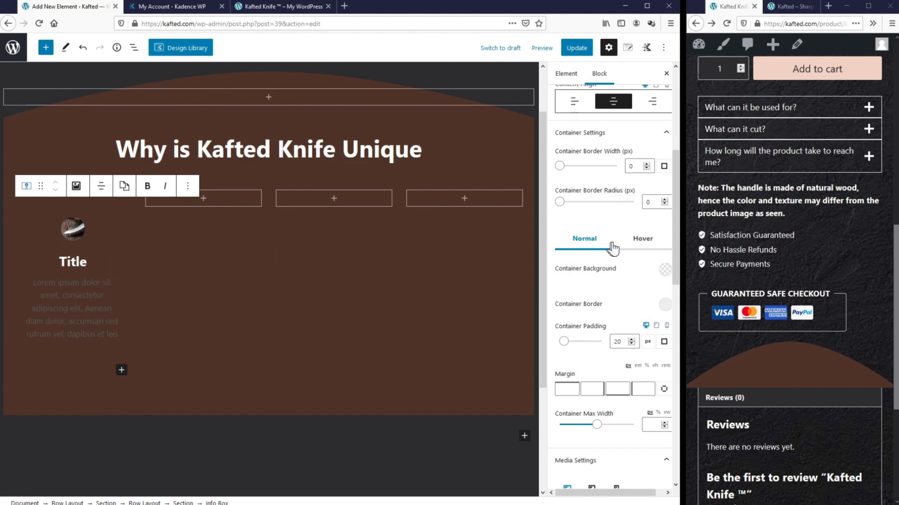
Step: Set the info box's hover background alpha to 0
click(651, 244)
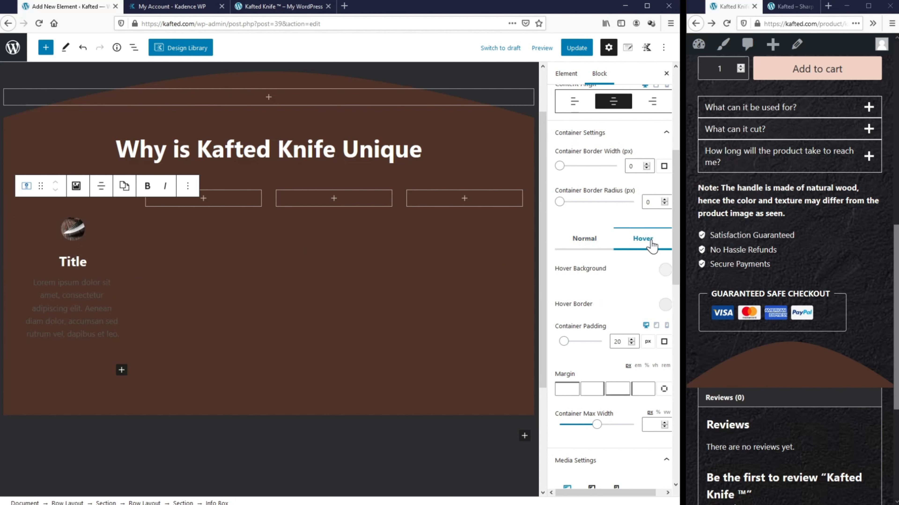
click(665, 270)
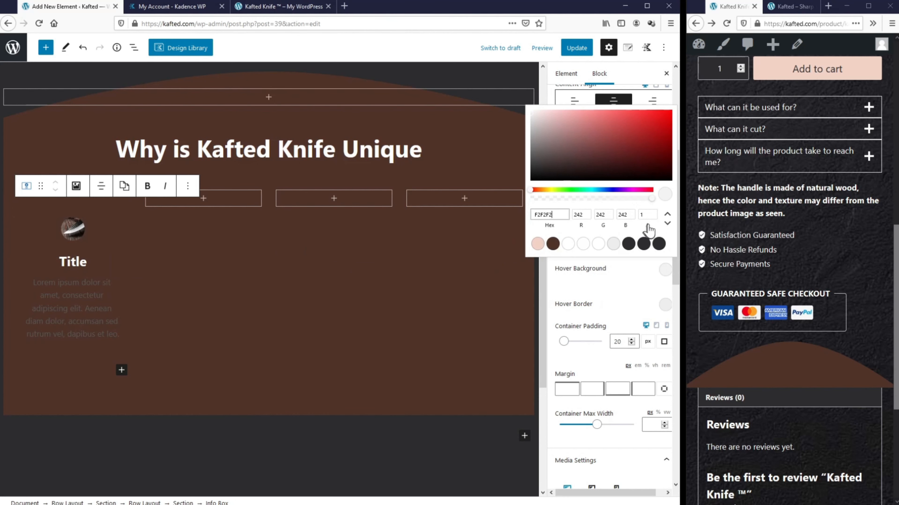
click(645, 216)
text(0)
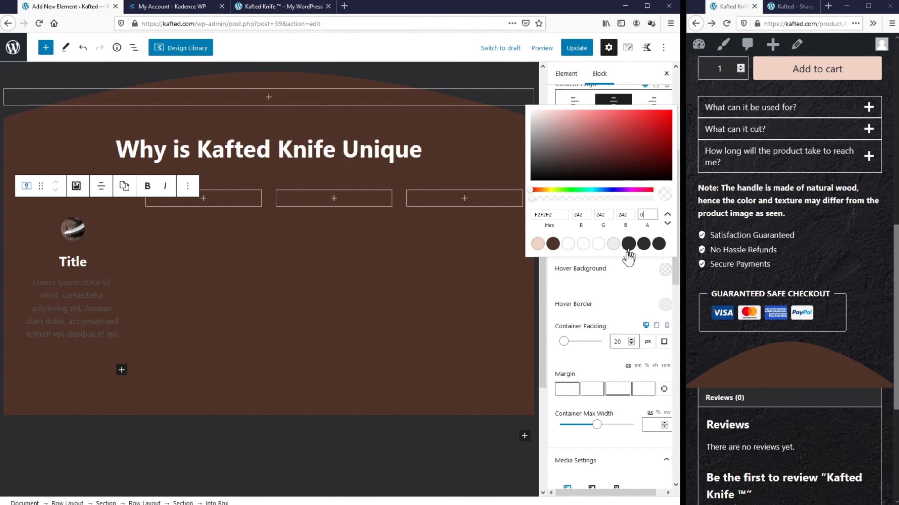
click(284, 286)
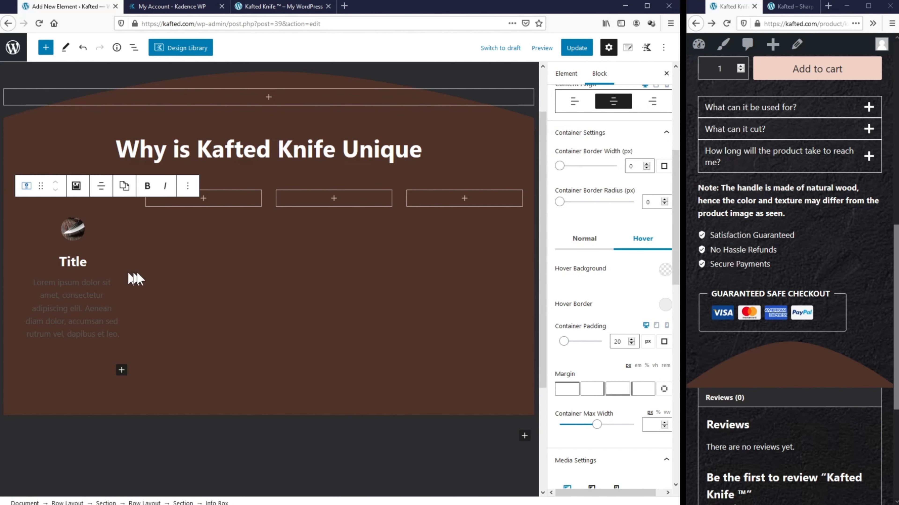
scroll(649, 283, down, 8)
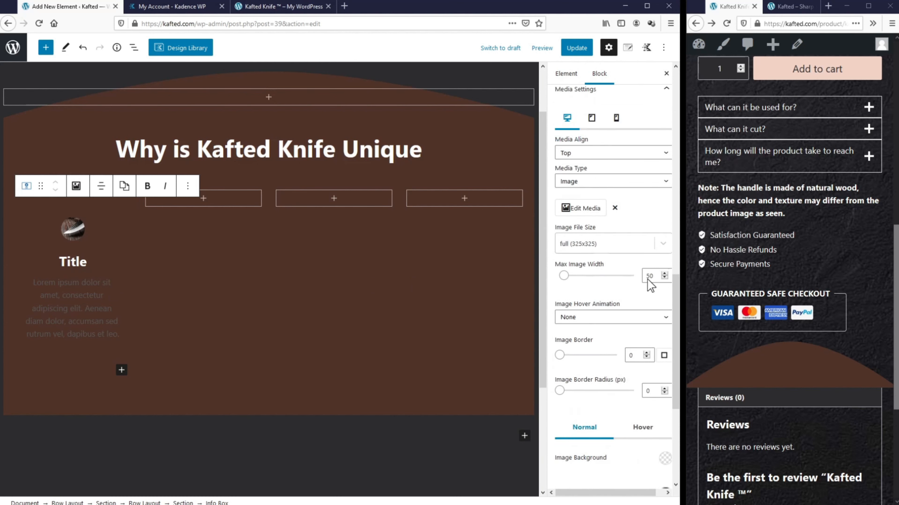
Step: Set the max image width to 210 and the image border colour to white
double_click(649, 261)
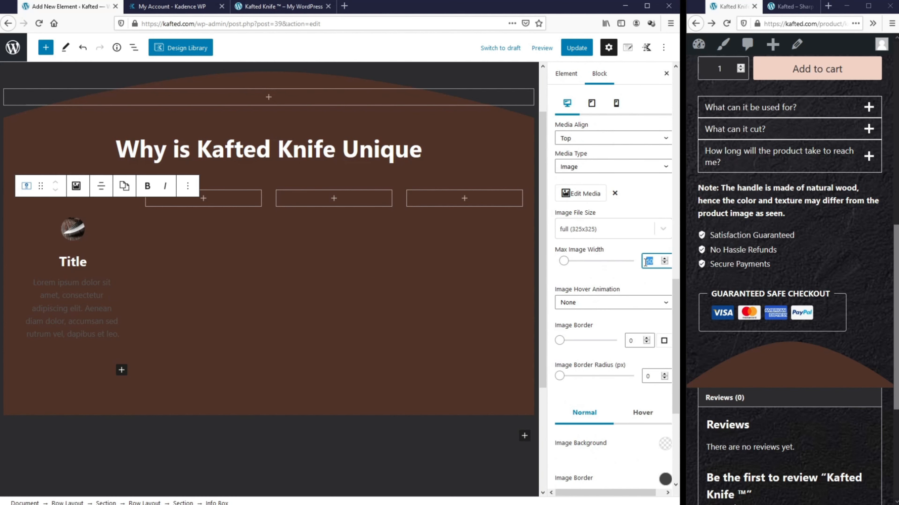
text(210)
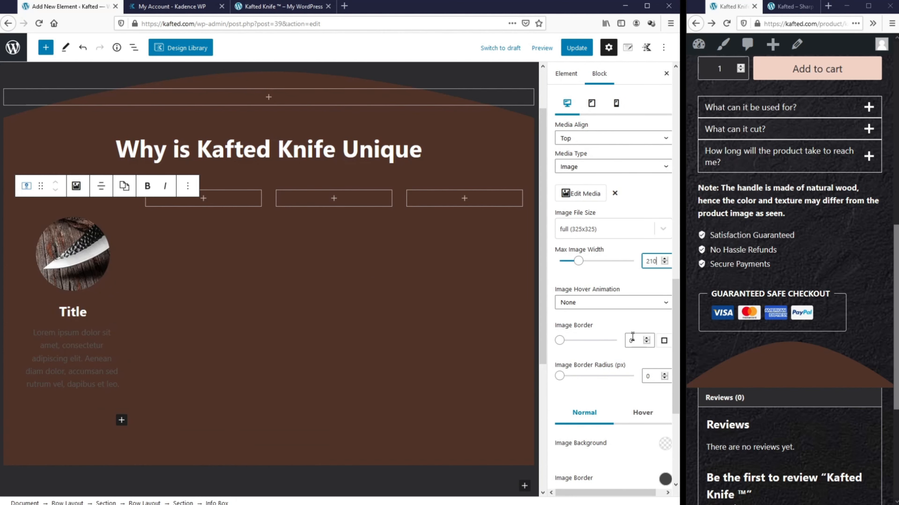
double_click(631, 341)
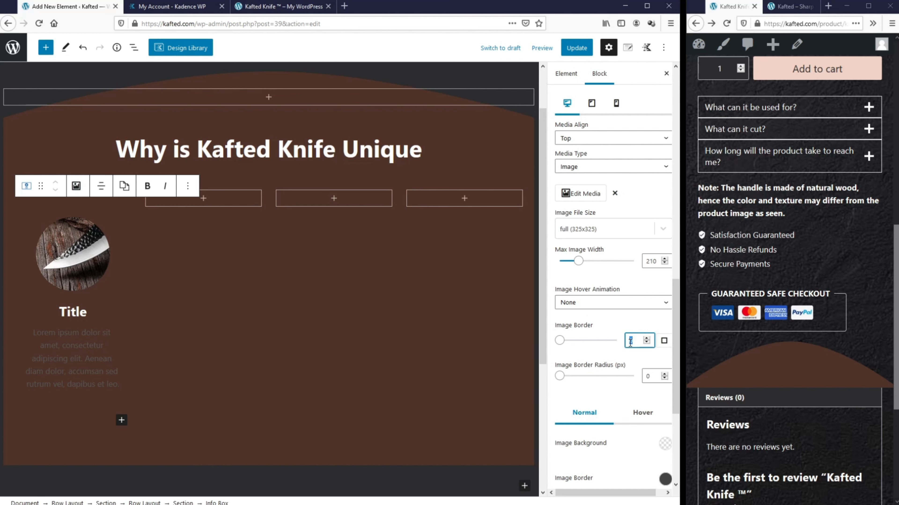
scroll(623, 370, down, 4)
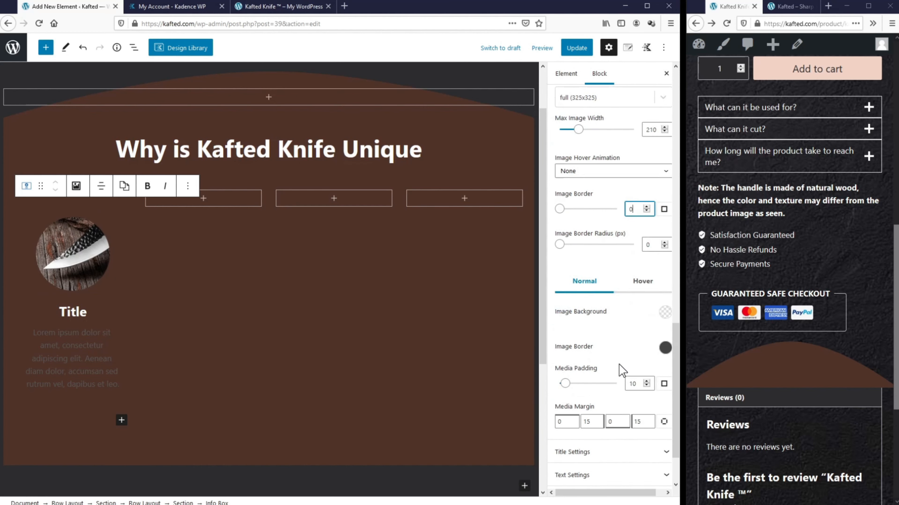
click(665, 335)
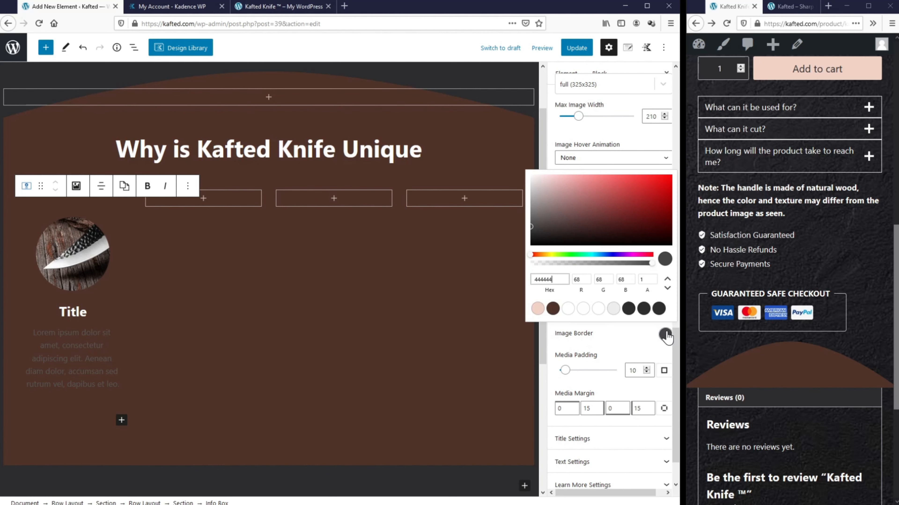
click(568, 309)
click(620, 344)
Step: Set image border width 2, border radius 200 and media padding 0
double_click(630, 194)
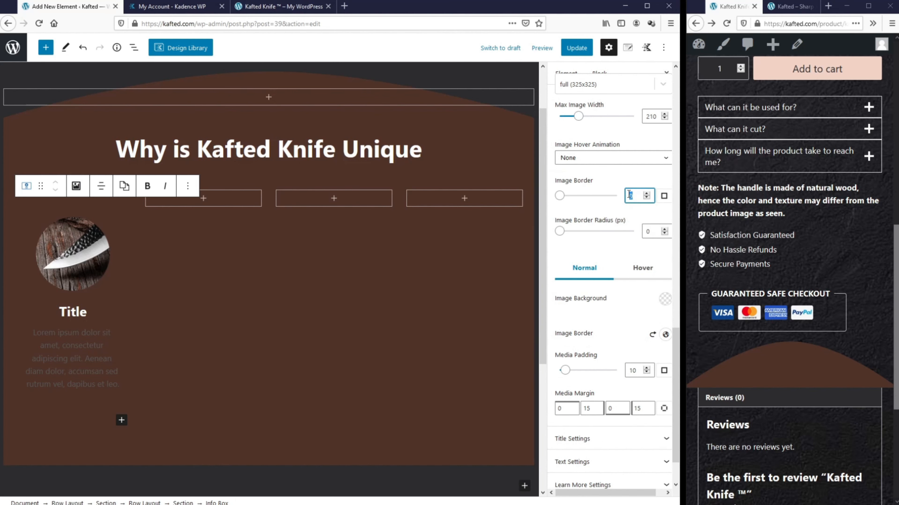
text(2)
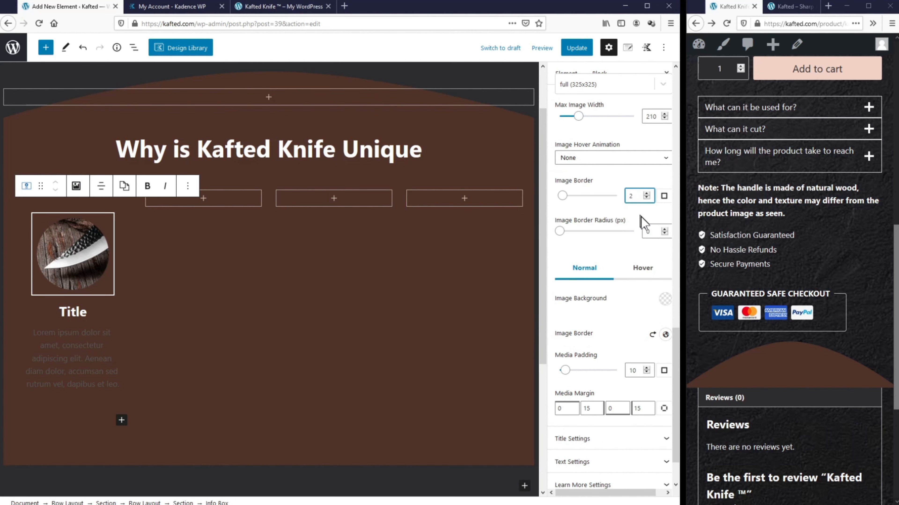
click(649, 231)
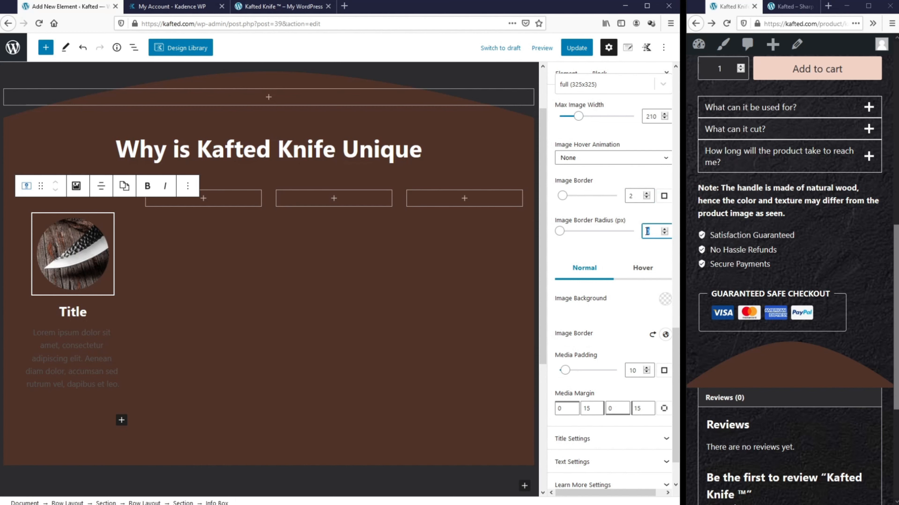
text(200)
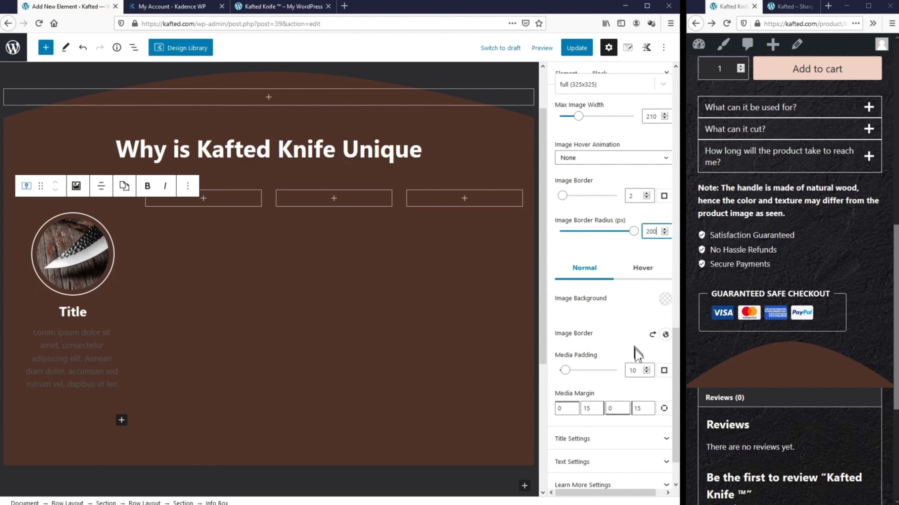
double_click(632, 369)
text(0)
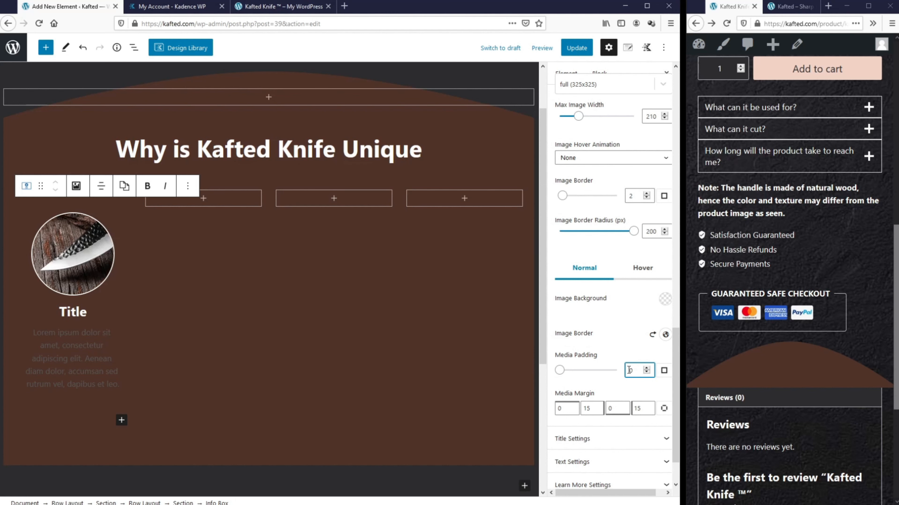
Step: Make the image's hover border white too
click(642, 268)
click(665, 335)
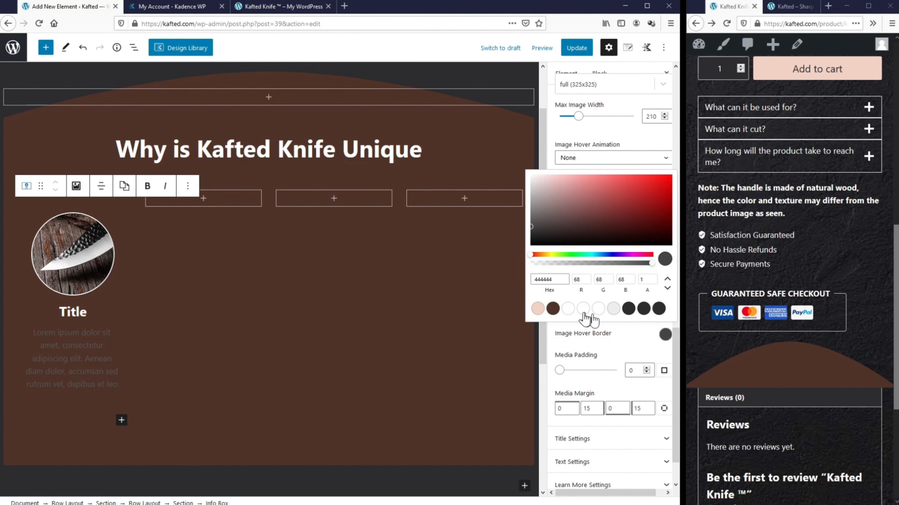
click(568, 309)
click(602, 327)
scroll(580, 339, down, 2)
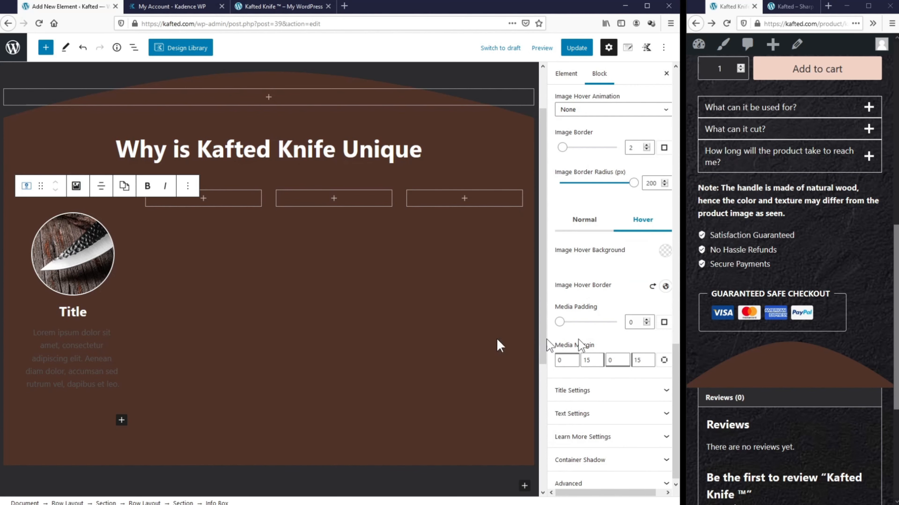
double_click(78, 311)
Step: Title the info box 'Unique 50° Angle' with font size 25
text(Unique 50° Angle)
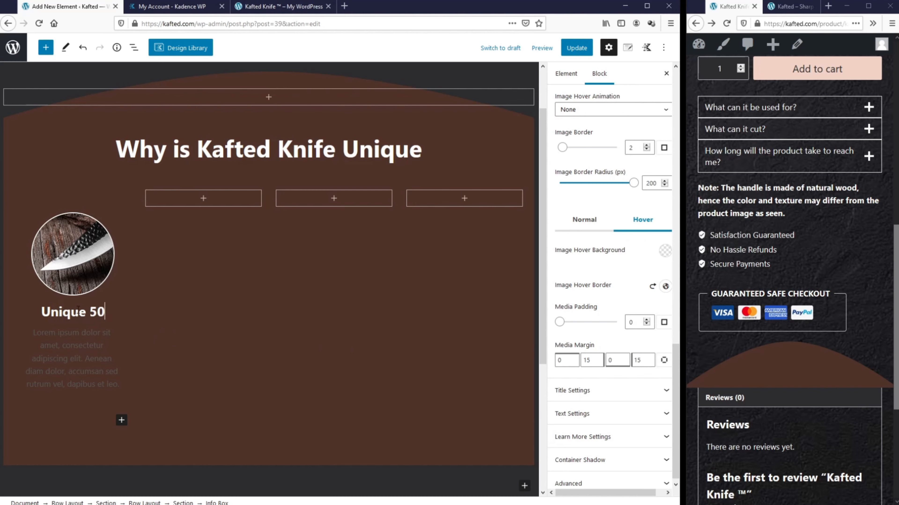
click(580, 390)
click(636, 274)
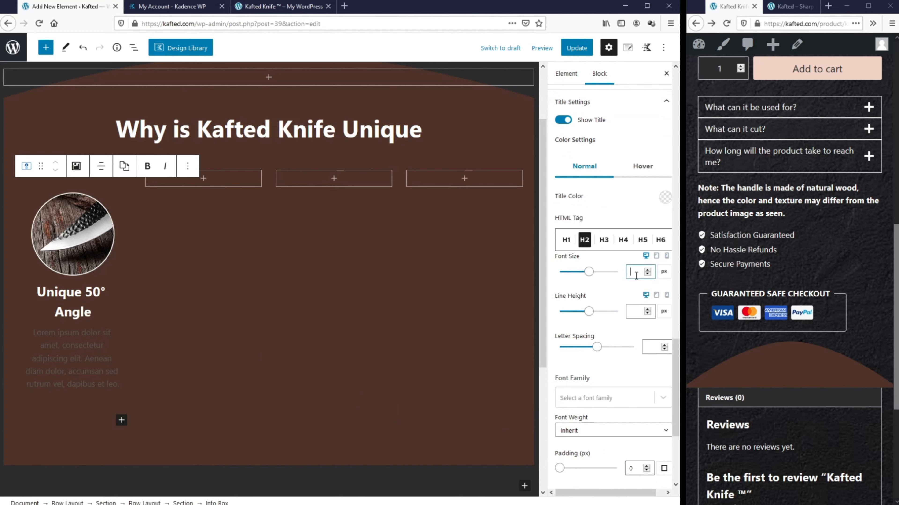
text(25)
scroll(637, 287, down, 4)
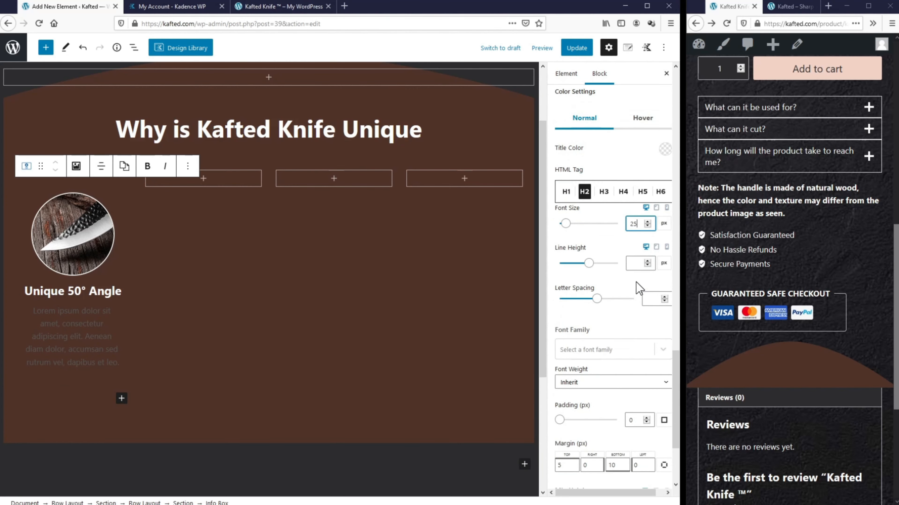
scroll(637, 289, down, 1)
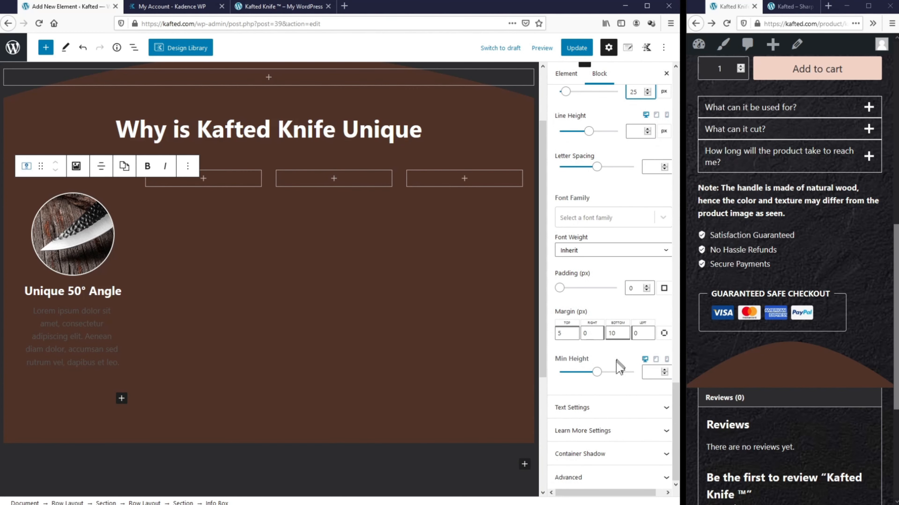
Step: Make the body text white italic reading 'Cutting and dicing with minimal effort'
click(611, 408)
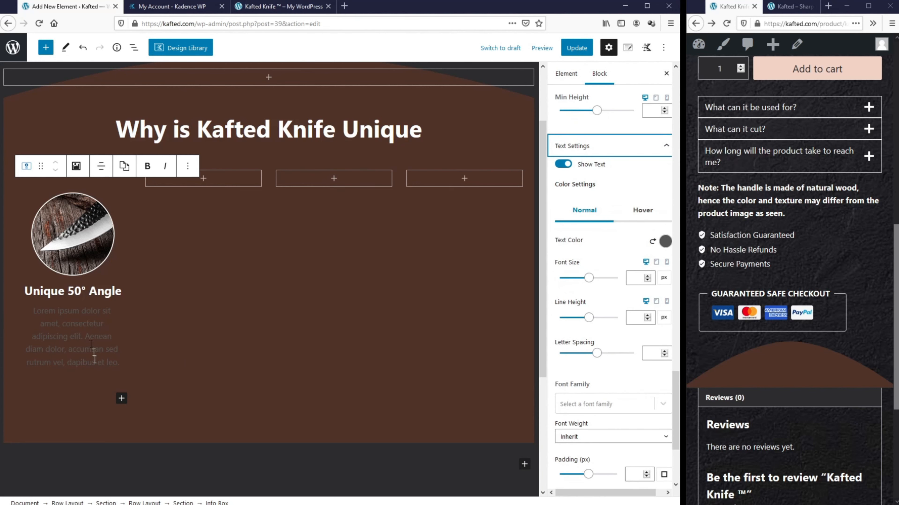
click(665, 241)
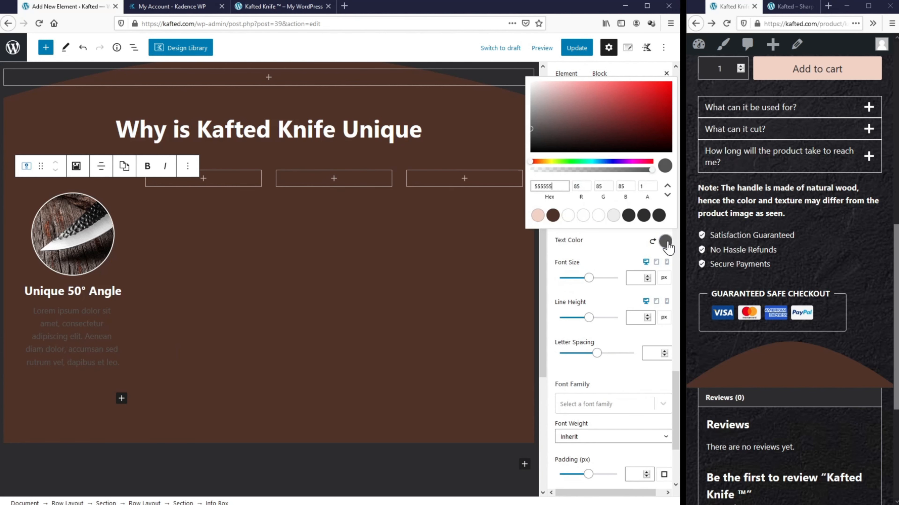
click(567, 216)
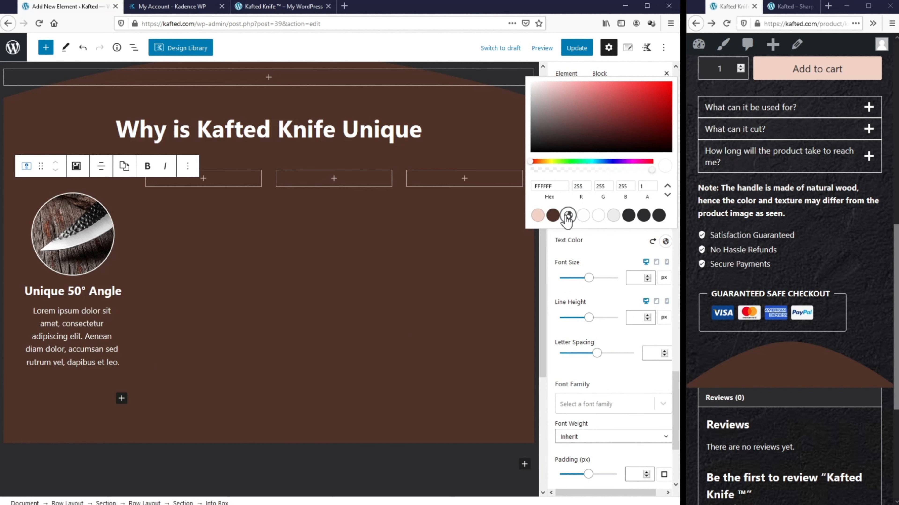
double_click(73, 311)
key(ctrl+a)
text(Cutting and dicing with minimal effort)
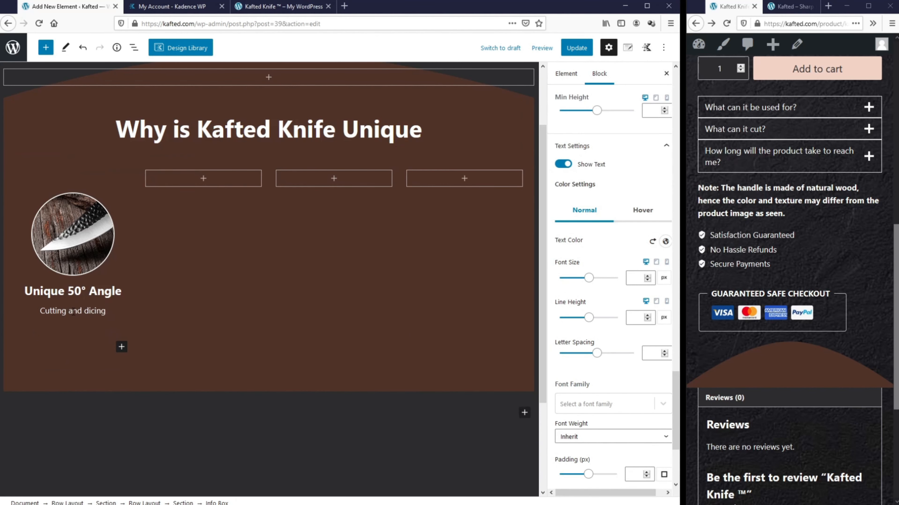
triple_click(66, 310)
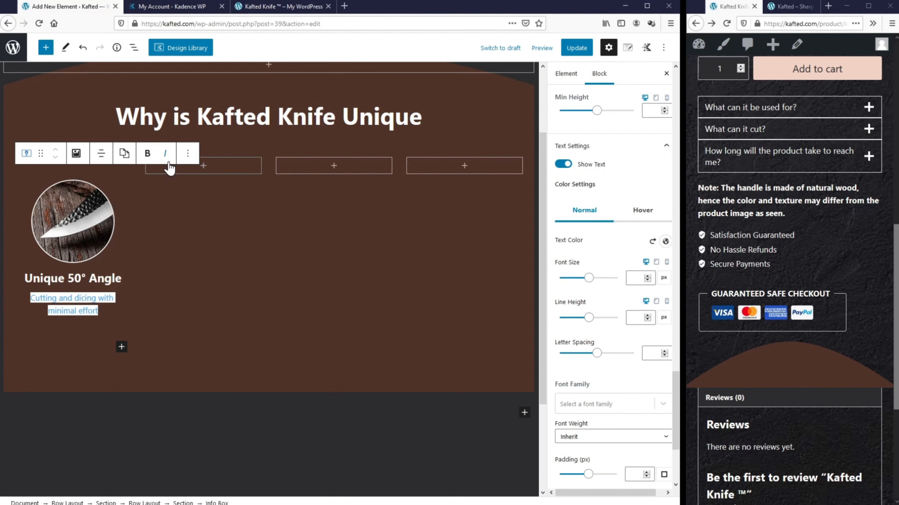
click(165, 153)
click(123, 321)
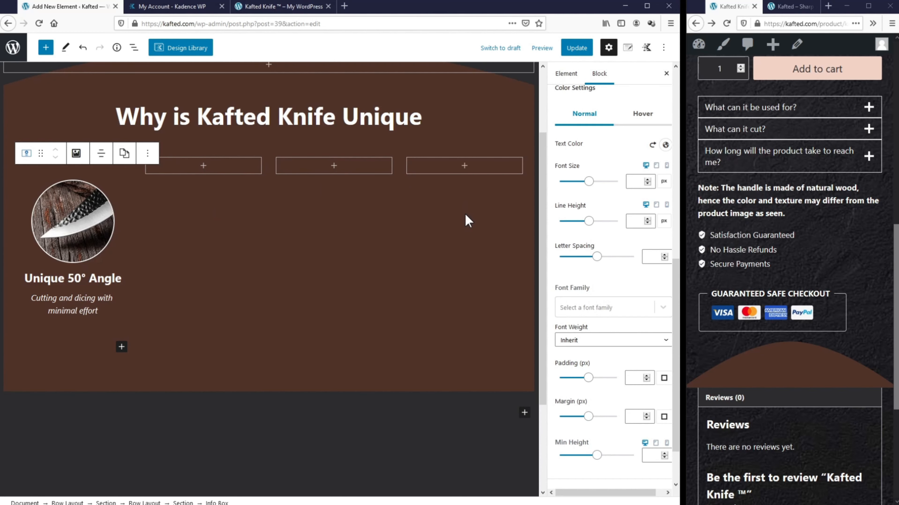
Step: Copy the Unique 50° Angle info box and paste it into the second column
click(147, 154)
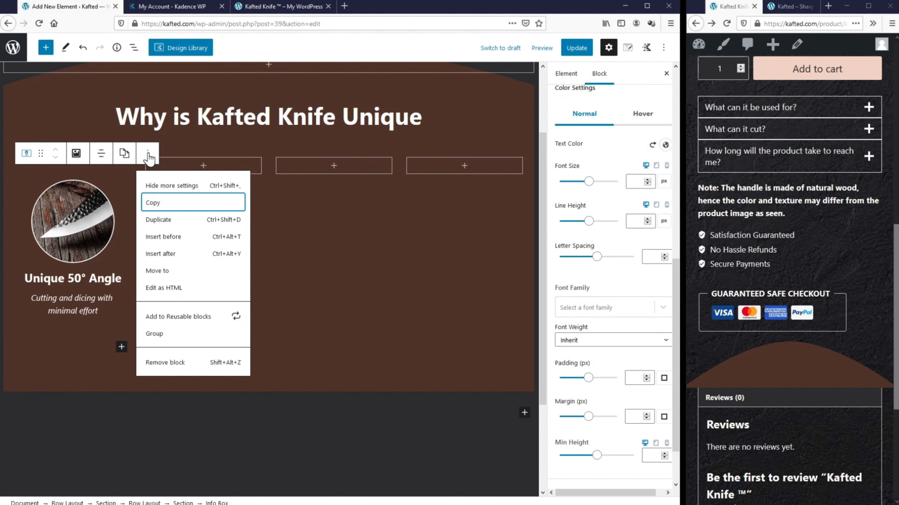
click(152, 206)
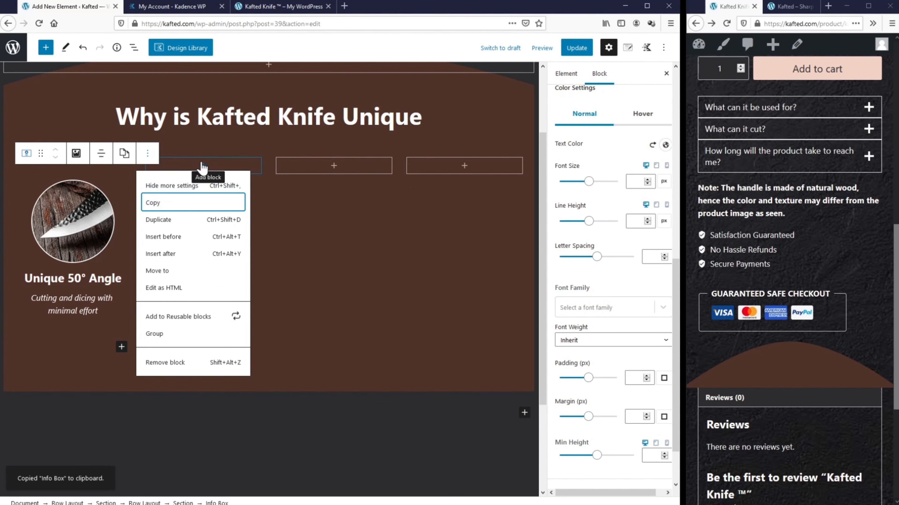
click(204, 173)
click(204, 167)
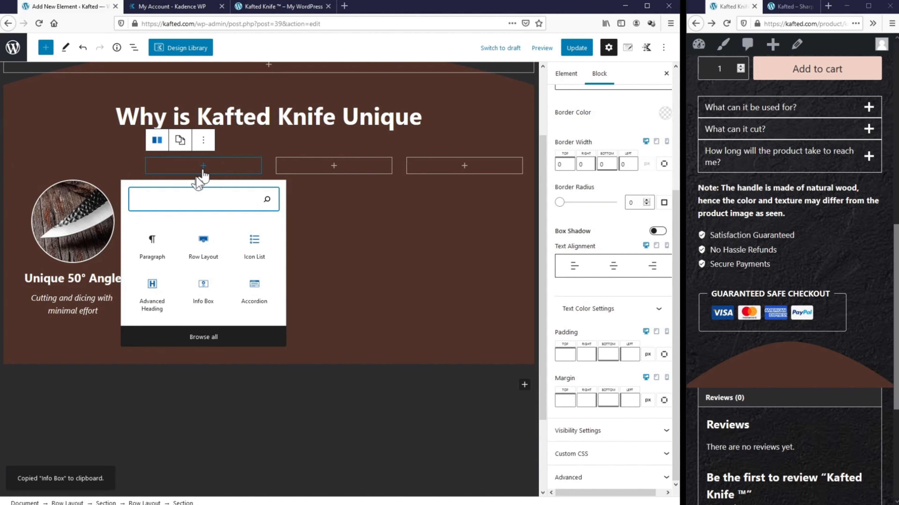
click(159, 252)
right_click(160, 166)
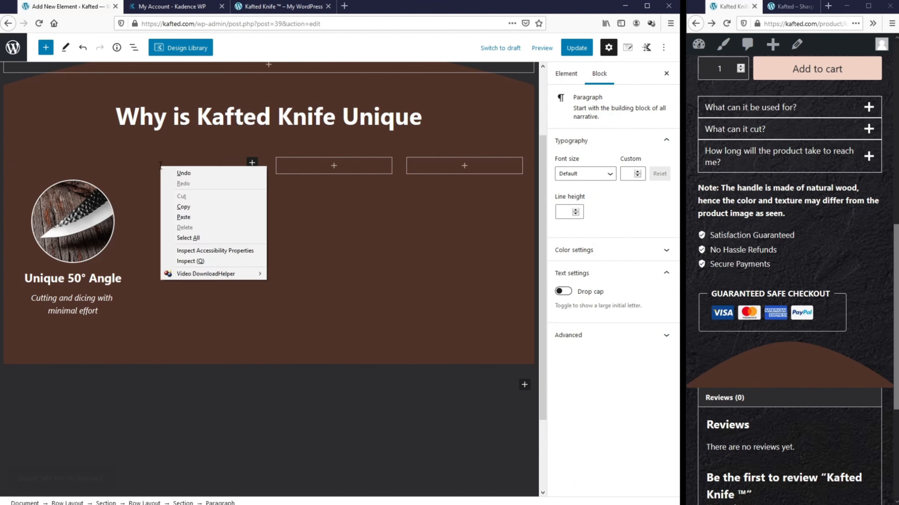
click(184, 217)
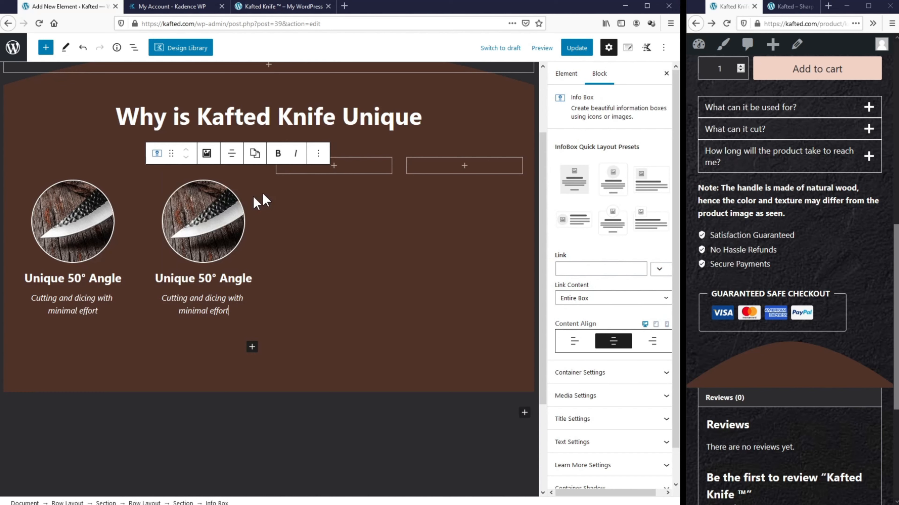
Step: Paste the copied info box into the third and fourth columns as well
click(333, 168)
click(286, 248)
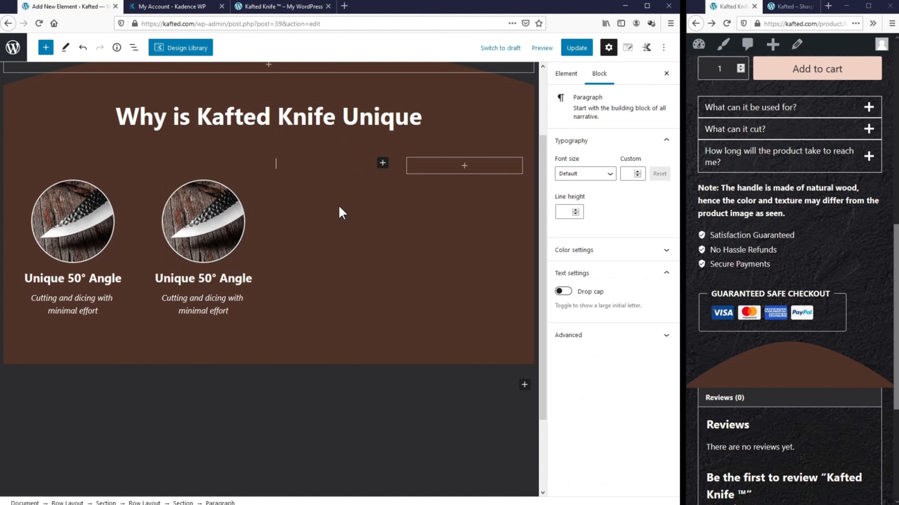
right_click(336, 169)
click(360, 219)
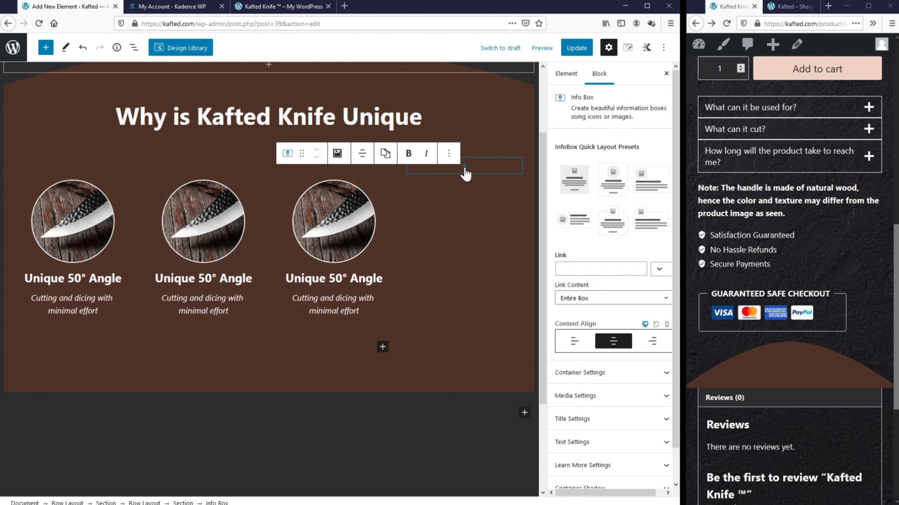
click(465, 168)
click(416, 249)
right_click(444, 161)
click(467, 212)
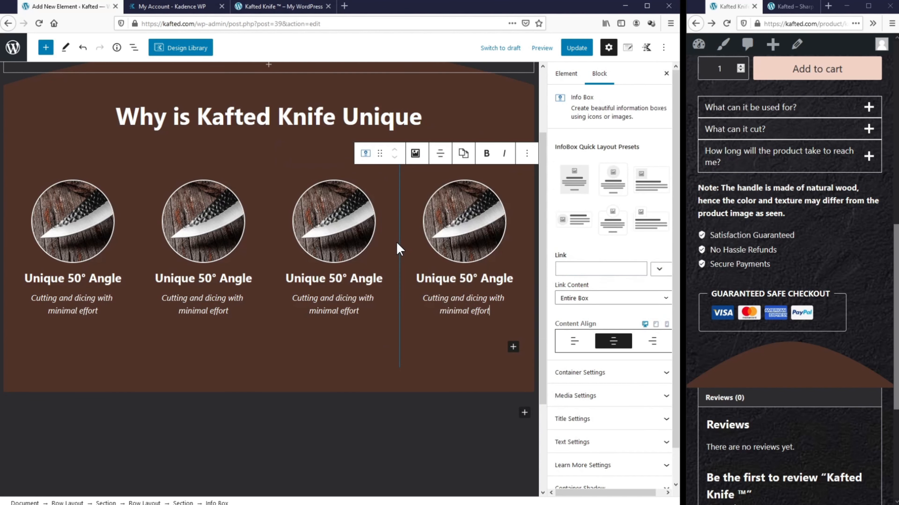
Step: Replace the second box's image with Feature 2.png, titled and alt-texted 'Curved Handle'
click(213, 223)
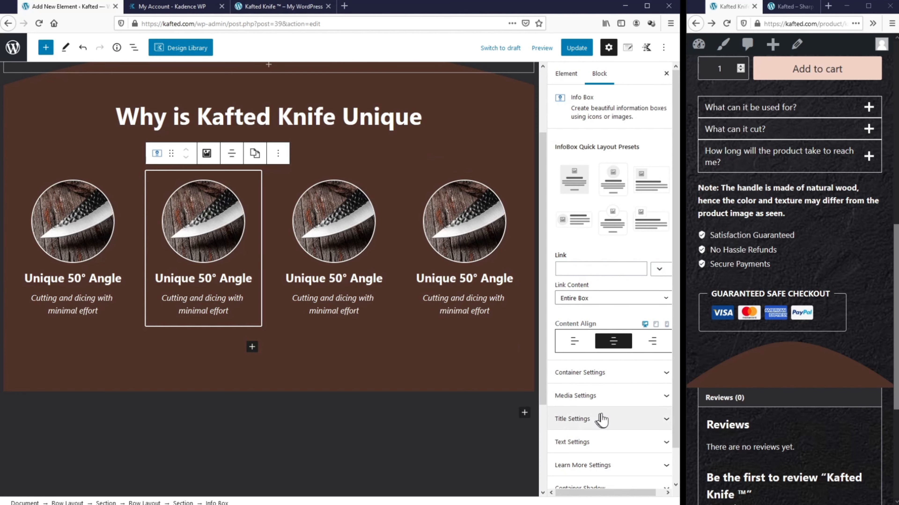
click(601, 396)
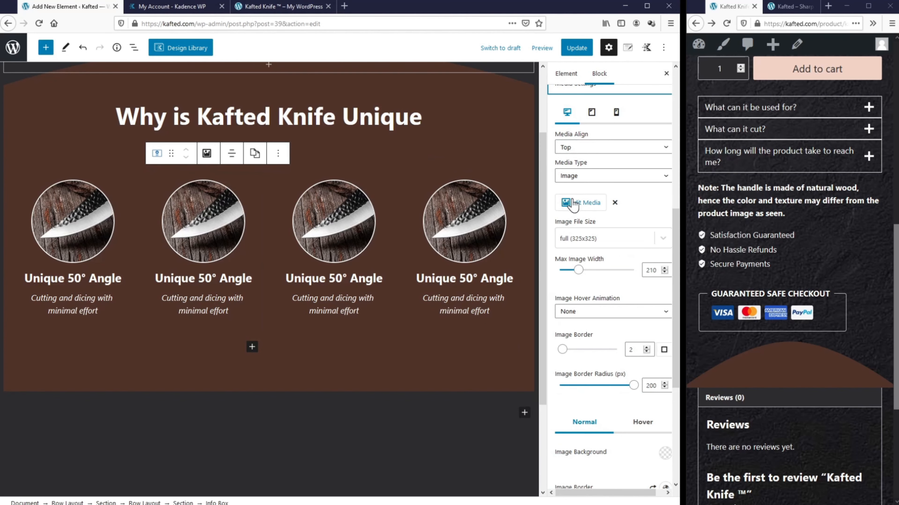
click(574, 204)
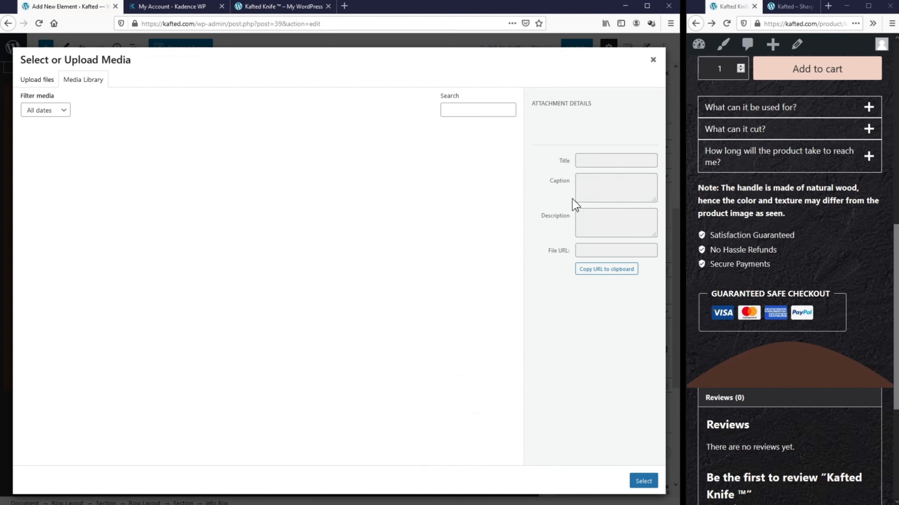
click(37, 82)
click(331, 252)
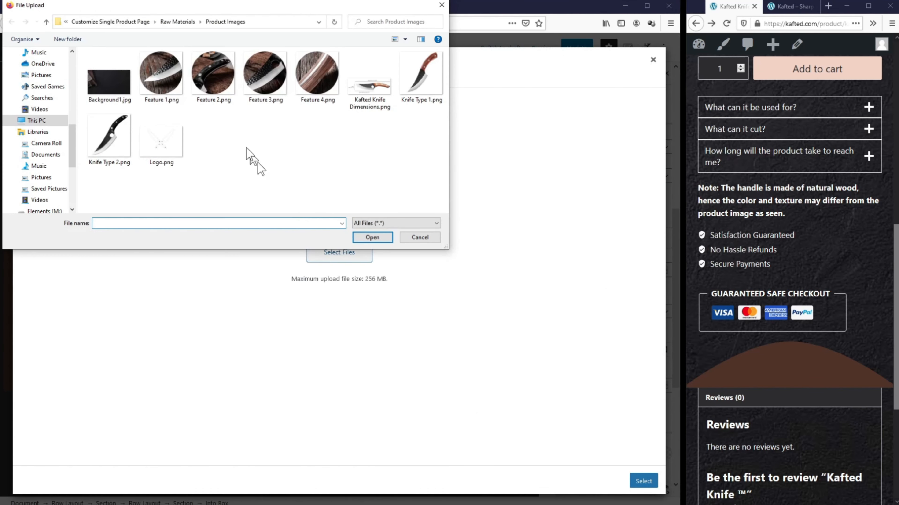
double_click(221, 83)
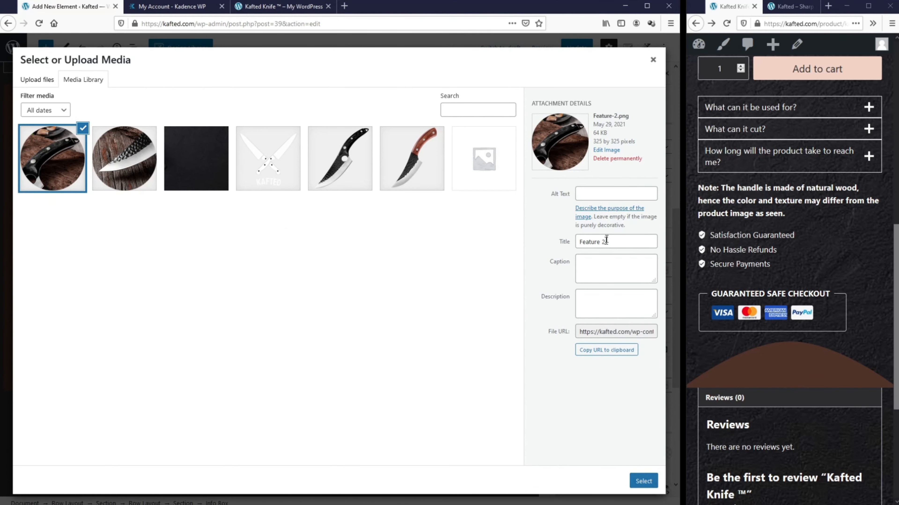
drag(613, 241, 565, 234)
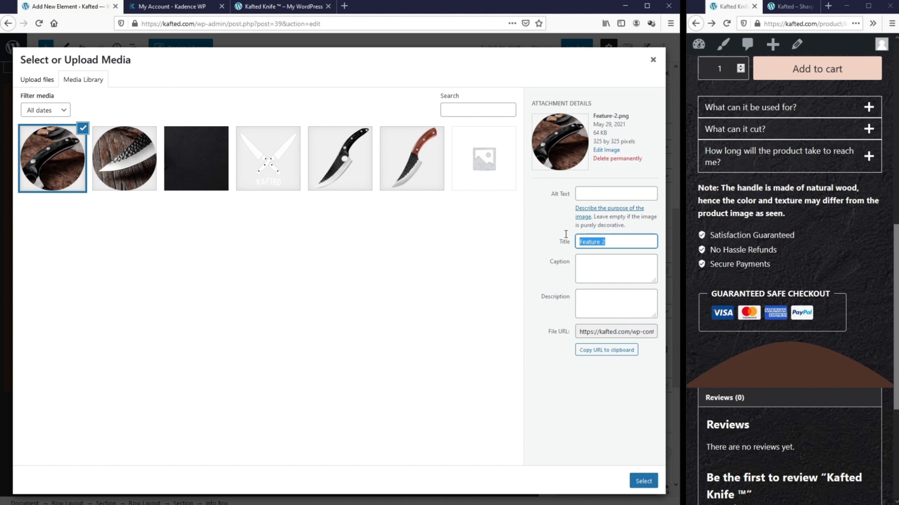
text(Curved Handle)
drag(634, 241, 587, 242)
click(595, 196)
text(Curved Handle)
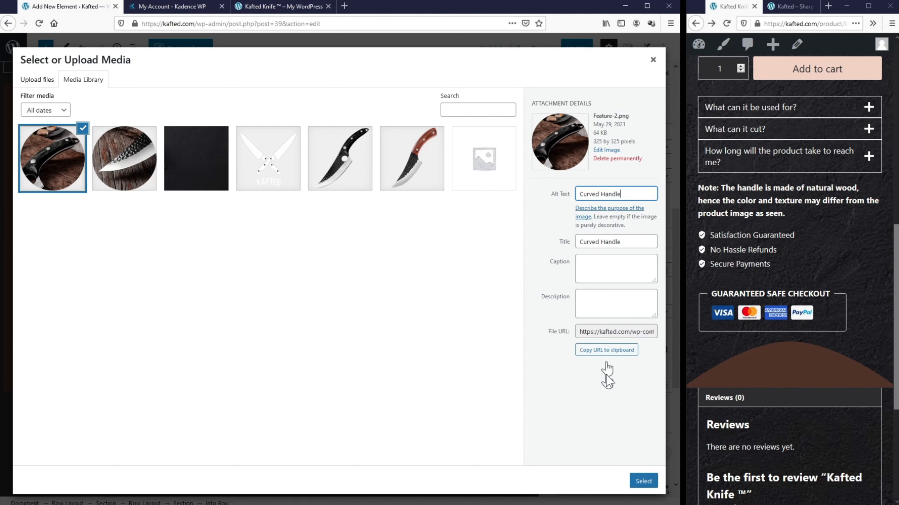
click(644, 482)
Step: Change the second box's heading to 'Curved Handle' and description to 'For a firmer grip'
triple_click(240, 280)
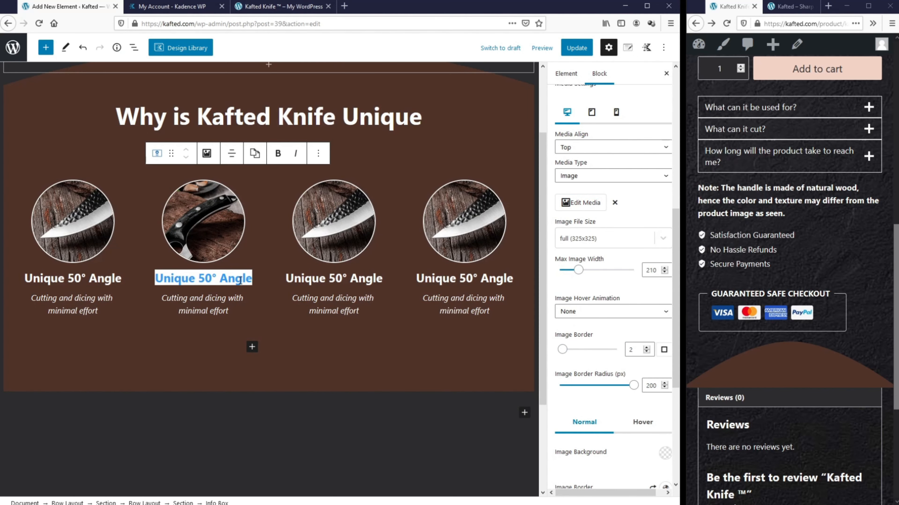
text(Curved Handle)
triple_click(216, 301)
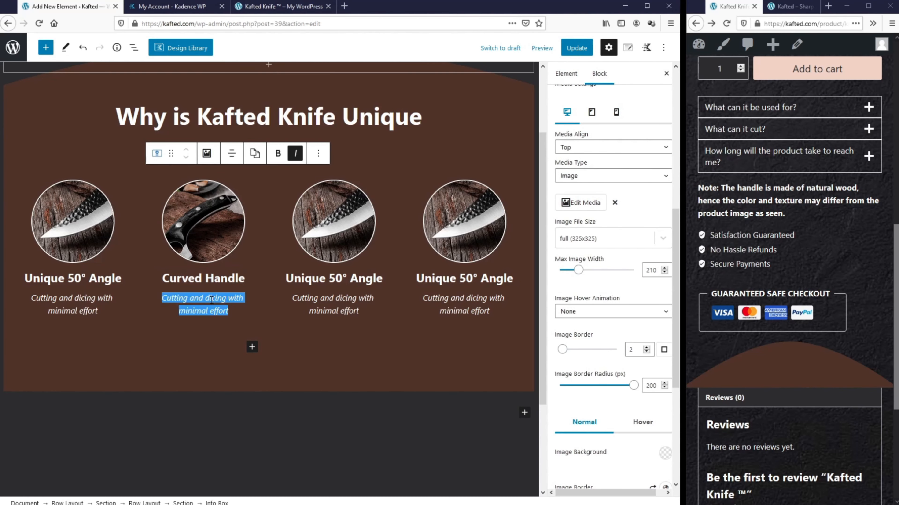
text(For a firmer grip)
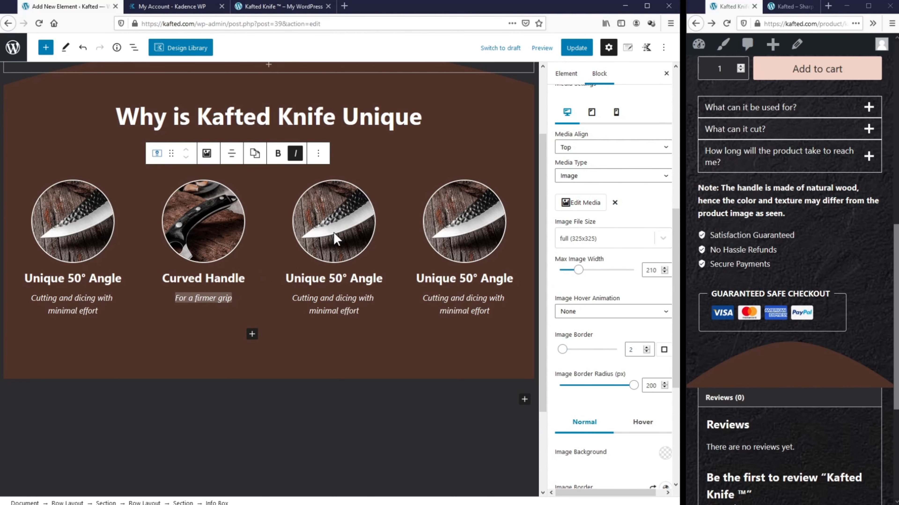
Step: Replace the third box's image with Feature 3.png, titled and alt-texted 'Premium Material'
click(337, 240)
click(580, 395)
scroll(601, 283, down, 7)
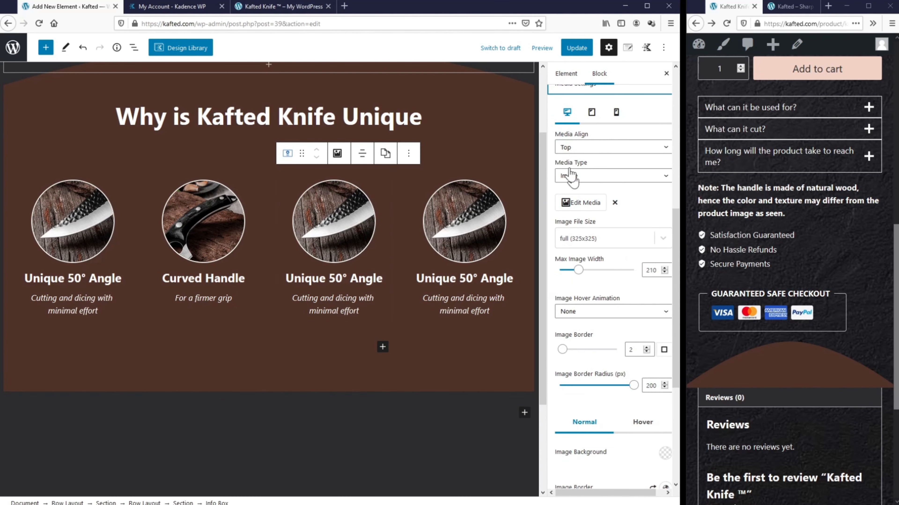
click(577, 202)
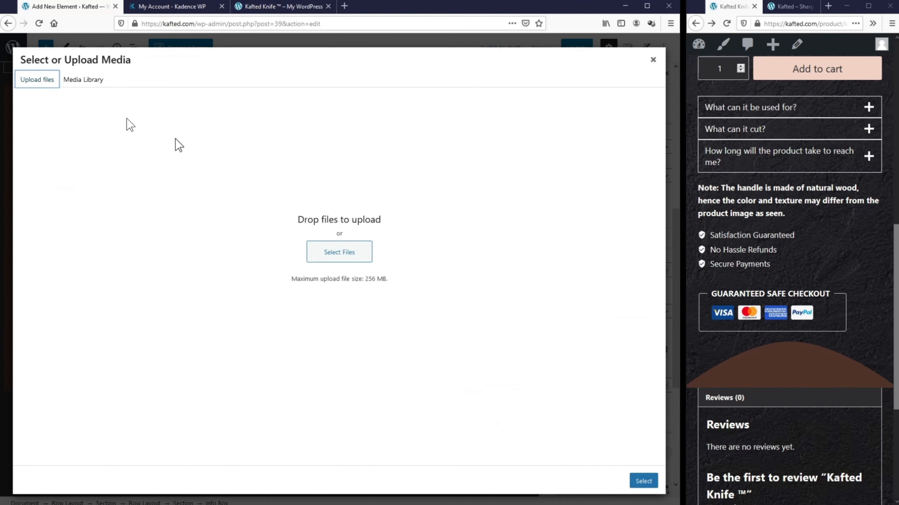
click(350, 254)
double_click(266, 74)
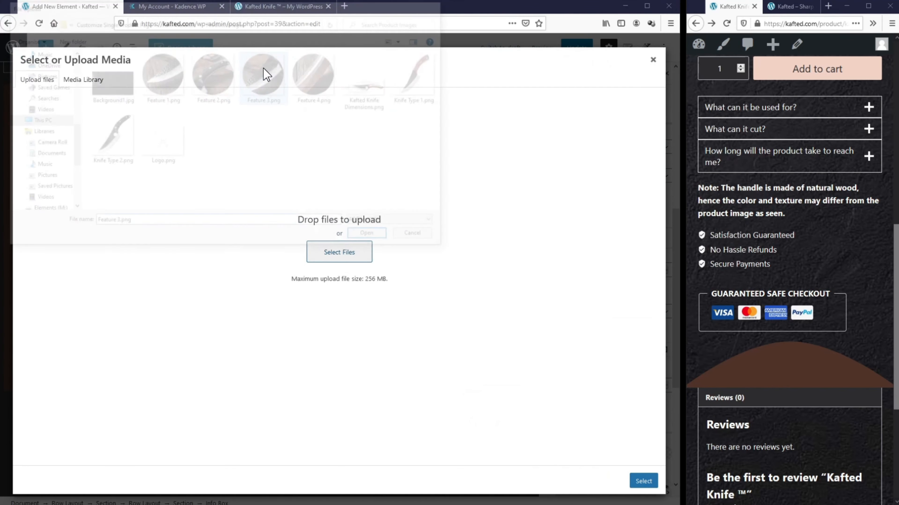
drag(610, 242, 571, 241)
text(Premium Material)
key(ctrl+a)
key(ctrl+c)
click(609, 194)
key(ctrl+v)
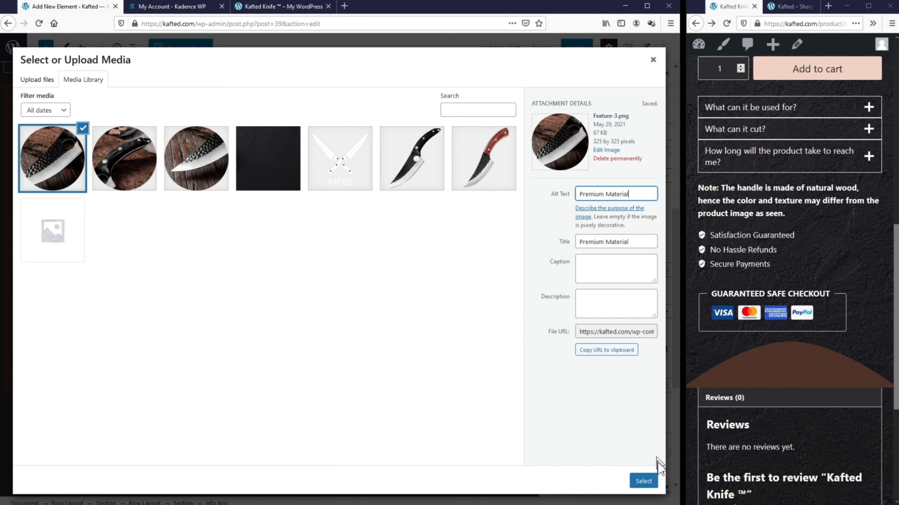
click(651, 481)
Step: Change the third box's heading to 'Premium Material' and description to 'Made of high carbon steel'
double_click(357, 277)
click(356, 277)
double_click(356, 277)
triple_click(348, 277)
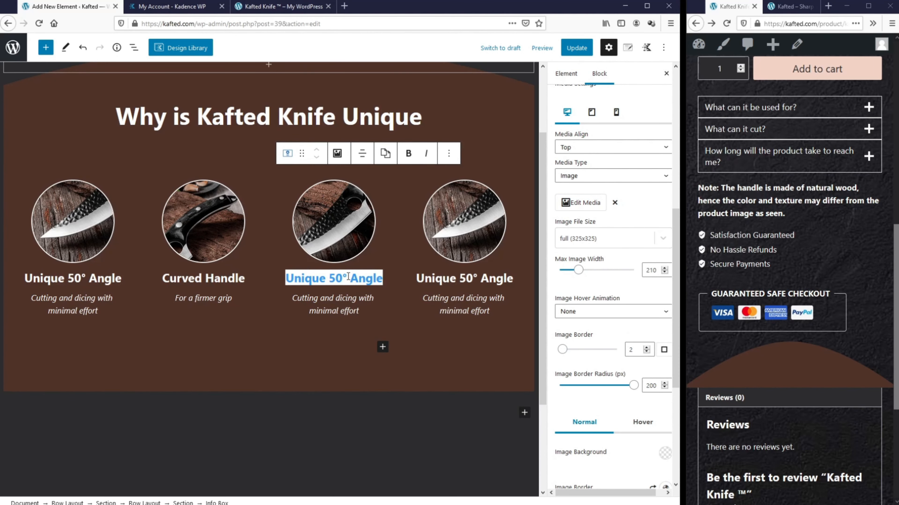
key(ctrl+v)
triple_click(332, 293)
text(Made of high carbon steel)
Step: Give the fourth box a 'Full Tang Handle' image, heading 'Full Tang Wood Handle', description 'For style and comfort'
click(421, 201)
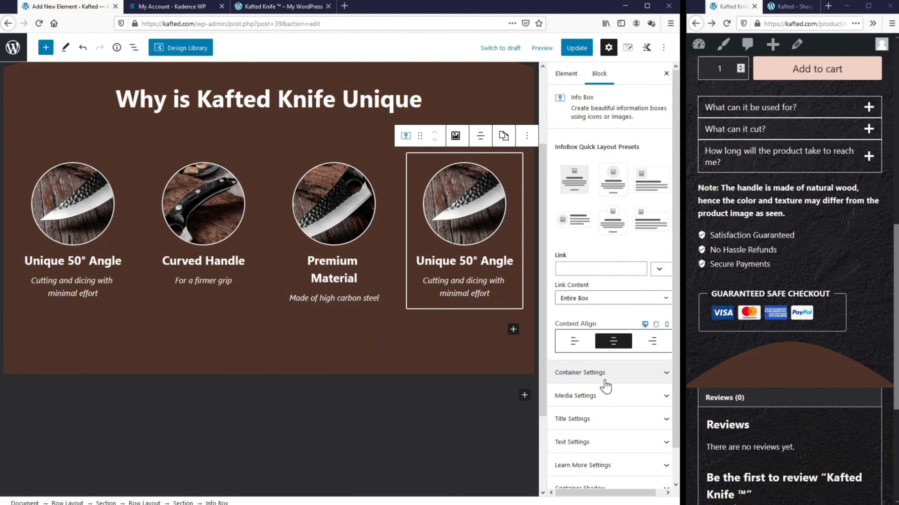
click(601, 395)
click(581, 202)
drag(609, 242, 560, 244)
text(Full Tang Handle)
click(608, 194)
key(ctrl+v)
click(645, 480)
text(Full Tang Wood Handle)
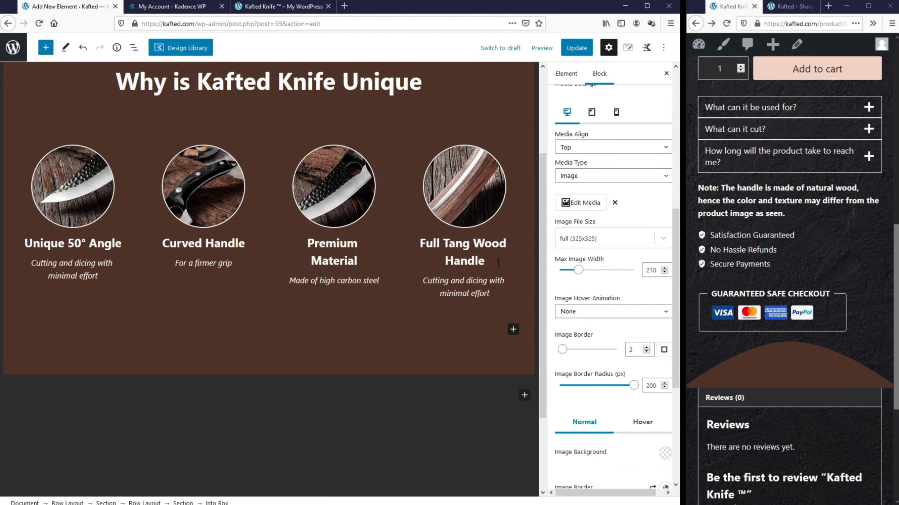
triple_click(488, 282)
text(For style and comfort)
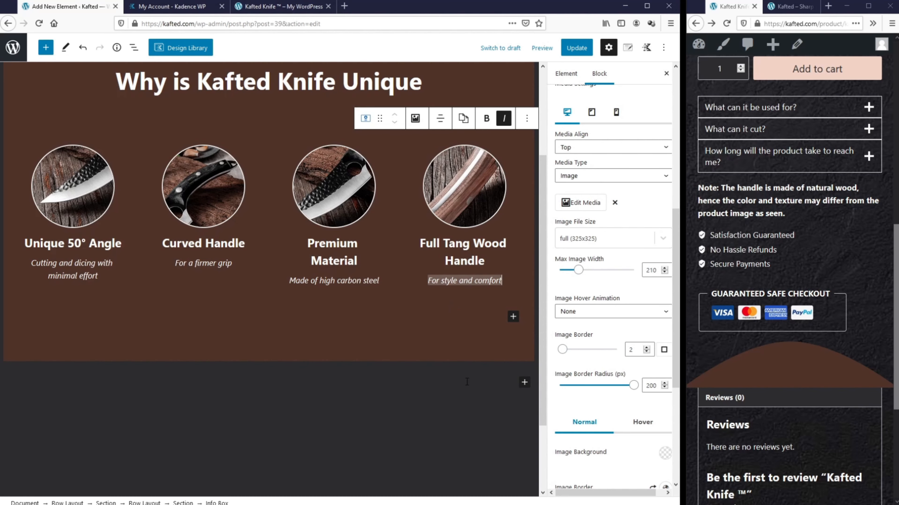
Step: Insert a single-column Row Layout below the brown section
click(524, 383)
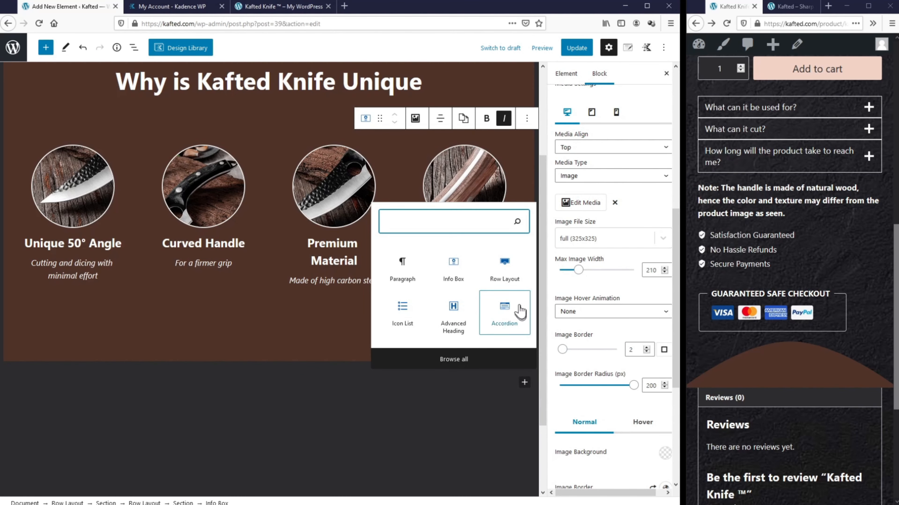
click(502, 314)
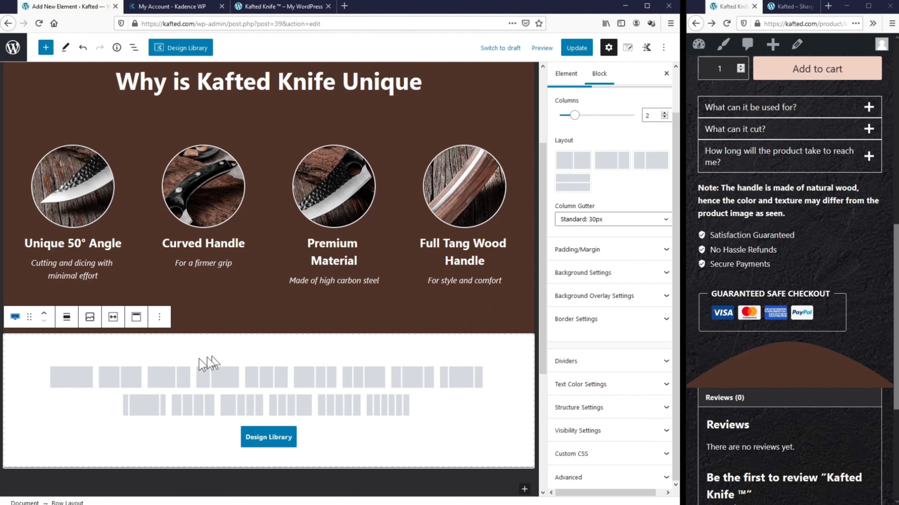
click(73, 378)
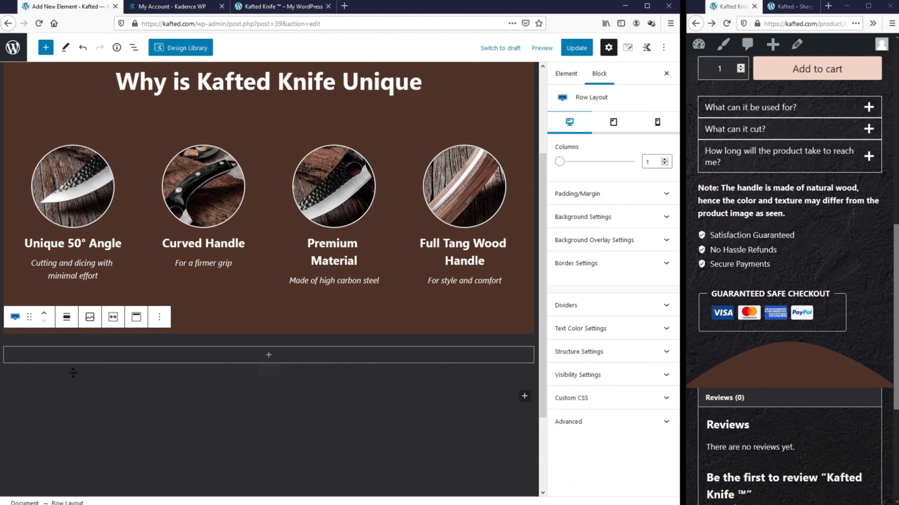
Step: Add a dark brown curved divider to the top of the row
click(586, 308)
click(643, 332)
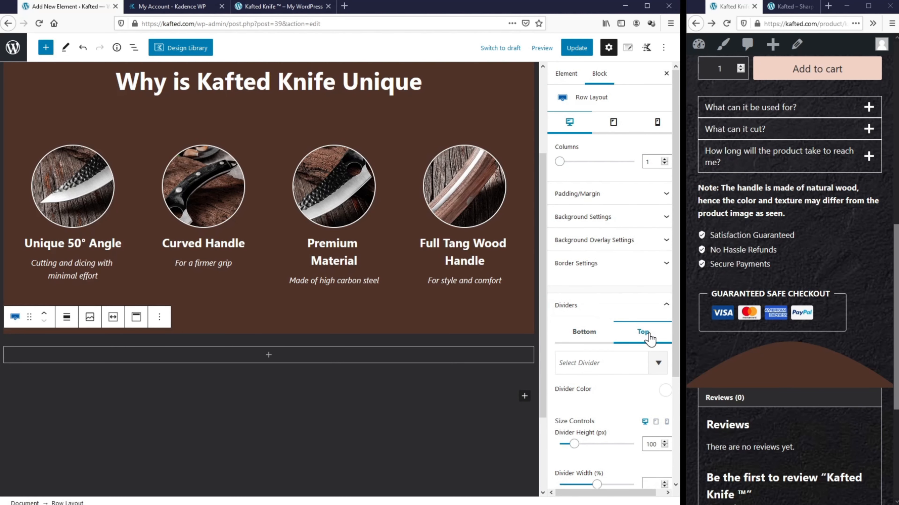
click(657, 364)
scroll(625, 407, down, 5)
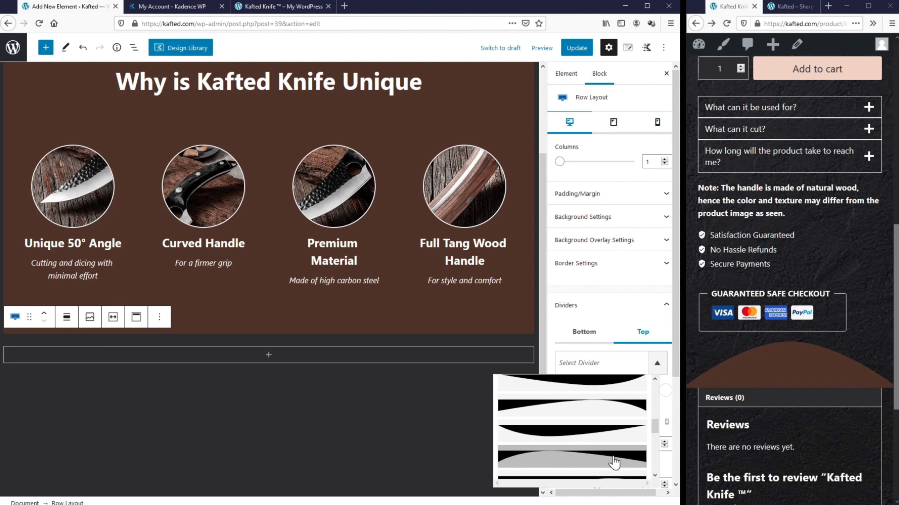
click(614, 462)
click(612, 322)
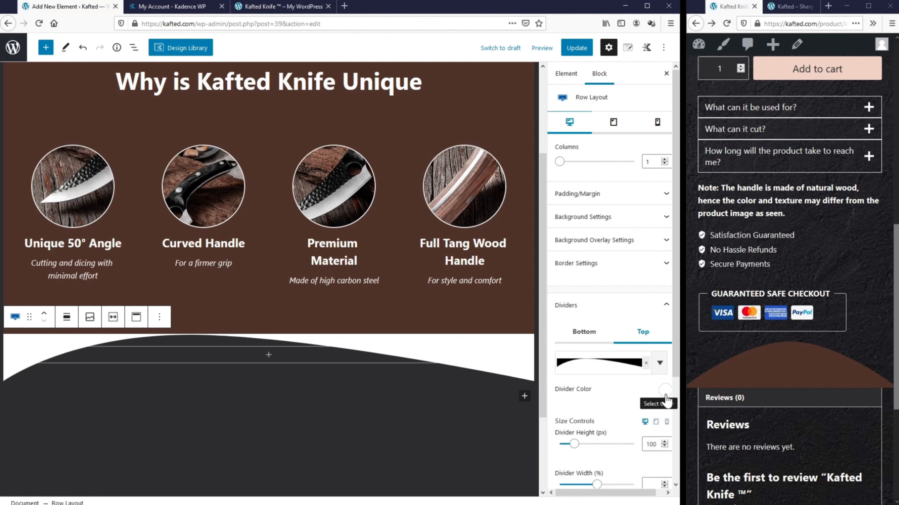
click(665, 393)
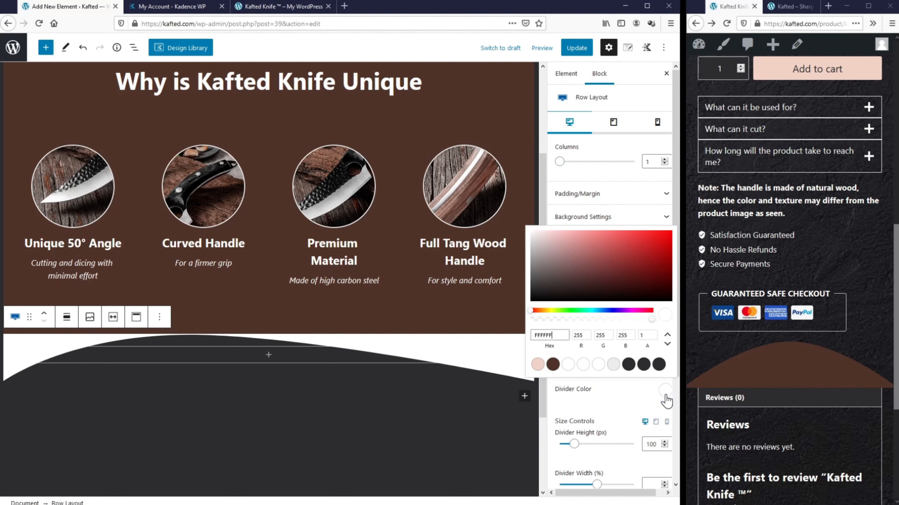
click(553, 365)
Step: Make the row full width with a light pink background colour
click(67, 317)
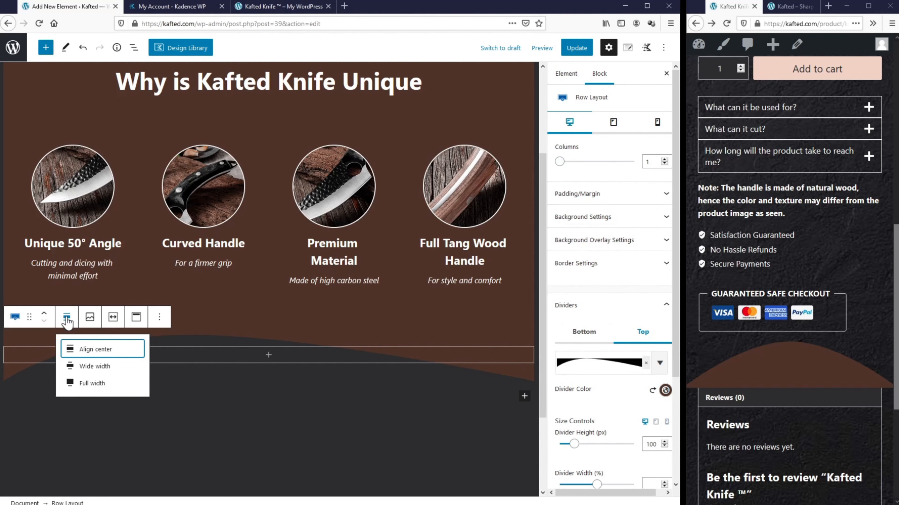
click(92, 384)
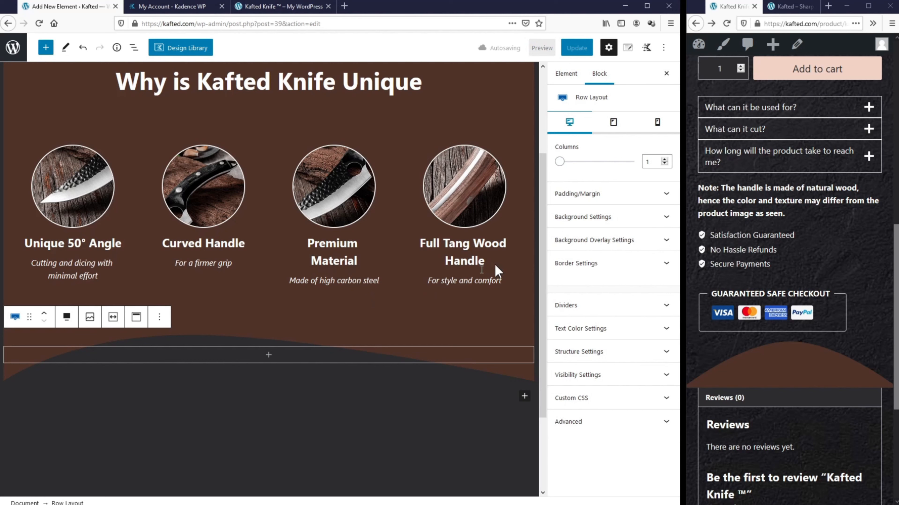
click(629, 223)
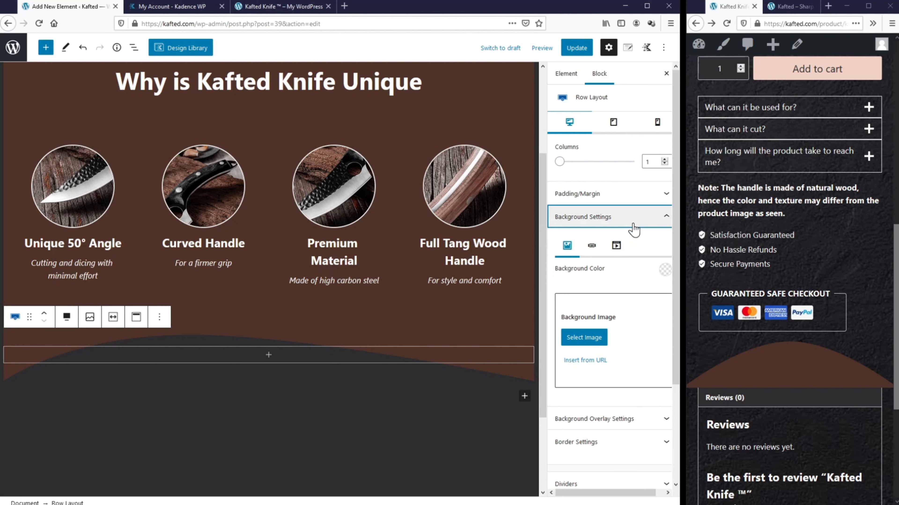
click(664, 275)
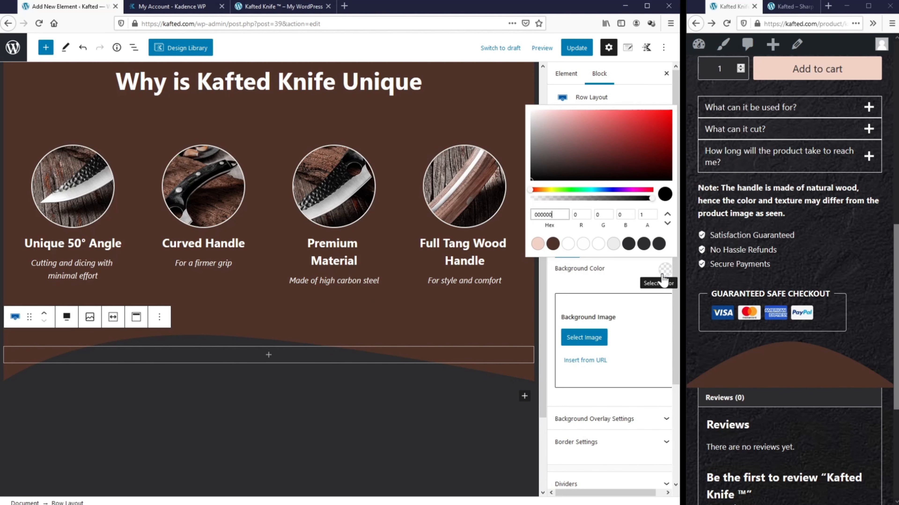
click(537, 245)
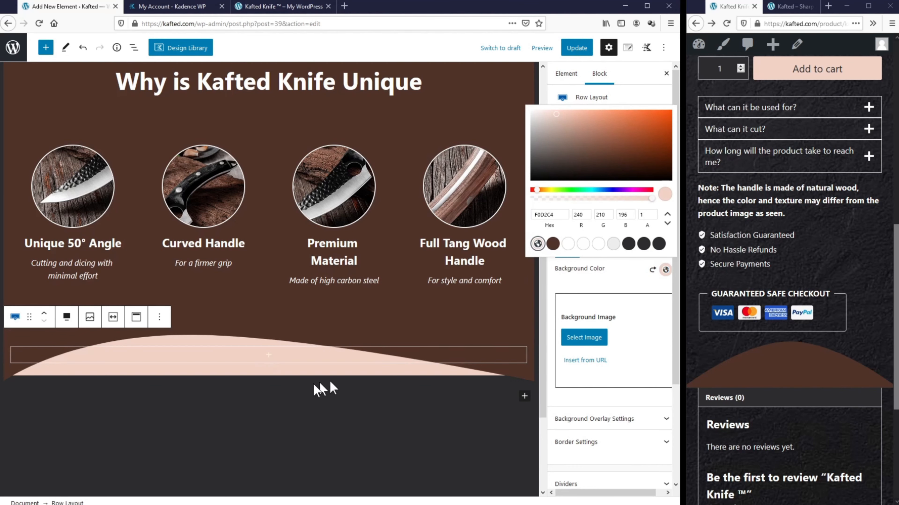
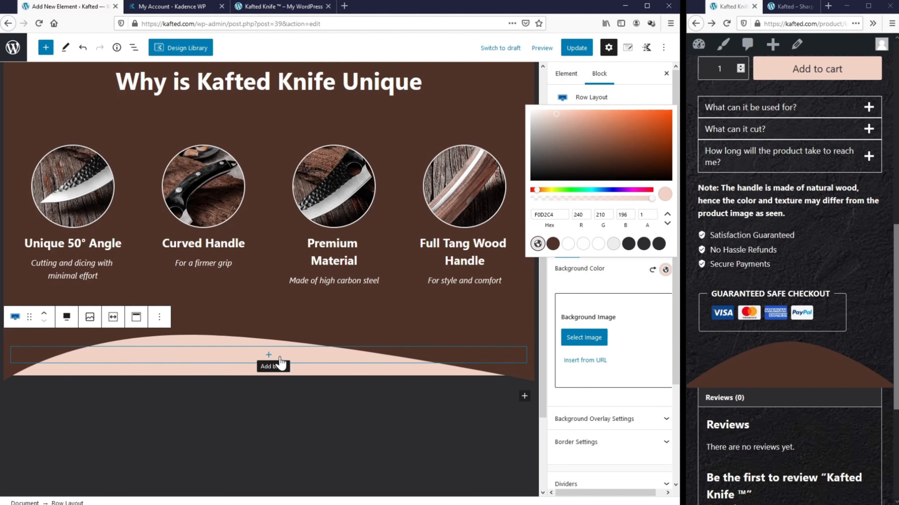
Step: Set the pink row's top padding to 150 px in the Padding/Margin settings
click(572, 286)
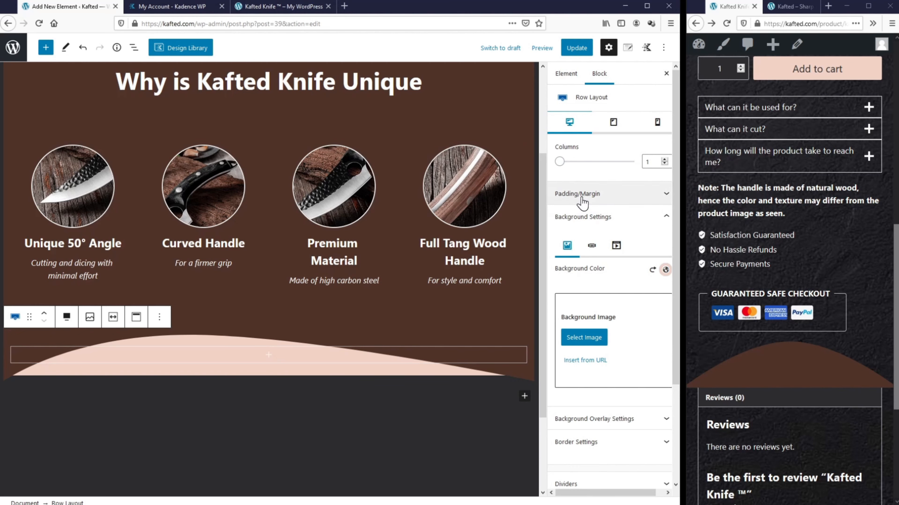
click(582, 195)
click(564, 230)
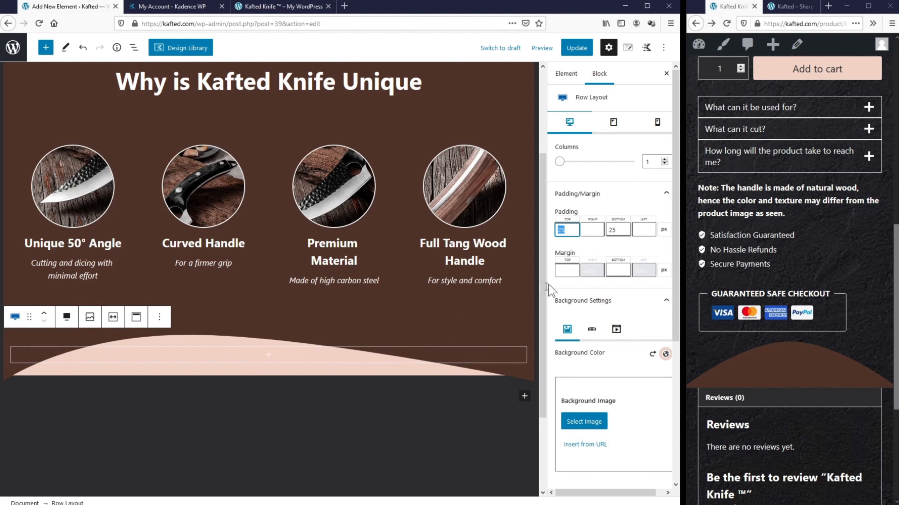
text(100)
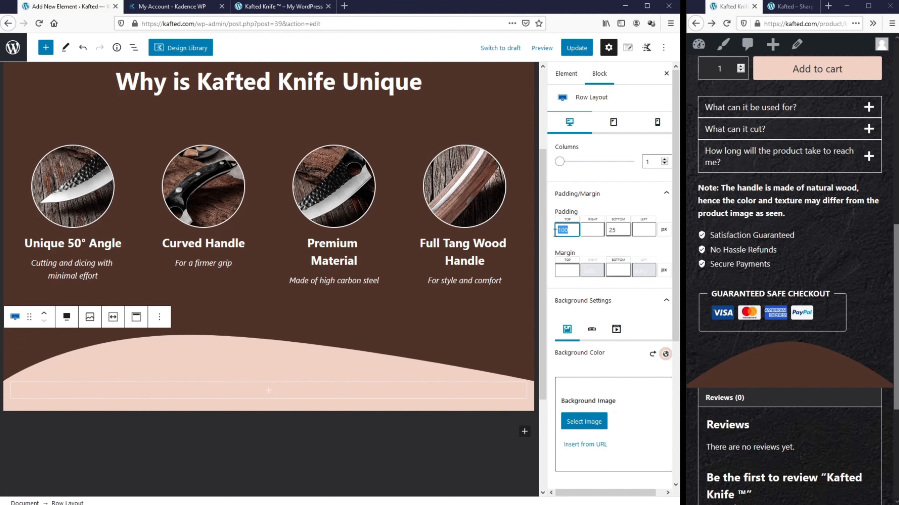
text(150)
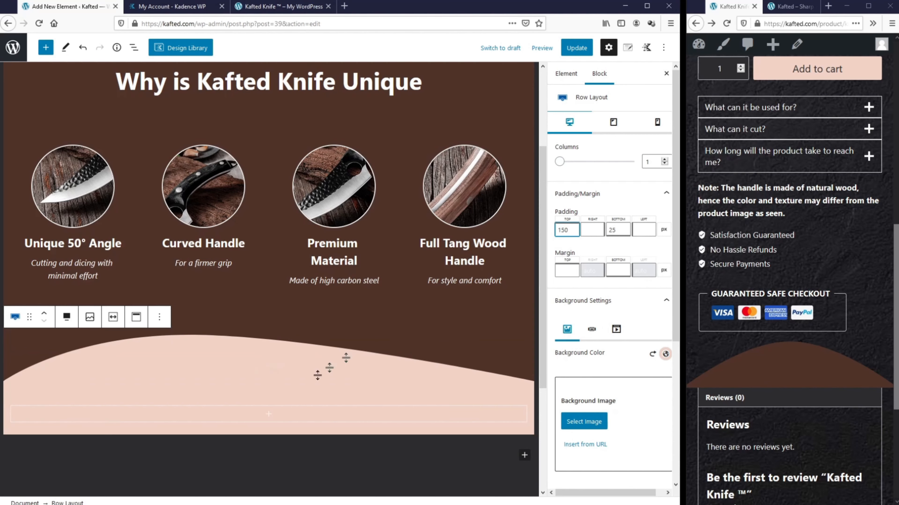
Step: Insert an Advanced Heading reading 'Kafted Knife™ Dimension' in the pink row
click(268, 418)
click(268, 414)
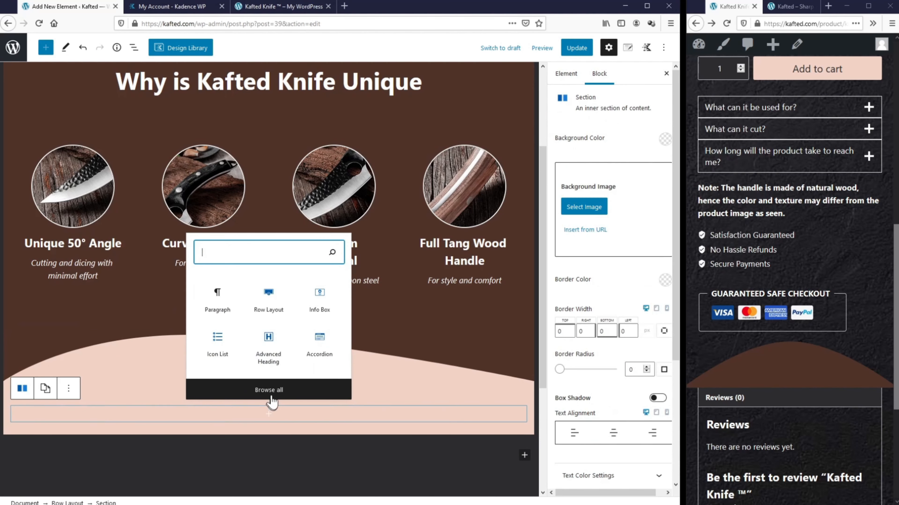
click(269, 359)
text(Ka)
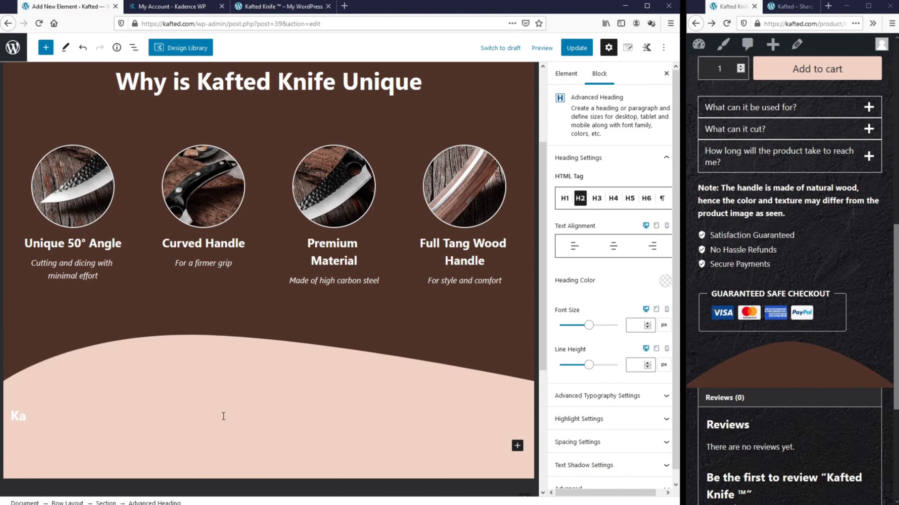
text(fted Knif)
text(e)
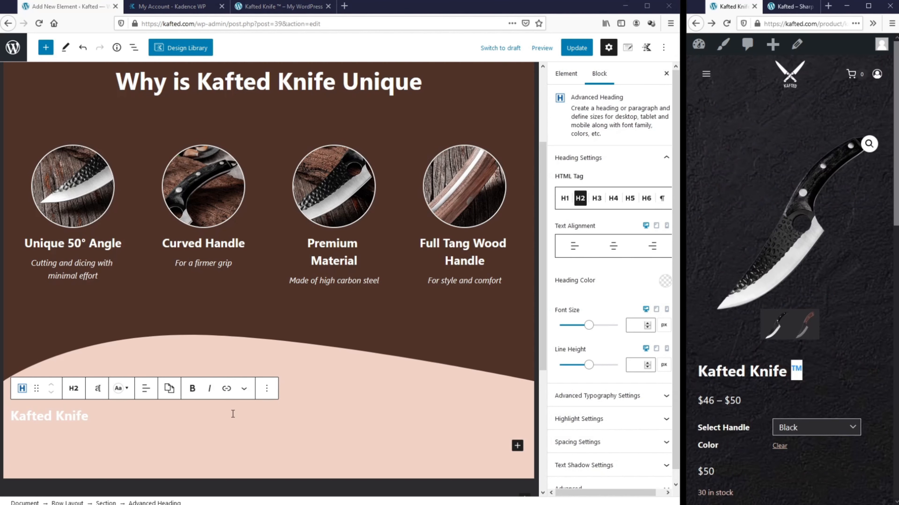
click(233, 415)
text(™)
text(Dimension)
key(ctrl+a)
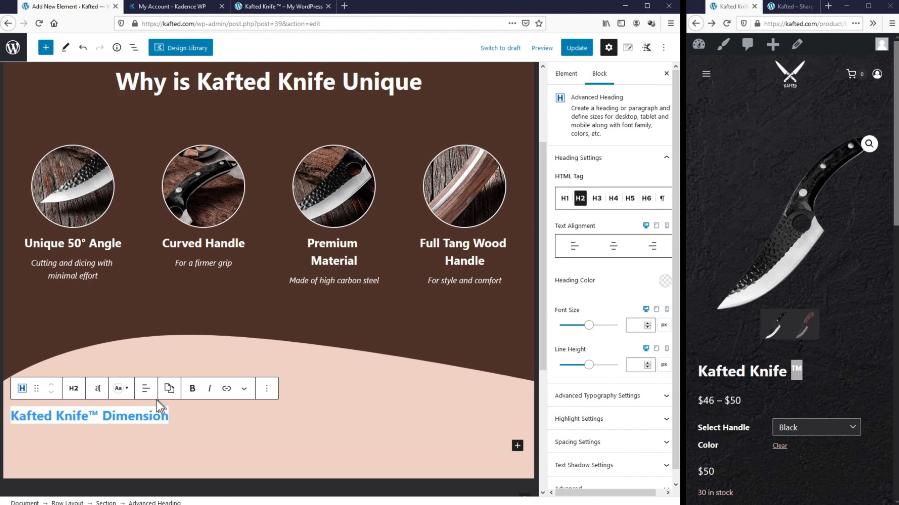
Step: Centre the heading, set its font size to 50 and colour it dark brown
click(146, 394)
click(187, 438)
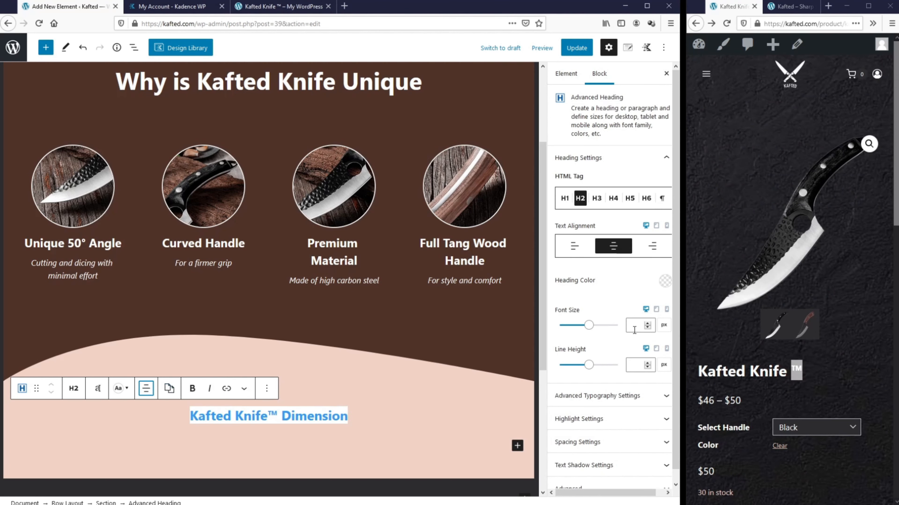
click(635, 329)
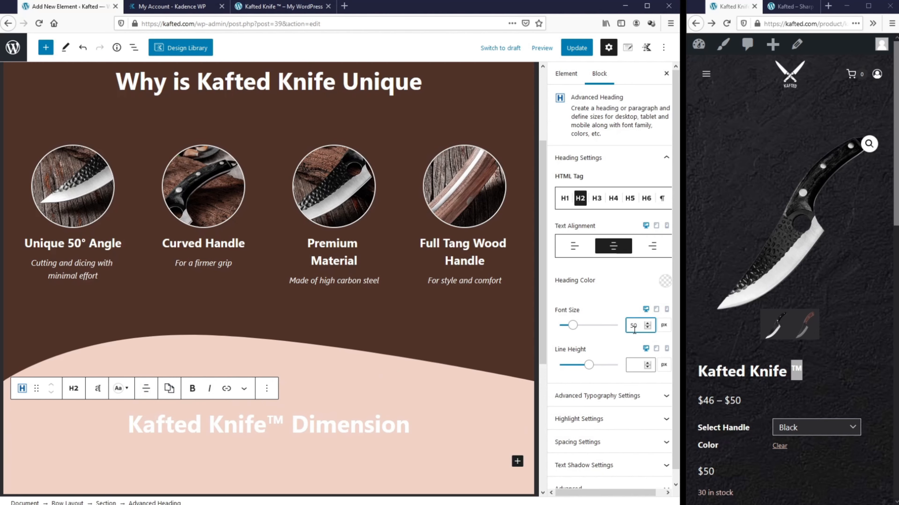
click(665, 281)
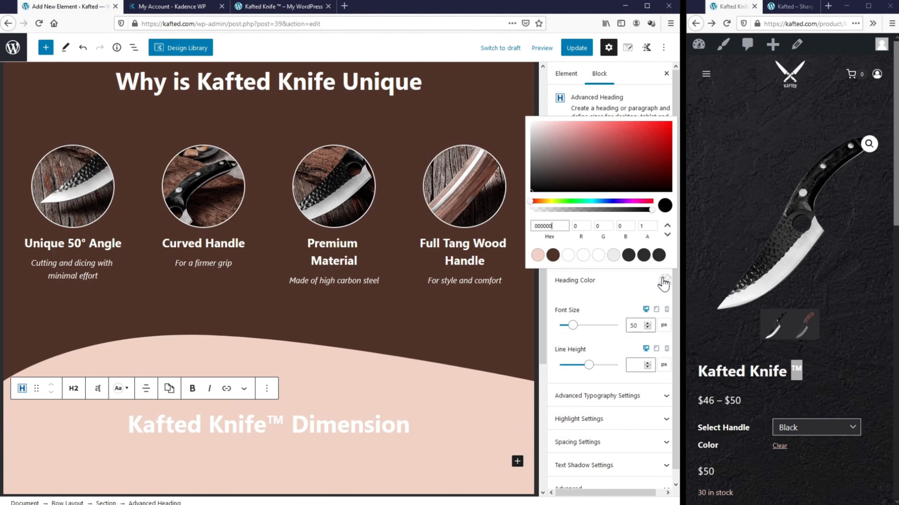
click(552, 255)
click(465, 427)
scroll(370, 269, down, 4)
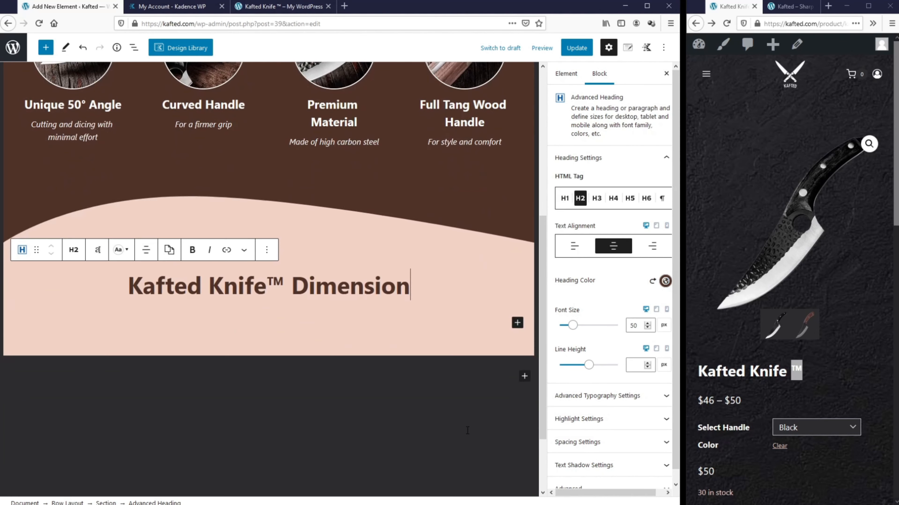
Step: Add an Image block with the uploaded Kafted Knife Dimensions.png and update the element
click(517, 317)
text(image)
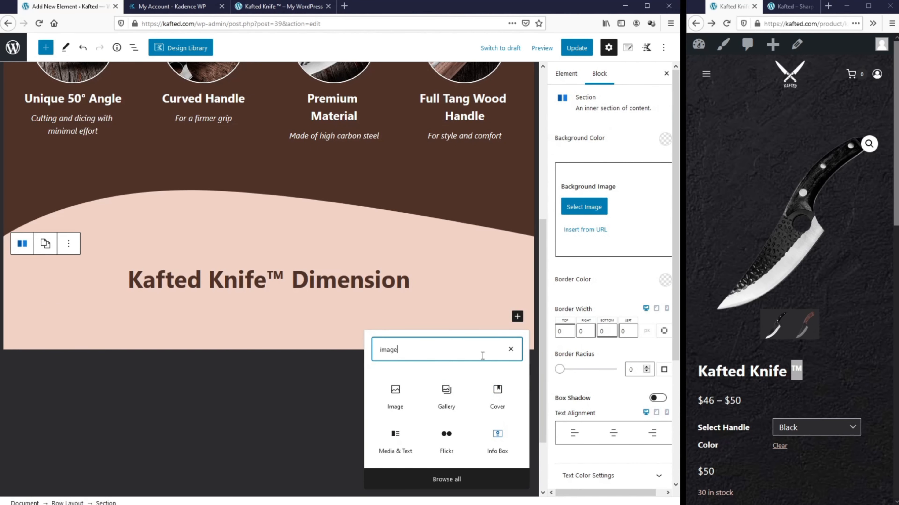
click(395, 395)
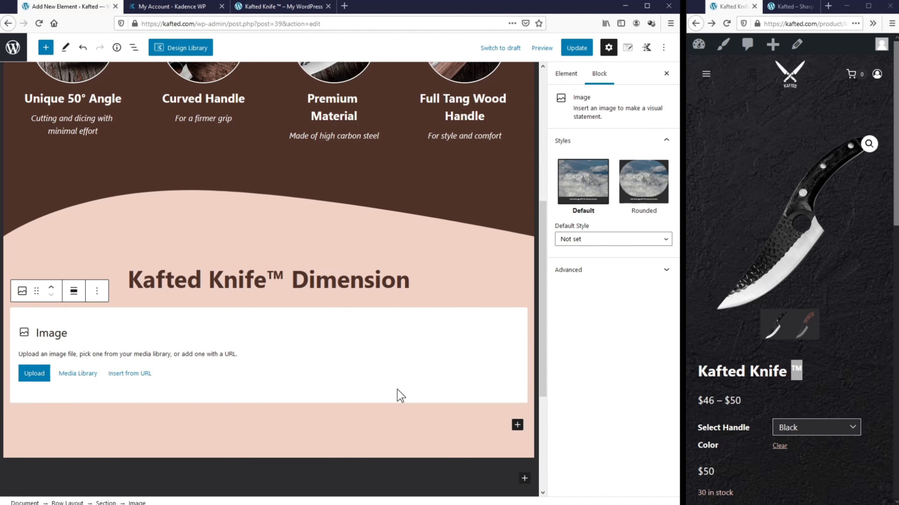
click(34, 375)
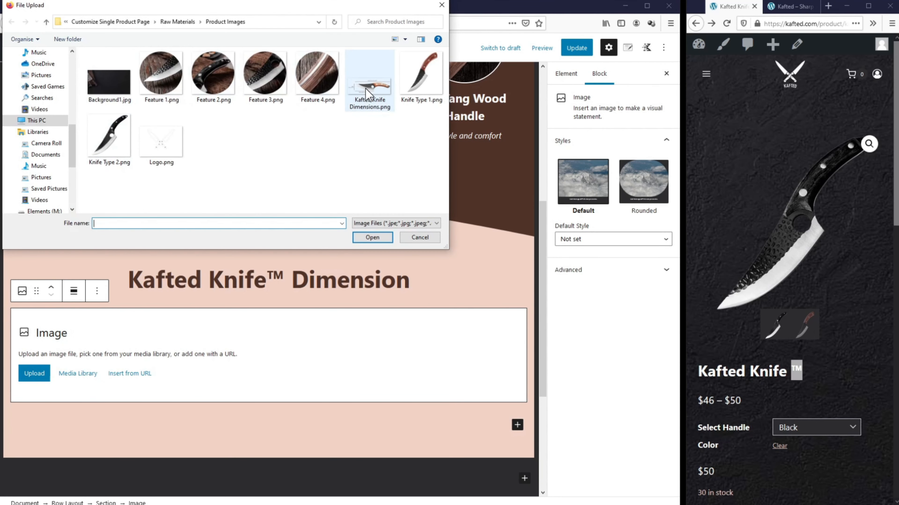
double_click(376, 93)
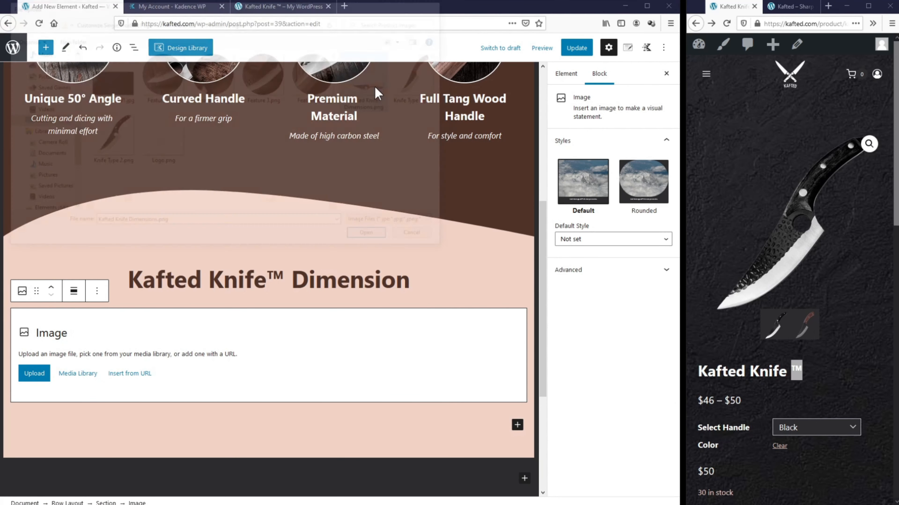
click(577, 47)
click(727, 23)
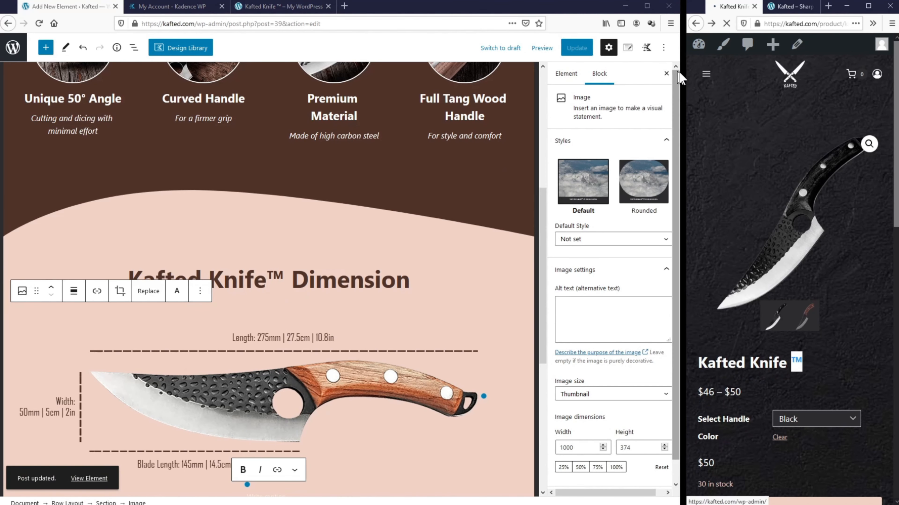
Step: Set the knife dimensions image to Align center and update the element
drag(685, 71, 117, 120)
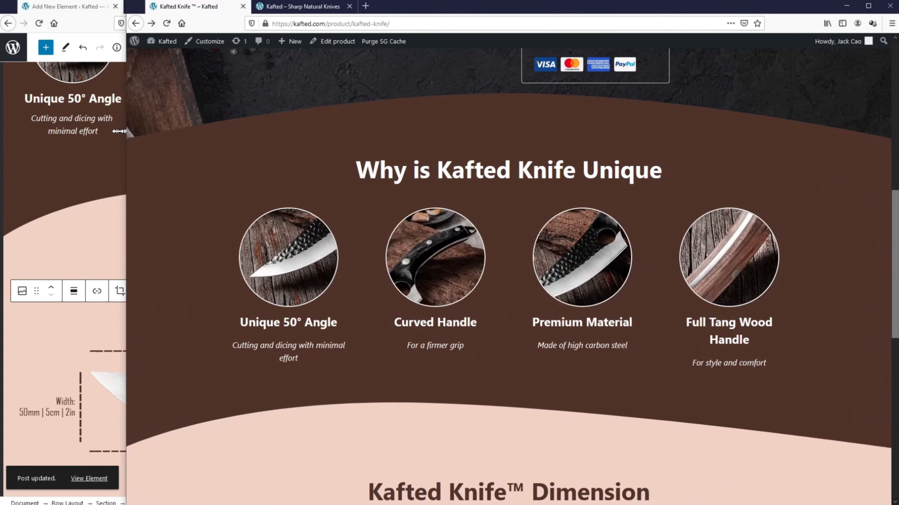
scroll(287, 184, down, 6)
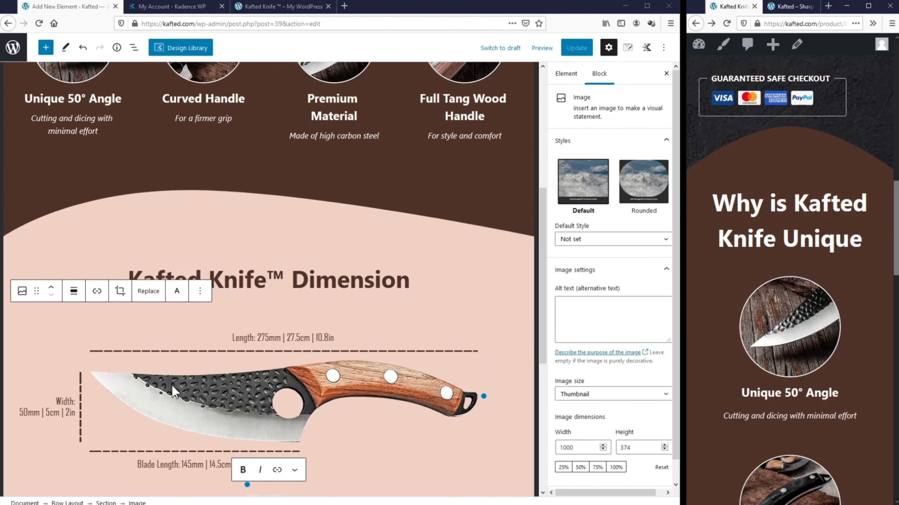
click(74, 291)
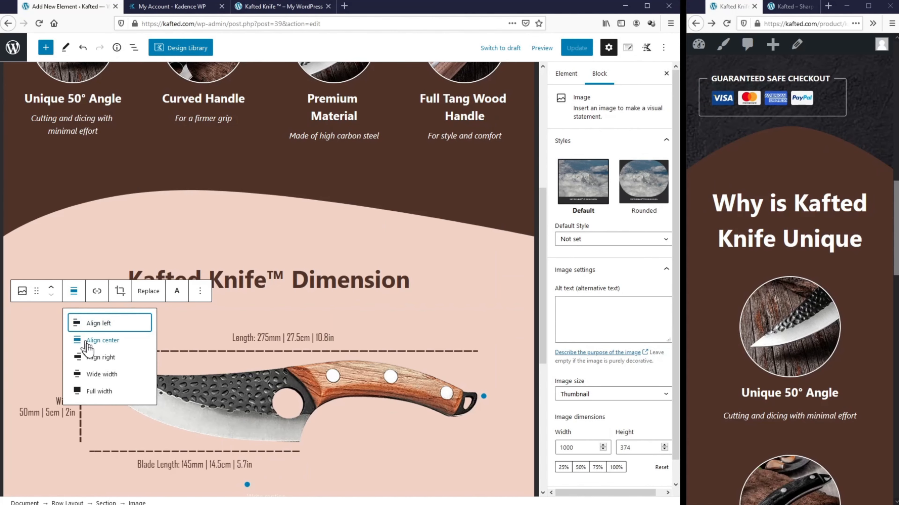
click(89, 341)
click(576, 48)
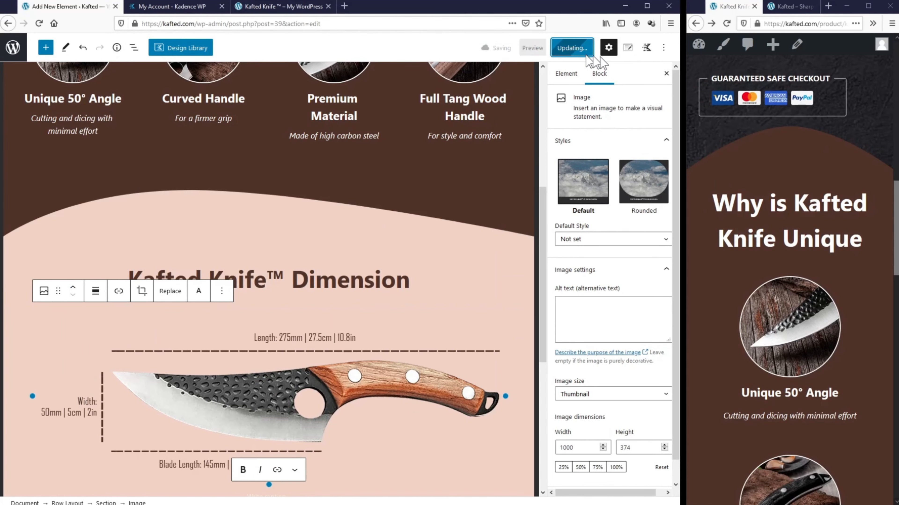
click(725, 25)
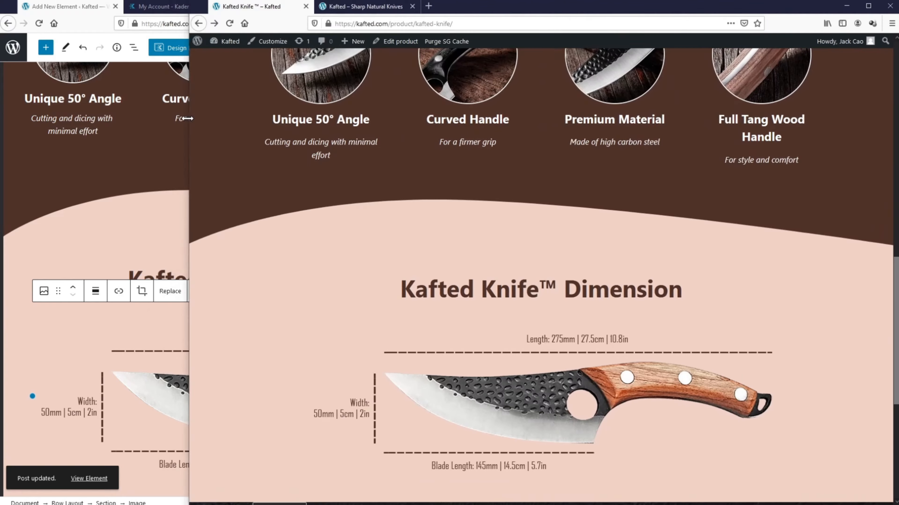
Step: Scroll the reloaded product page to review the new Dimension section
scroll(177, 241, up, 4)
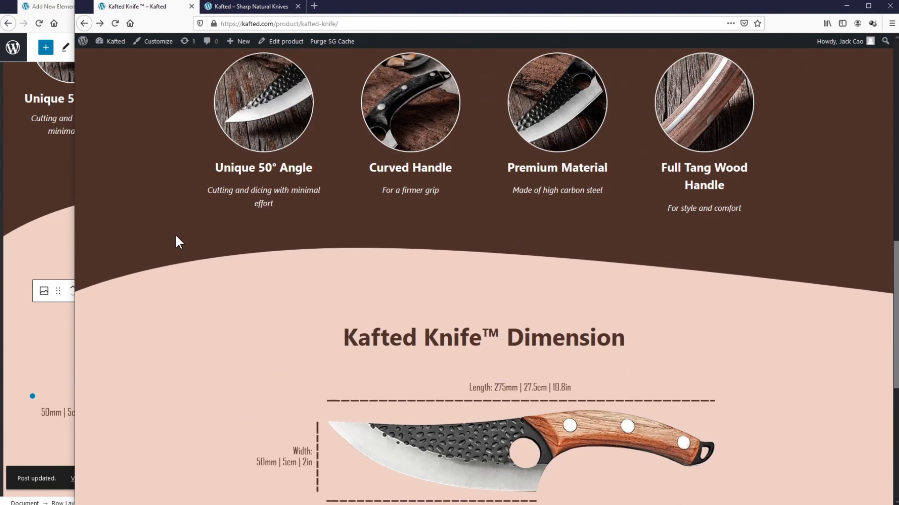
drag(75, 250, 753, 251)
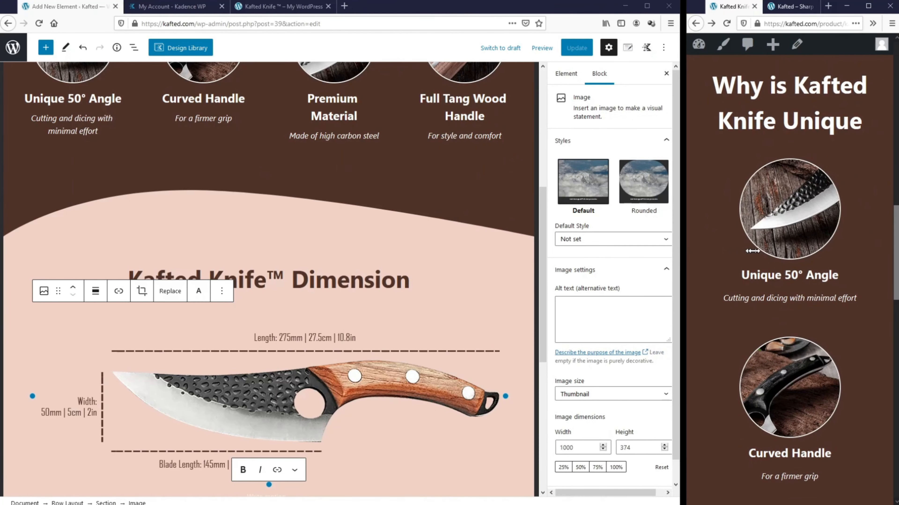
scroll(773, 198, down, 10)
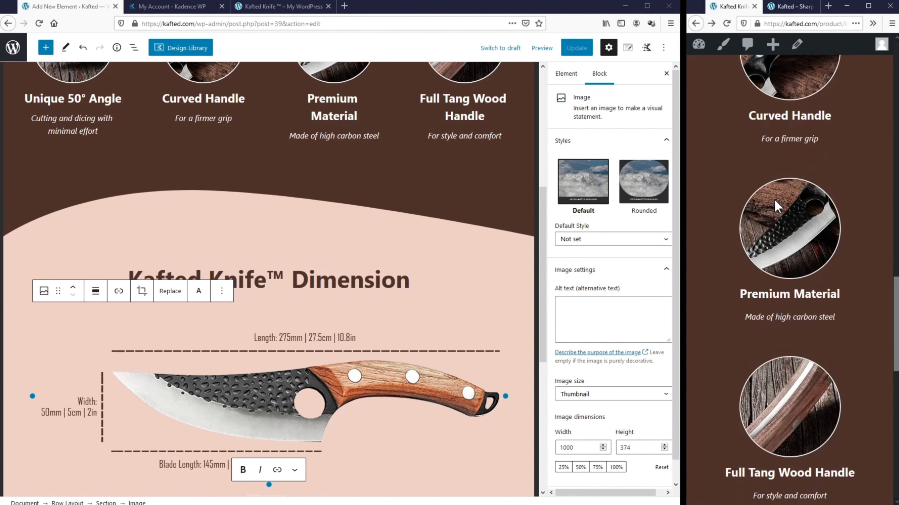
scroll(775, 200, down, 5)
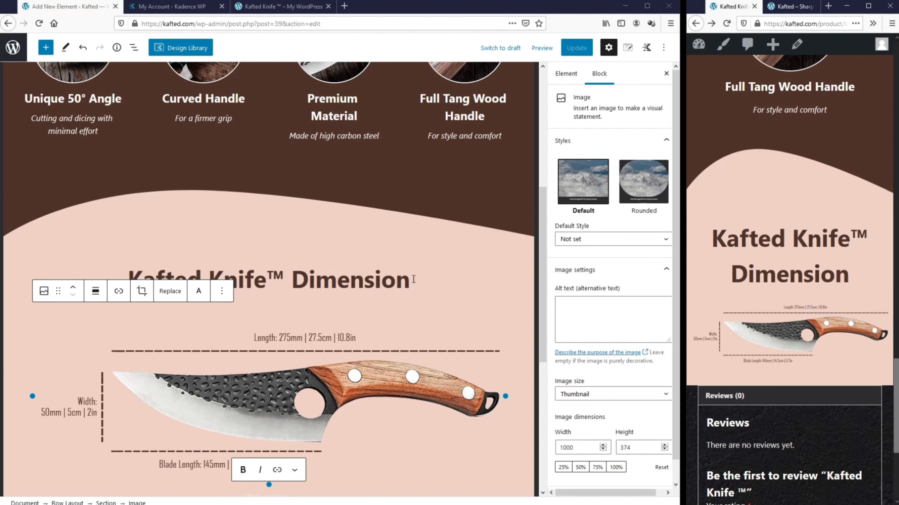
scroll(401, 315, down, 4)
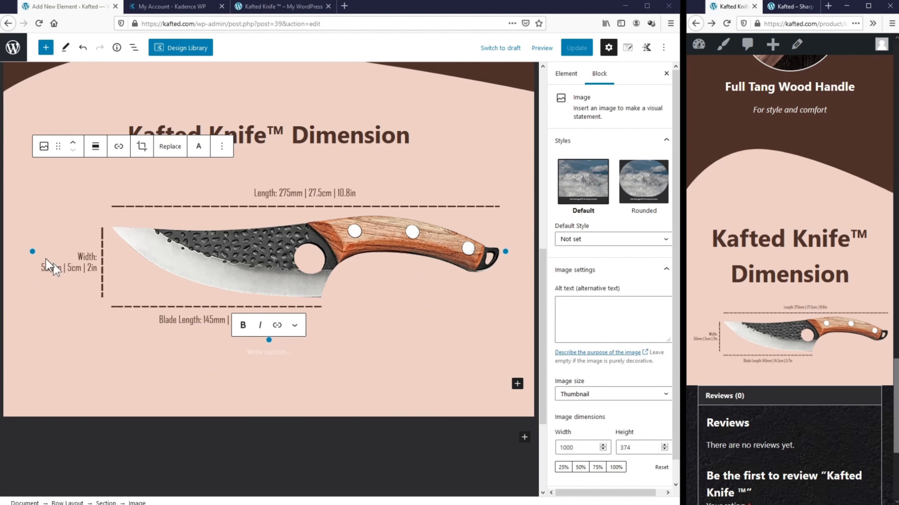
Step: Add a three-column Row Layout under the image with an Advanced Heading in column one
click(518, 386)
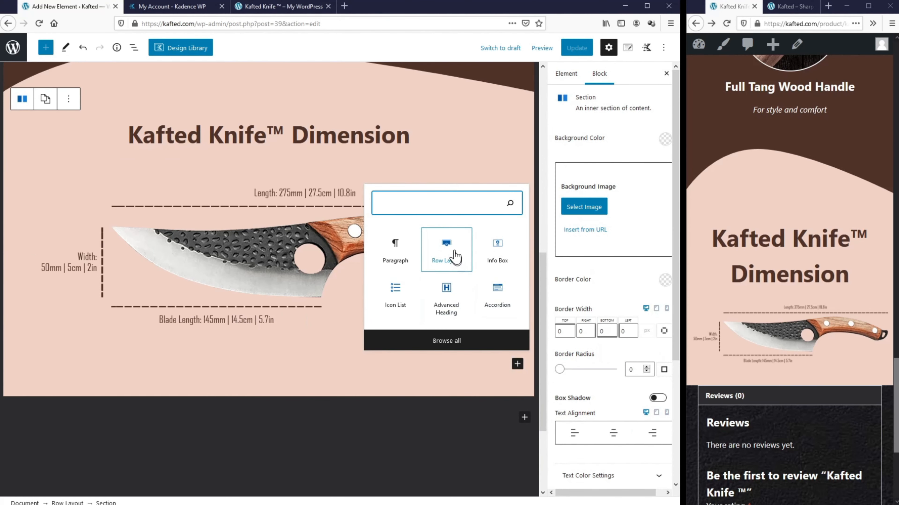
click(453, 255)
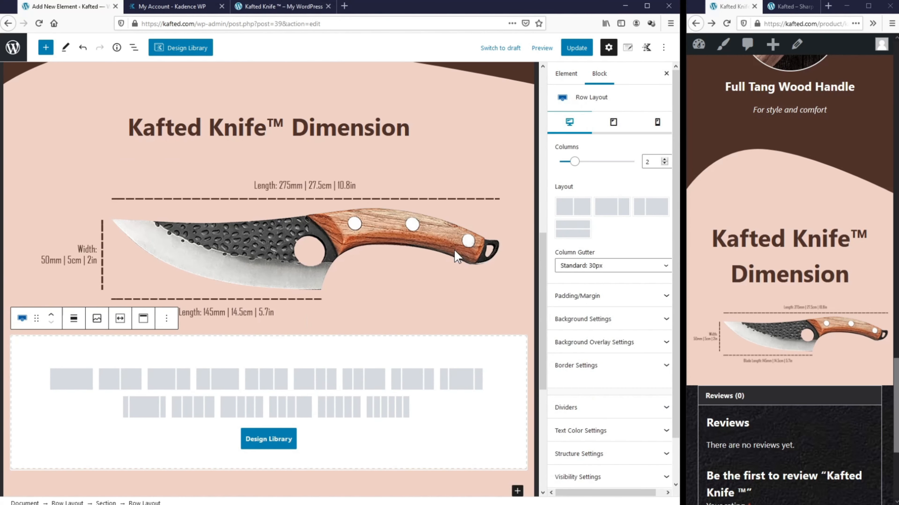
click(273, 383)
click(93, 359)
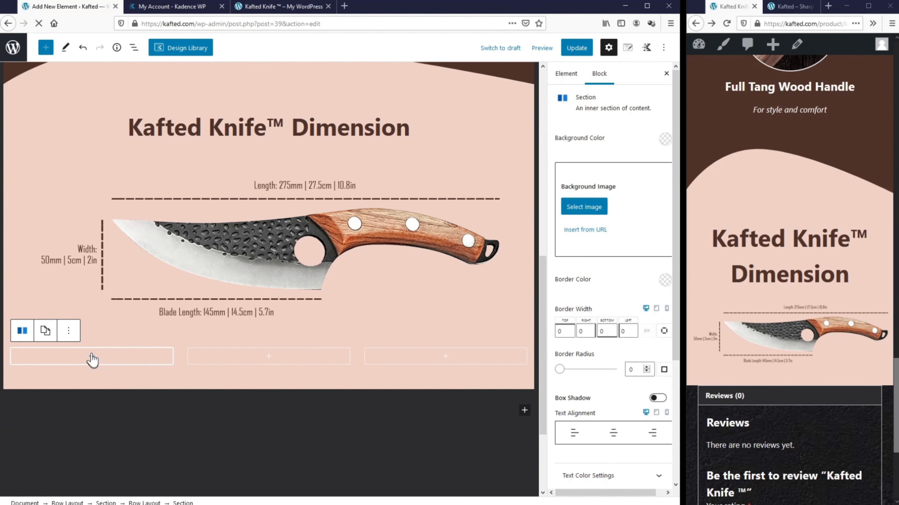
click(93, 359)
click(91, 296)
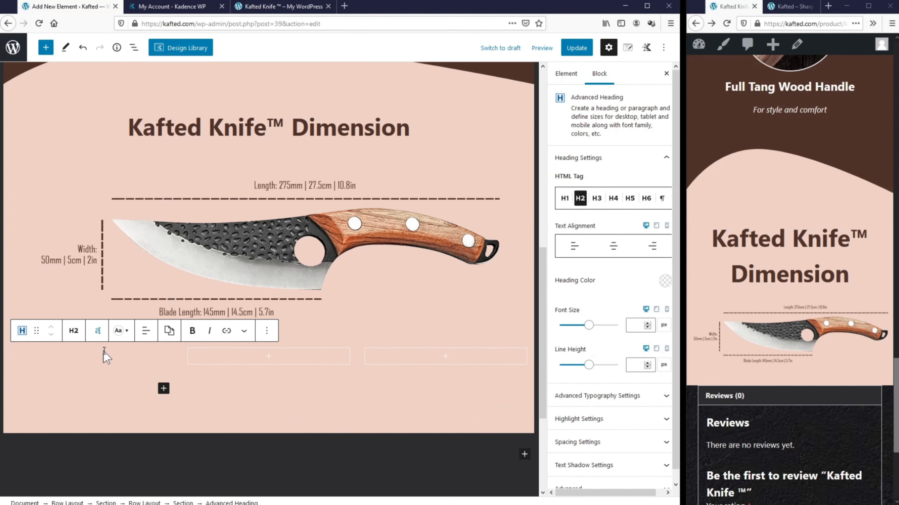
Step: Make the heading a centred 18 px H3 reading 'Full Length'
click(73, 331)
click(85, 407)
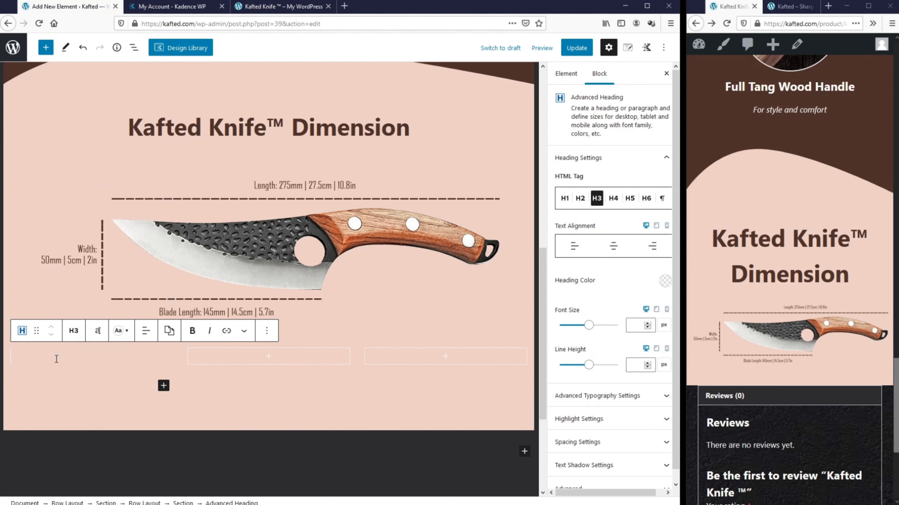
text(Full Length)
key(ctrl+a)
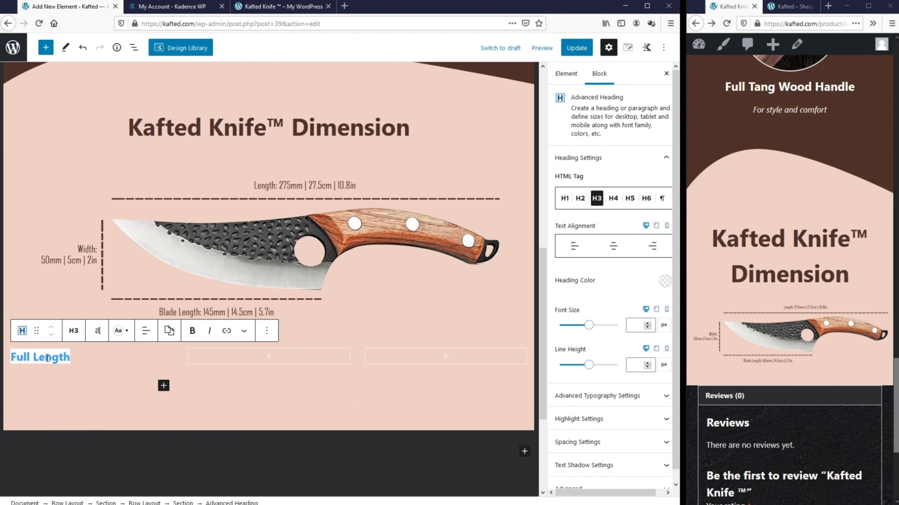
click(635, 326)
text(18)
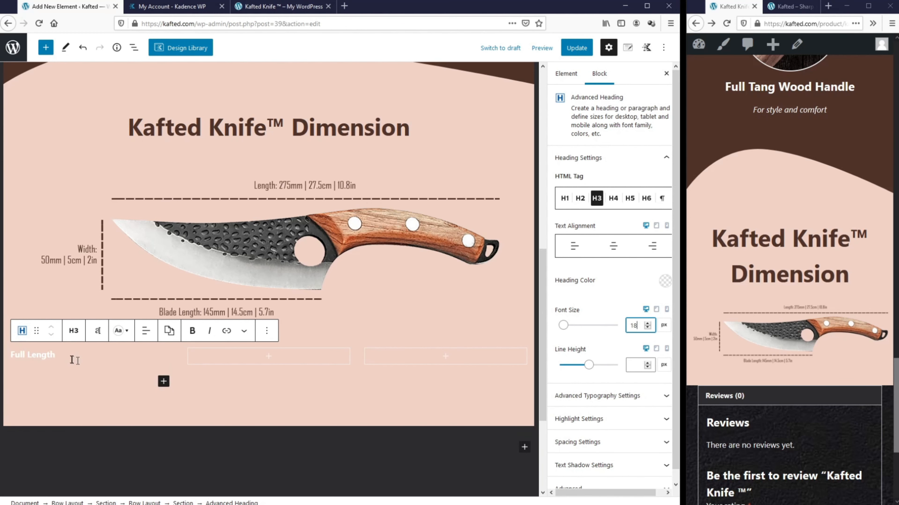
click(146, 331)
click(181, 376)
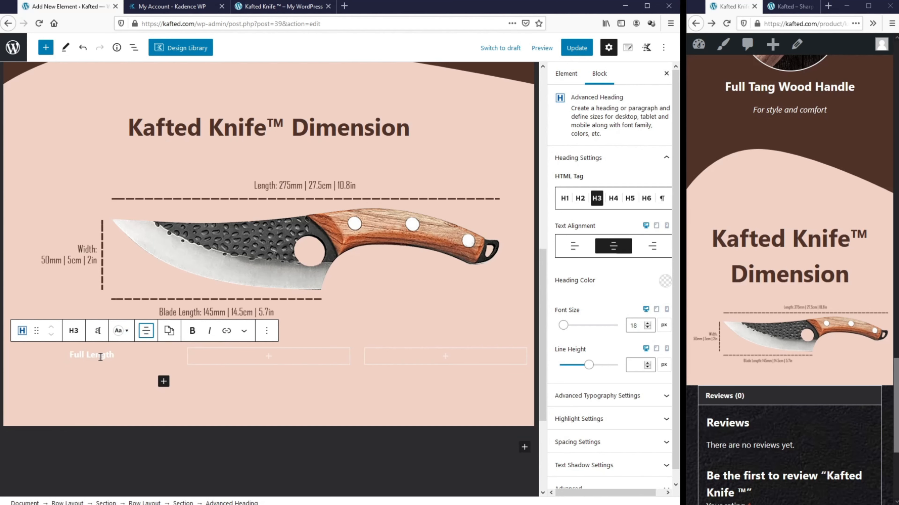
click(179, 500)
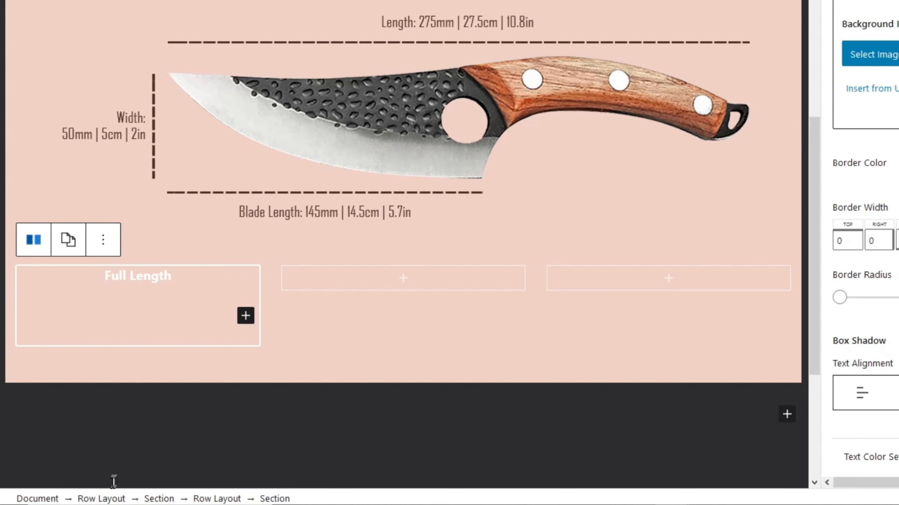
click(142, 277)
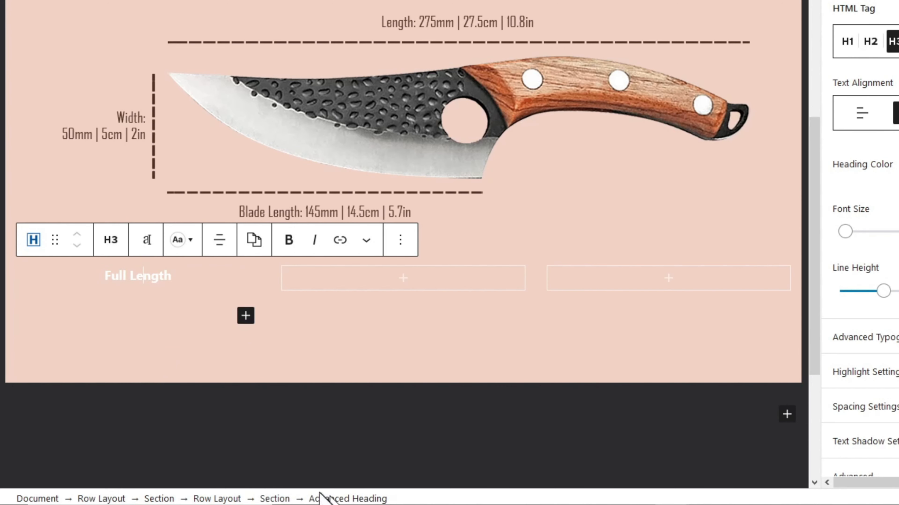
click(275, 499)
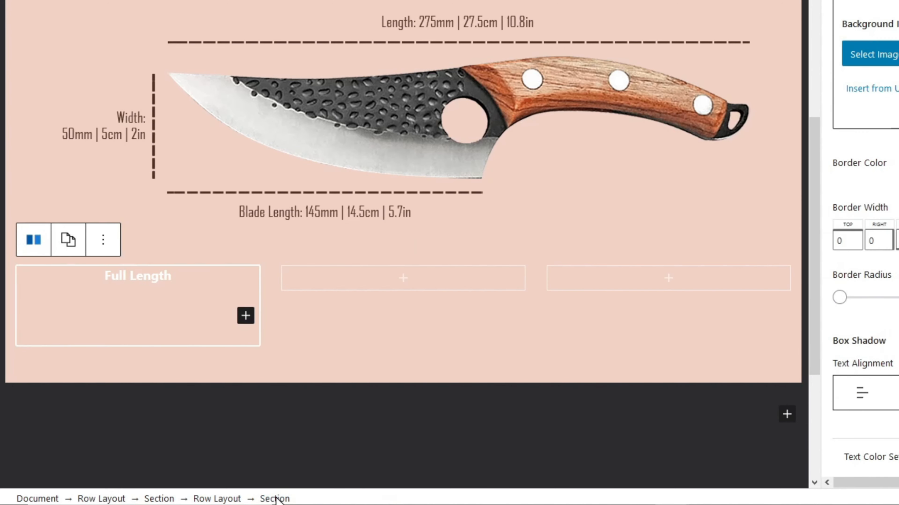
Step: Fill the first column with the dark brown swatch and set its border radius to 10
click(664, 137)
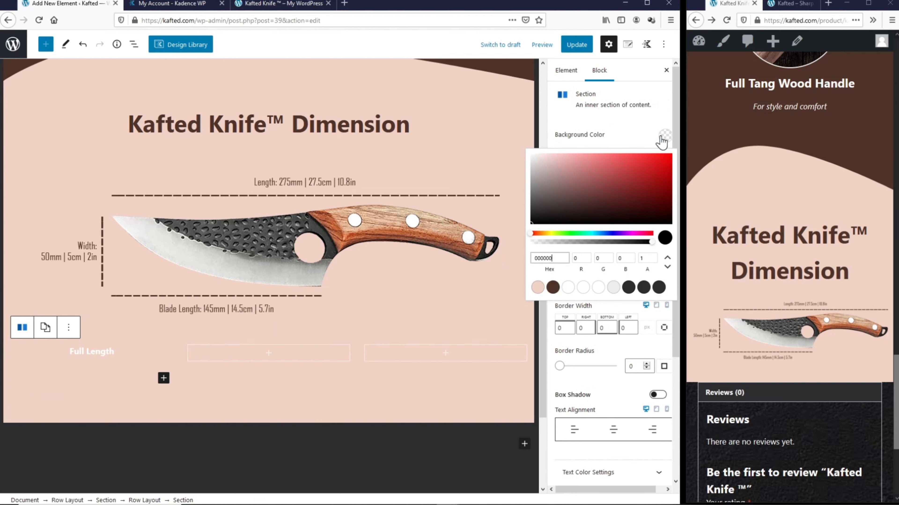
click(552, 288)
click(565, 380)
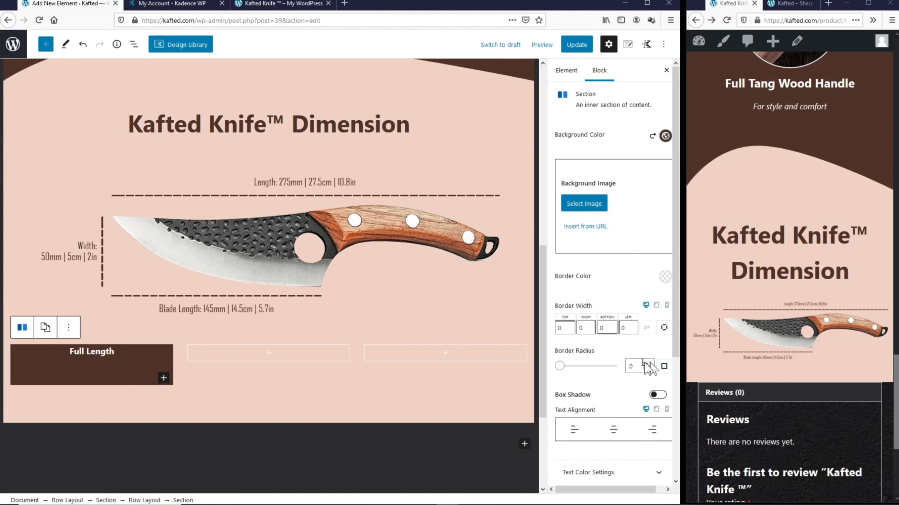
double_click(629, 366)
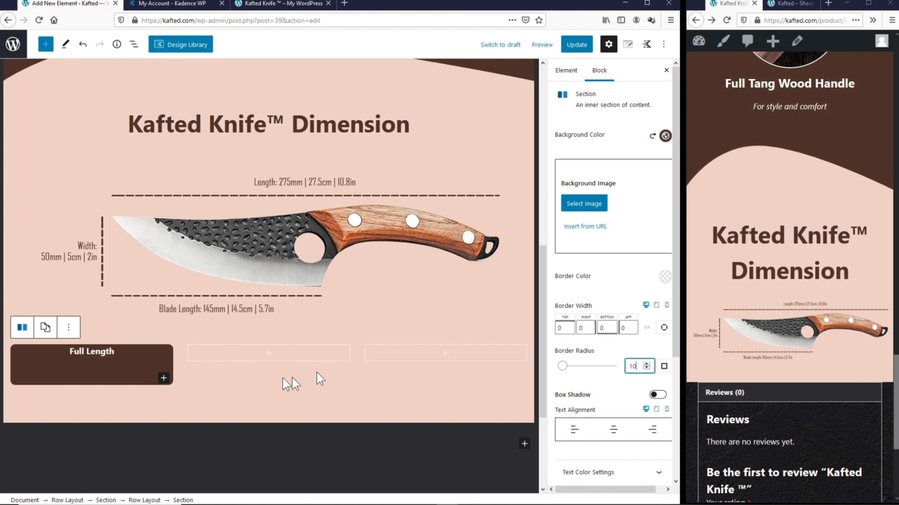
click(172, 354)
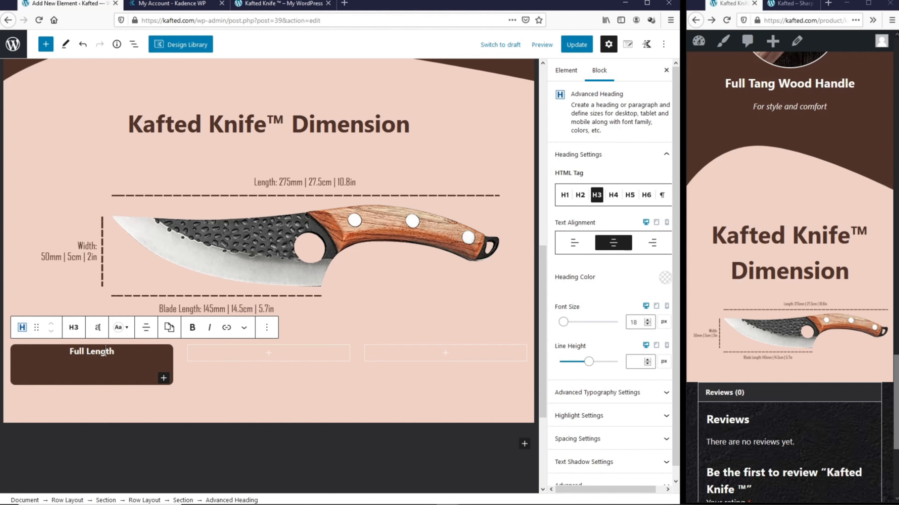
Step: Give the Full Length heading a top padding of 20
click(578, 439)
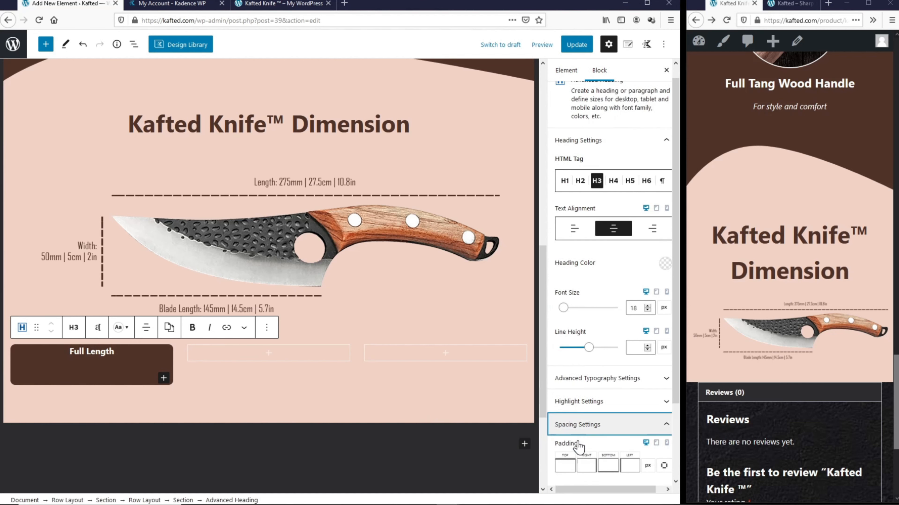
click(573, 426)
text(20)
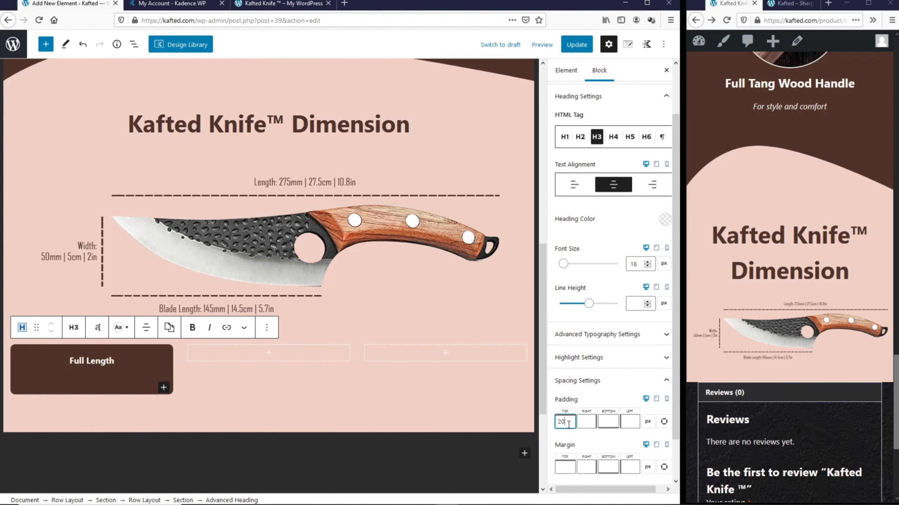
Step: Add a centred paragraph below it listing 275mm, 27.5cm and 10.8in on separate lines
click(123, 360)
key(Return)
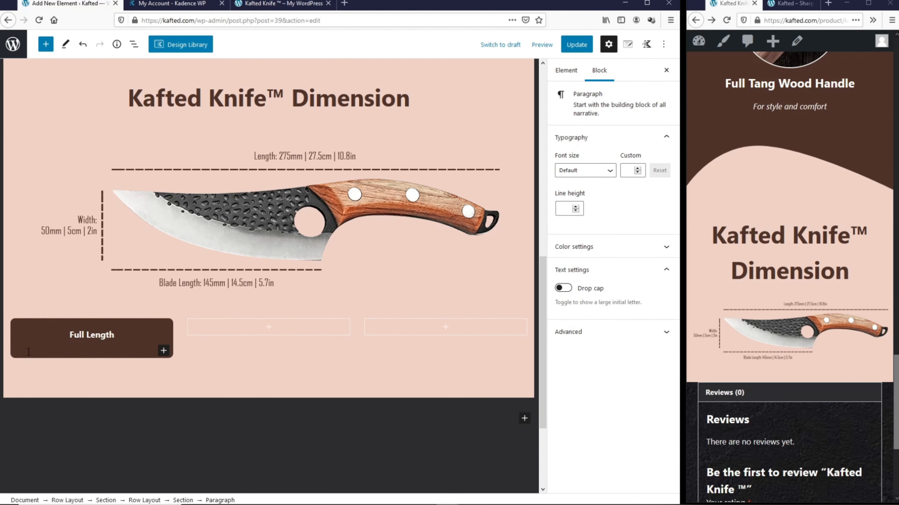
text(275mm)
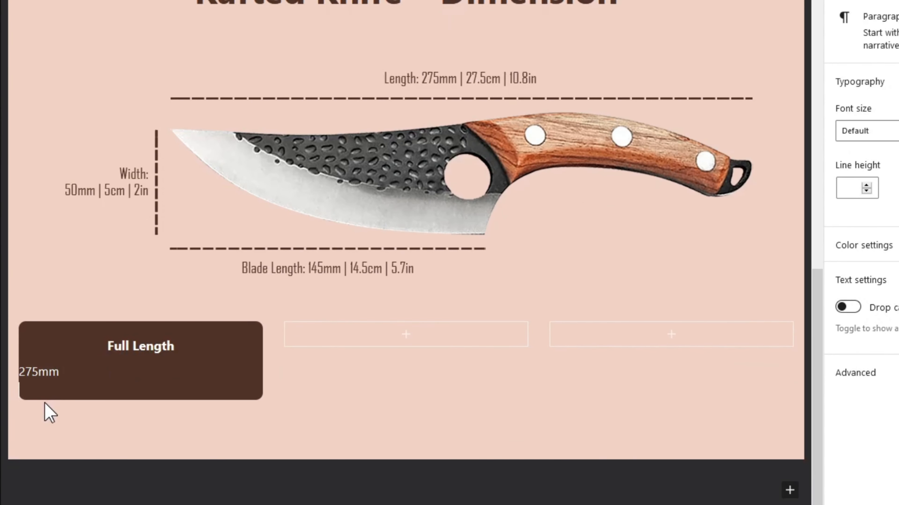
scroll(49, 412, up, 1)
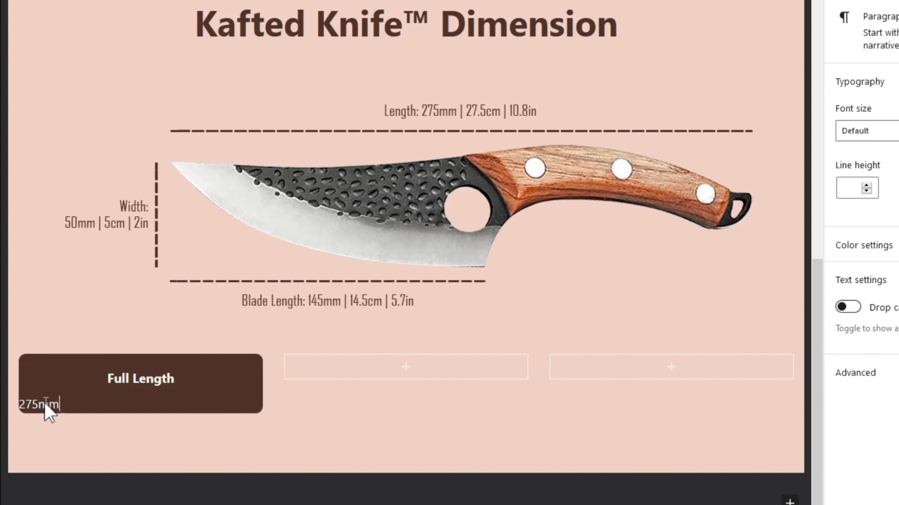
key(Return)
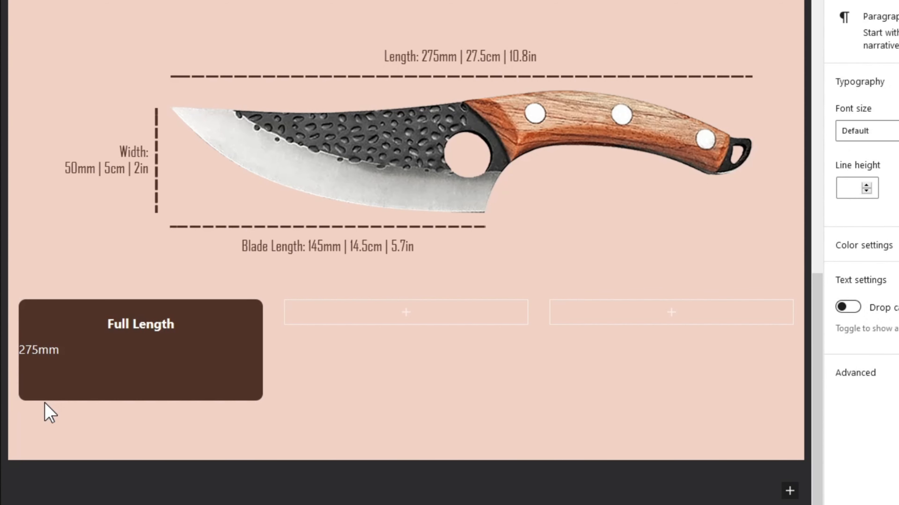
key(BackSpace)
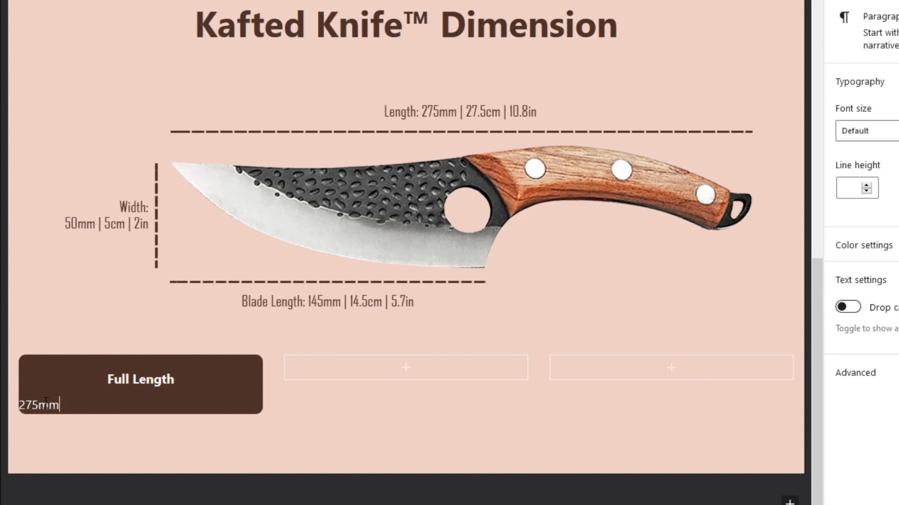
key(Return)
text(27.5cm)
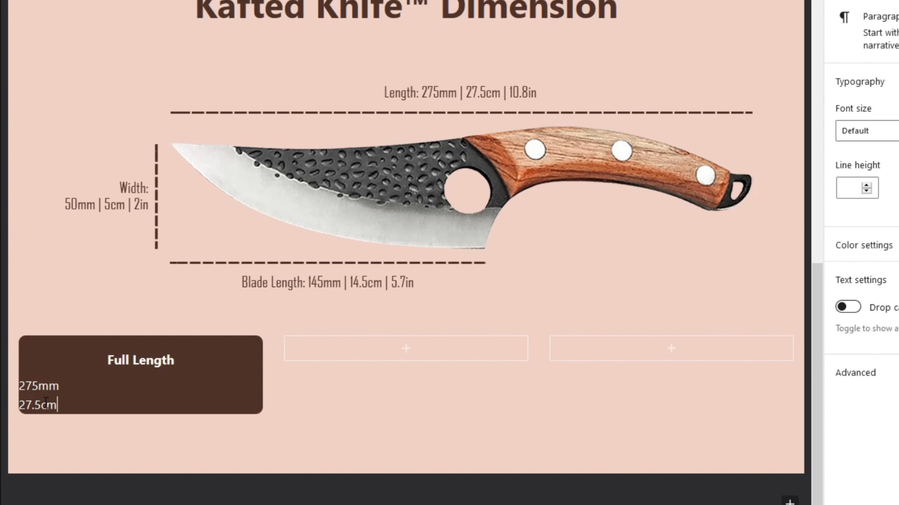
scroll(46, 403, down, 1)
text(10.8in)
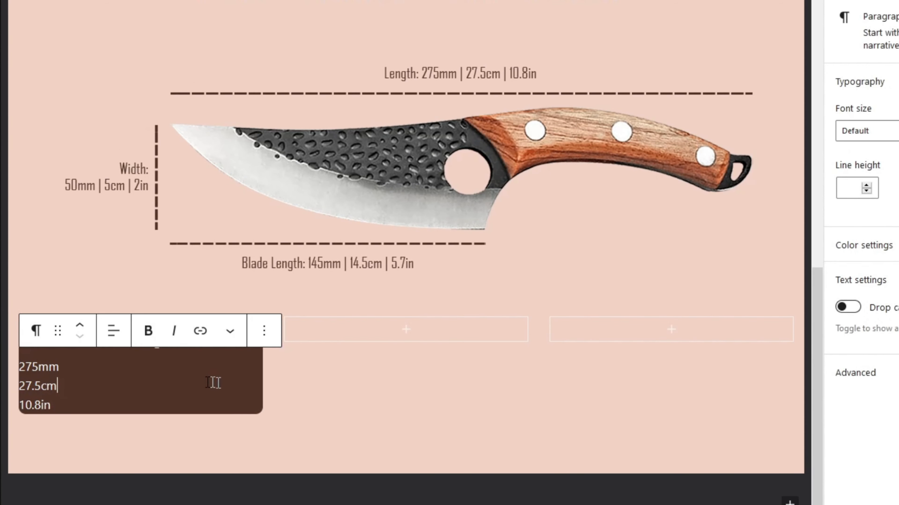
click(114, 336)
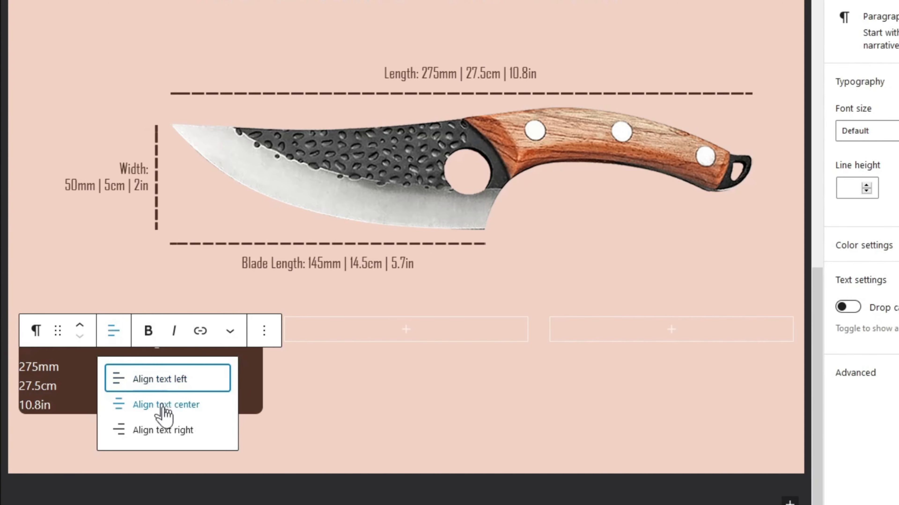
click(140, 407)
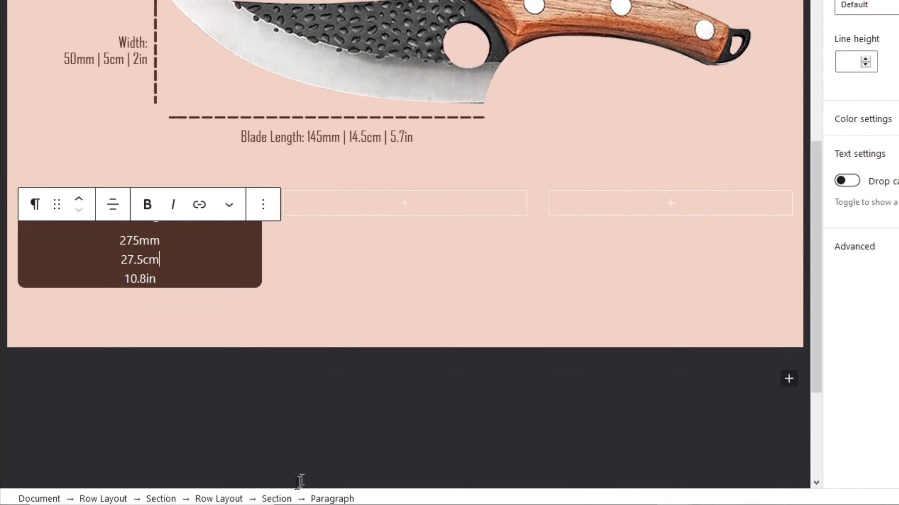
Step: Copy the Full Length column's dark brown styling onto the middle and right columns
click(276, 499)
click(105, 164)
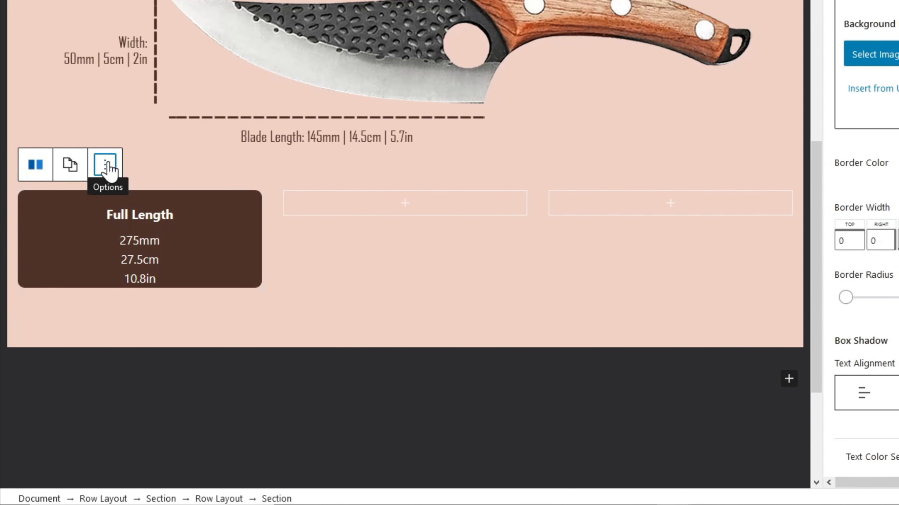
click(124, 241)
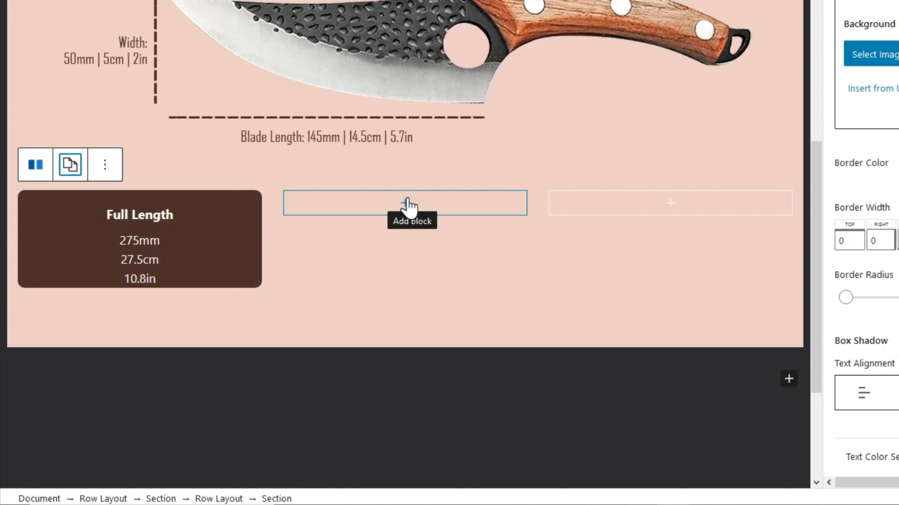
click(408, 207)
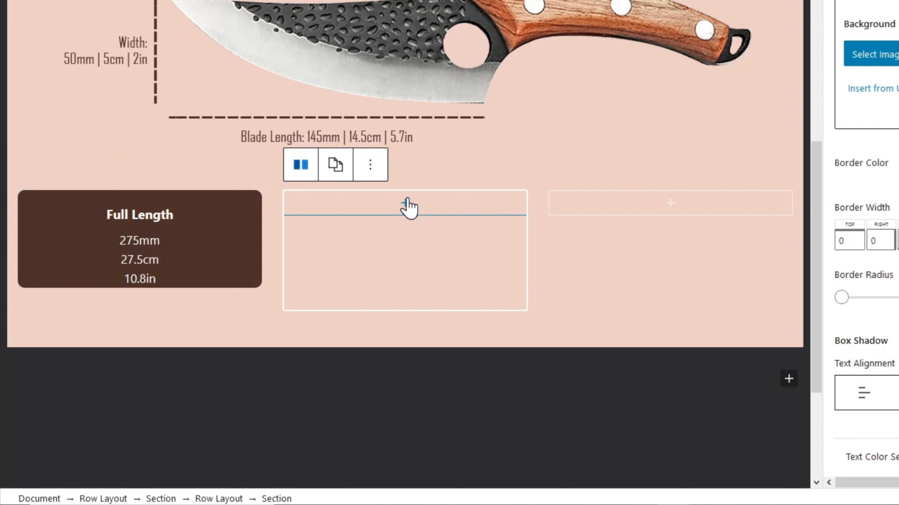
click(334, 167)
click(364, 242)
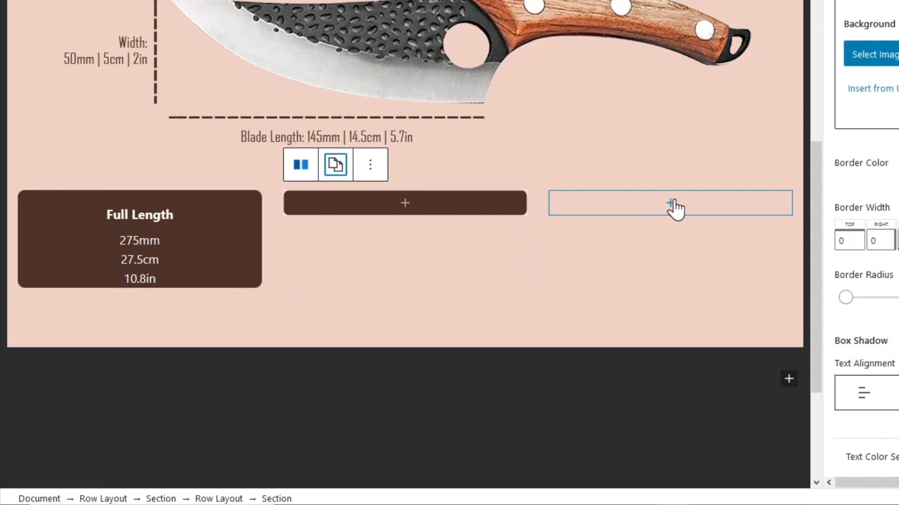
click(673, 207)
click(600, 164)
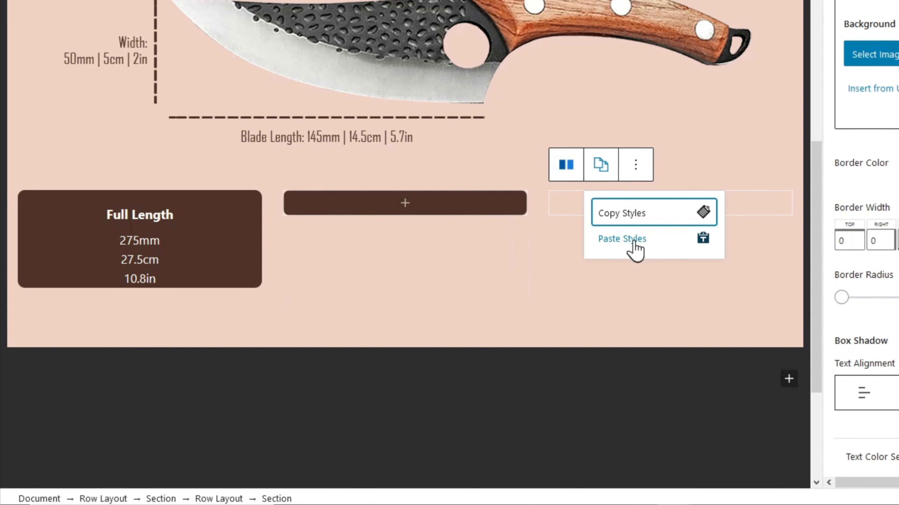
click(633, 245)
Step: Paste copies of the Full Length heading into the middle and right boxes
click(189, 214)
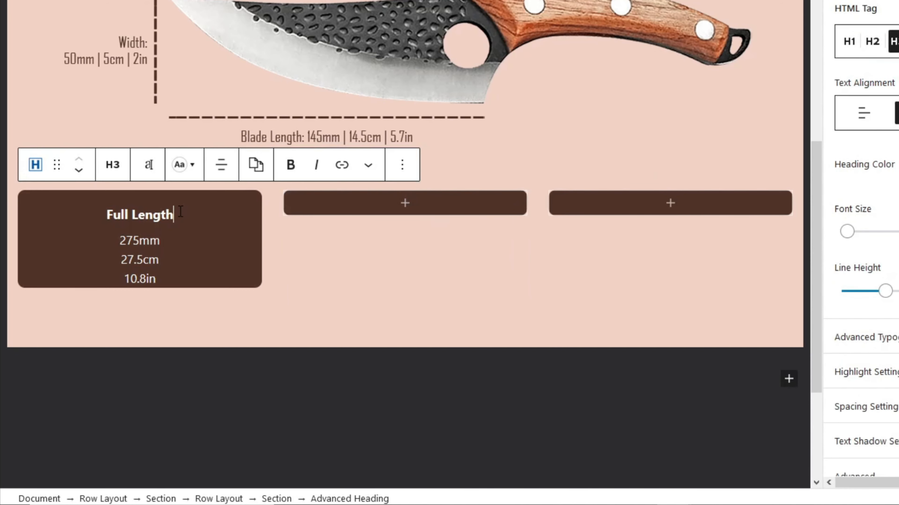
click(403, 165)
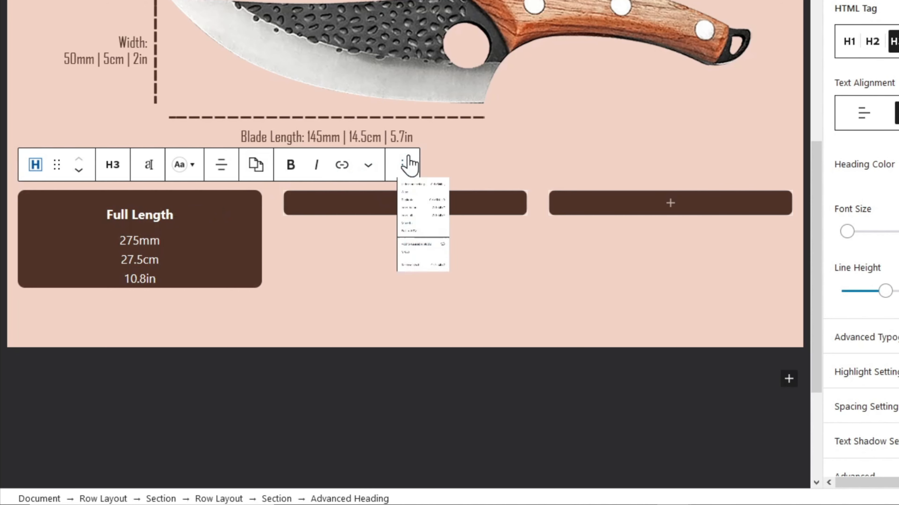
click(430, 242)
click(407, 208)
click(406, 208)
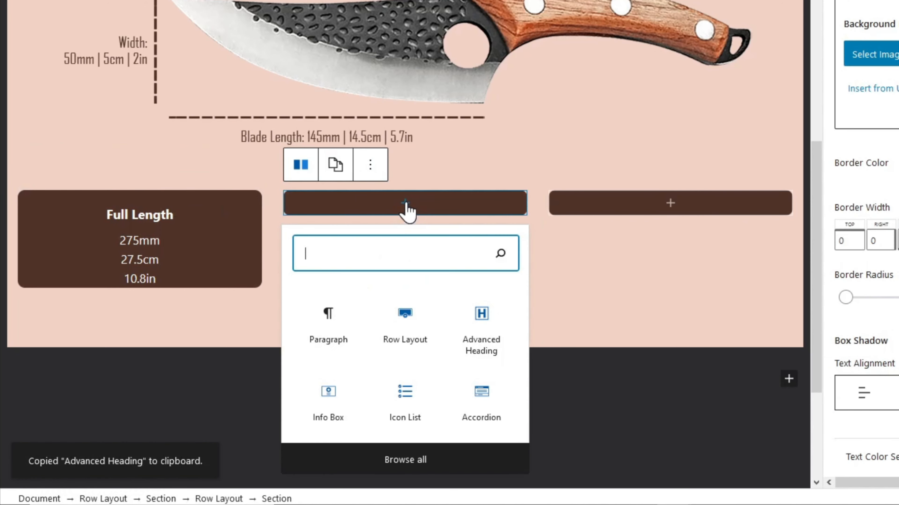
click(338, 340)
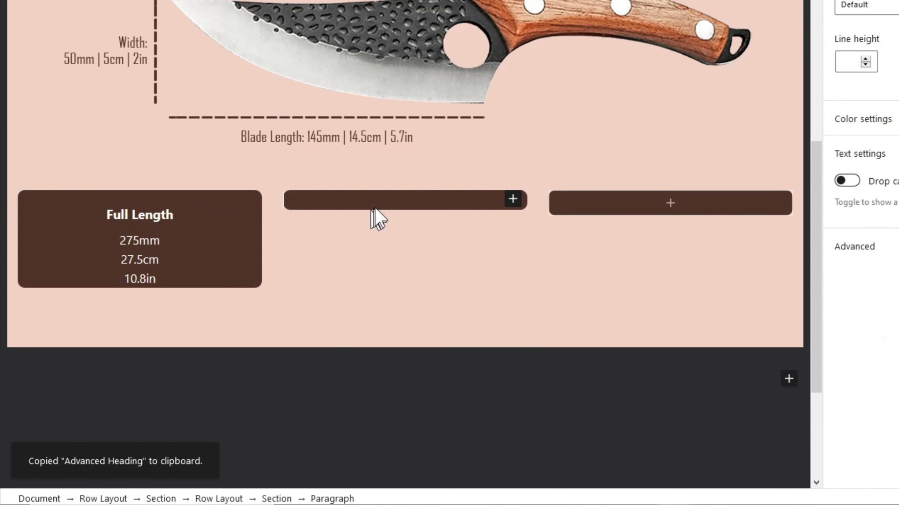
right_click(387, 201)
click(439, 278)
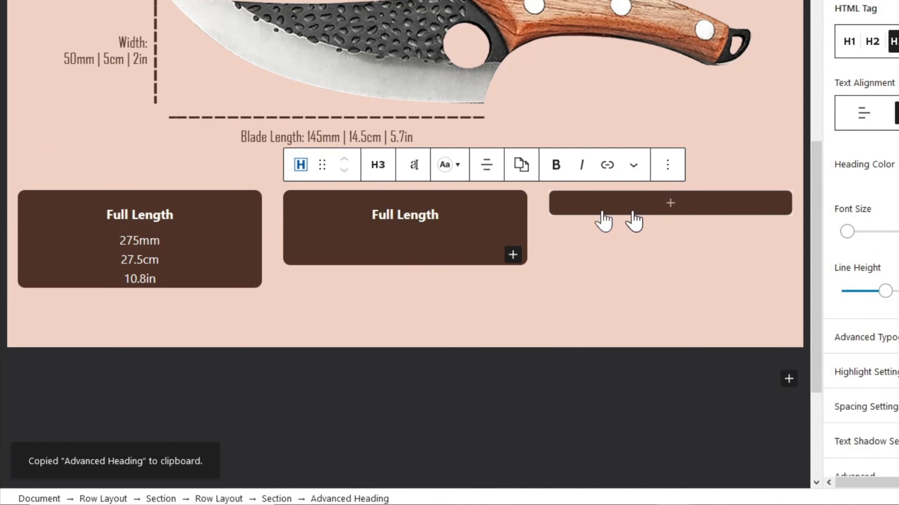
click(674, 209)
click(674, 210)
click(593, 313)
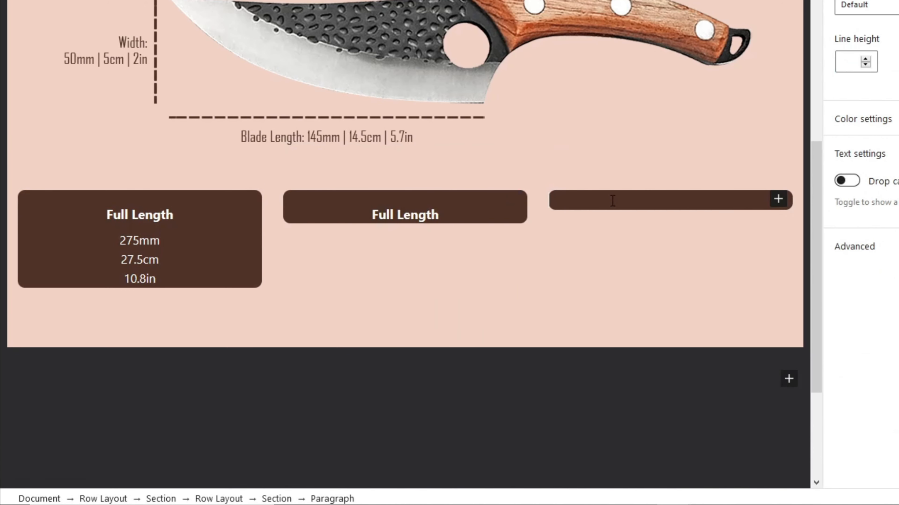
text(Full Length)
Step: Add centred values 145mm, 14.5cm and 5.7in under the middle box's heading
click(464, 214)
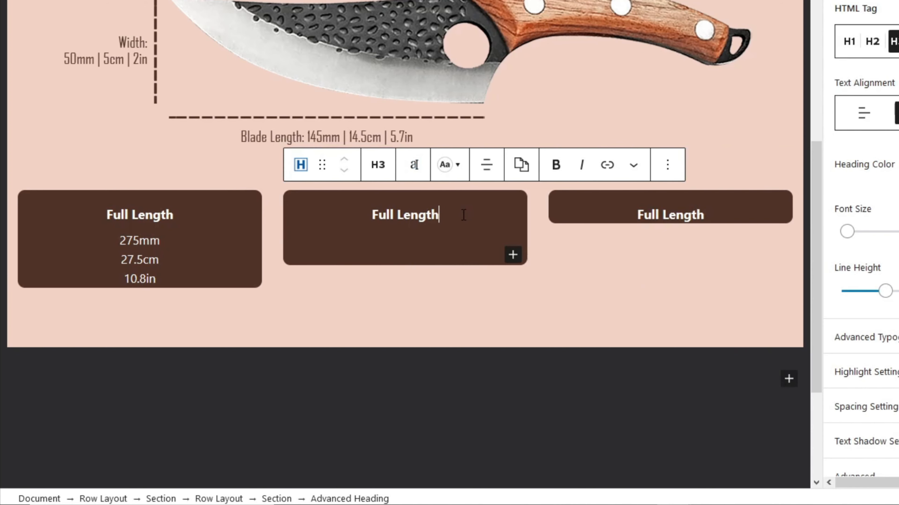
key(Return)
scroll(464, 215, down, 1)
text(145mm)
key(shift+Return)
text(14.5cm)
key(shift+Return)
text(5.7in)
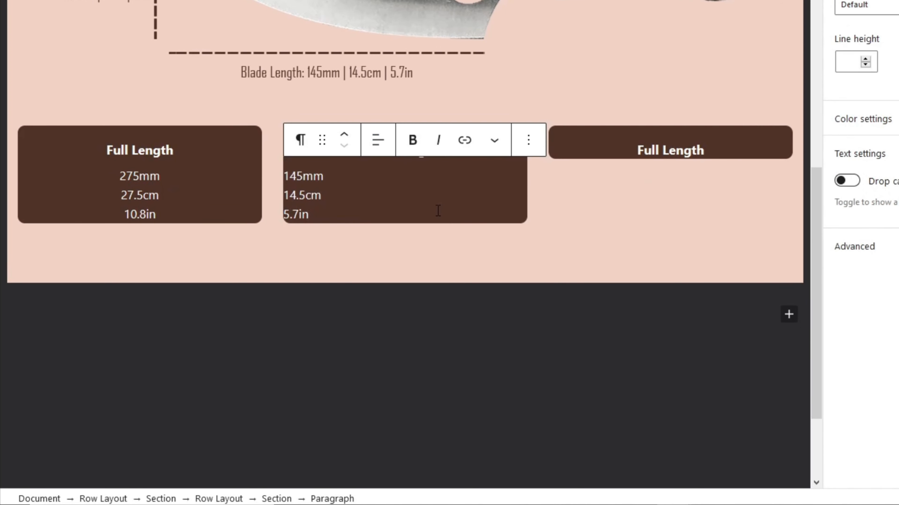
click(378, 142)
click(417, 214)
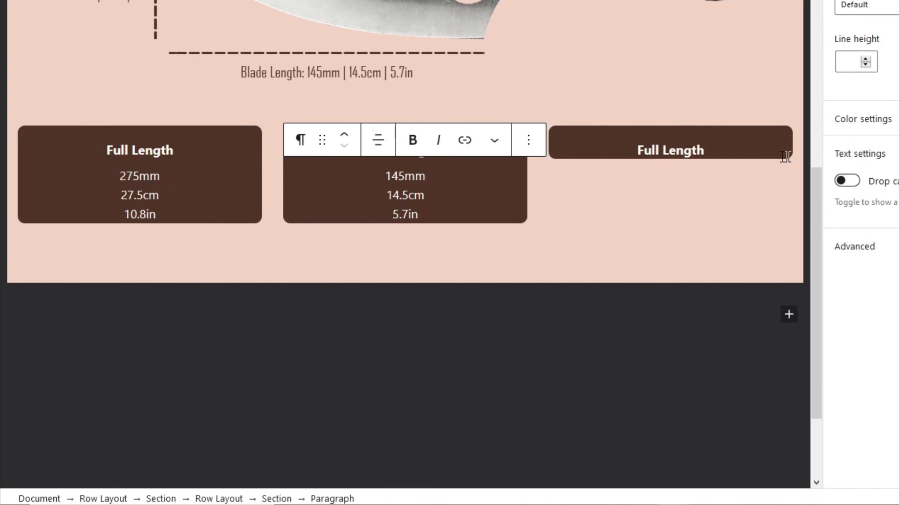
Step: Add centred values 50mm, 5cm and 2in under the right box's heading
click(749, 152)
key(Return)
text(50mm)
key(shift+Return)
text(5cm)
key(shift+Return)
text(2in)
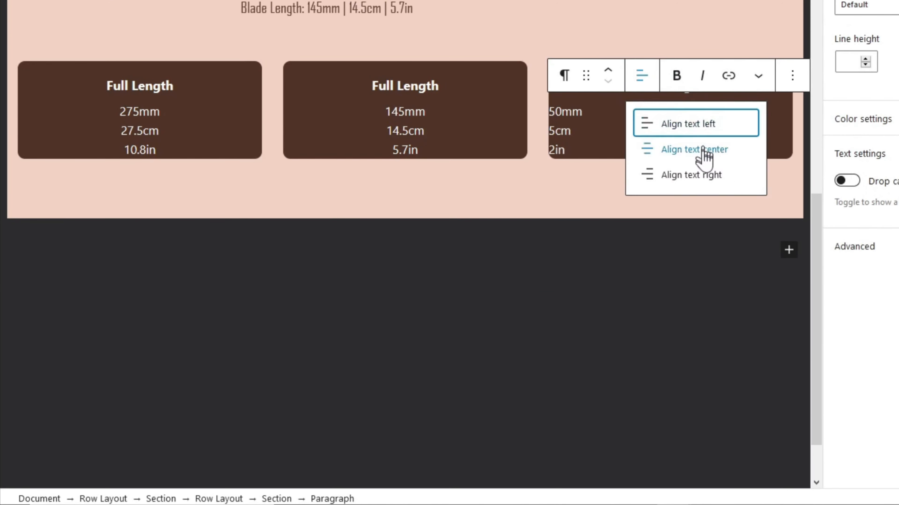
click(704, 155)
Step: Rename the middle and right headings to 'Blade Length' and 'Width', then update
triple_click(414, 86)
text(Blade Length)
triple_click(670, 86)
text(Width)
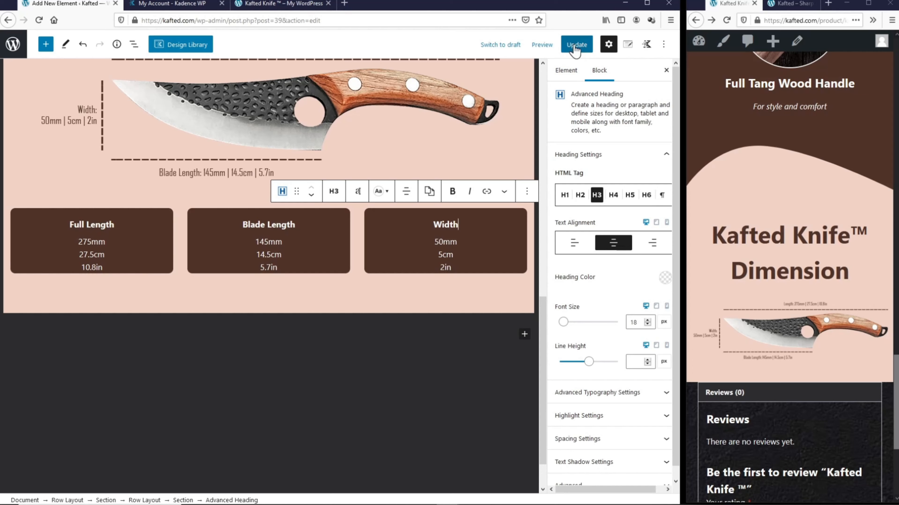
click(575, 47)
click(726, 21)
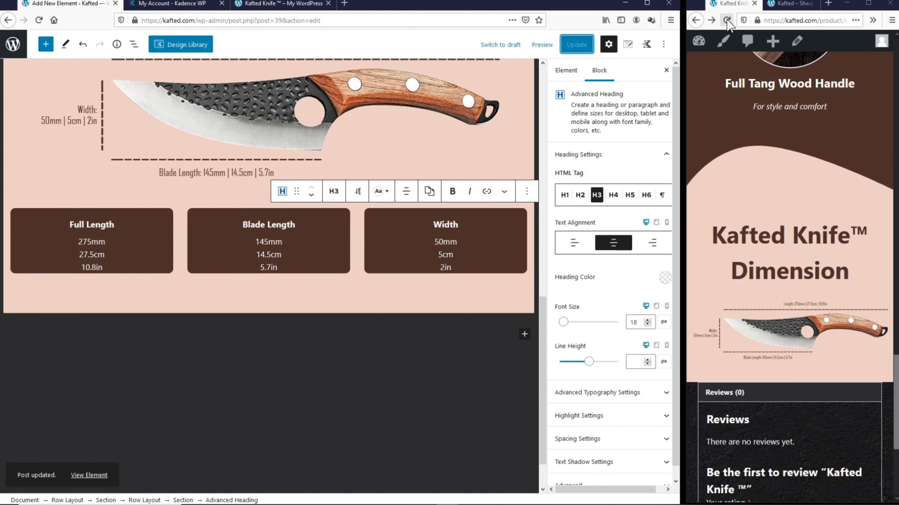
scroll(782, 124, down, 4)
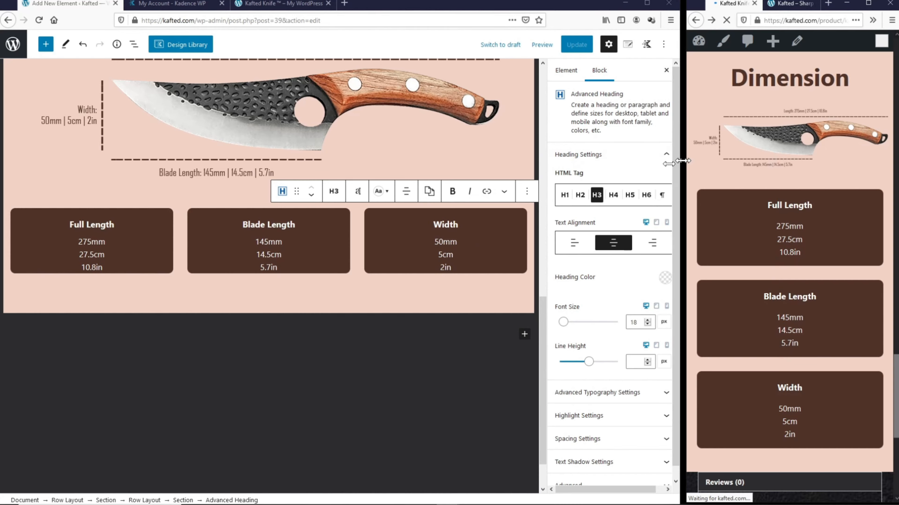
drag(685, 160, 40, 172)
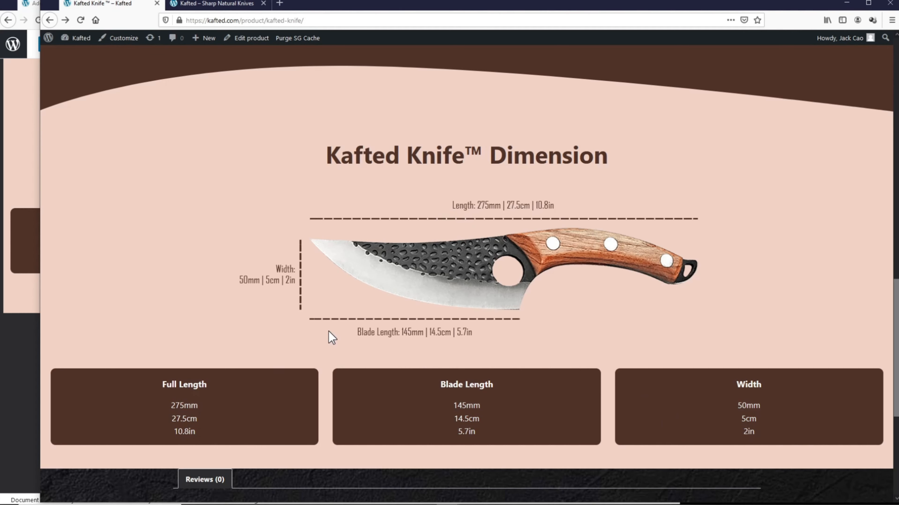
drag(40, 306, 139, 306)
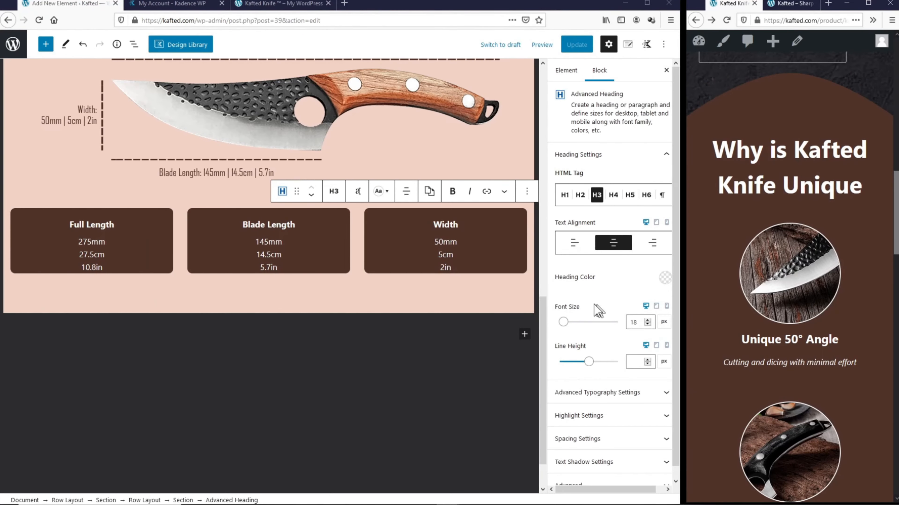
click(503, 282)
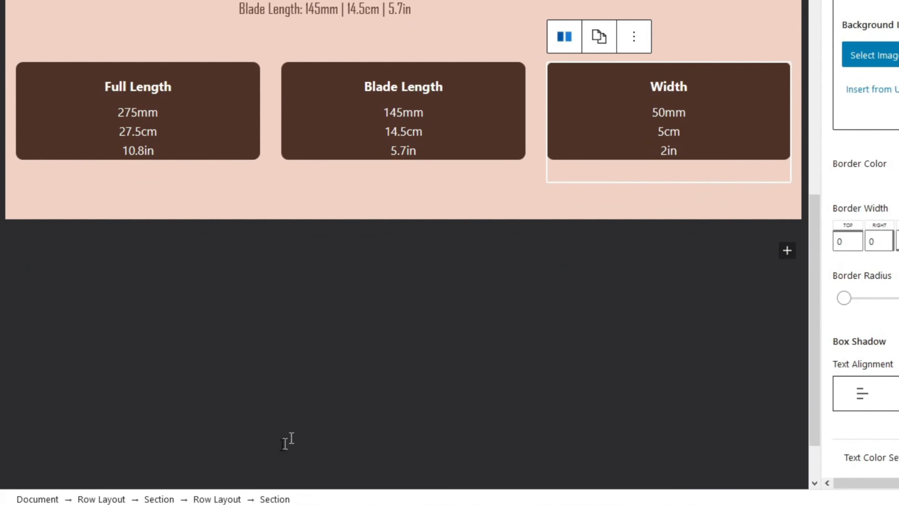
Step: Turn on Hide on Desktop and Hide on Tablet for the spec row, then update
click(235, 499)
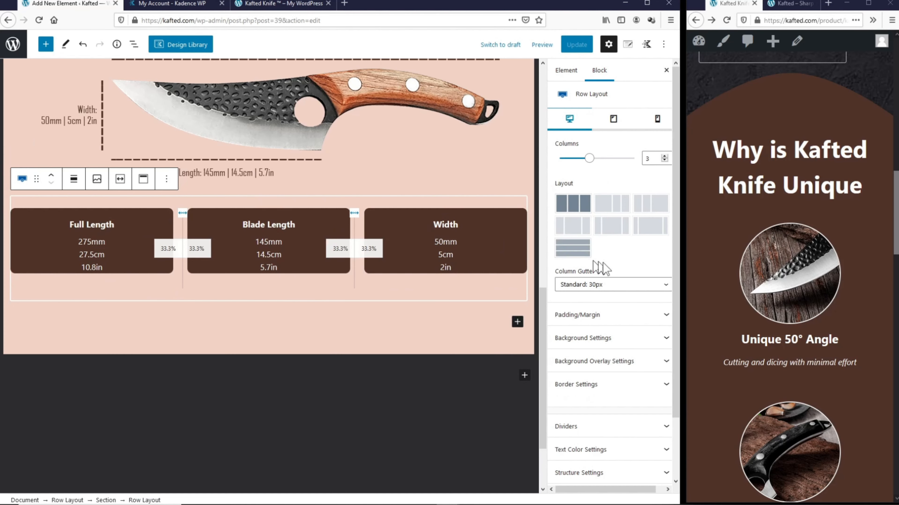
scroll(645, 271, down, 2)
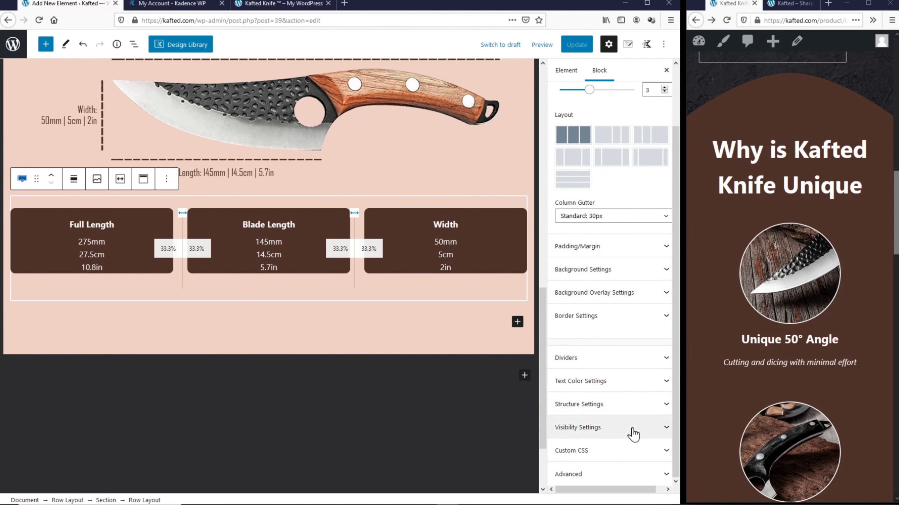
click(634, 436)
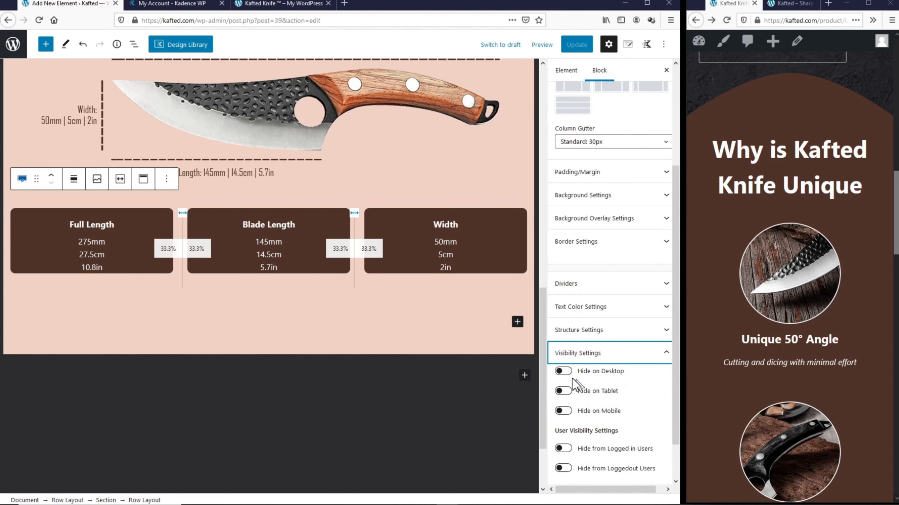
click(564, 372)
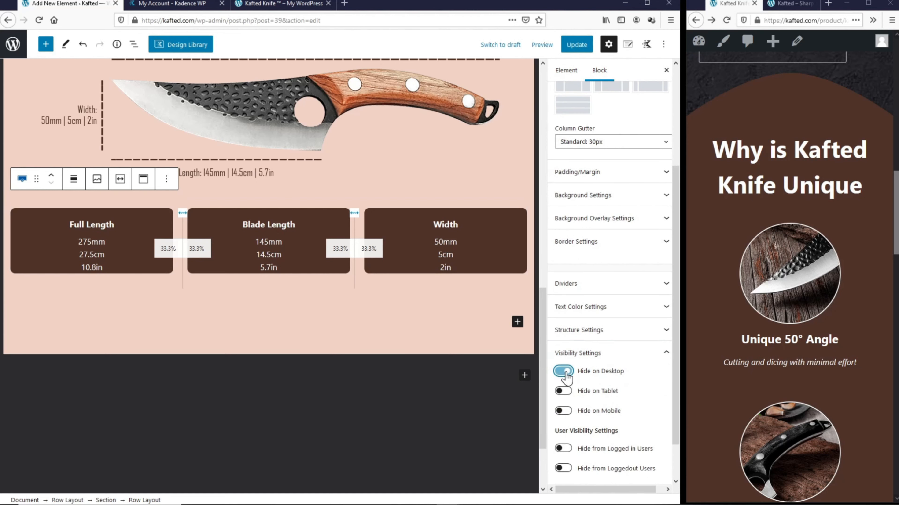
click(564, 391)
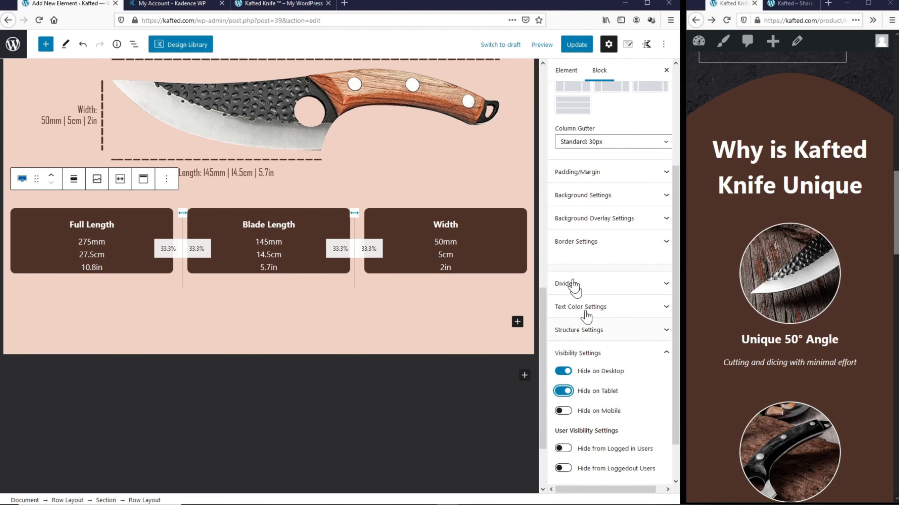
click(578, 45)
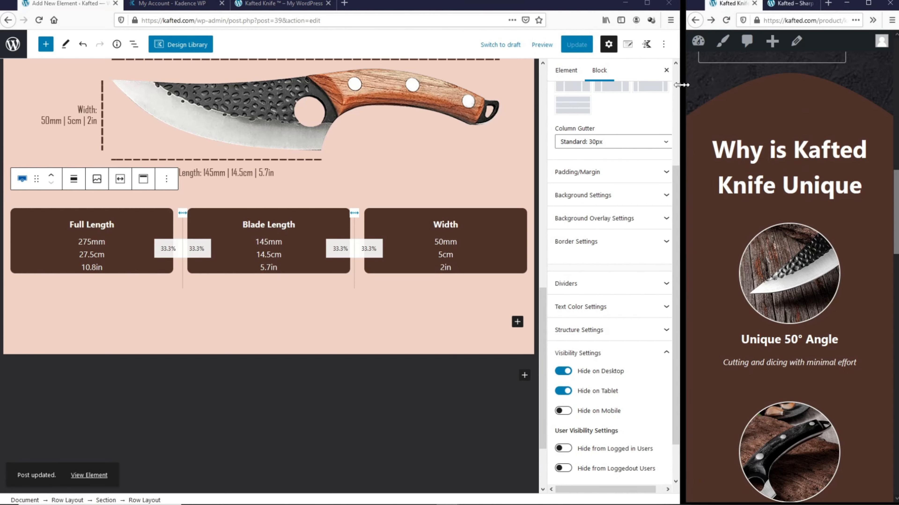
drag(685, 110, 9, 145)
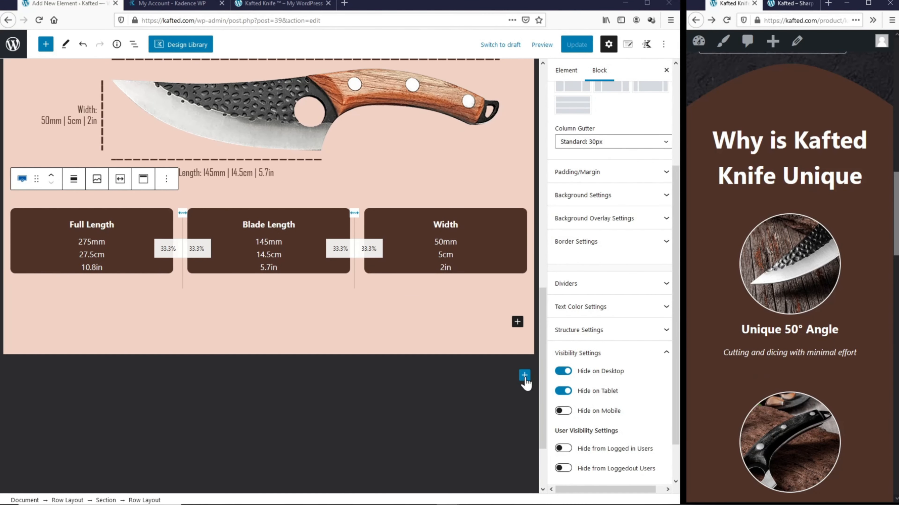
Step: Add a single-column Row Layout below the spec row and make it full width
click(524, 375)
click(504, 261)
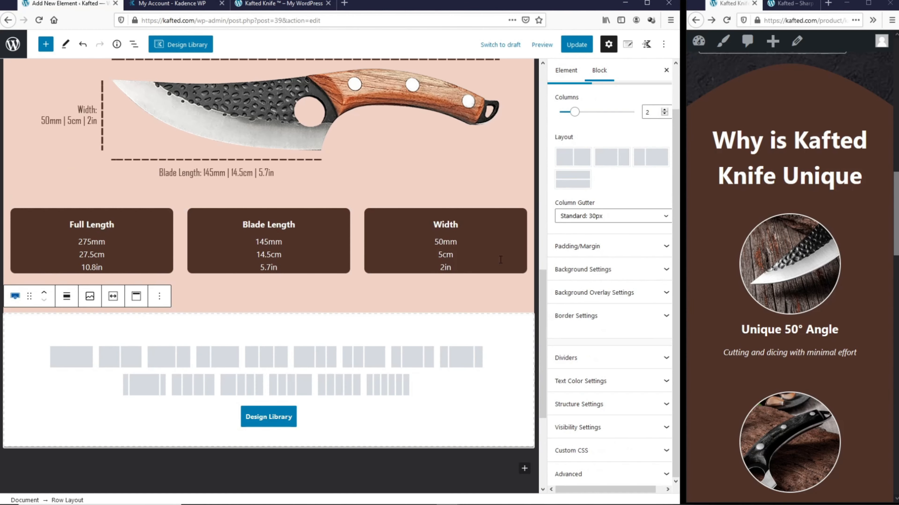
click(85, 361)
click(66, 296)
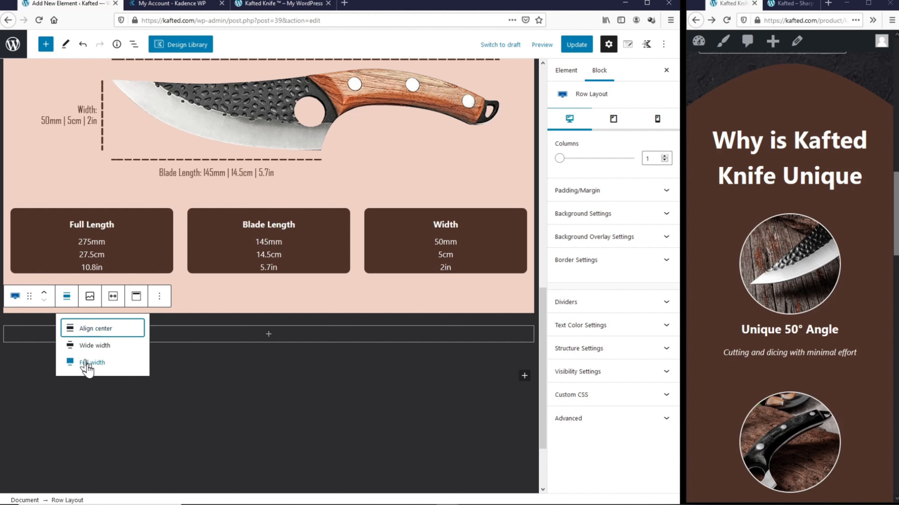
click(86, 364)
Step: Give the row a pale pink curved top divider
click(616, 302)
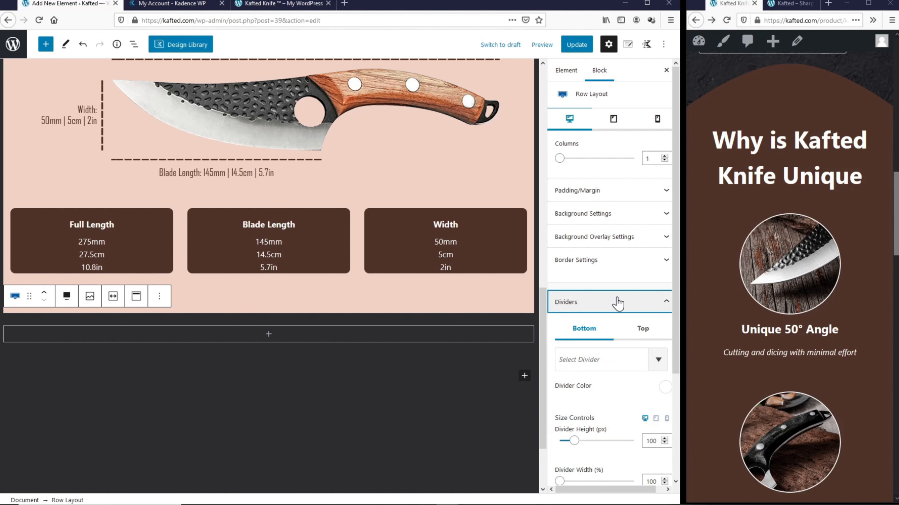
click(642, 334)
click(624, 365)
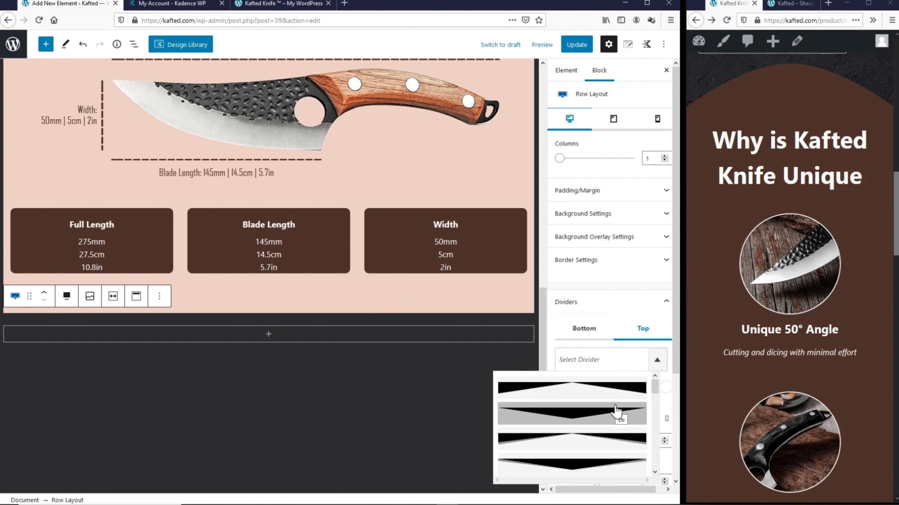
click(605, 437)
click(664, 387)
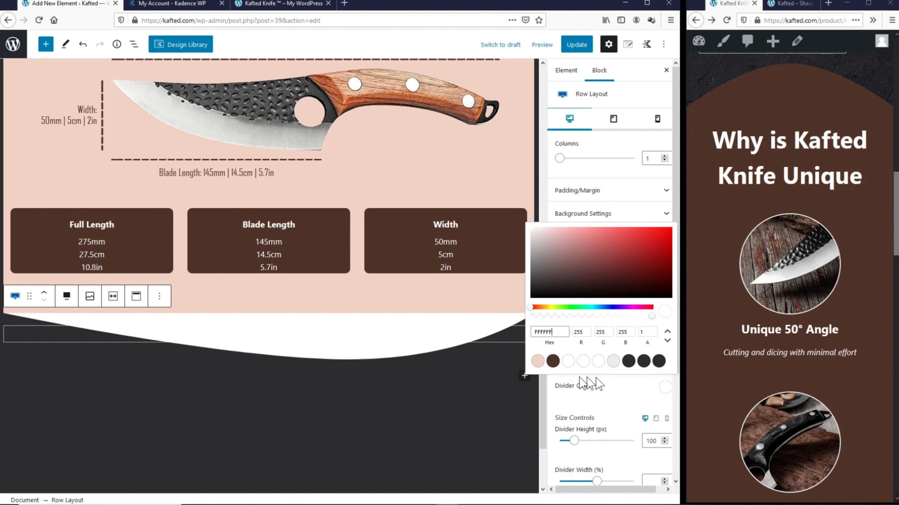
click(537, 361)
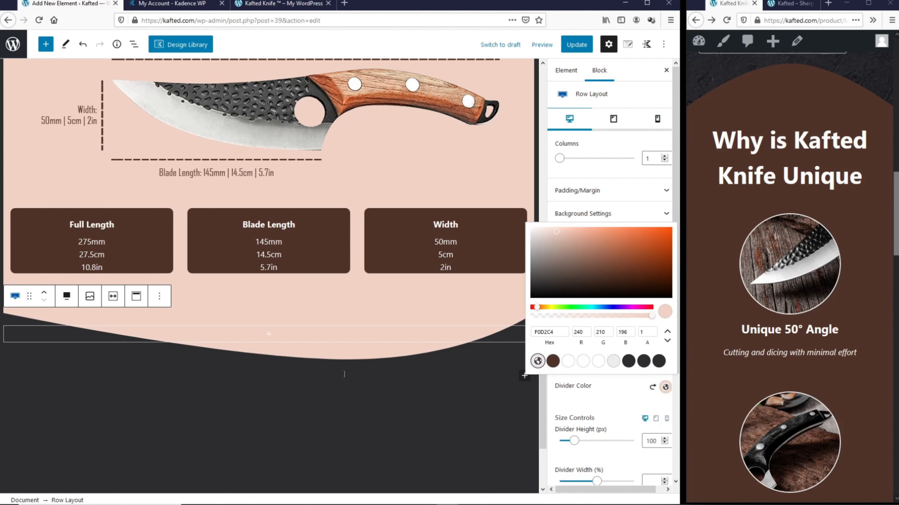
Step: Set the row background to dark brown and its top padding to 150px
click(595, 214)
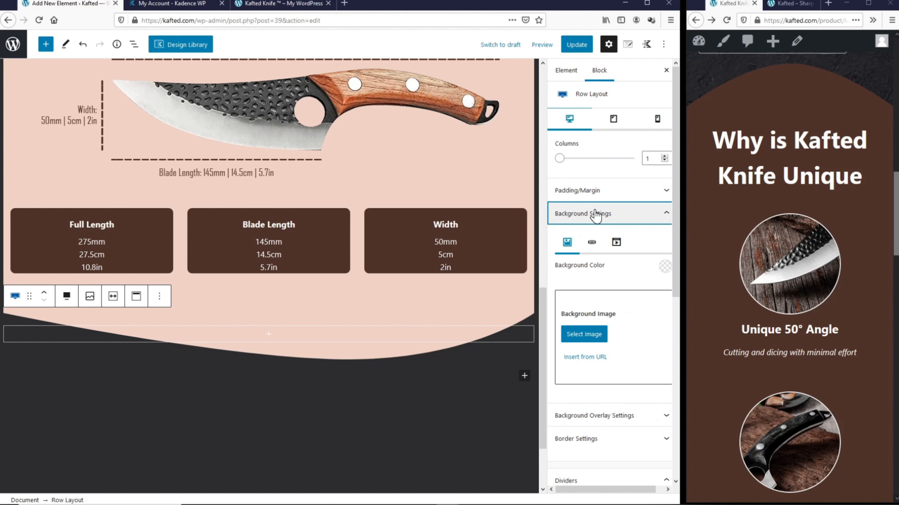
click(665, 266)
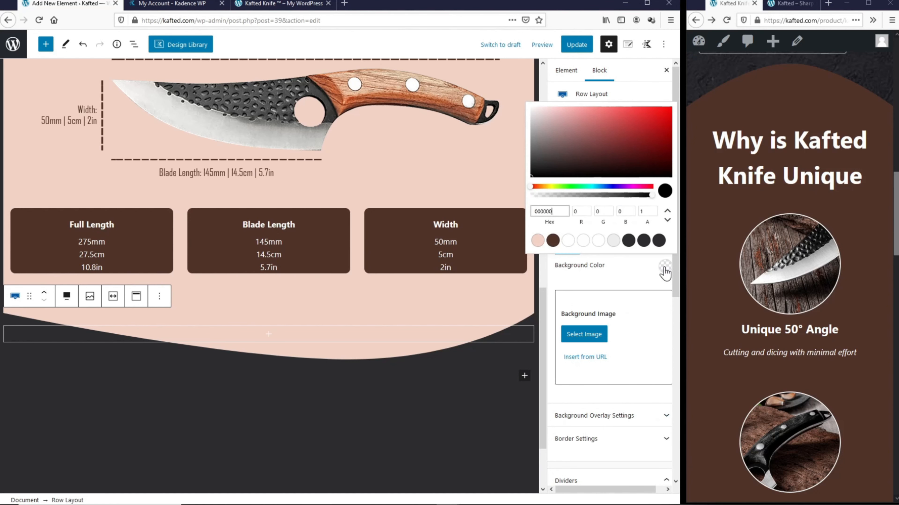
click(552, 240)
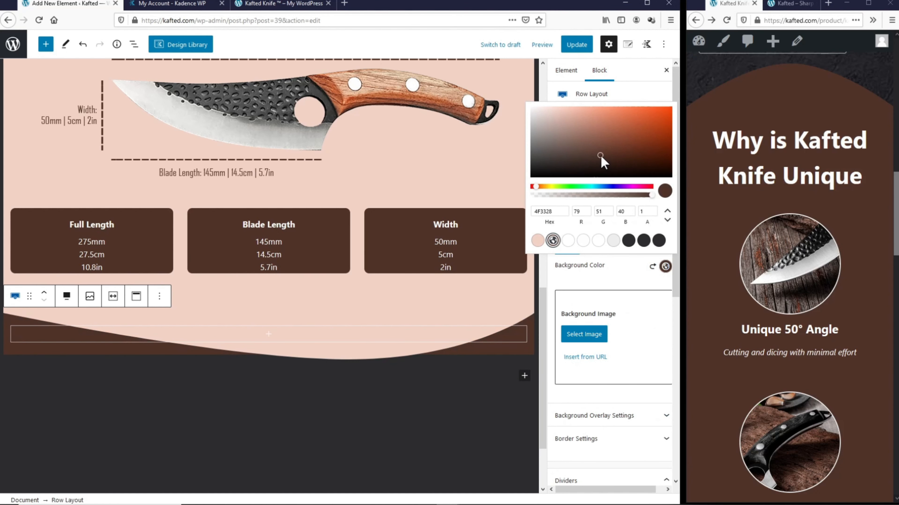
click(575, 162)
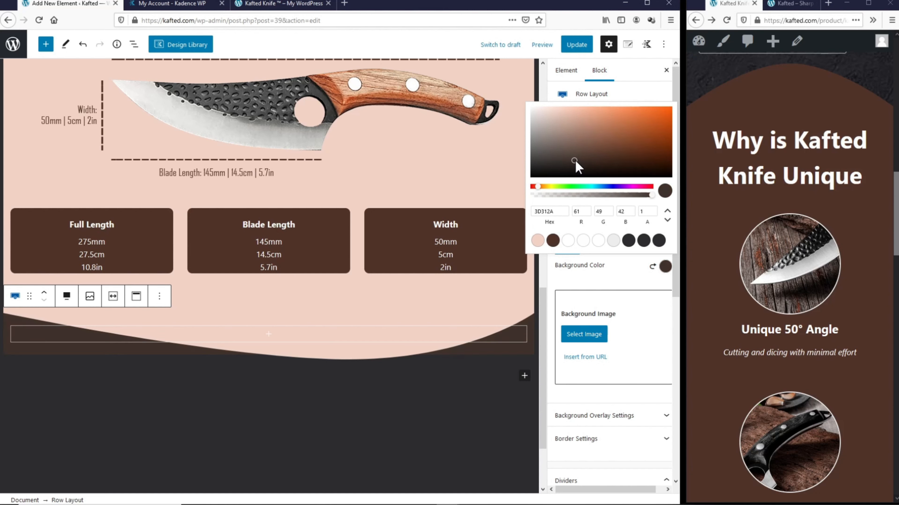
click(620, 268)
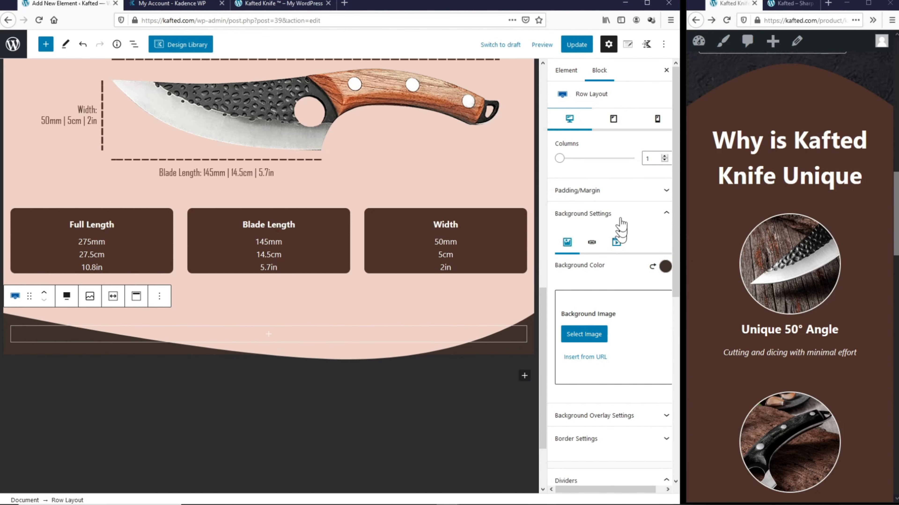
click(614, 192)
double_click(558, 227)
text(50)
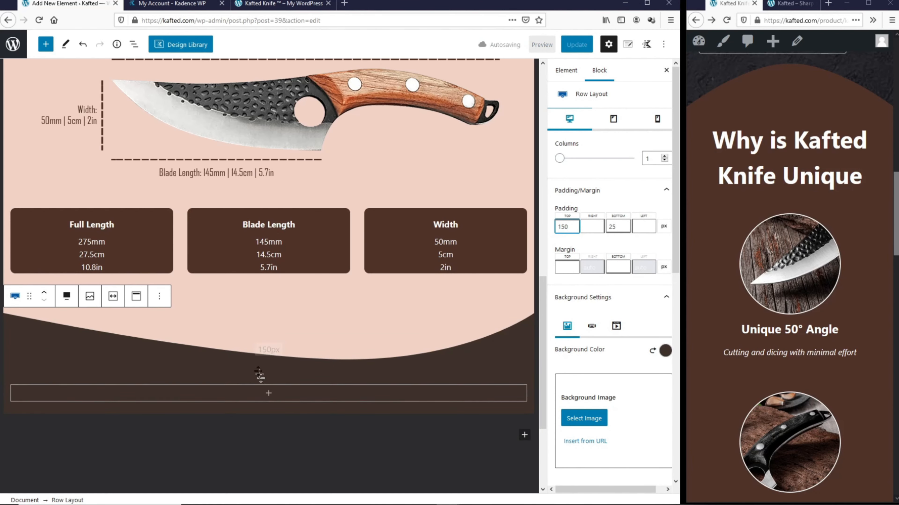
Step: Copy the 'Why is Kafted Knife Unique' heading
scroll(282, 401, up, 15)
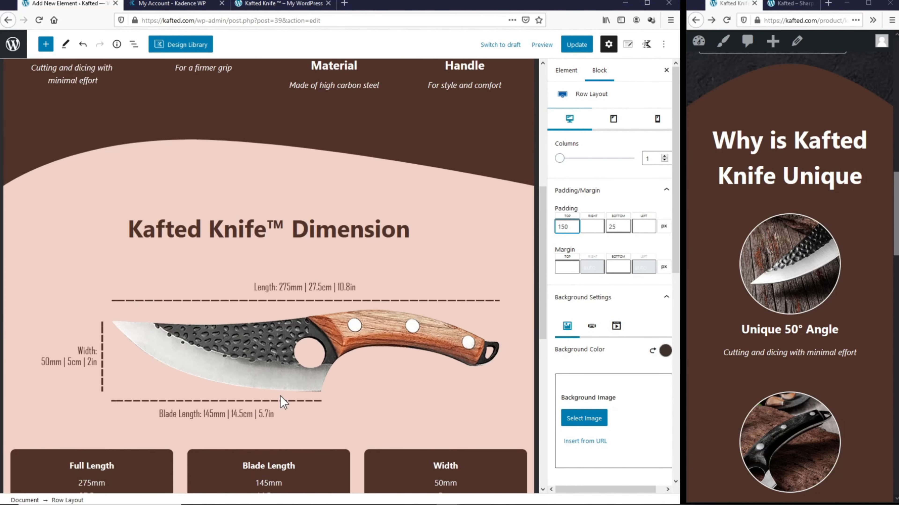
click(328, 208)
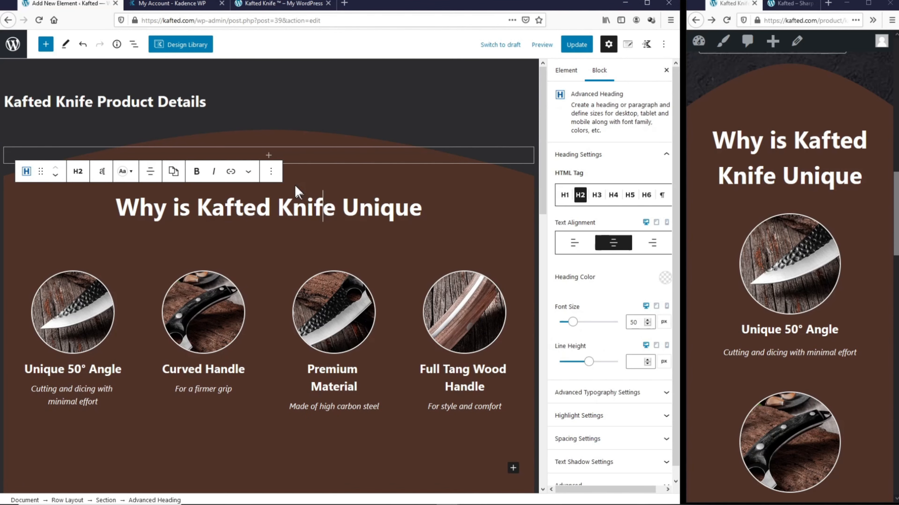
click(271, 171)
click(298, 223)
Step: Paste it below the dimensions as a 'Specifications' heading and add a Row Layout beneath
scroll(265, 240, down, 15)
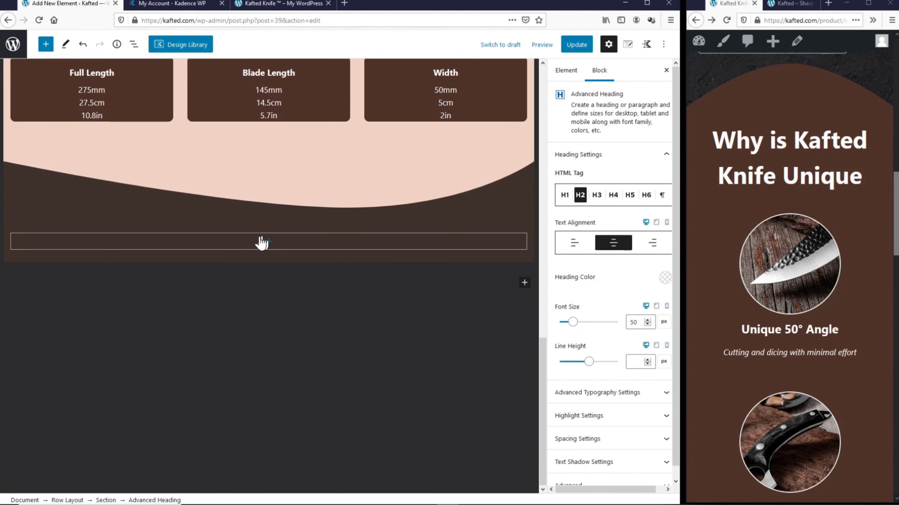
click(269, 244)
click(270, 245)
click(218, 324)
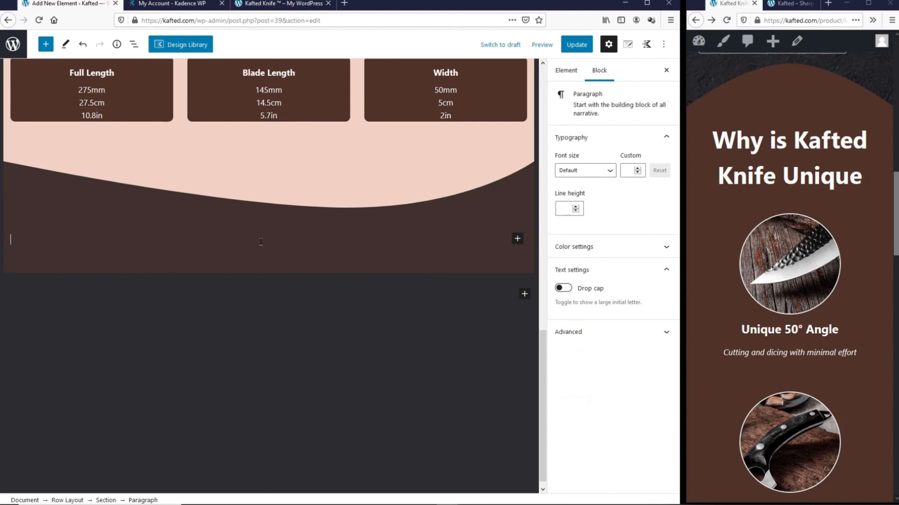
right_click(262, 241)
click(292, 293)
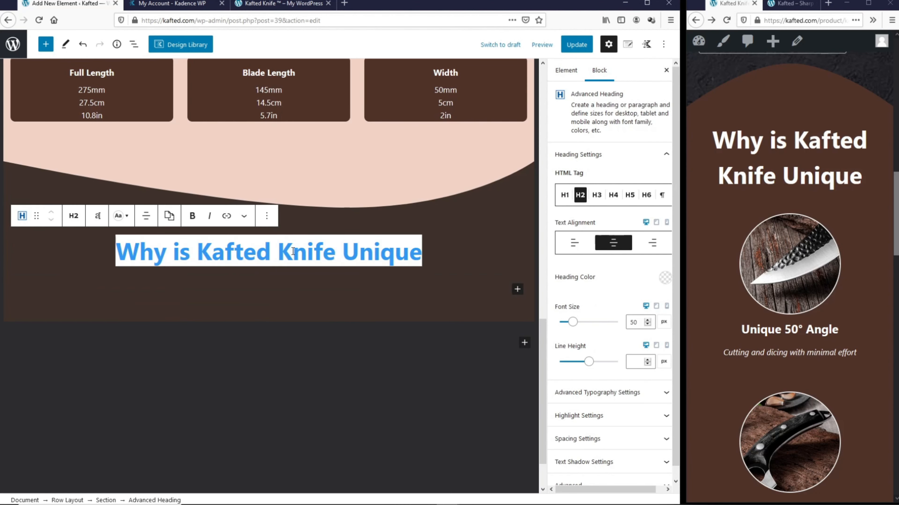
text(Specifications)
click(516, 287)
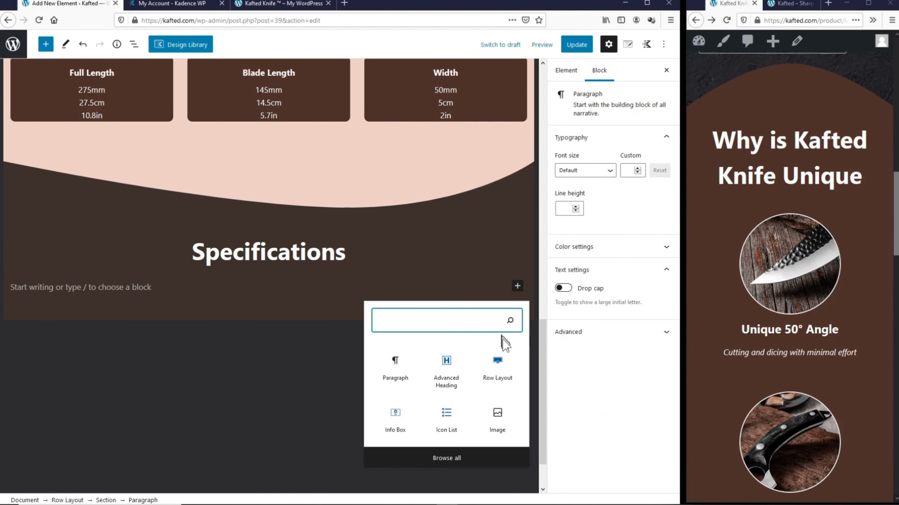
click(506, 368)
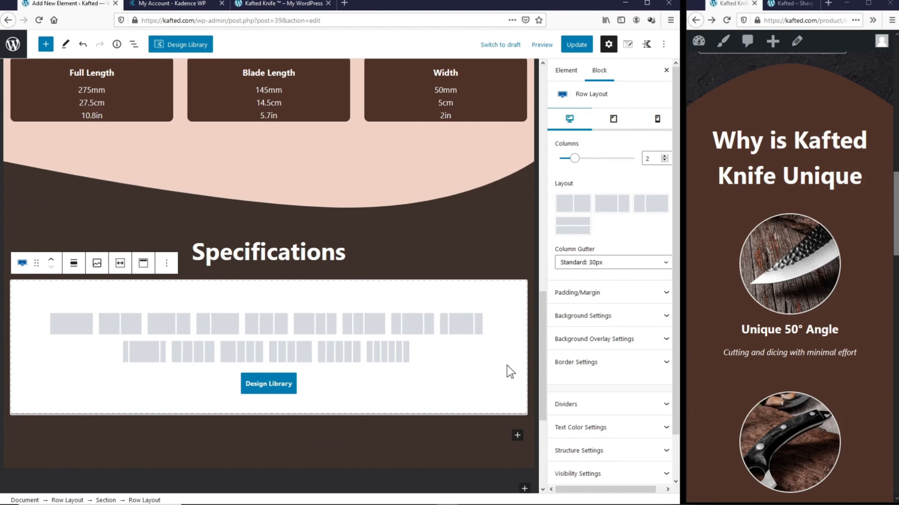
Step: Split the row 33/66 and add a right-aligned 'Blade Thickness' label in the left column
click(231, 332)
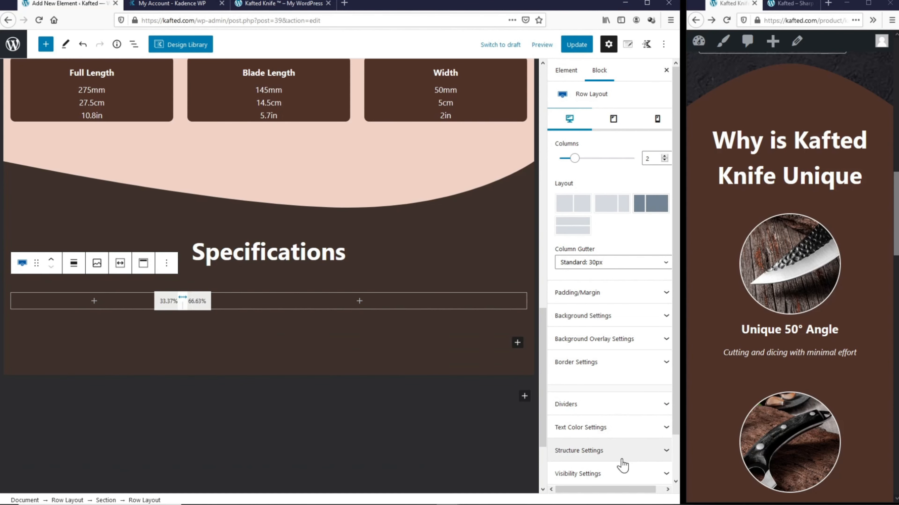
click(612, 457)
click(562, 401)
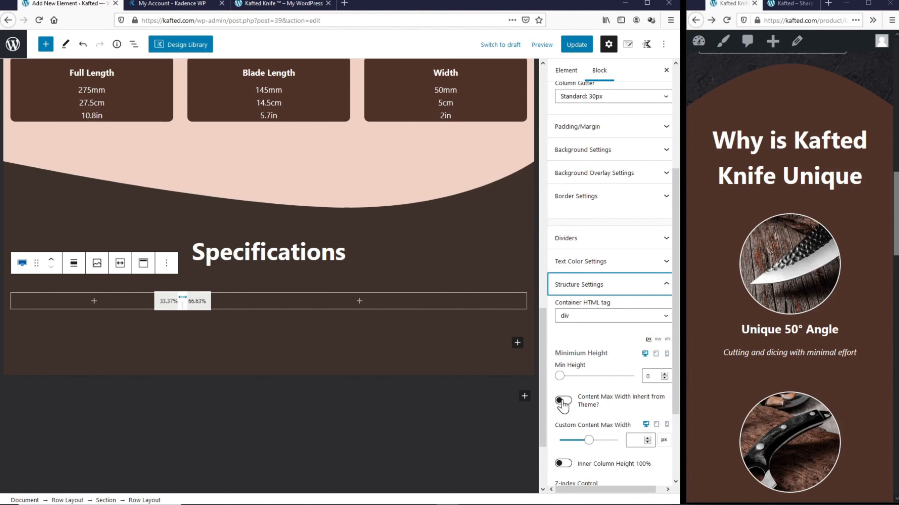
click(562, 401)
click(94, 301)
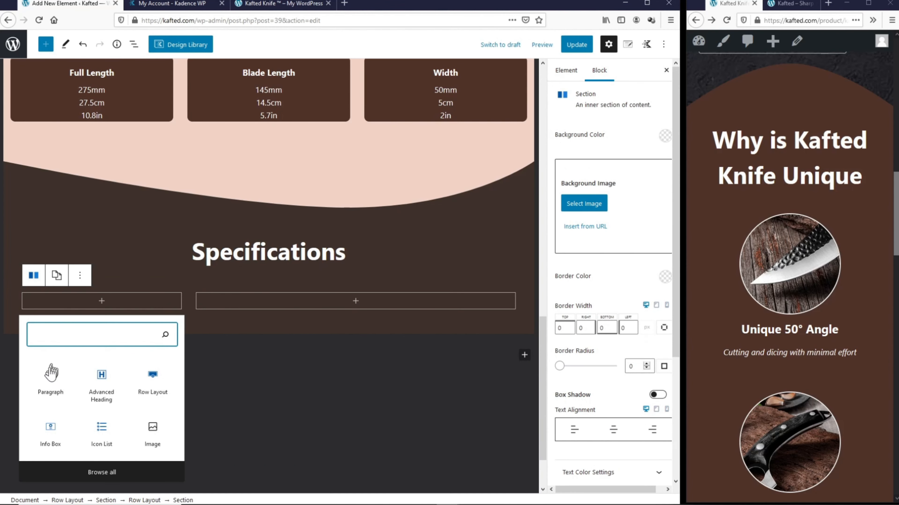
click(52, 378)
text(Blade Thickness)
key(ctrl+a)
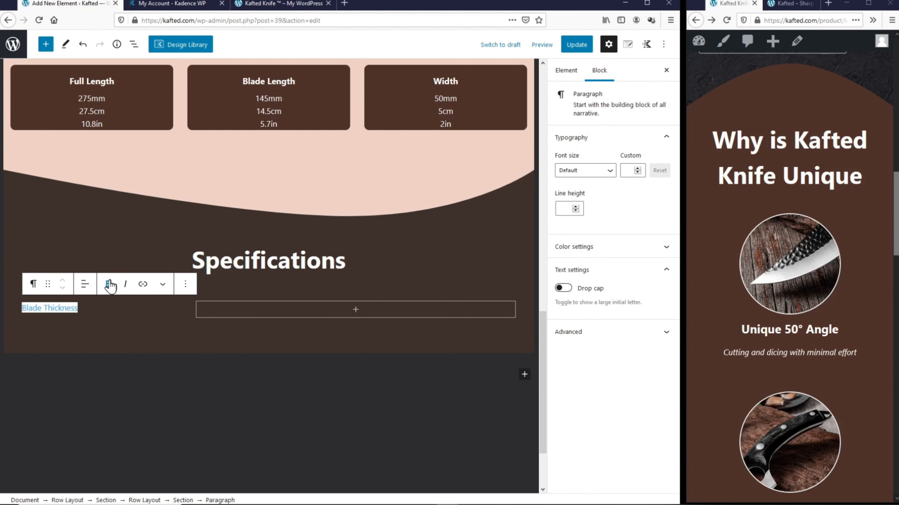
click(86, 283)
click(113, 354)
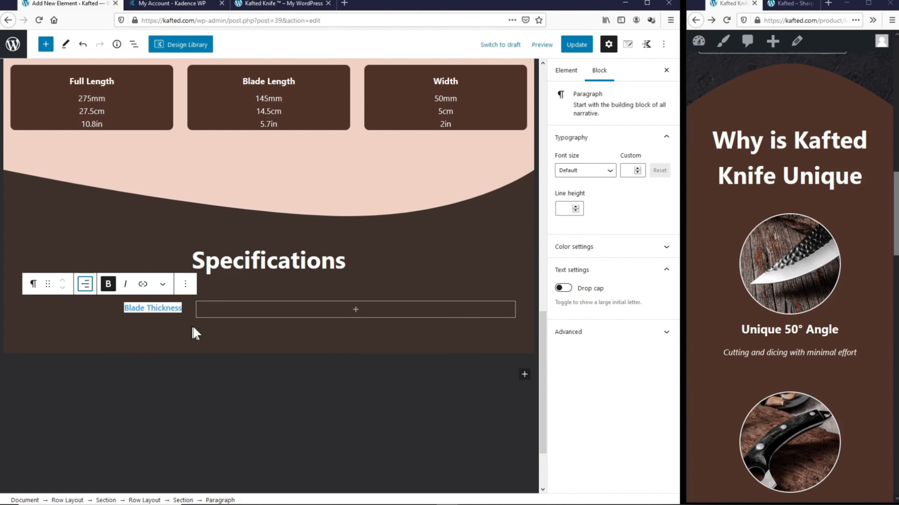
Step: Copy the label into the right column, left-align it, and change it to '4.0mm | 0.40cm | 0.16in'
click(199, 328)
click(167, 307)
click(185, 285)
click(195, 334)
click(354, 309)
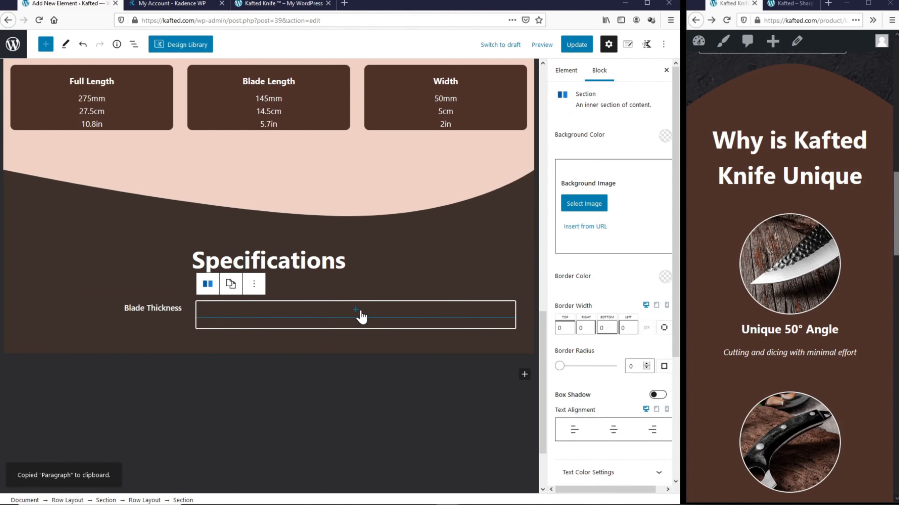
click(358, 310)
click(314, 387)
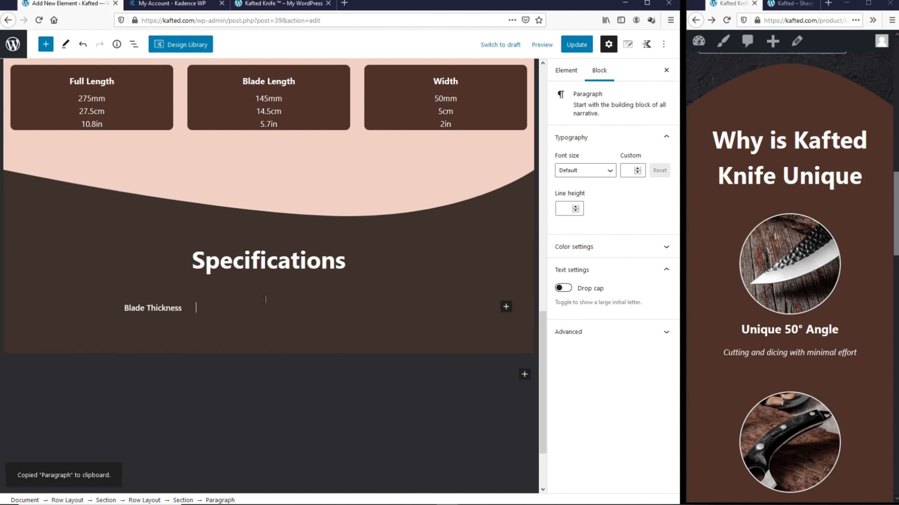
right_click(260, 311)
click(283, 362)
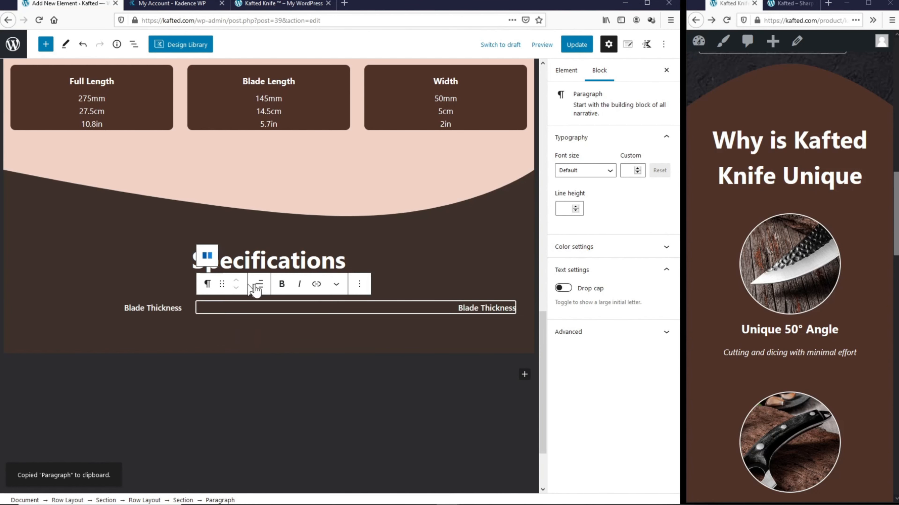
click(258, 285)
click(283, 316)
triple_click(221, 310)
text(4.0mm | 0.40cm | 0.16in)
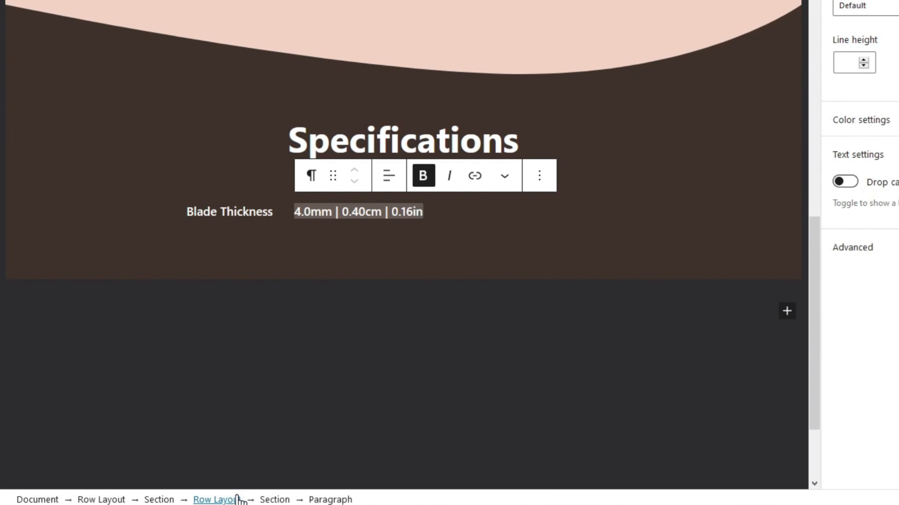
click(236, 499)
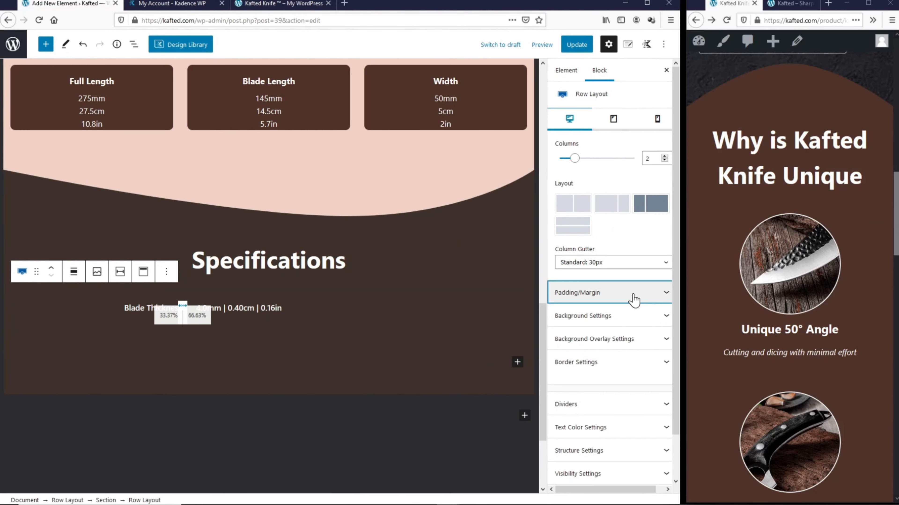
Step: Set the Blade Thickness row's bottom padding to 0 and copy the row
click(633, 299)
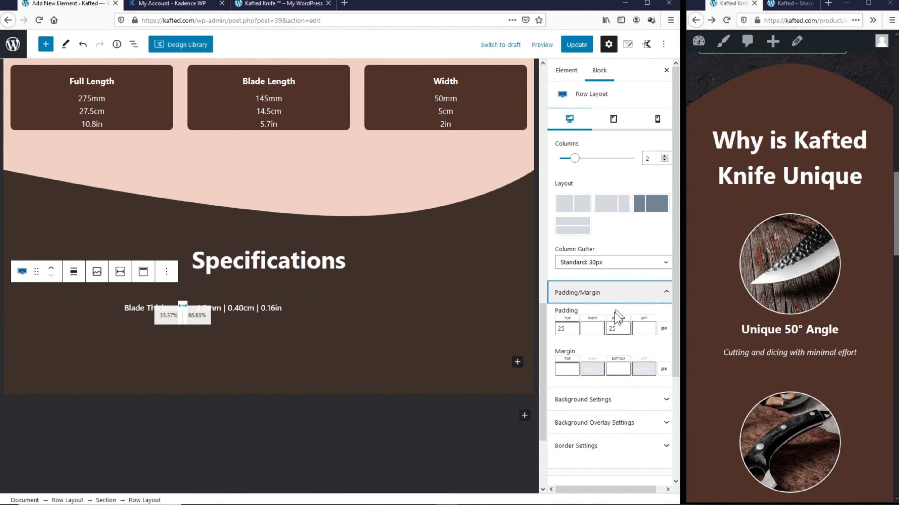
double_click(610, 329)
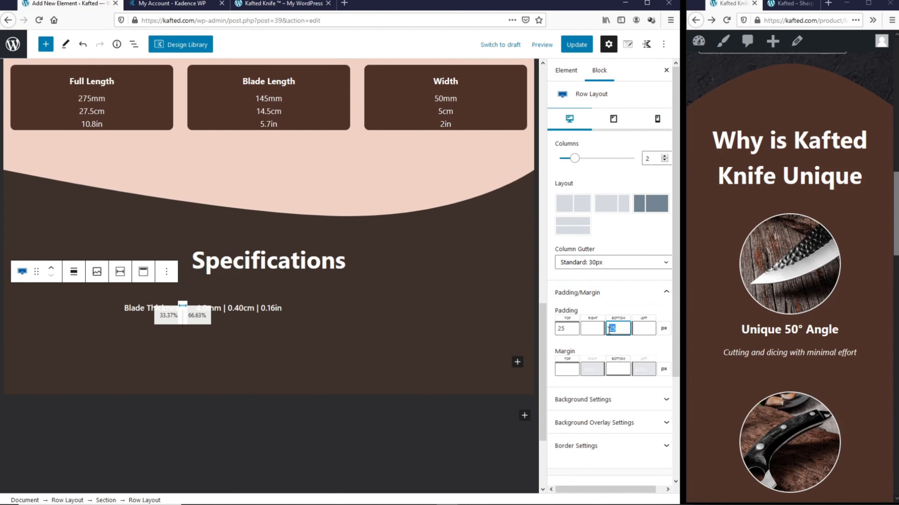
text(0)
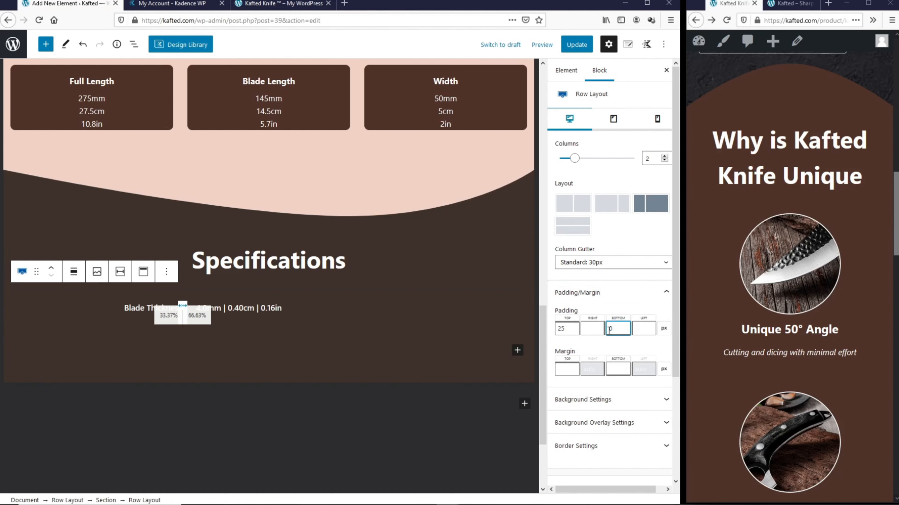
click(166, 272)
click(180, 317)
Step: Paste three copies of the Blade Thickness row beneath it
click(488, 334)
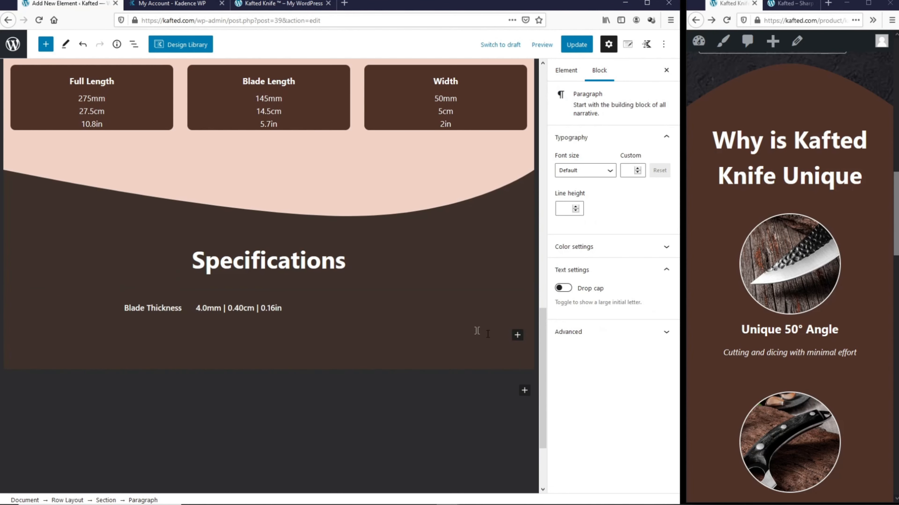
click(515, 337)
click(396, 224)
right_click(79, 337)
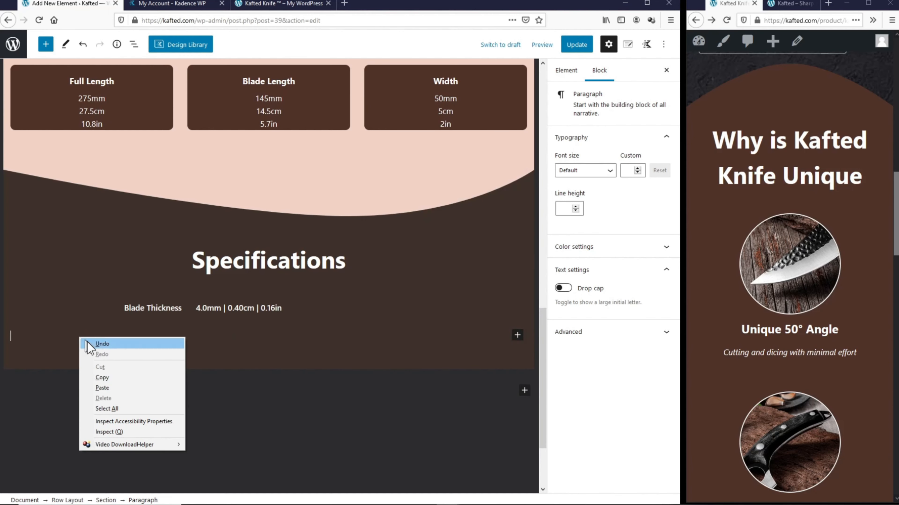
click(103, 387)
click(369, 387)
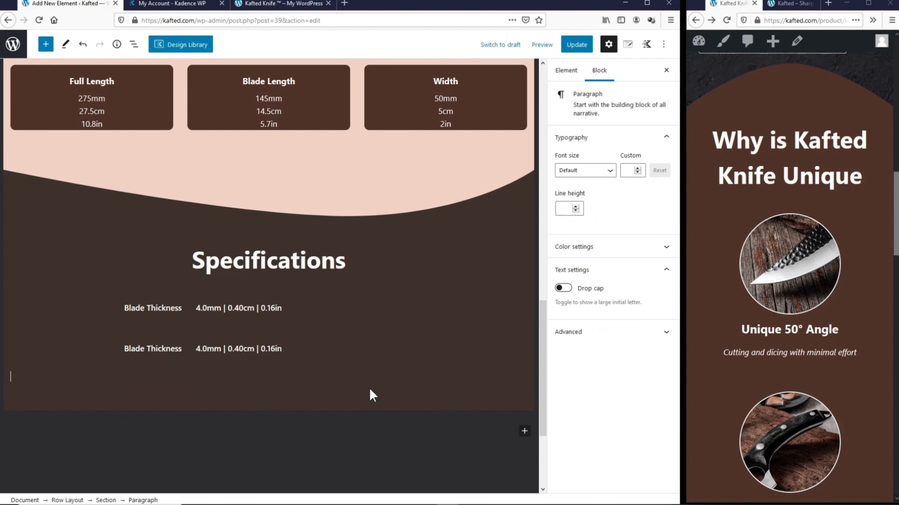
right_click(319, 390)
click(331, 422)
right_click(332, 423)
click(356, 358)
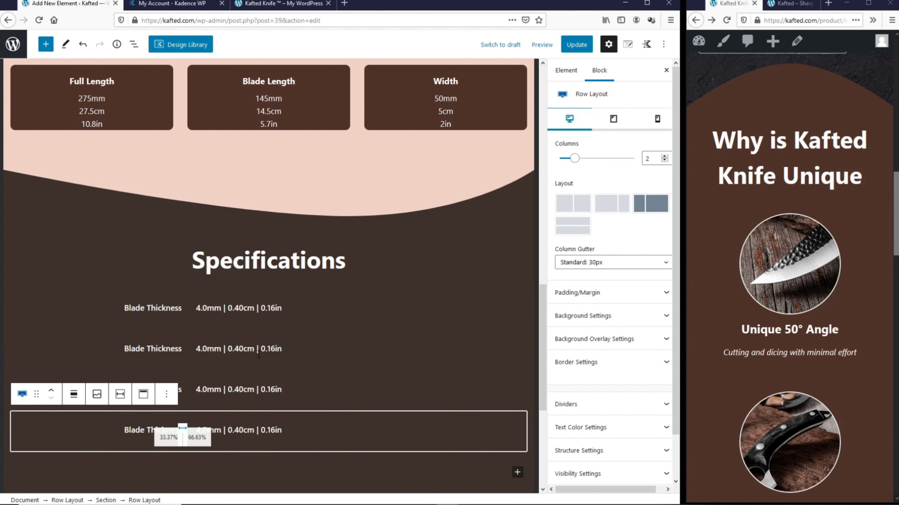
Step: Relabel the copies as Weight '252g | 0.55lb' and Material '7cr17mov Steel'
triple_click(142, 344)
text(Weight)
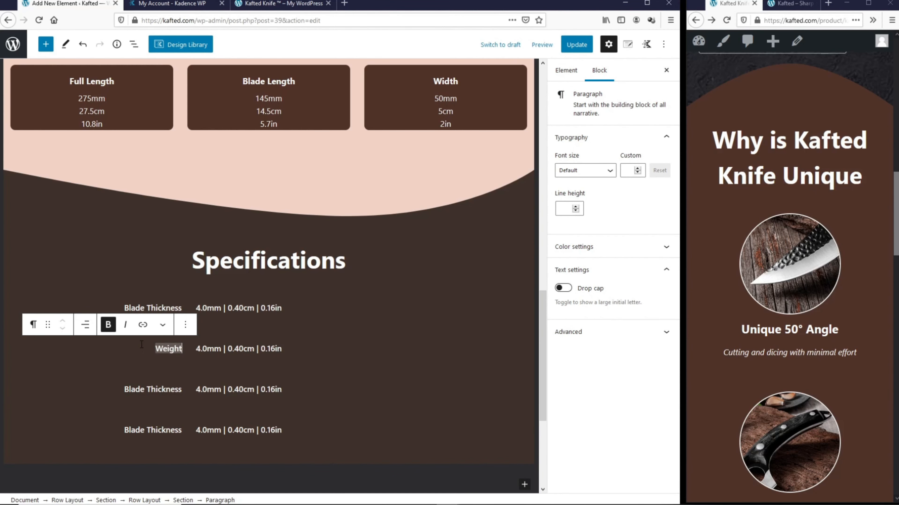
triple_click(211, 349)
text(252g | 0.55lb)
triple_click(152, 389)
text(Material)
triple_click(212, 389)
text(7cr17mov Steel)
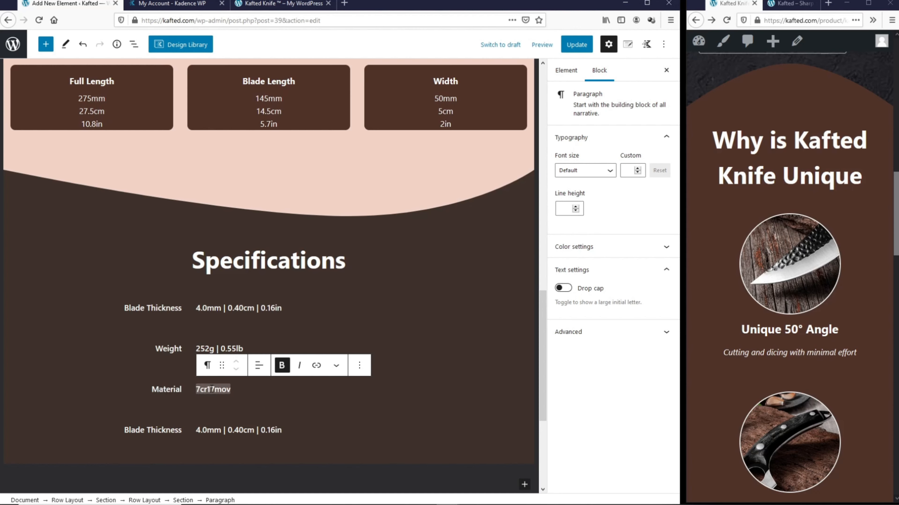
Step: Relabel the last copy as Edge Angle '16° Double-bevel'
triple_click(153, 430)
text(Edge Angle)
triple_click(240, 430)
text(15)
scroll(129, 306, up, 7)
scroll(131, 313, down, 7)
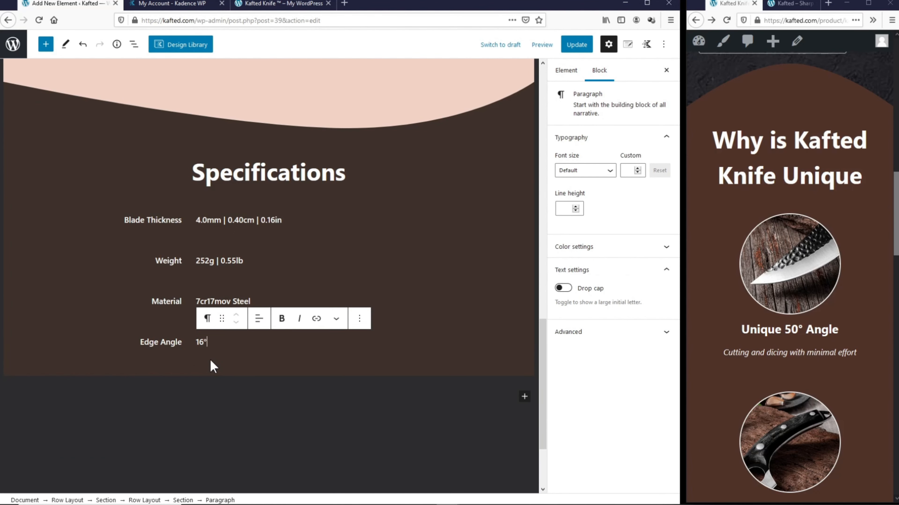
text(Double-bevel)
click(318, 387)
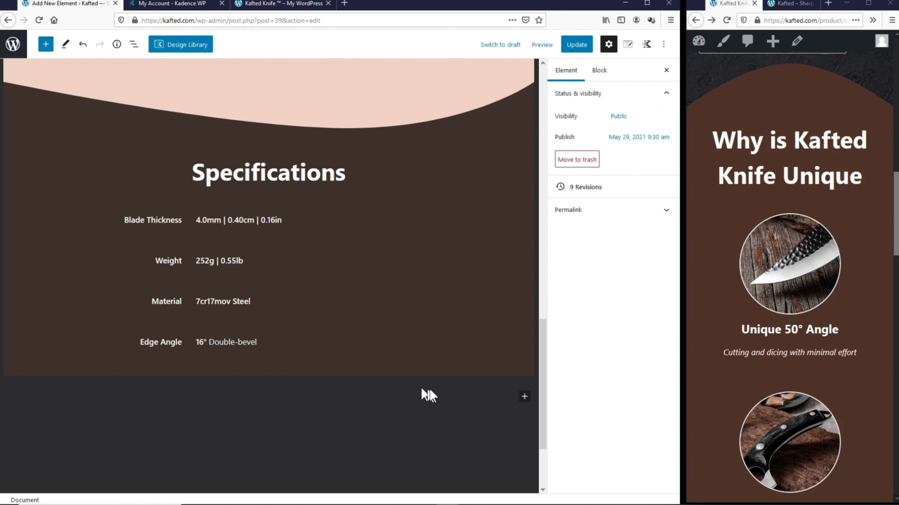
click(524, 397)
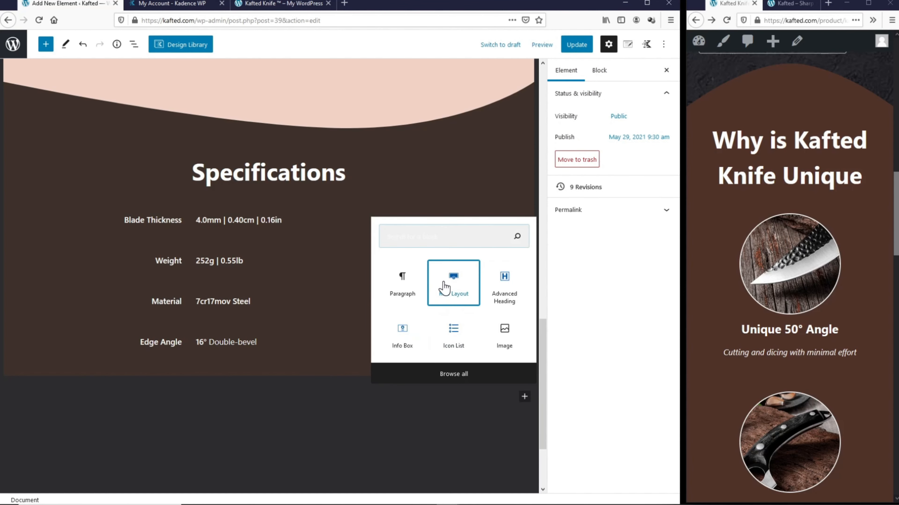
Step: Add a single-column row below Specifications with a curved top divider
click(454, 282)
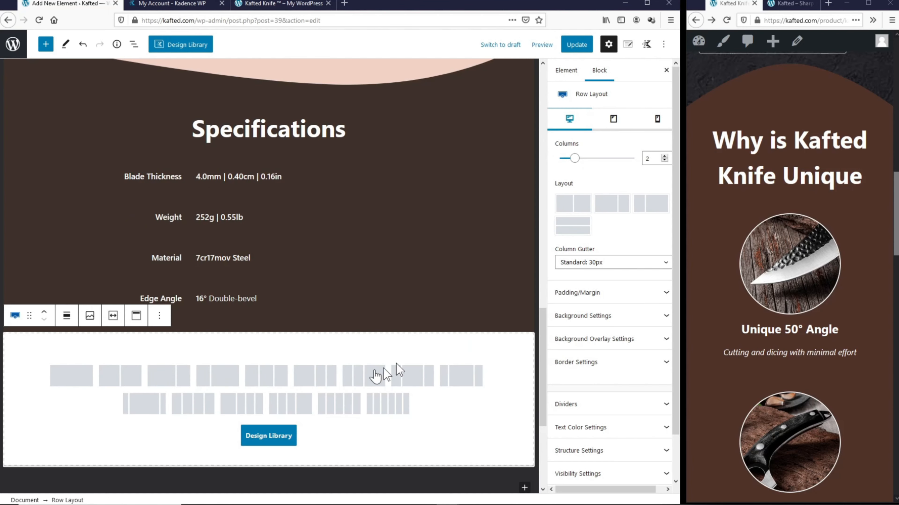
click(80, 383)
click(603, 308)
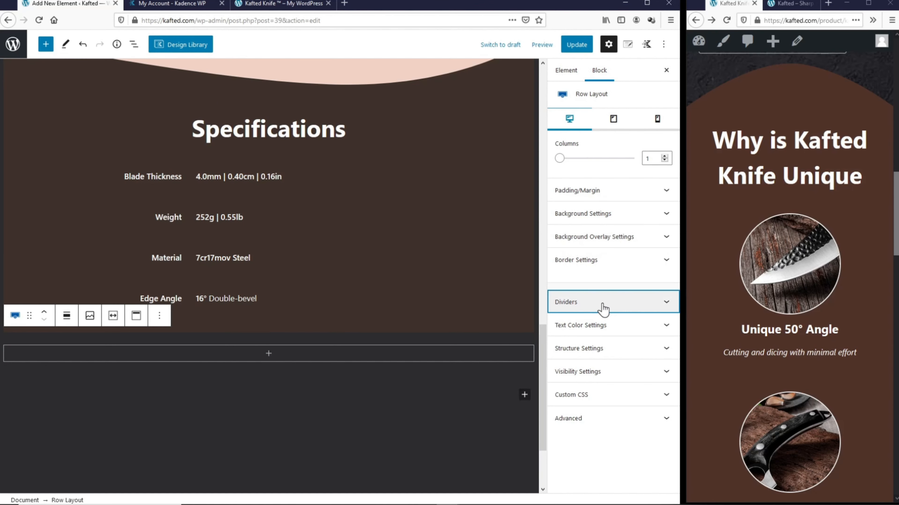
click(649, 334)
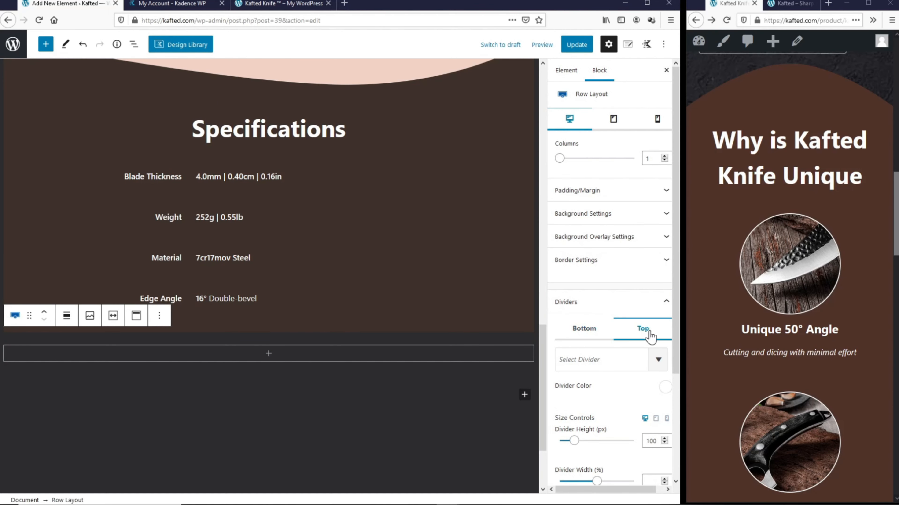
click(626, 360)
click(587, 439)
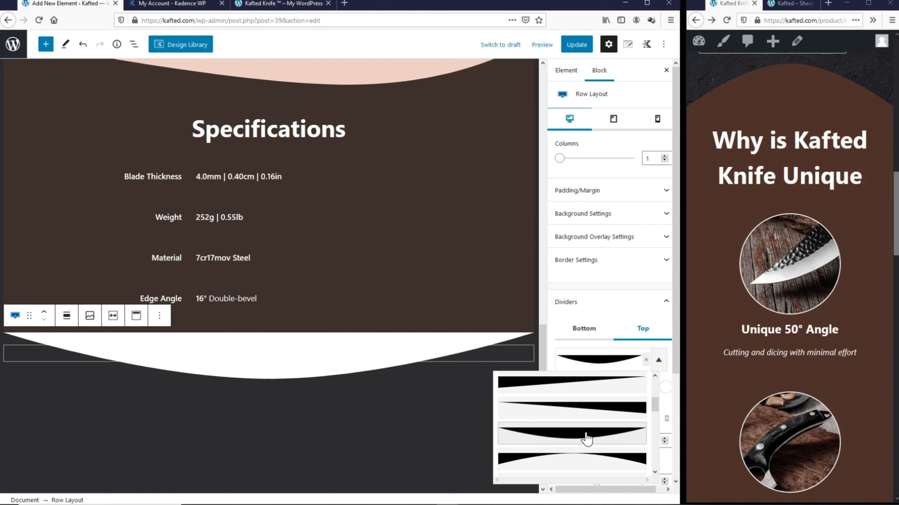
click(665, 387)
Step: Look up the Specifications section's background colour value, 3D312A
click(499, 326)
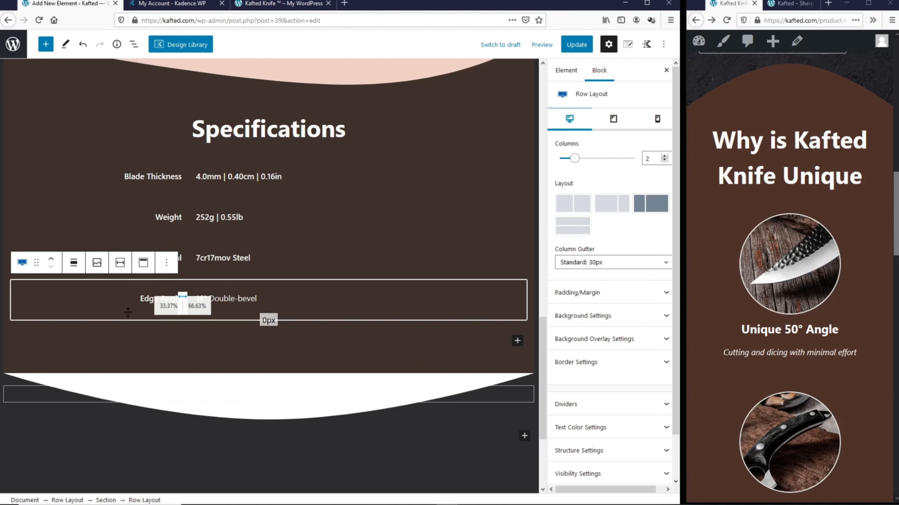
click(67, 500)
click(607, 214)
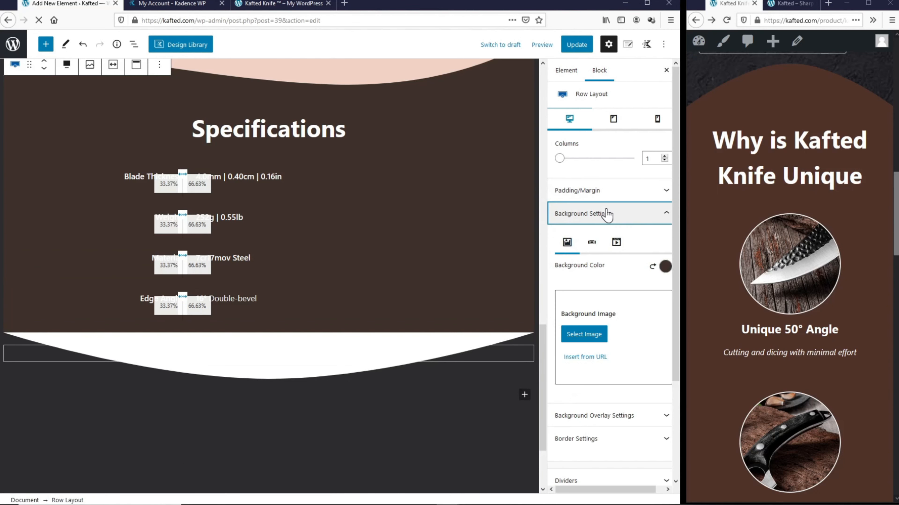
click(666, 270)
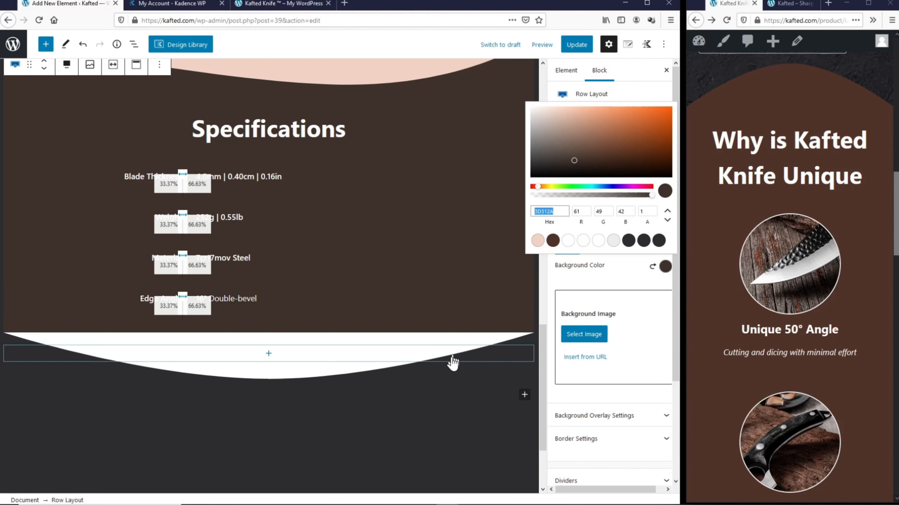
Step: Paste 3D312A as the new section's top divider colour
click(373, 376)
click(608, 302)
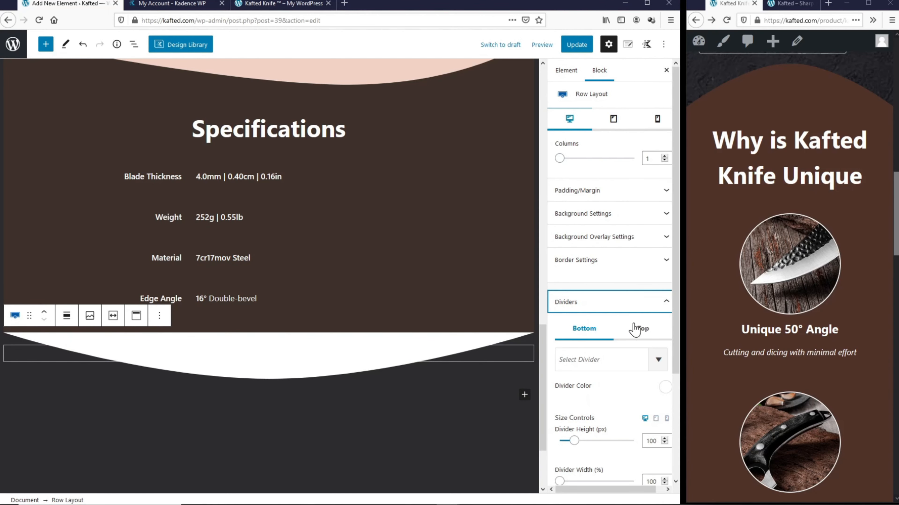
click(643, 330)
click(665, 387)
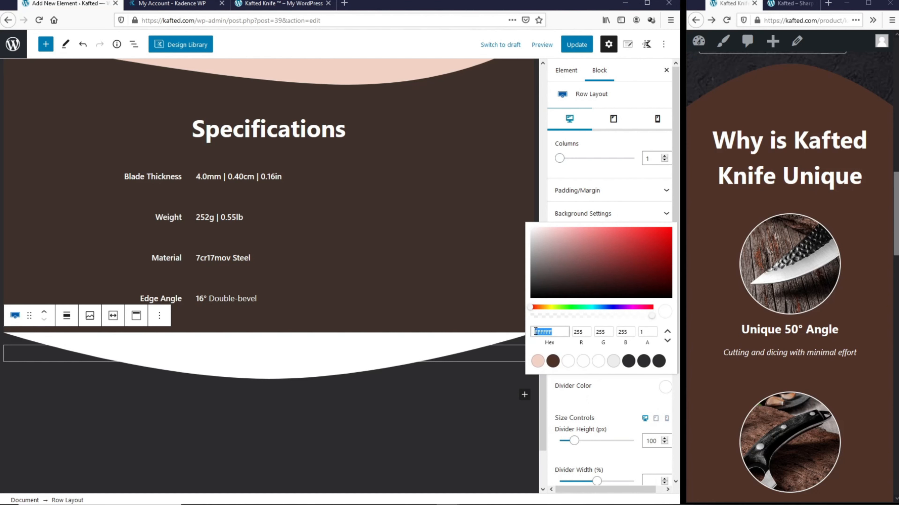
text(3D312A)
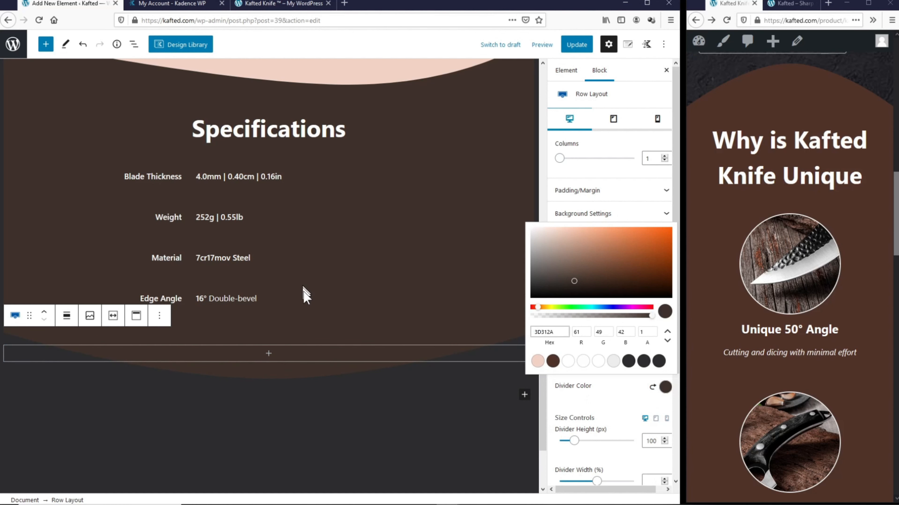
click(597, 390)
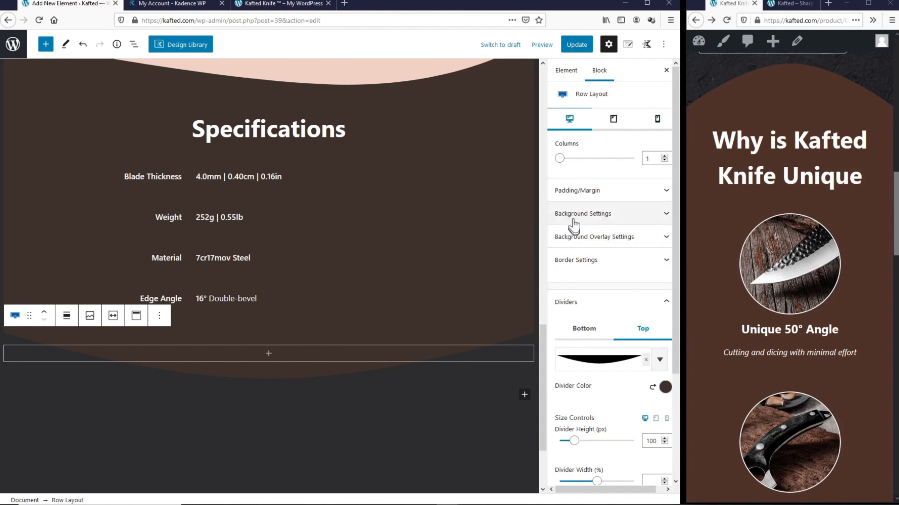
click(584, 191)
drag(576, 226, 546, 226)
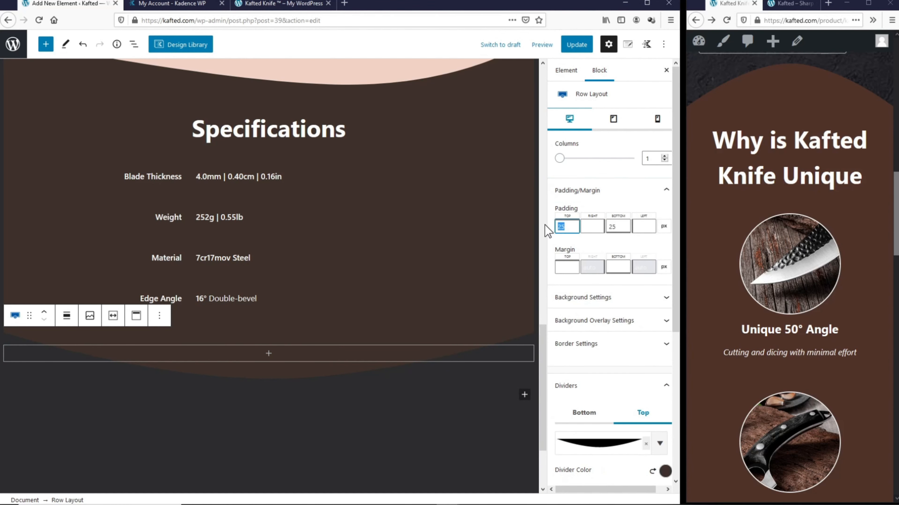
Step: Set 150 top padding and add a centred 50px heading 'See What Others Say About Kafted Knife', then save
text(150)
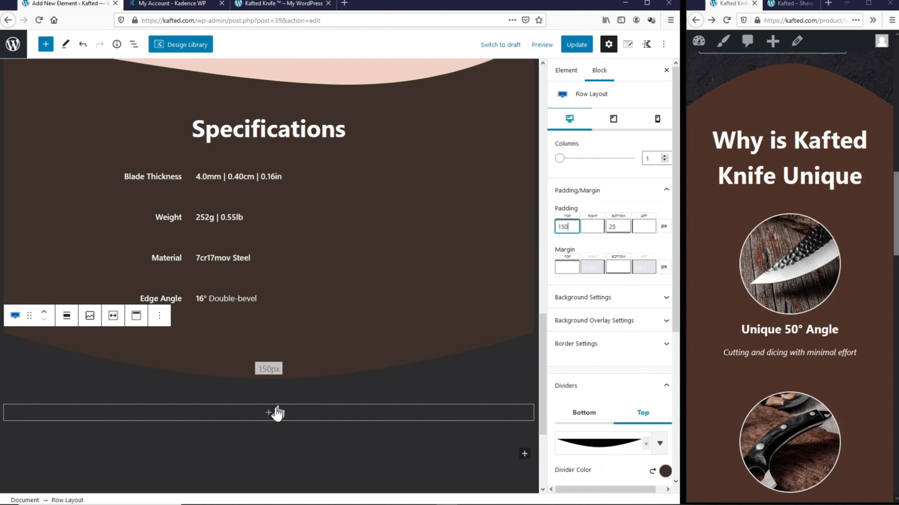
click(269, 413)
click(324, 296)
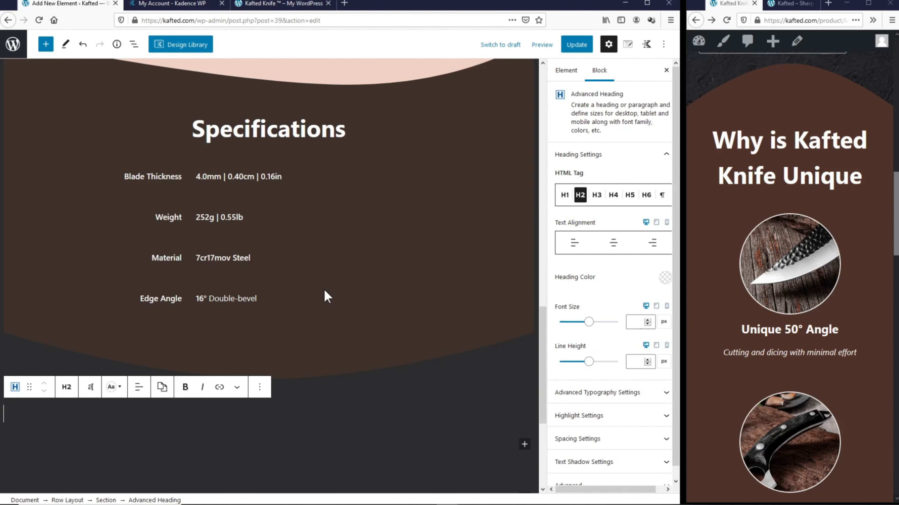
click(139, 387)
click(174, 438)
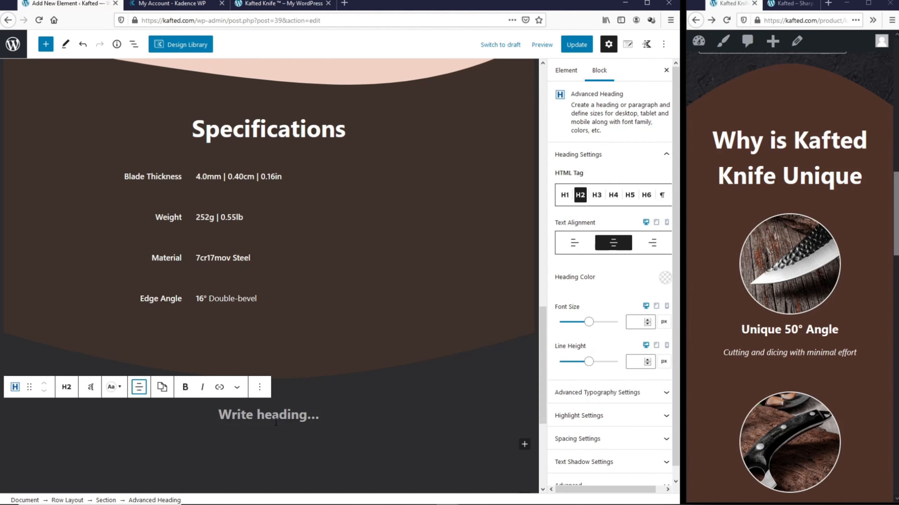
text(See What Others Say About Kafted Knife)
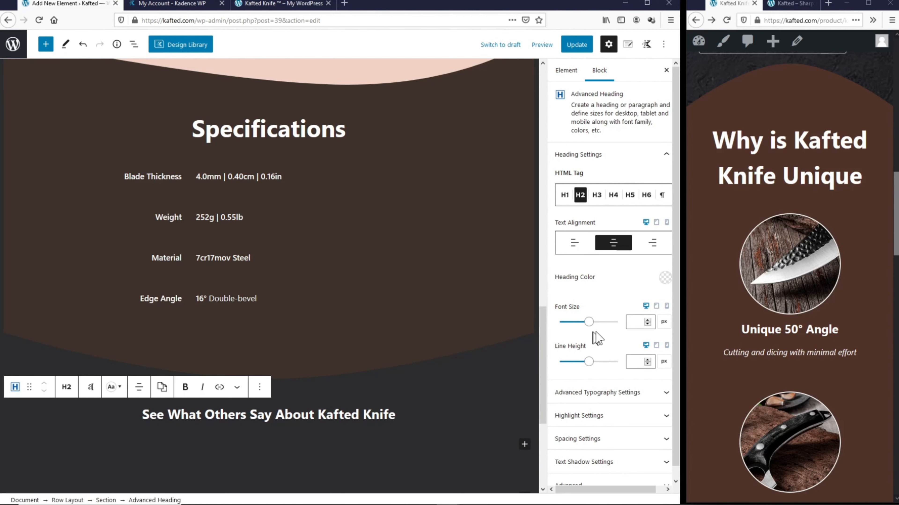
text(50)
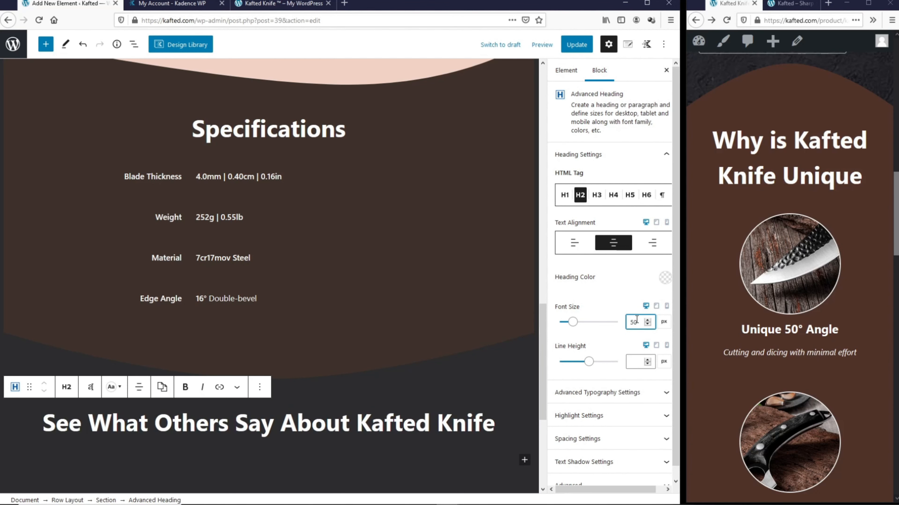
click(577, 45)
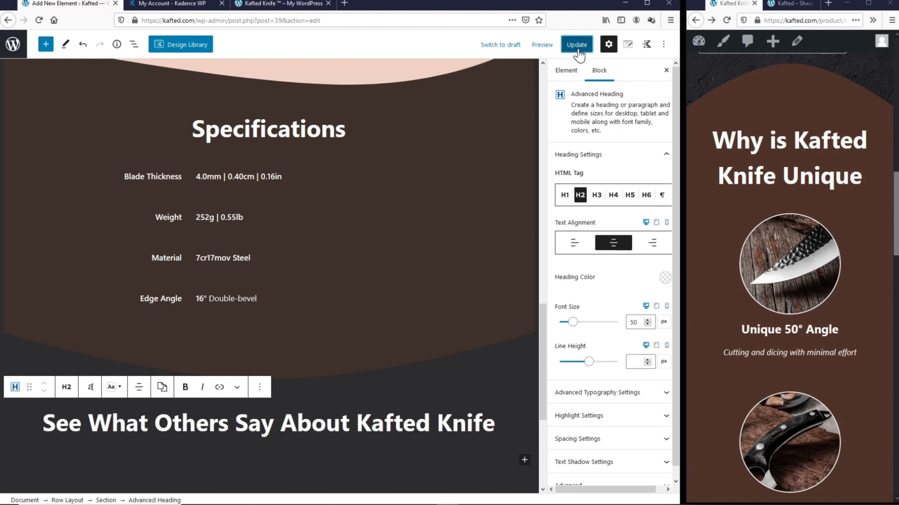
Step: Make the reviews heading section full width, save, and reload the live product page
scroll(888, 142, down, 15)
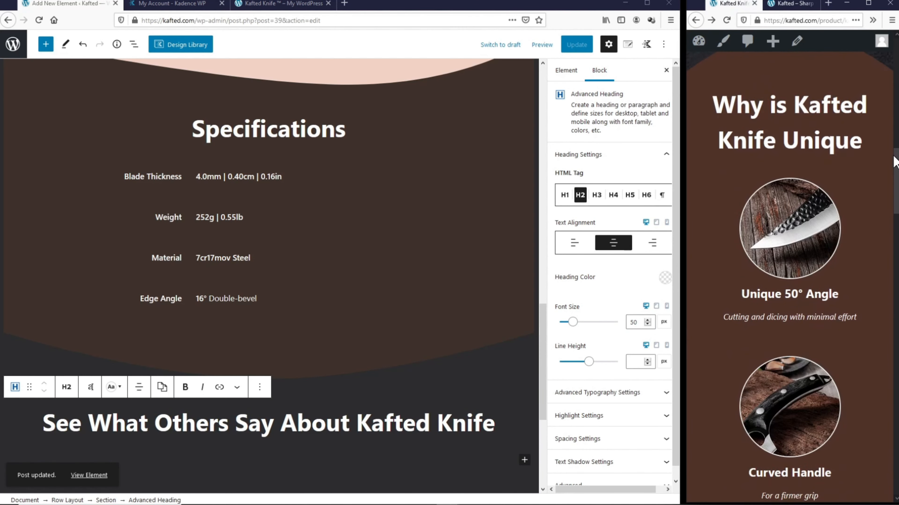
drag(886, 286, 888, 358)
drag(686, 248, 18, 294)
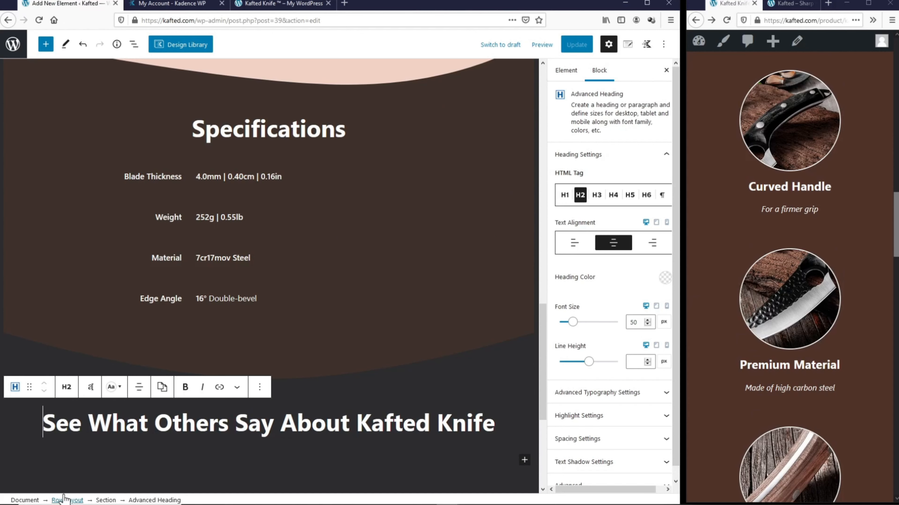
click(69, 500)
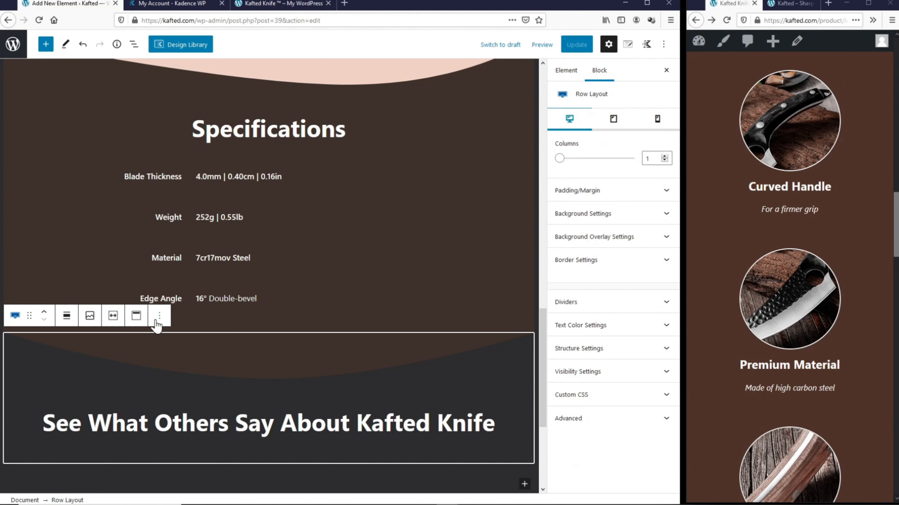
click(67, 316)
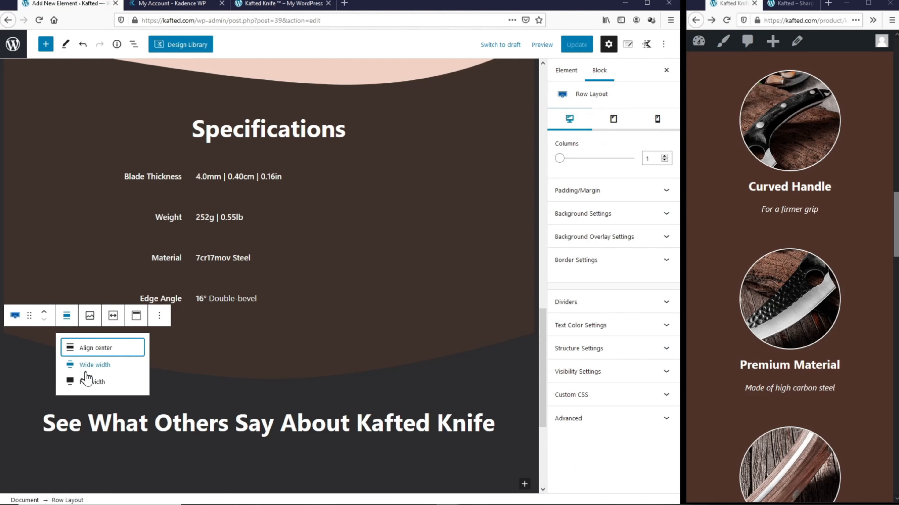
click(73, 382)
click(584, 46)
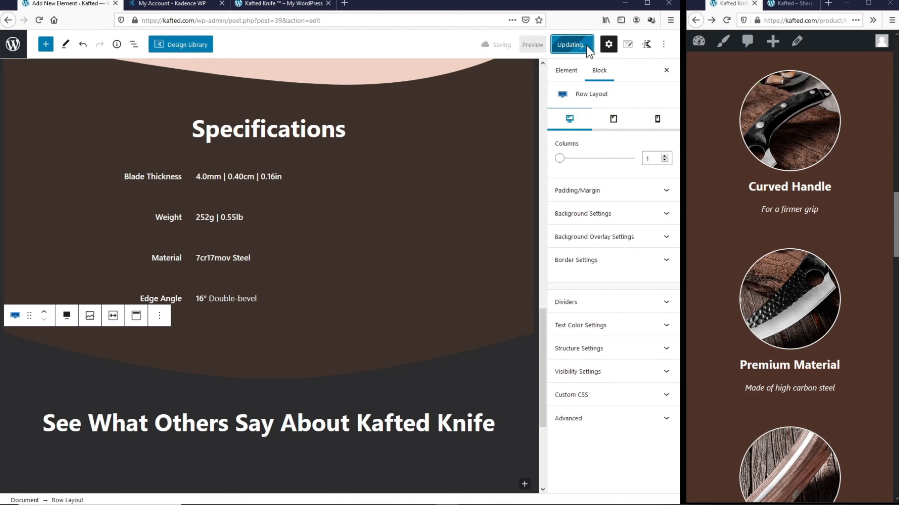
click(726, 20)
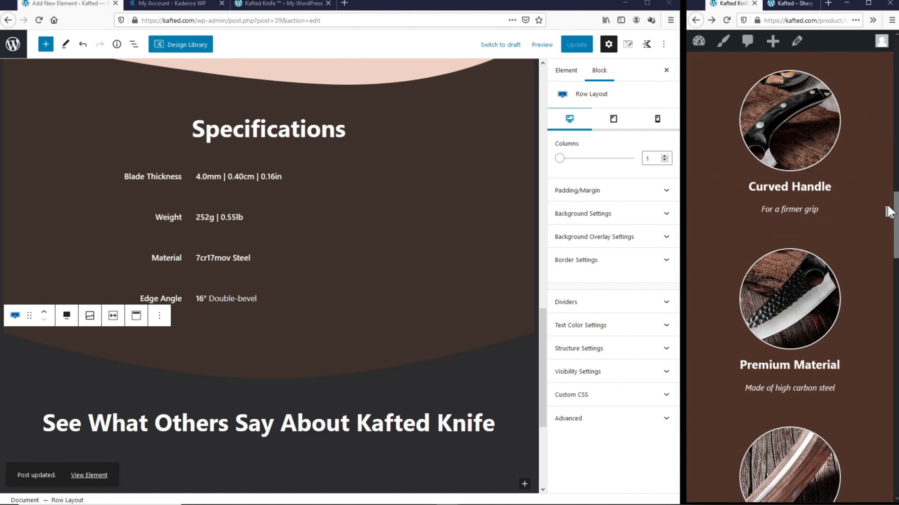
drag(896, 210, 877, 381)
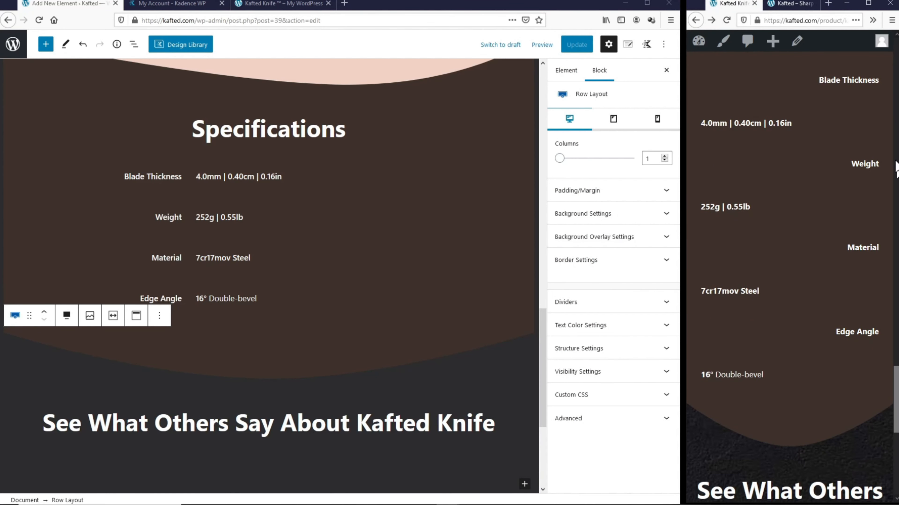
scroll(880, 202, down, 10)
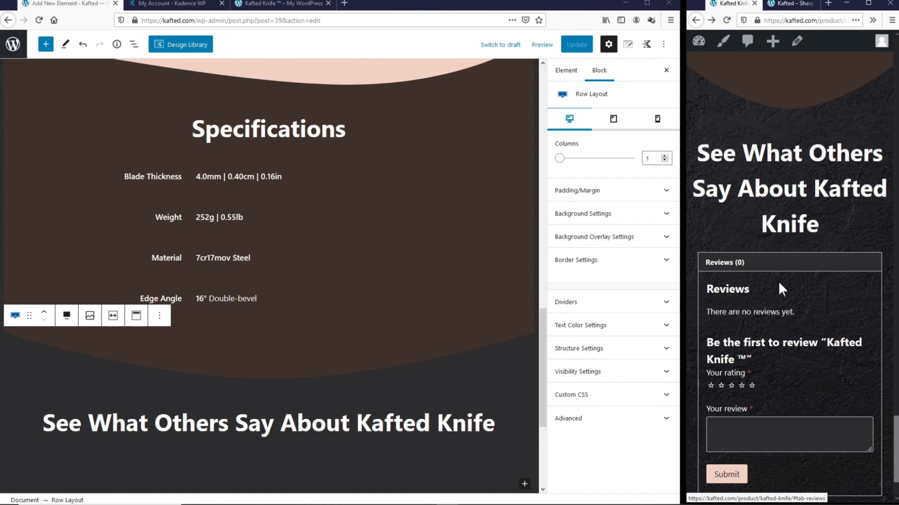
scroll(762, 298, up, 8)
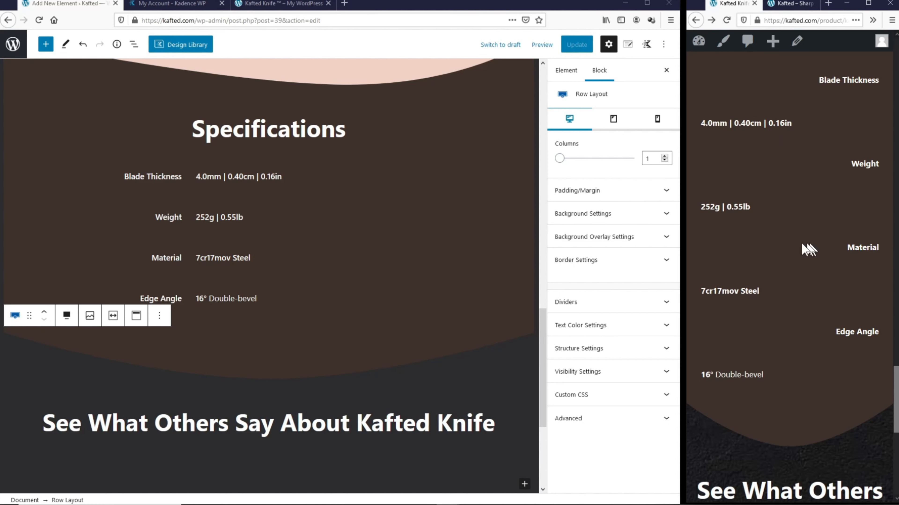
drag(897, 386, 898, 202)
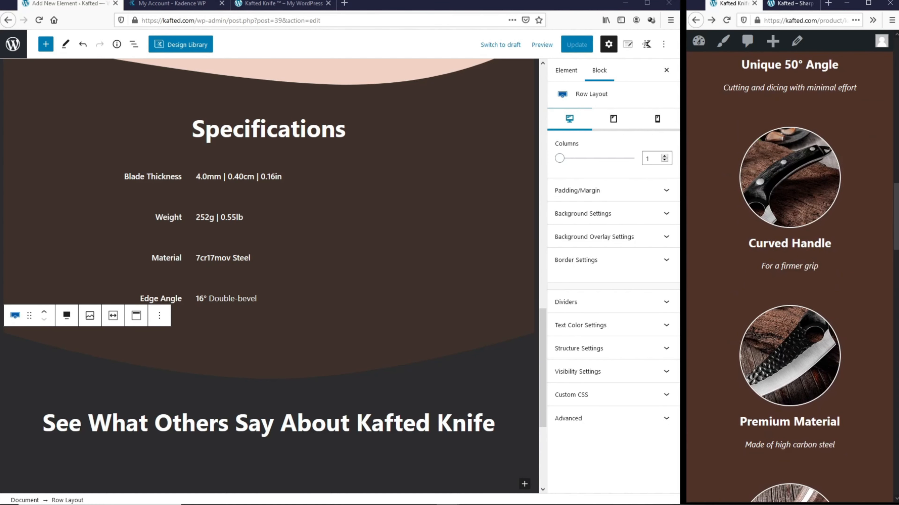
scroll(808, 228, down, 5)
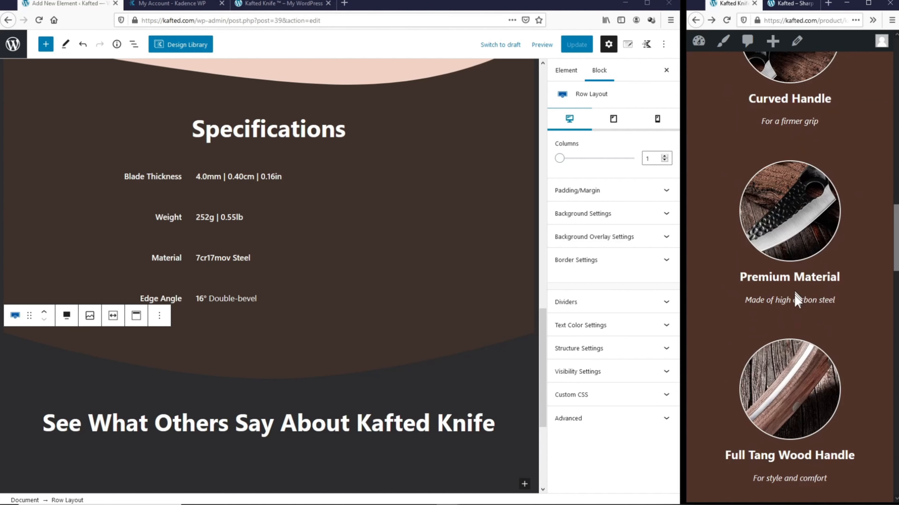
scroll(799, 290, up, 4)
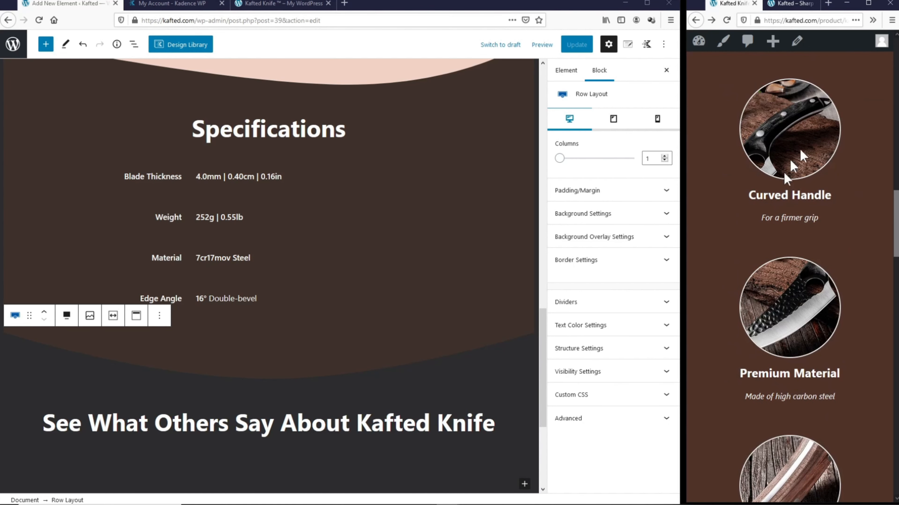
scroll(869, 344, up, 5)
scroll(870, 343, up, 4)
scroll(871, 344, down, 12)
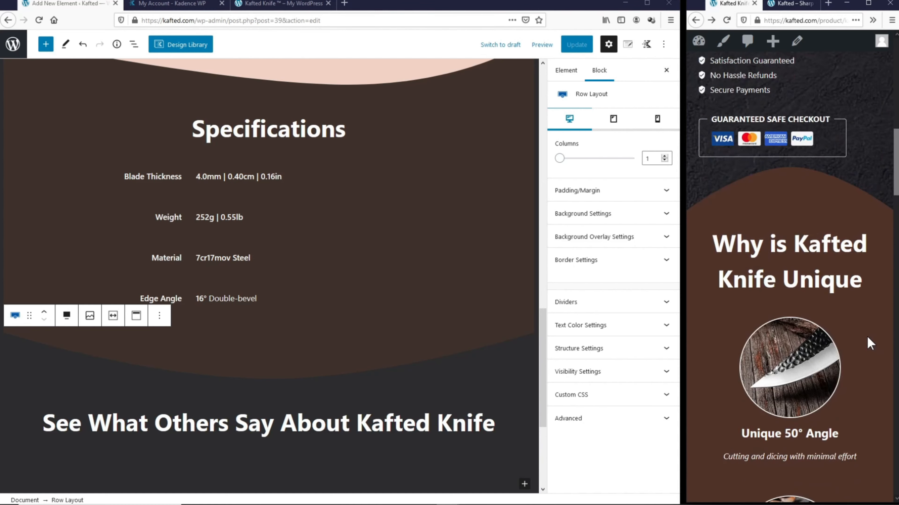
scroll(868, 344, down, 7)
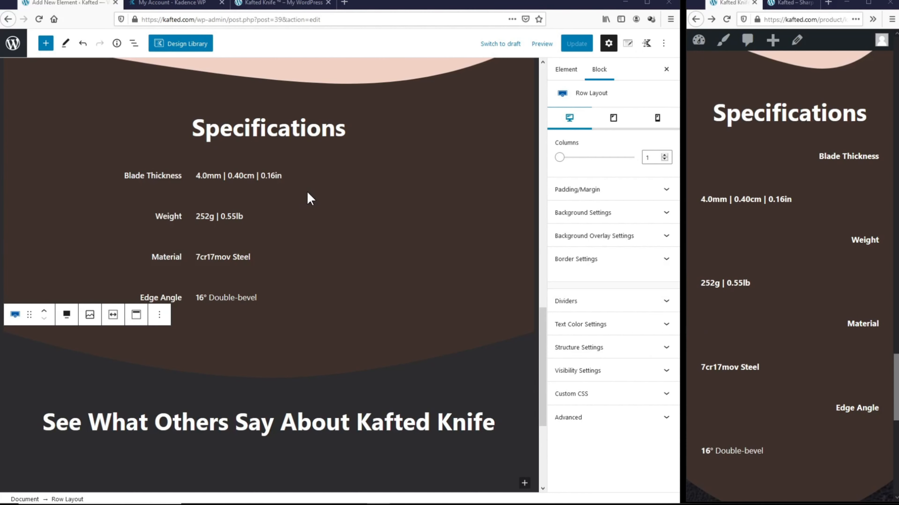
click(296, 179)
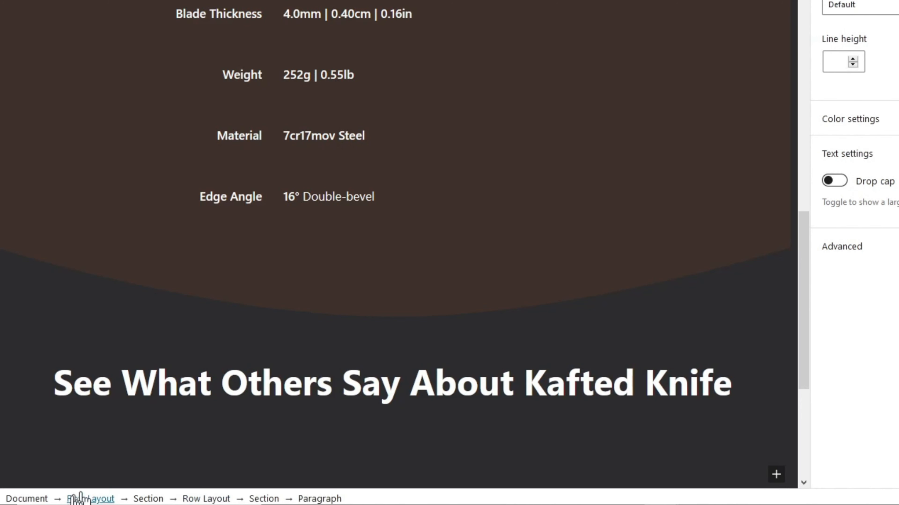
click(212, 499)
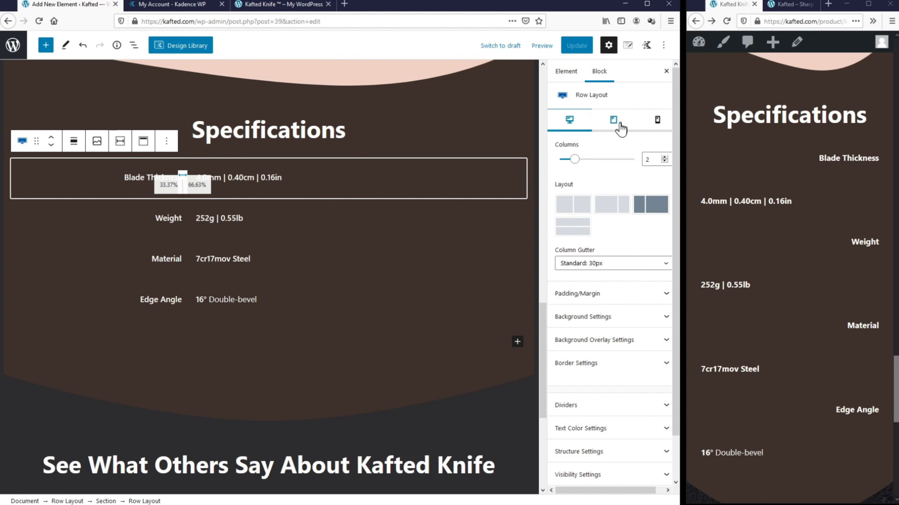
Step: Give the first Specifications row a two-column, side-by-side mobile layout
click(658, 120)
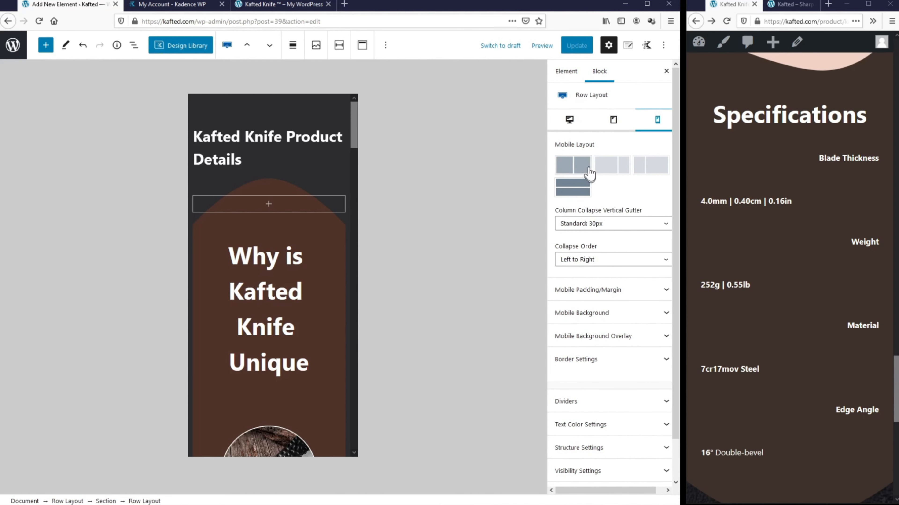
click(589, 172)
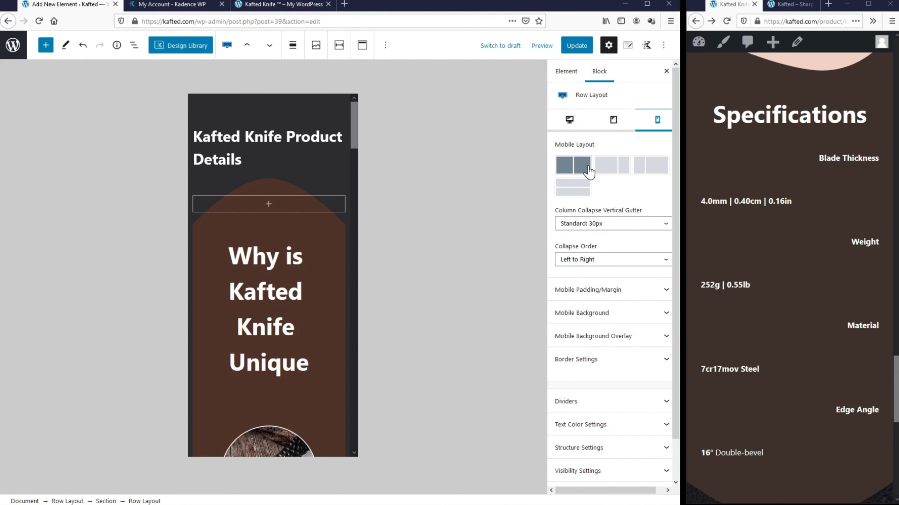
click(351, 129)
scroll(322, 237, up, 8)
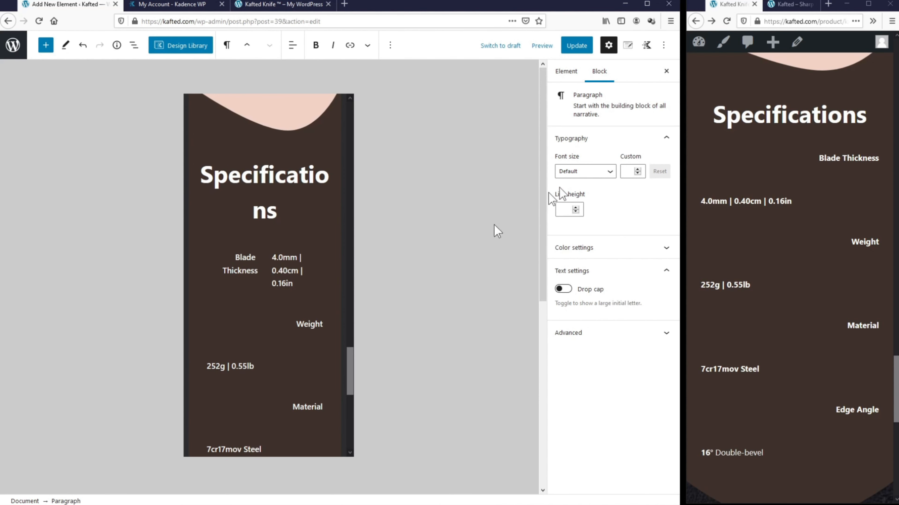
click(334, 345)
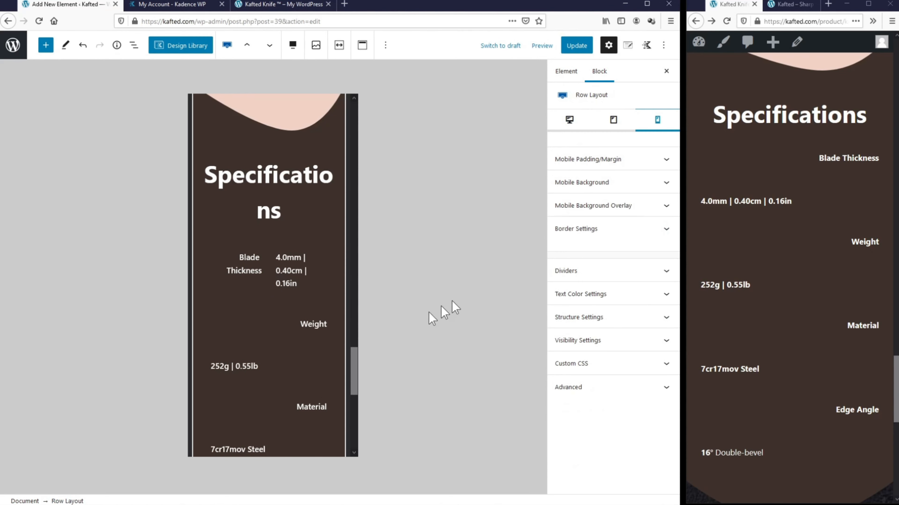
click(570, 127)
scroll(359, 283, down, 5)
scroll(360, 283, down, 10)
Step: Put the Weight and Material rows' labels and values side by side on mobile
click(246, 233)
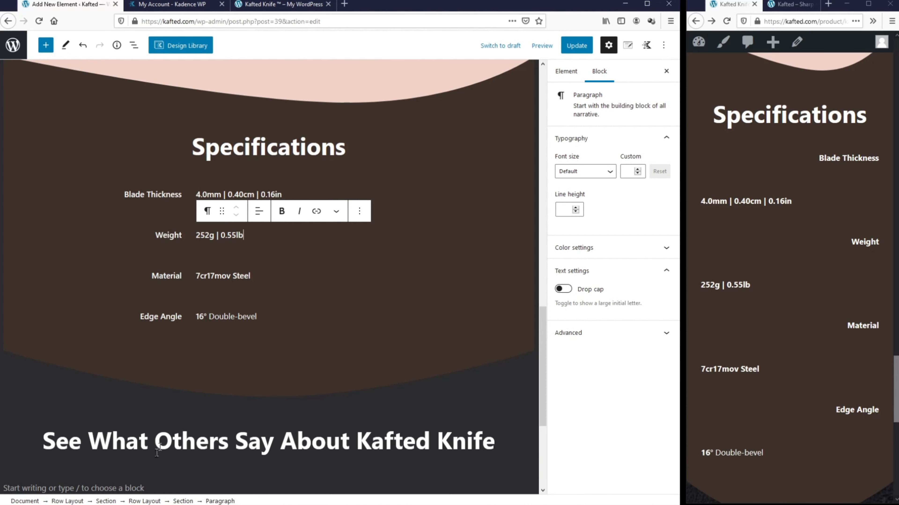
click(143, 501)
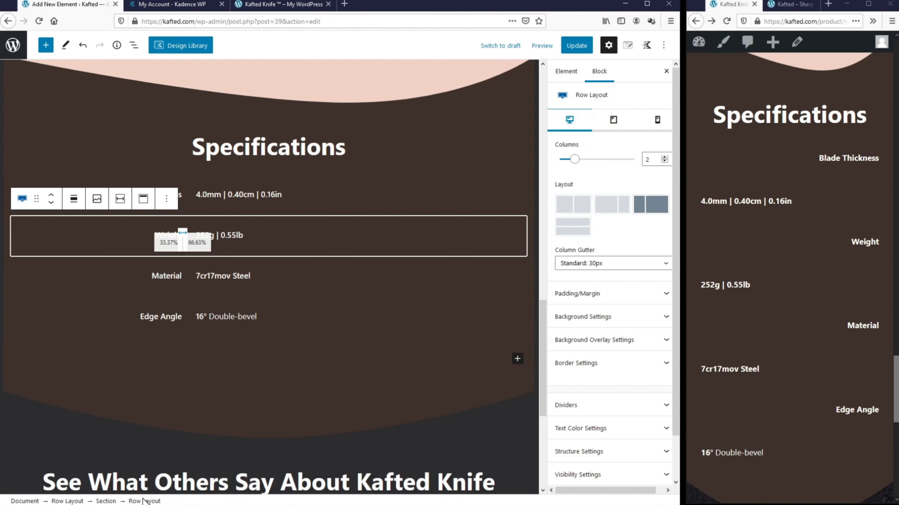
click(658, 122)
click(576, 167)
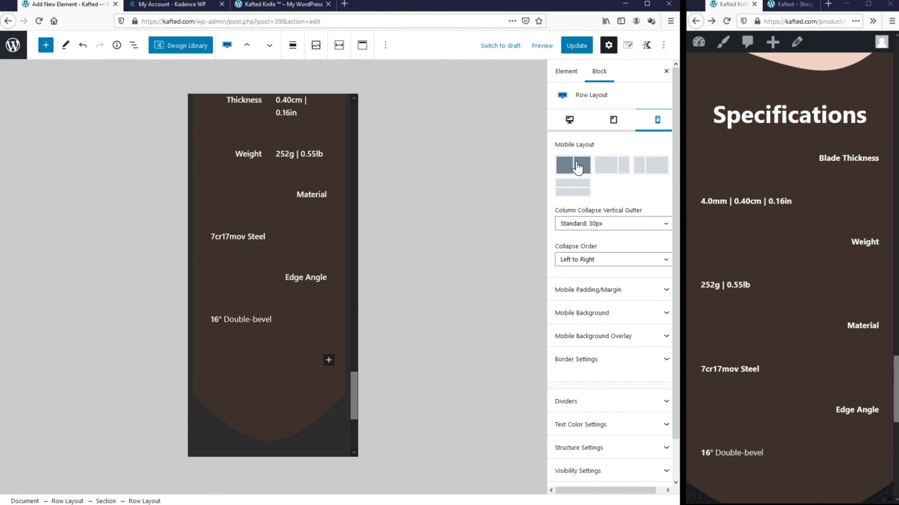
click(321, 200)
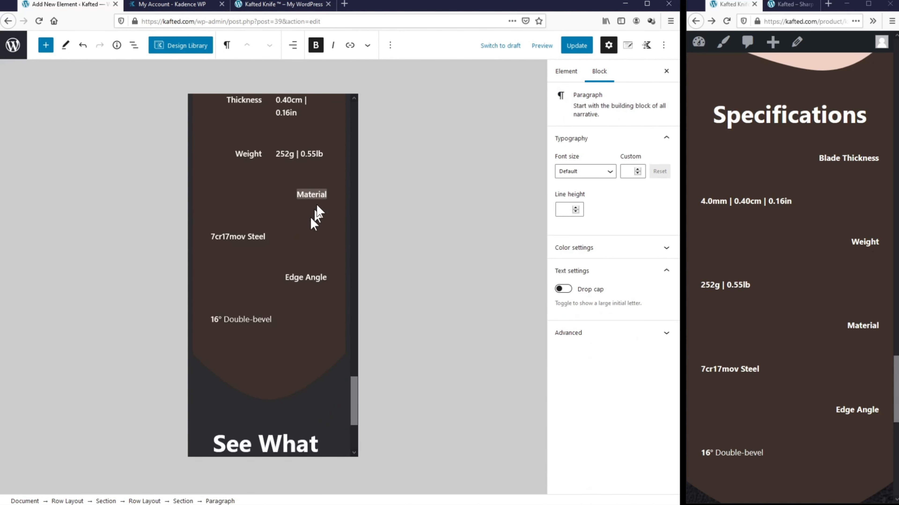
click(144, 501)
click(573, 166)
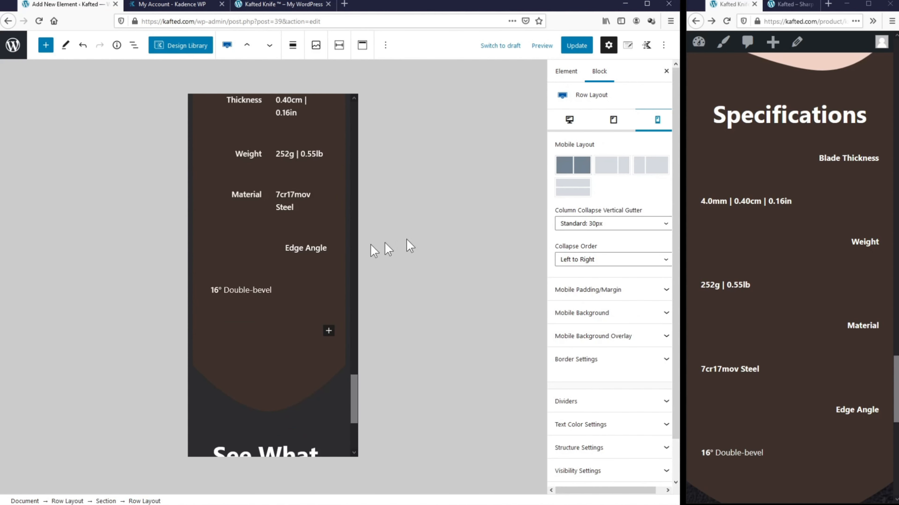
Step: Give the Edge Angle row side-by-side mobile columns with a narrower label column
triple_click(311, 250)
scroll(237, 385, down, 1)
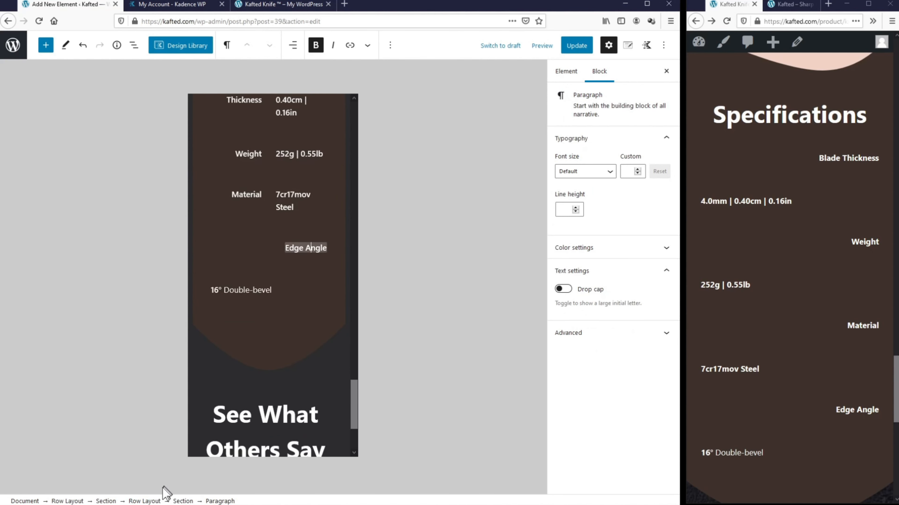
click(144, 501)
click(573, 165)
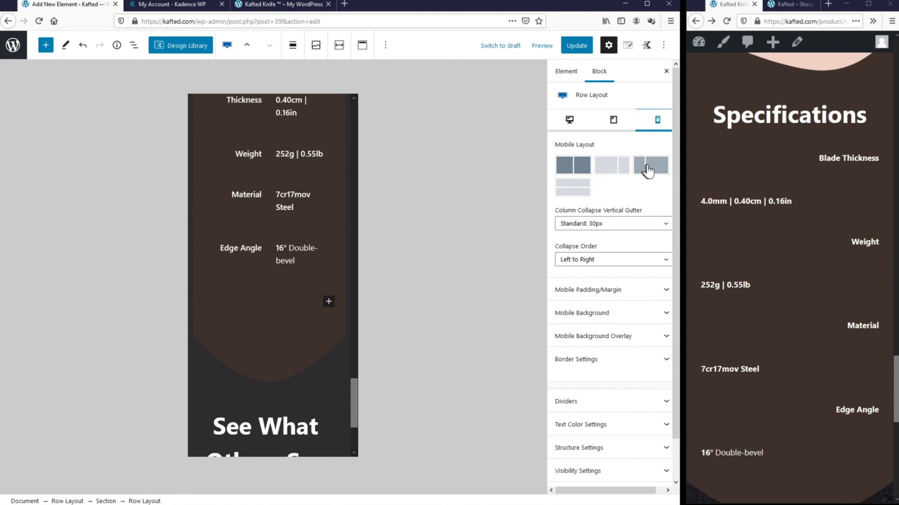
click(649, 168)
Step: Apply the narrow-label mobile layout to the Material, Weight and Blade Thickness rows
triple_click(295, 203)
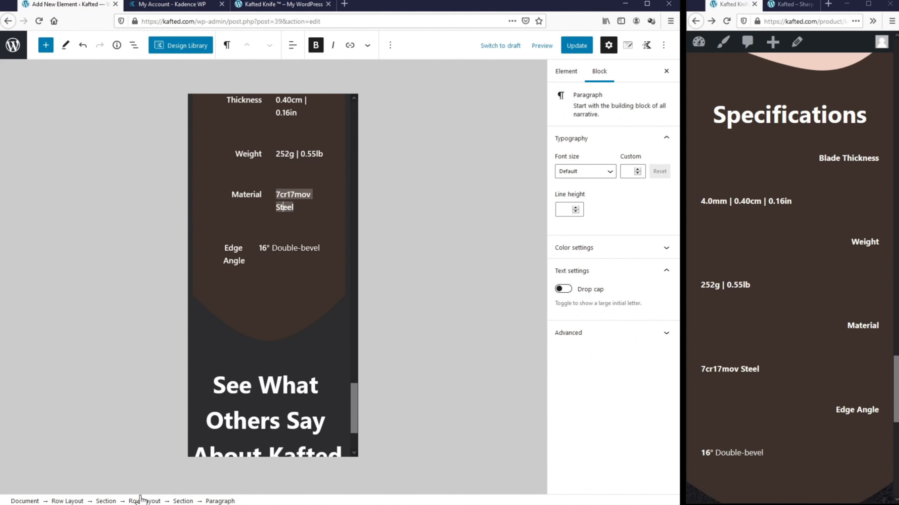
click(143, 500)
click(649, 166)
click(298, 154)
click(144, 501)
click(649, 168)
click(296, 101)
click(144, 501)
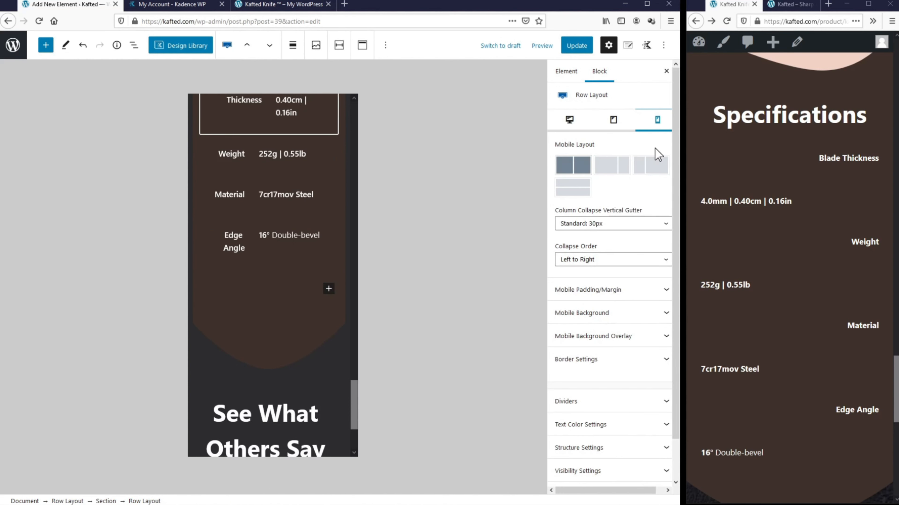
click(649, 166)
Step: Update the element and check the specification rows on the reloaded live page
scroll(312, 247, up, 3)
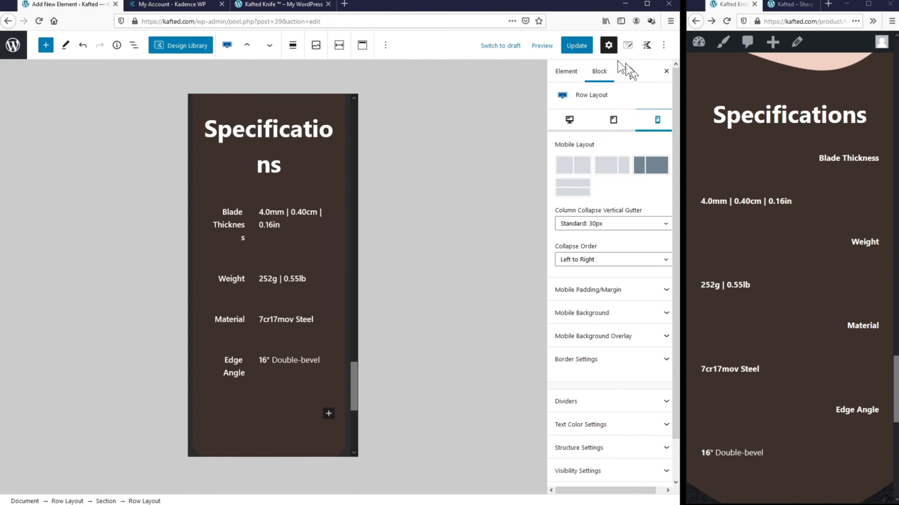
click(576, 45)
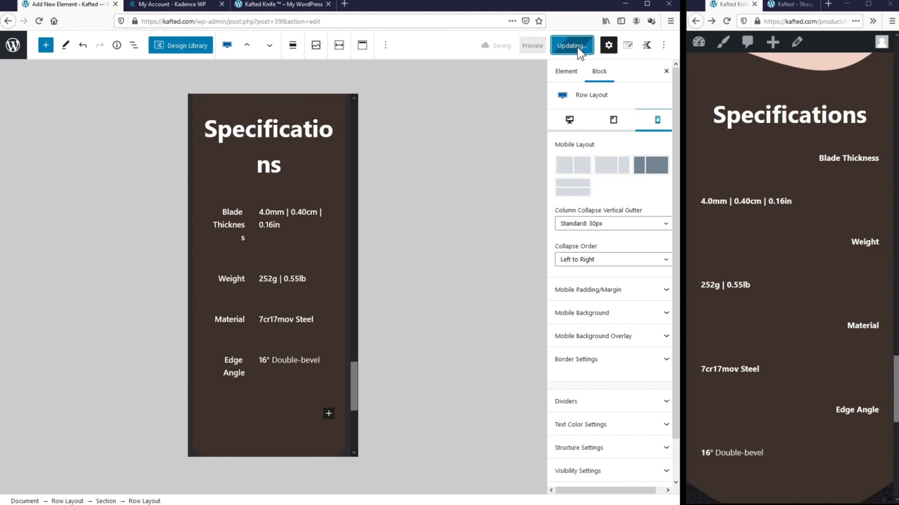
click(726, 21)
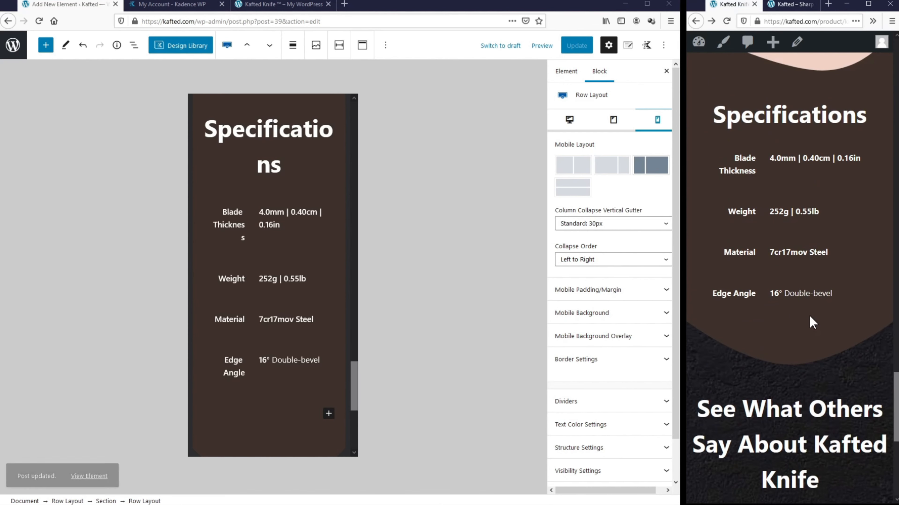
scroll(812, 322, down, 2)
drag(695, 360, 817, 429)
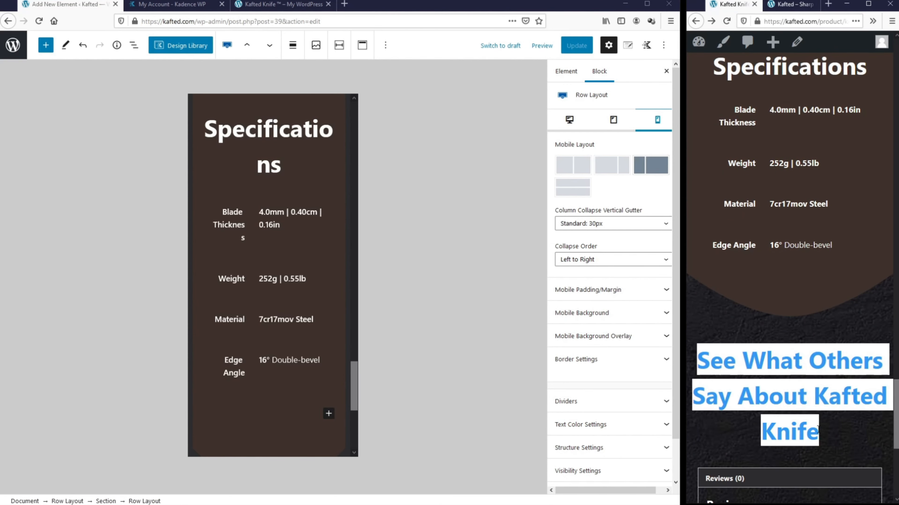
click(433, 413)
scroll(258, 336, down, 7)
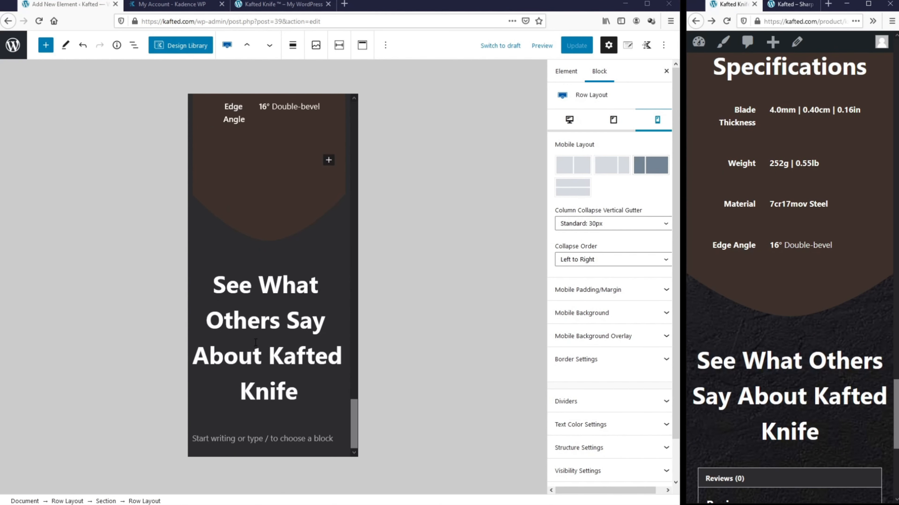
Step: Give the See What Others Say heading a 35px mobile font size and update
click(261, 313)
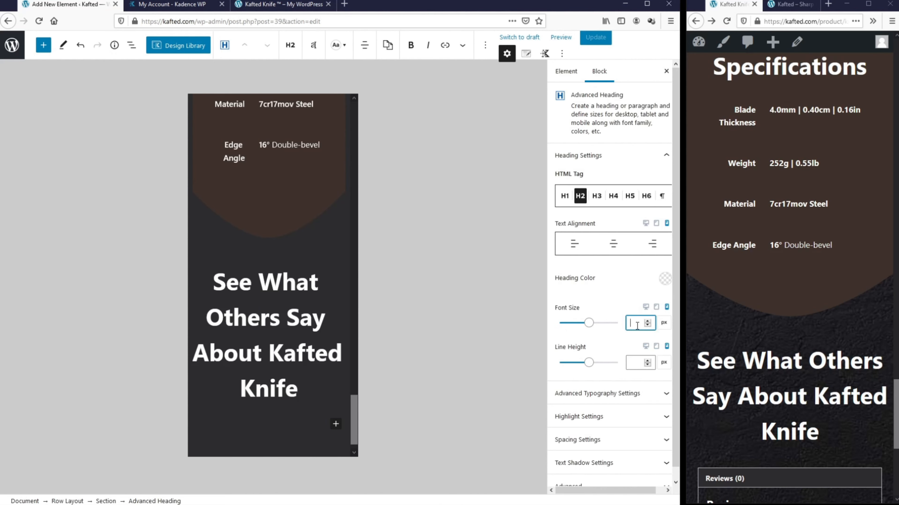
text(35)
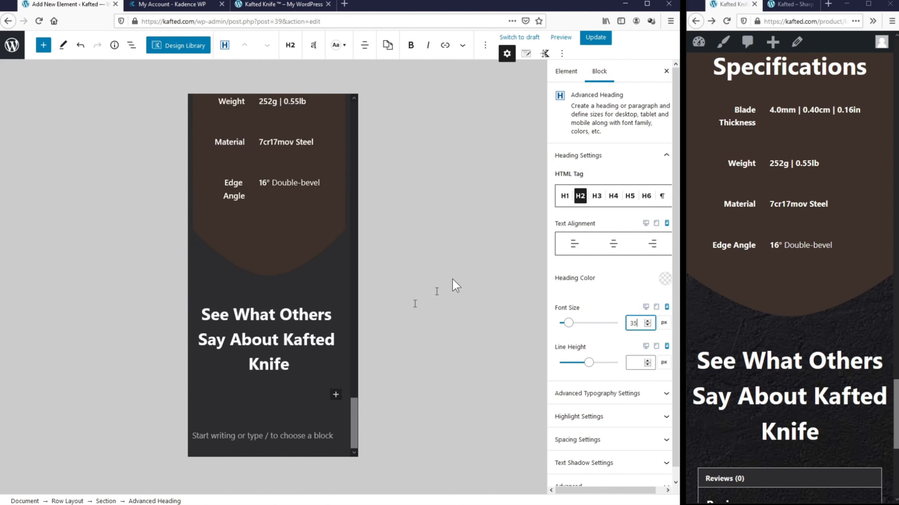
click(608, 49)
Step: Check the smaller reviews heading on the reloaded live product page
scroll(789, 212, down, 3)
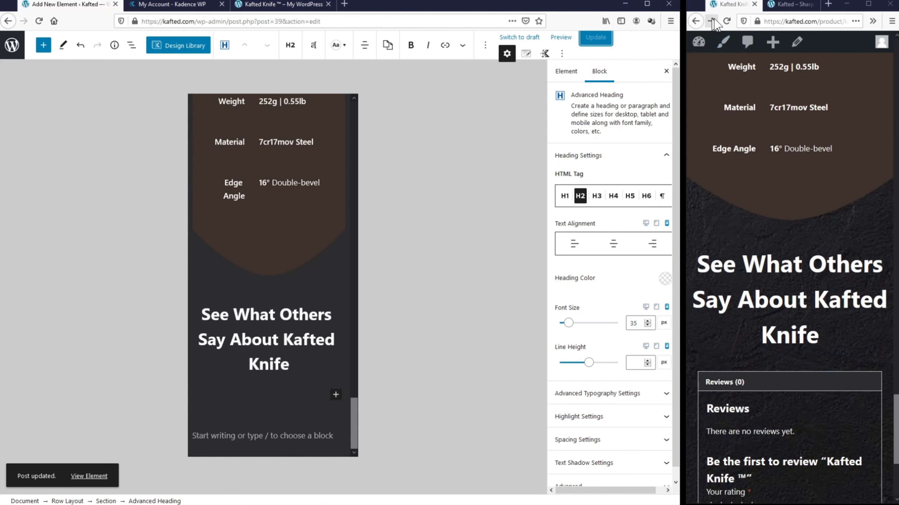
click(727, 22)
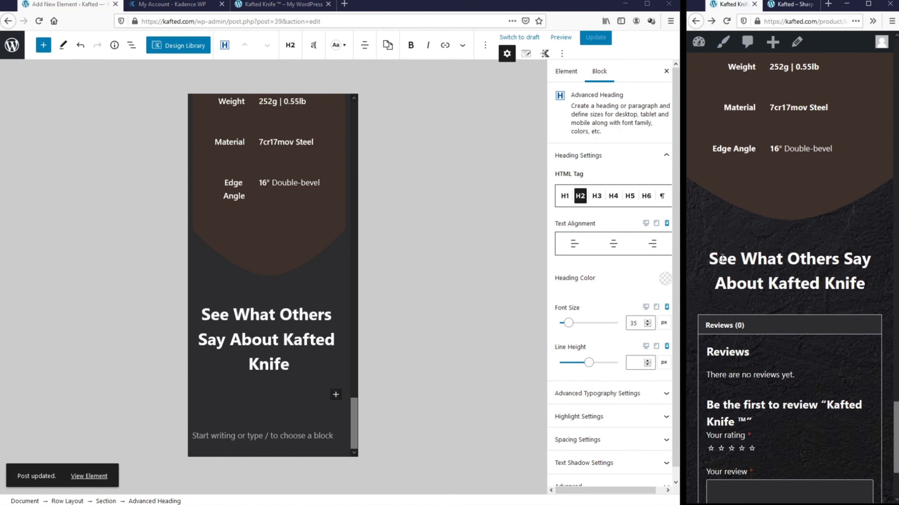
drag(722, 259, 873, 285)
click(873, 285)
scroll(835, 287, up, 7)
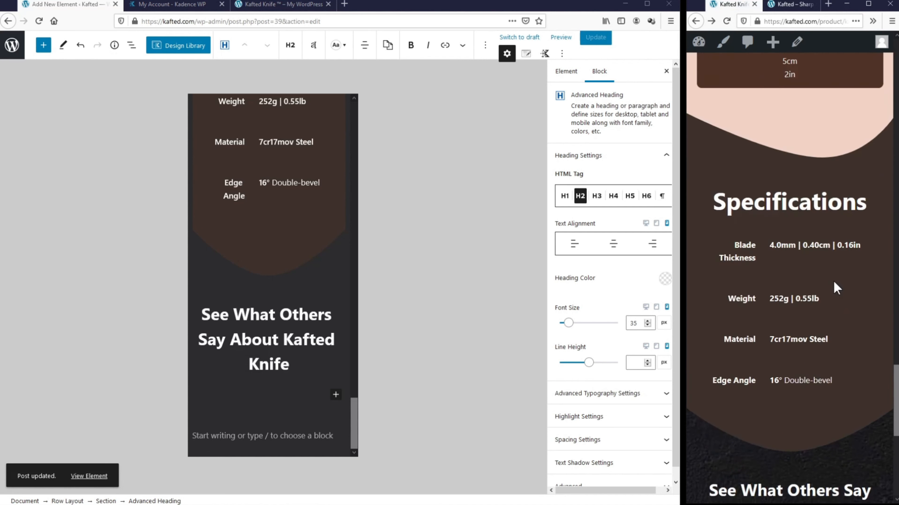
scroll(836, 287, up, 2)
scroll(263, 303, up, 4)
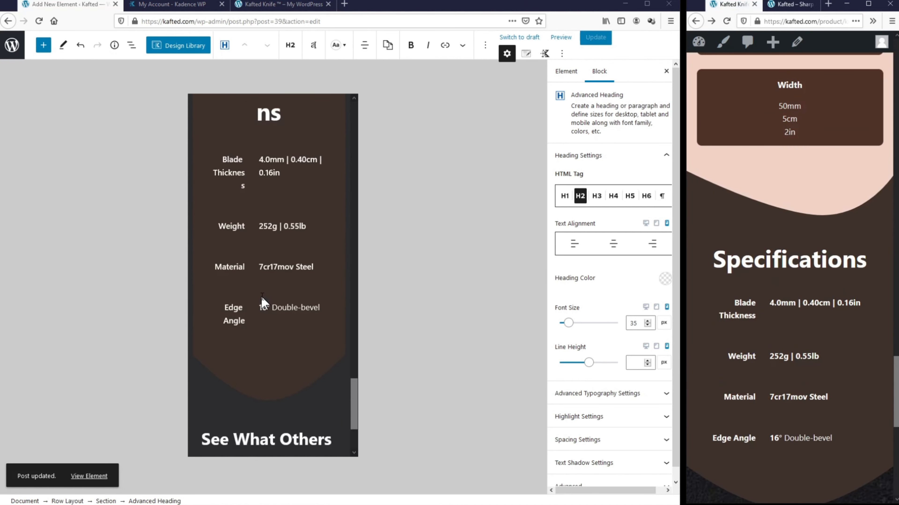
scroll(262, 303, up, 5)
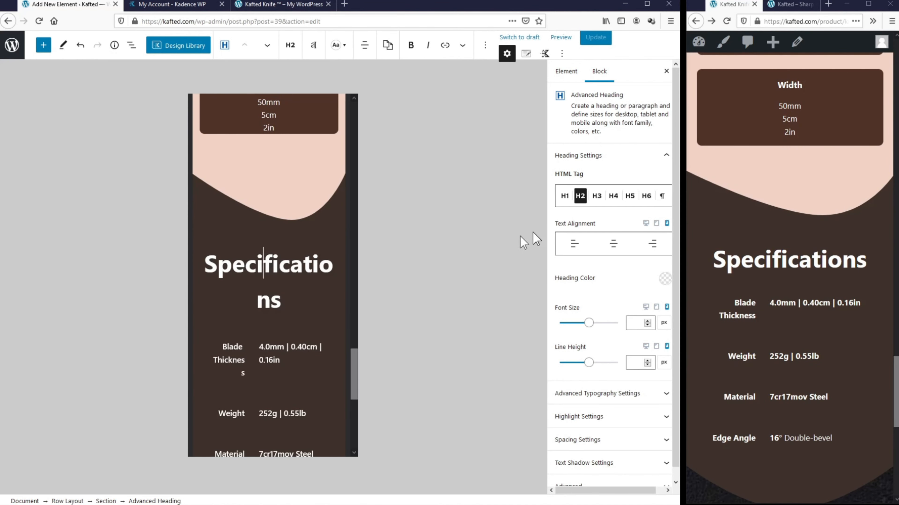
Step: Set a 35 px mobile font size on the selected heading and the Kafted Knife Dimension heading
click(645, 224)
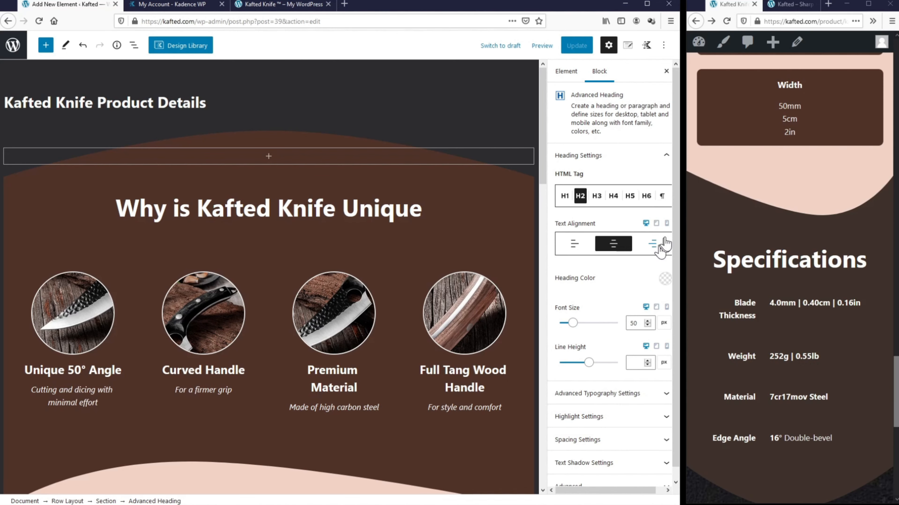
click(667, 223)
click(637, 322)
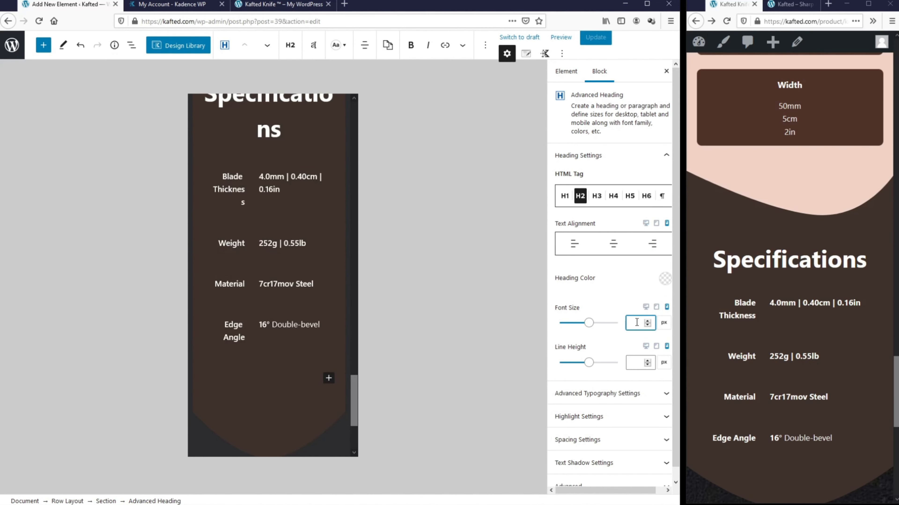
text(35)
scroll(305, 357, up, 15)
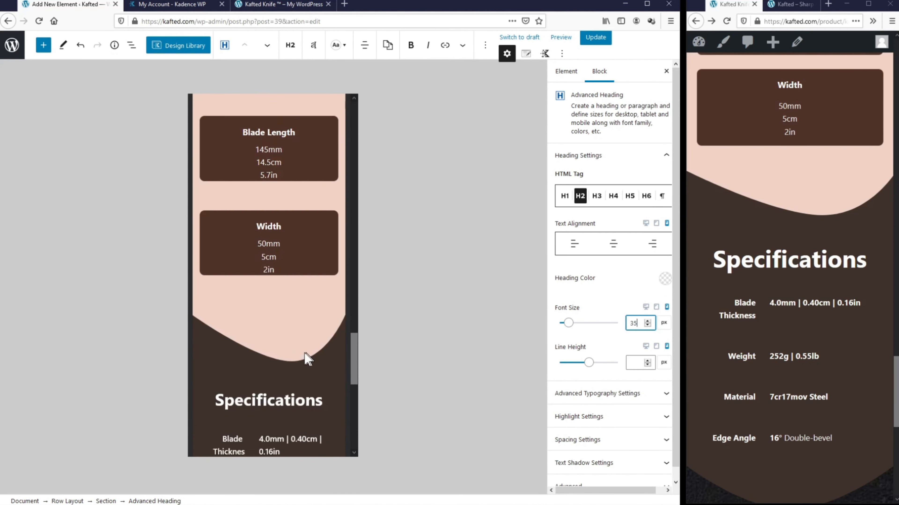
click(260, 273)
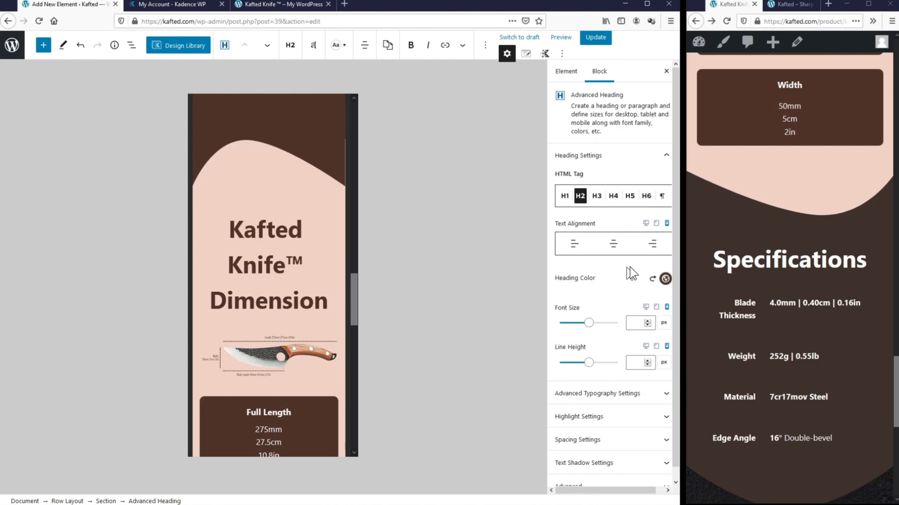
click(636, 322)
text(35)
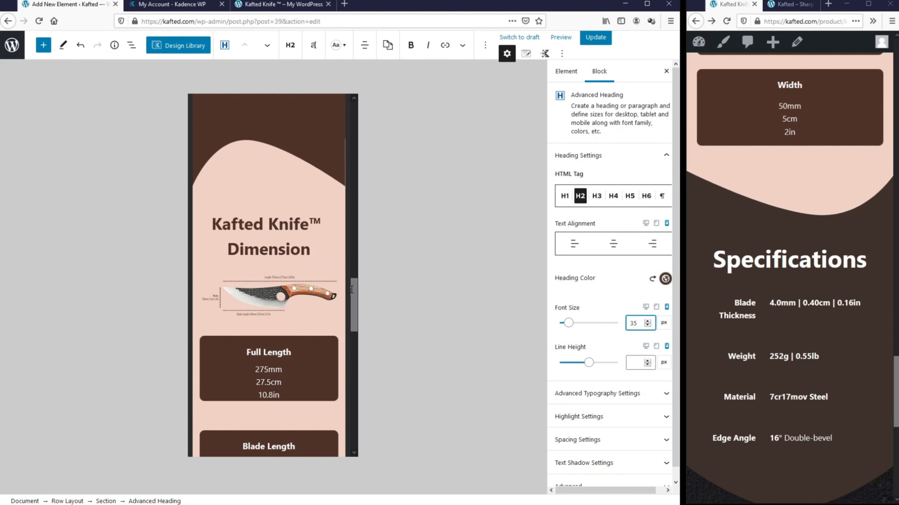
Step: Enter 35 px as the 'Why is Kafted Knife Unique' heading's mobile font size
click(349, 291)
scroll(310, 307, up, 15)
click(273, 216)
click(637, 322)
text(35)
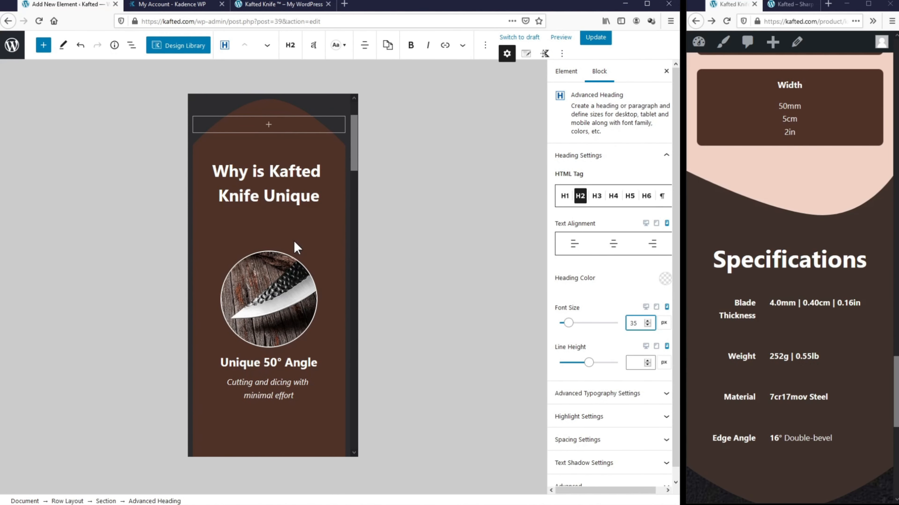
scroll(305, 246, down, 2)
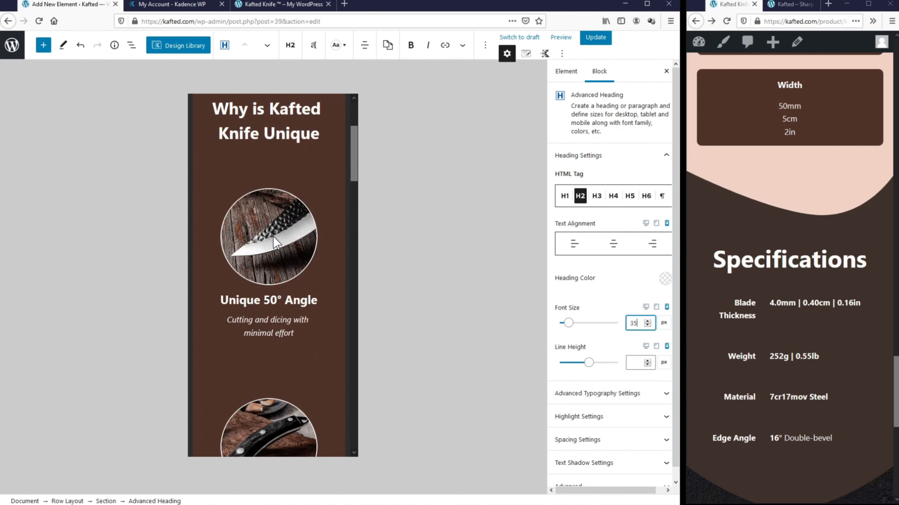
scroll(275, 425, down, 13)
scroll(266, 361, up, 13)
Step: Set the feature-box row to a 2x2 mobile layout, save, and reload the live page
click(273, 260)
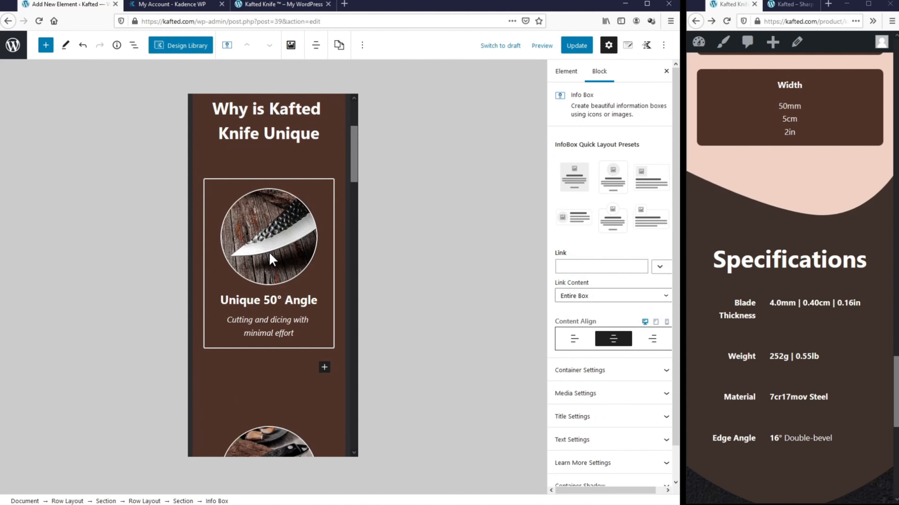
click(143, 501)
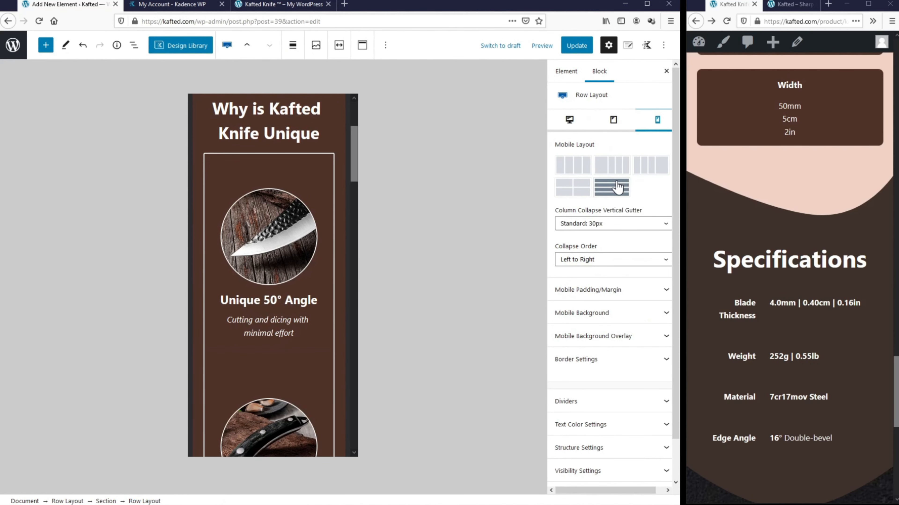
click(582, 191)
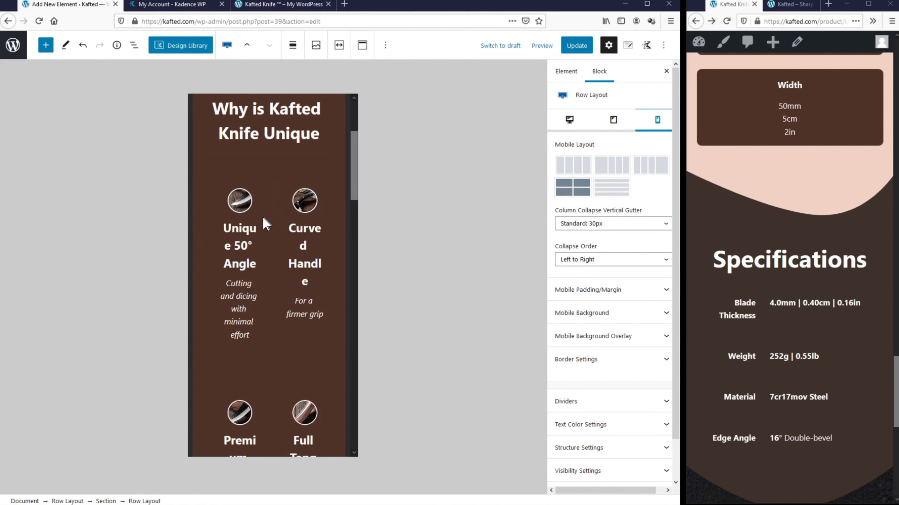
click(580, 47)
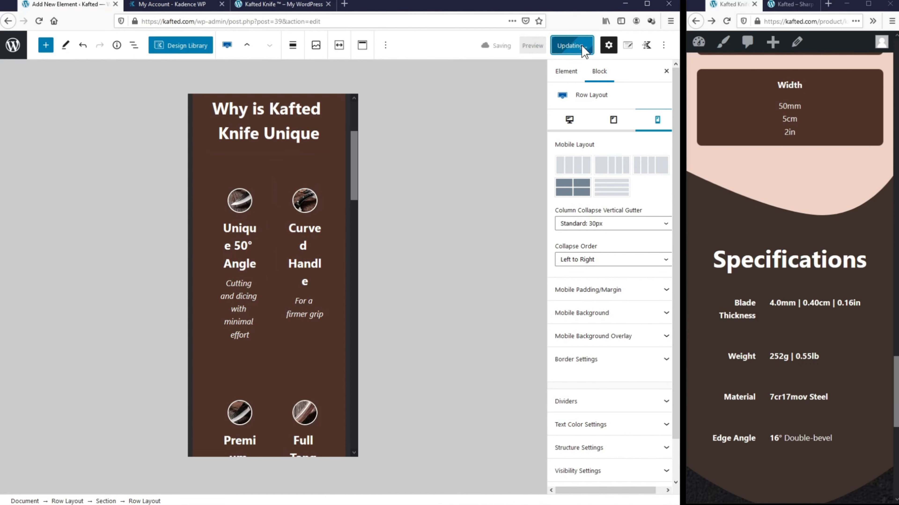
click(727, 22)
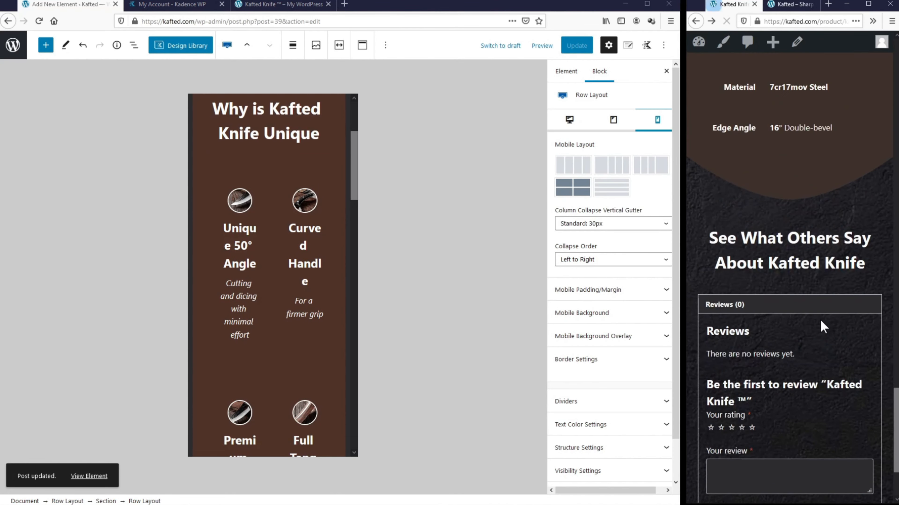
scroll(821, 329, up, 15)
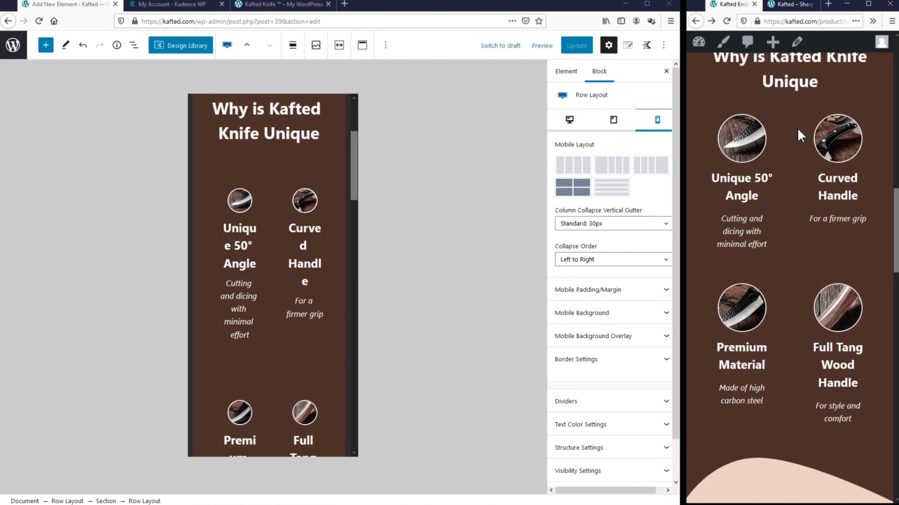
Step: Give the feature row a Skinny 10px mobile gutter and 0 left/right padding
click(627, 224)
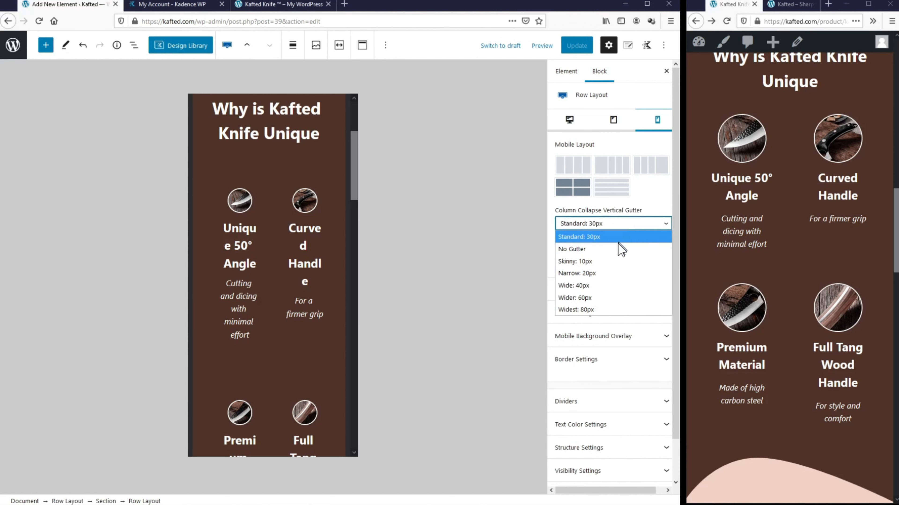
click(612, 261)
scroll(612, 261, down, 1)
click(600, 244)
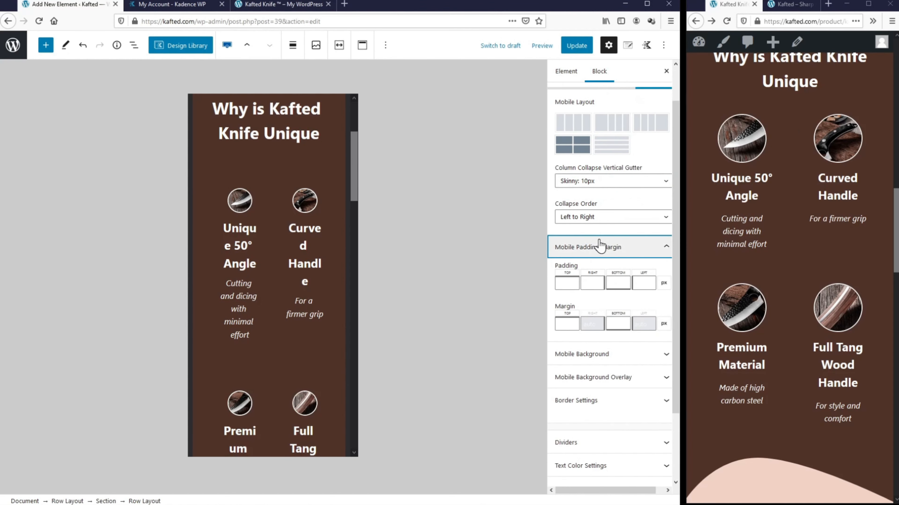
click(592, 281)
text(0)
click(651, 284)
text(0)
scroll(651, 287, down, 2)
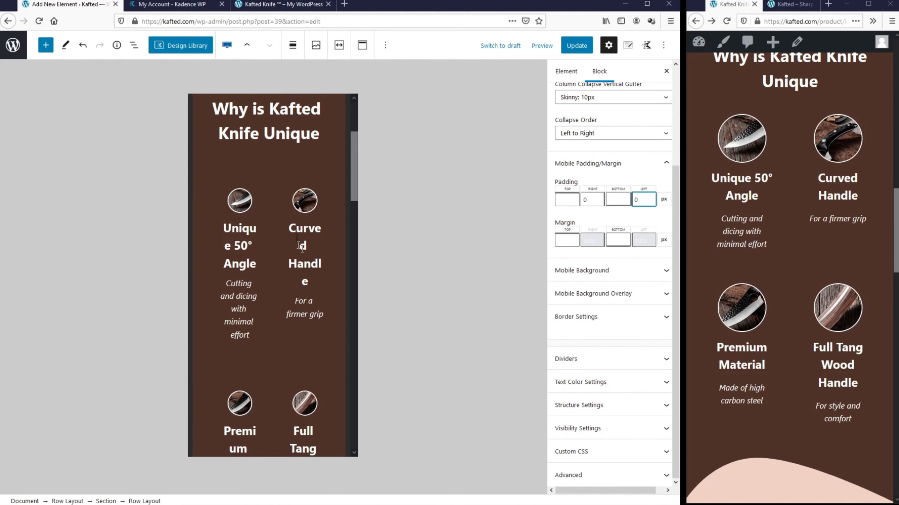
Step: Set the Curved Handle and Unique 50° Angle boxes' container padding to 0
click(303, 213)
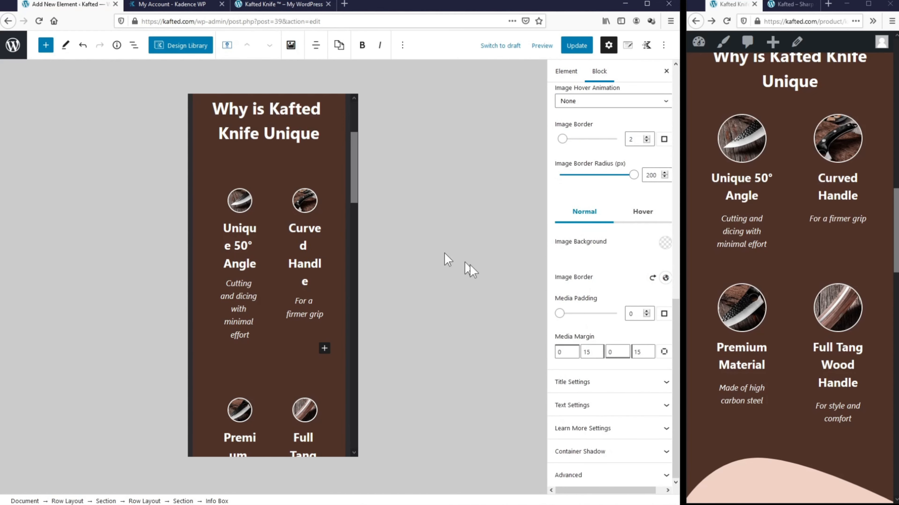
scroll(566, 341, up, 4)
scroll(616, 297, up, 4)
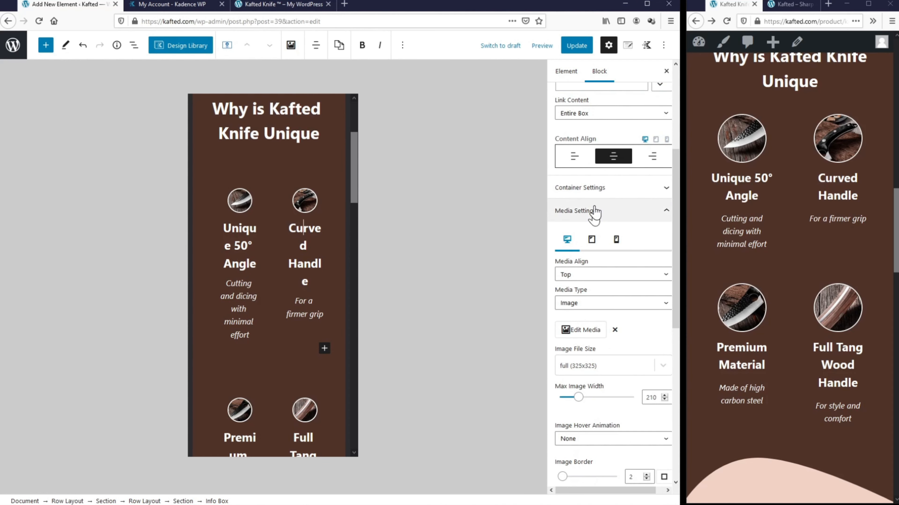
click(597, 189)
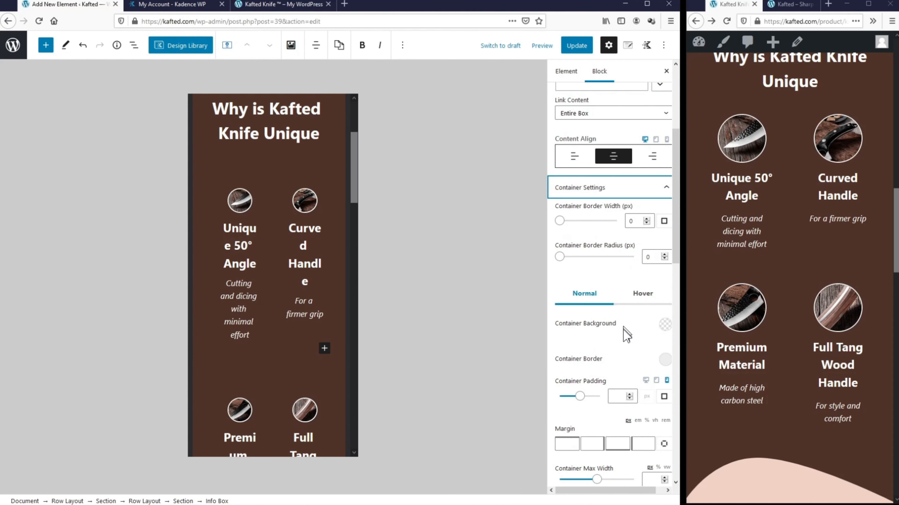
click(614, 396)
text(0)
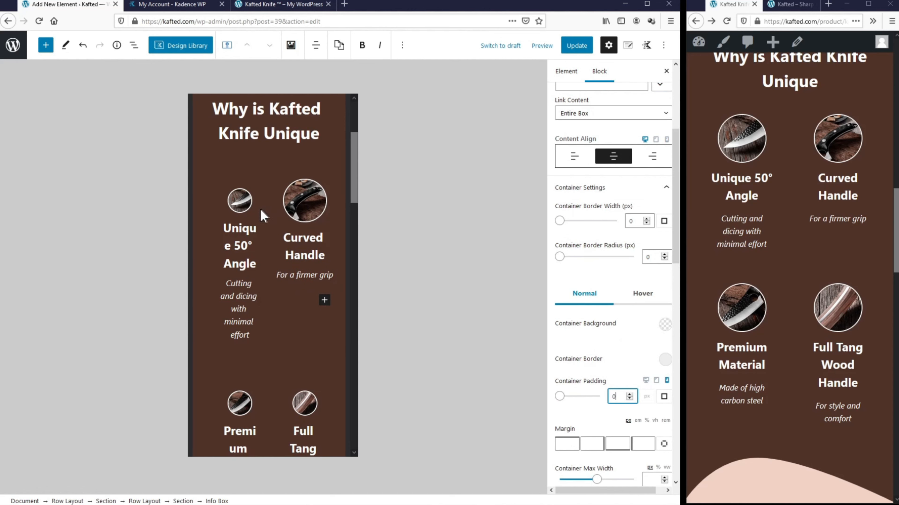
click(247, 207)
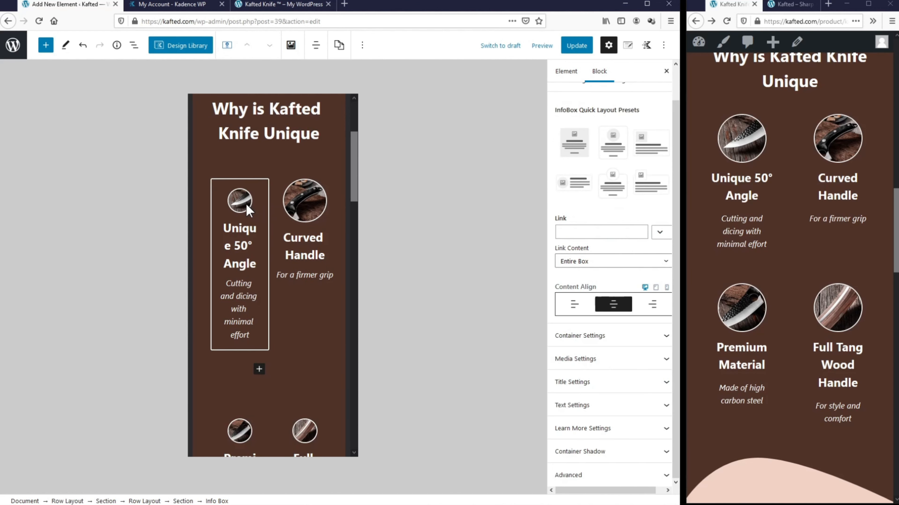
click(631, 339)
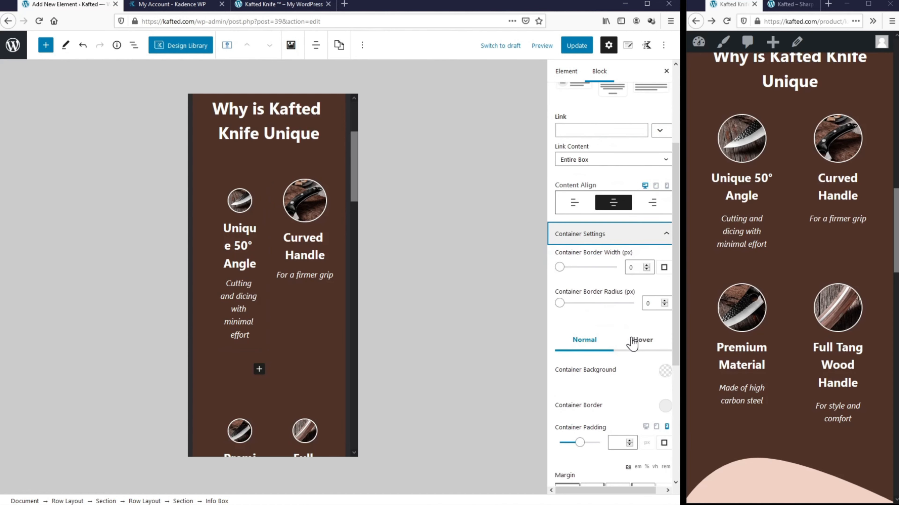
scroll(632, 355, down, 2)
click(622, 393)
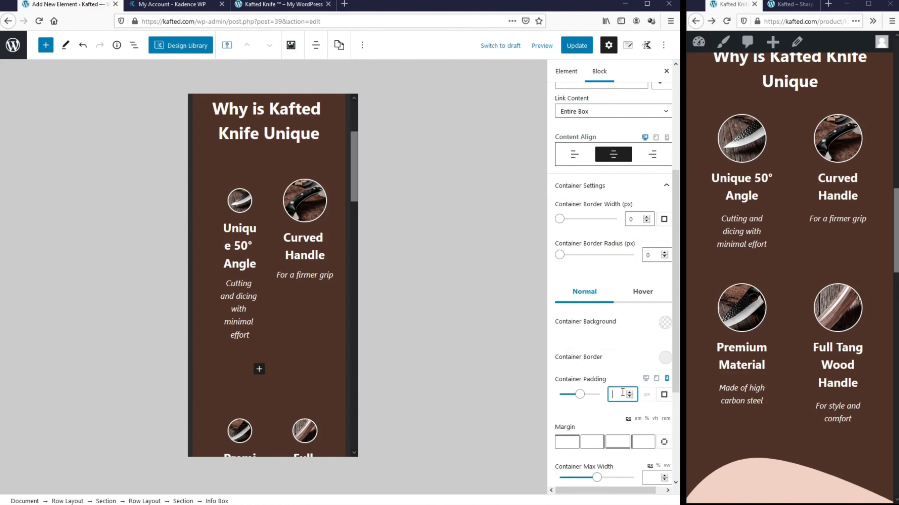
click(666, 379)
text(0)
Step: Set the Full Tang Wood Handle and Premium Material boxes' container padding to 0
scroll(316, 286, down, 3)
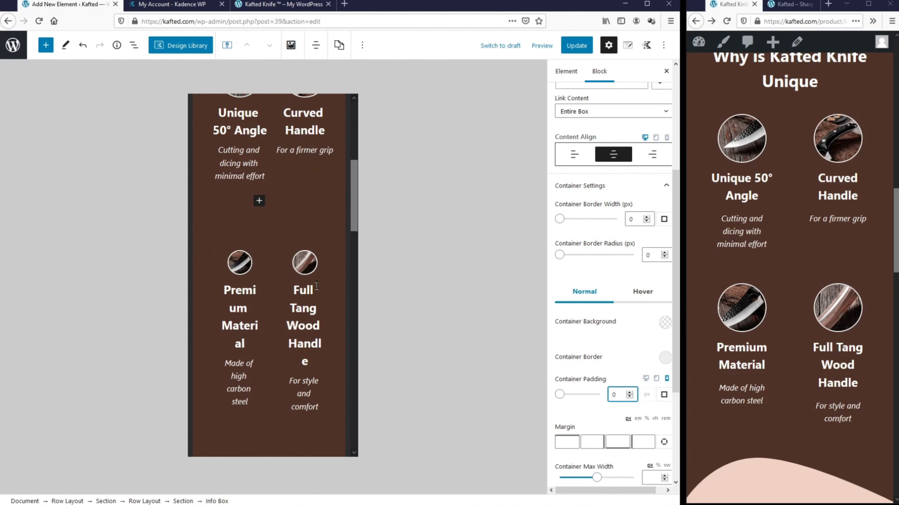
click(312, 268)
click(612, 370)
scroll(614, 354, down, 3)
click(621, 249)
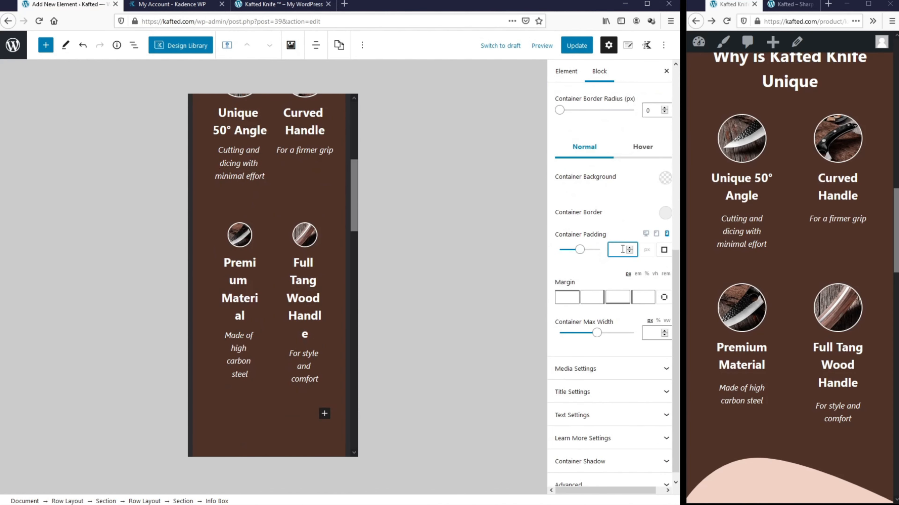
text(0)
click(244, 283)
click(598, 366)
scroll(597, 342, down, 1)
click(617, 347)
text(0)
Step: Update the element and check the wider feature cards on the reloaded live page
click(576, 50)
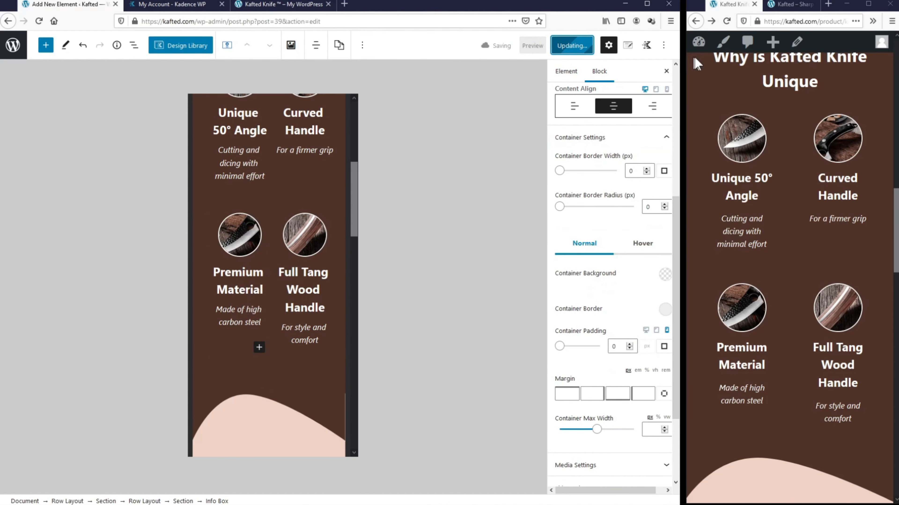
click(726, 21)
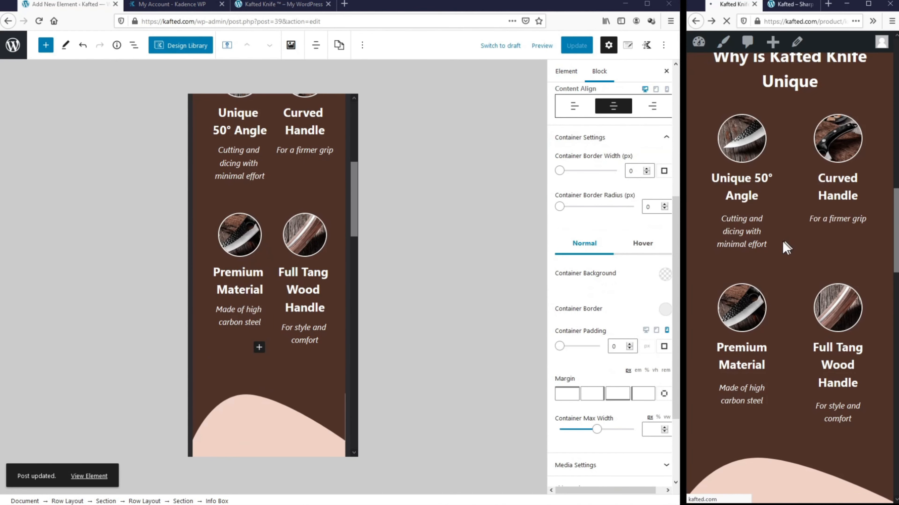
scroll(860, 273, down, 3)
Step: Widen the live page to full width and expand the usage, cutting and delivery FAQ answers
drag(897, 262, 889, 457)
drag(686, 225, 1, 225)
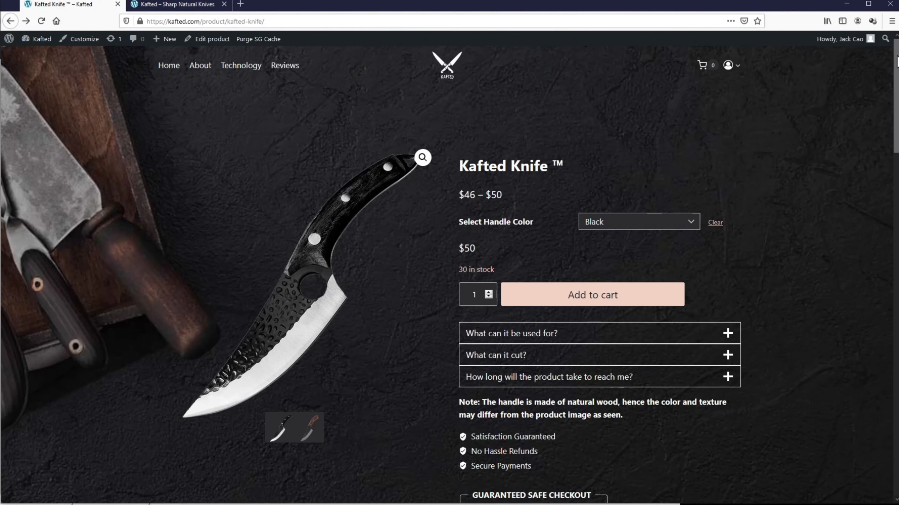
drag(896, 62, 895, 105)
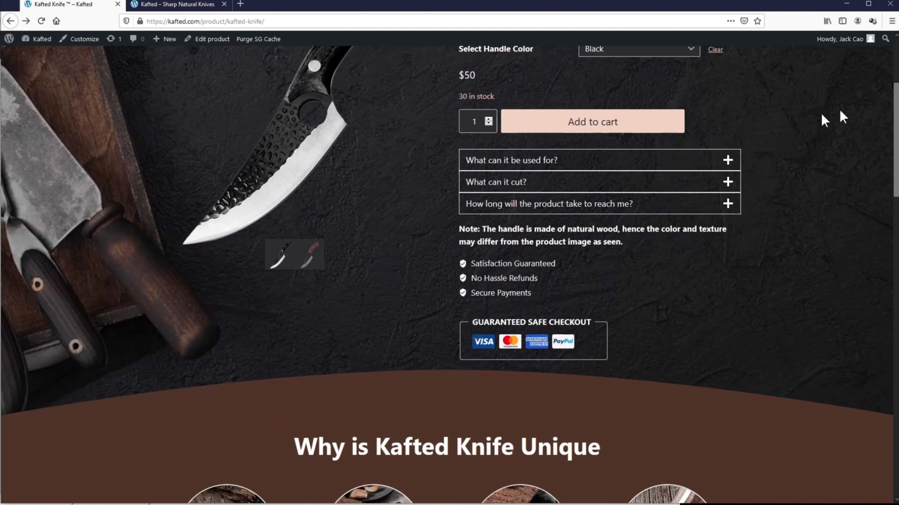
click(708, 160)
click(697, 266)
click(695, 316)
drag(896, 144, 892, 450)
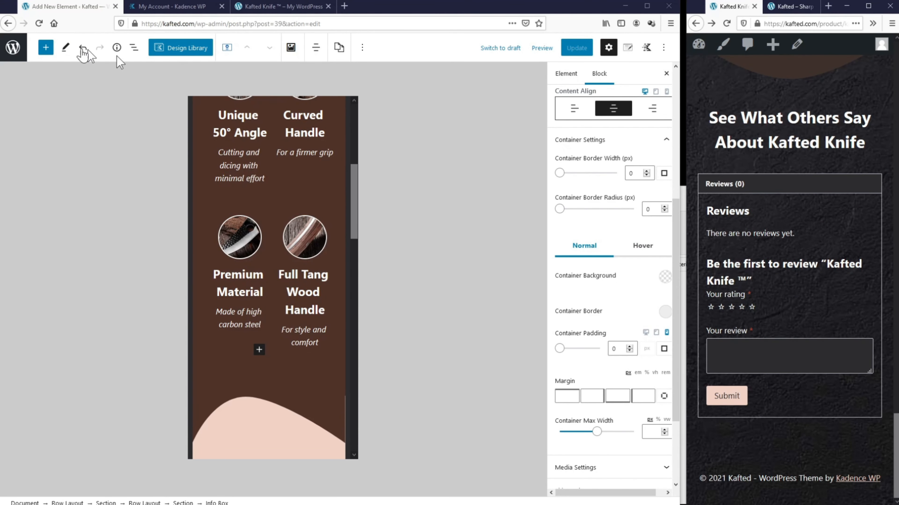
Step: Exit the block editor back to the Appearance > Elements list
click(16, 50)
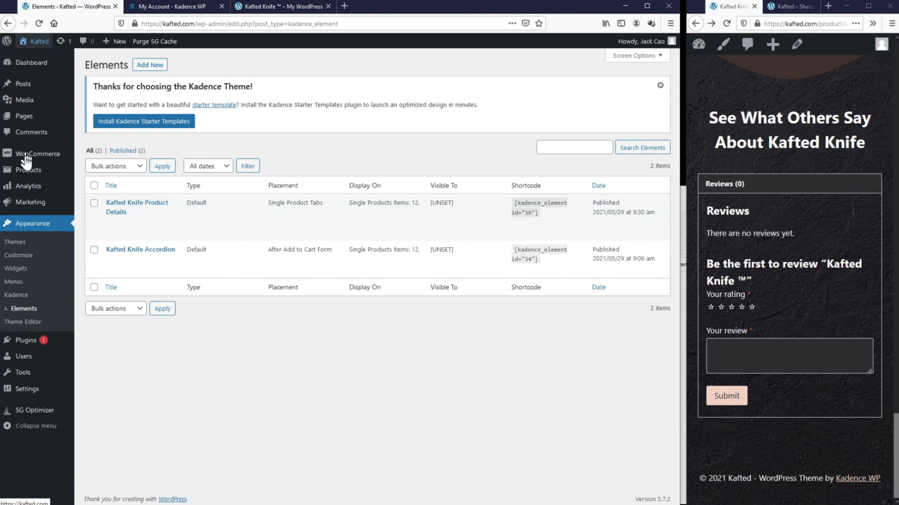
Step: Open the Kafted Knife product's Advanced options, update it and reload the live page
mouse_move(75, 173)
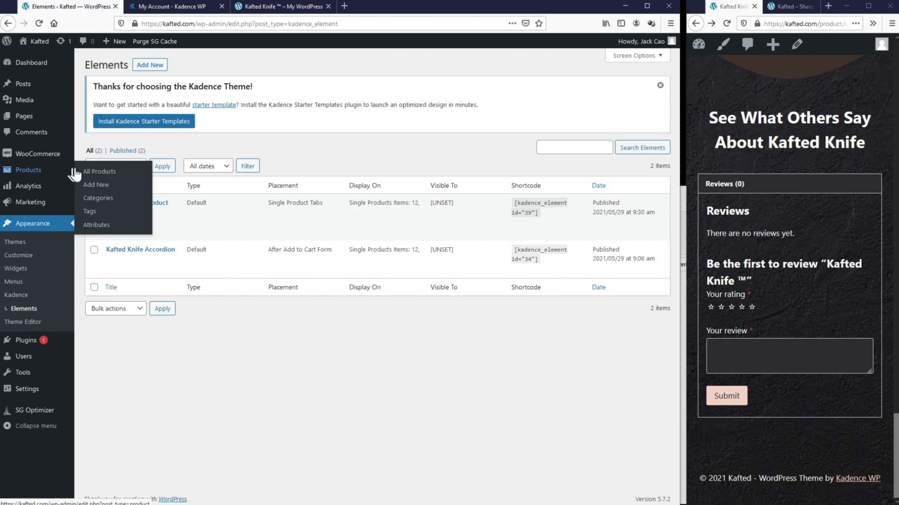
click(95, 173)
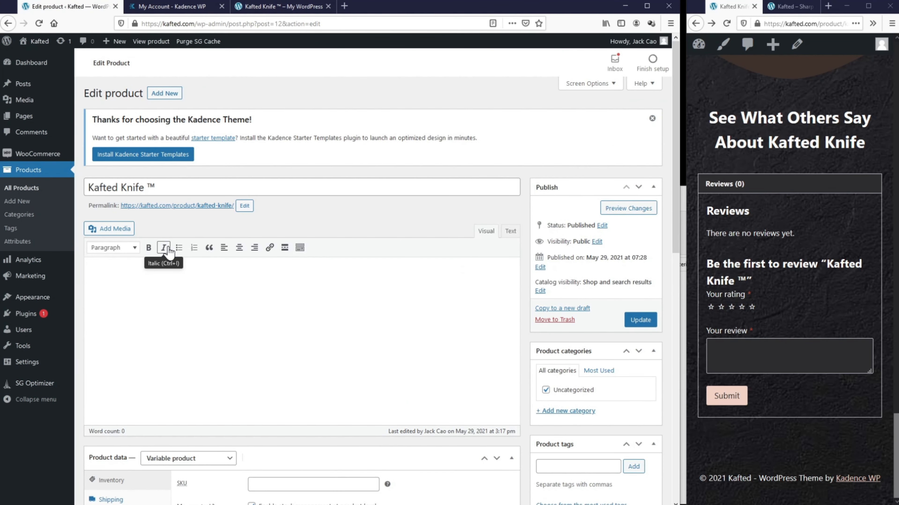
scroll(170, 251, down, 8)
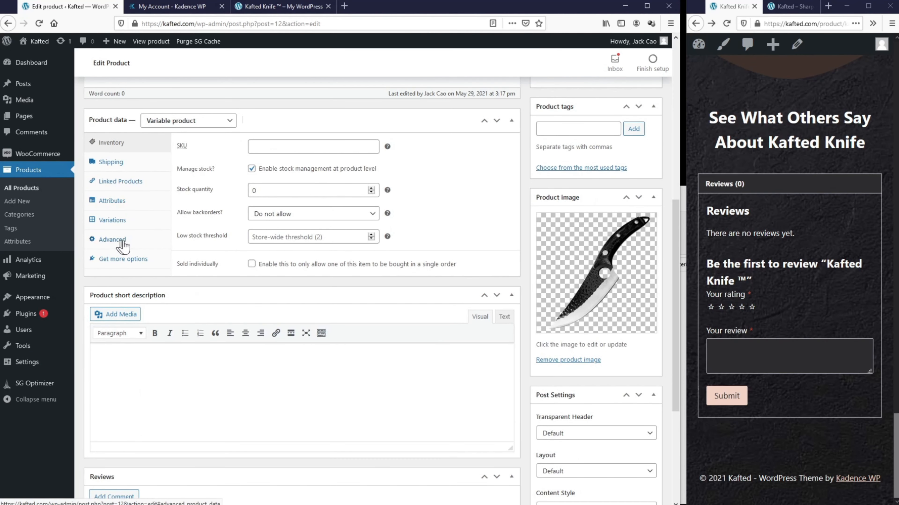
click(129, 244)
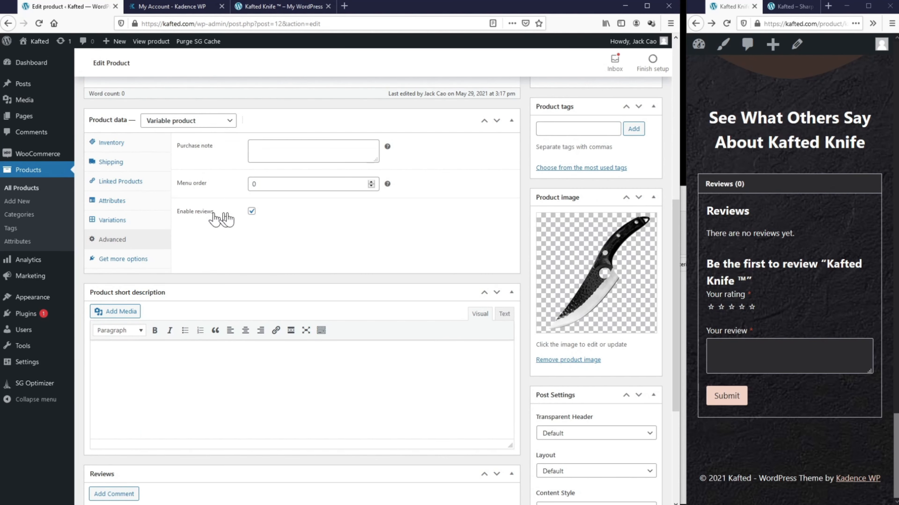
scroll(576, 208, up, 6)
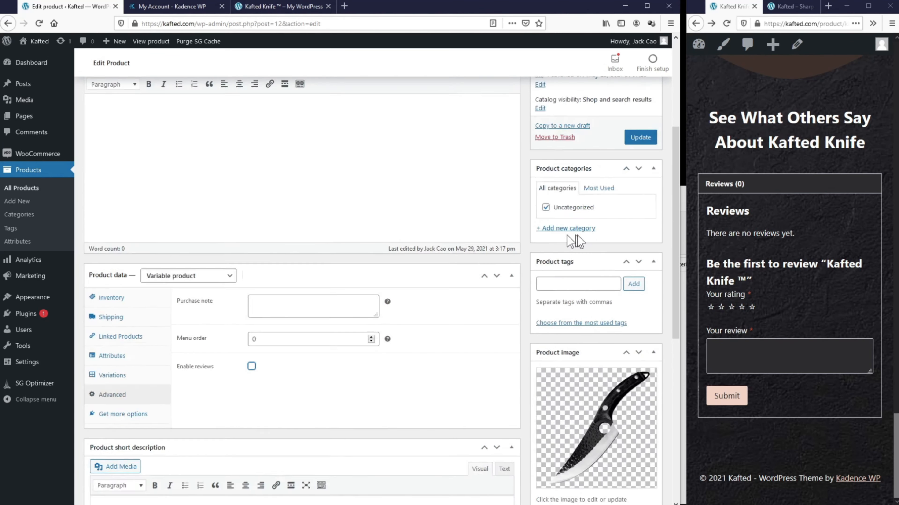
click(639, 272)
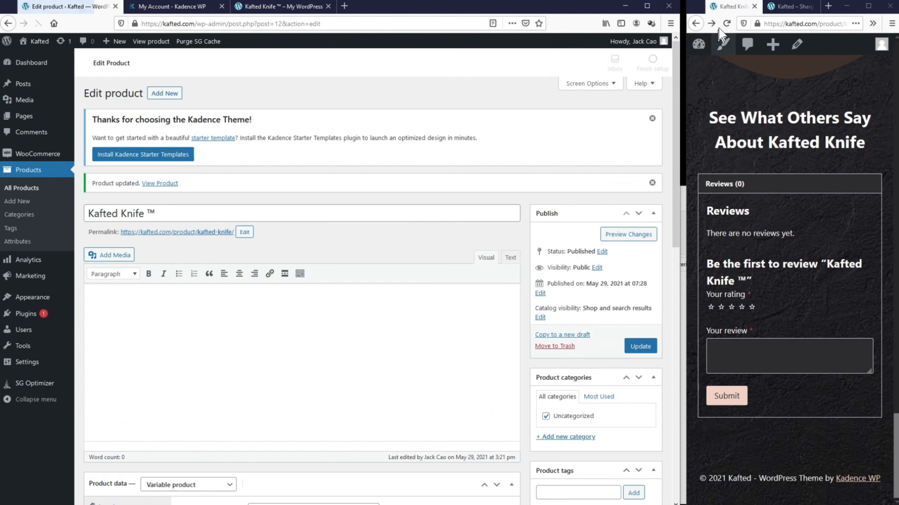
click(727, 23)
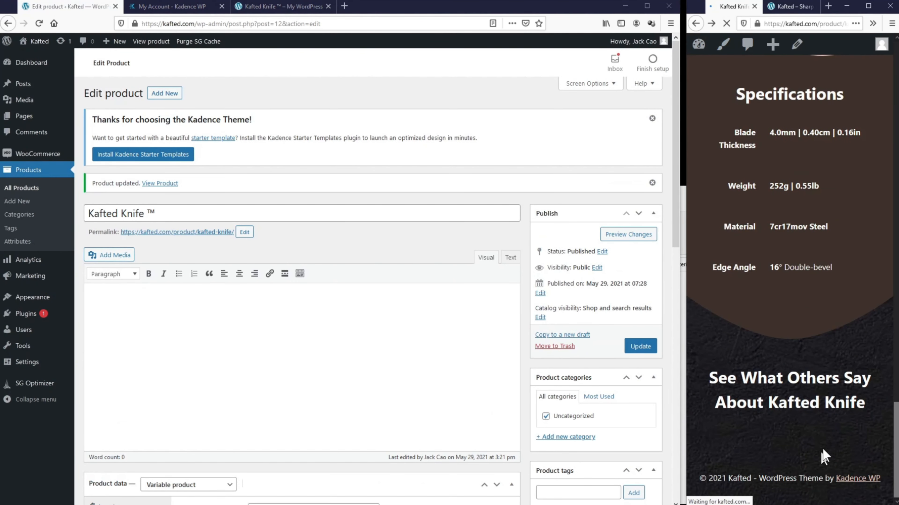
scroll(290, 331, down, 6)
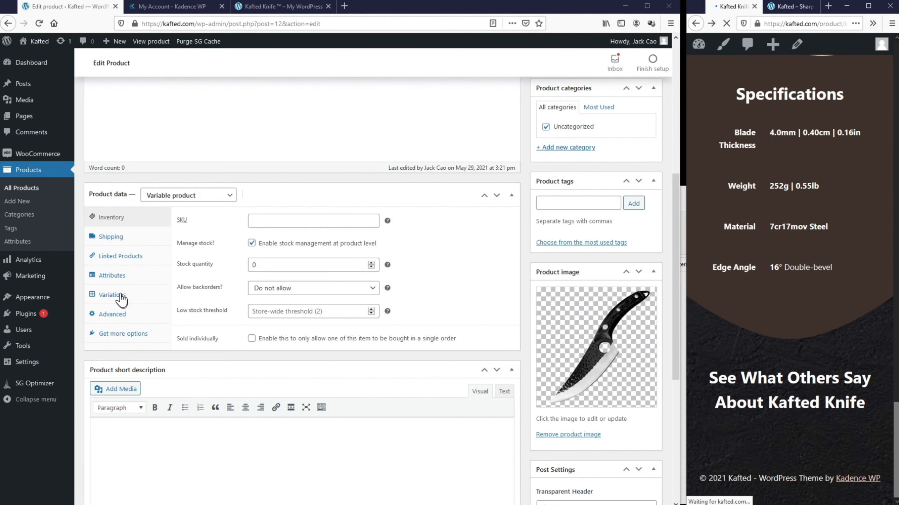
Step: Tick Enable reviews in the product's Advanced tab and update the product
click(113, 314)
click(251, 285)
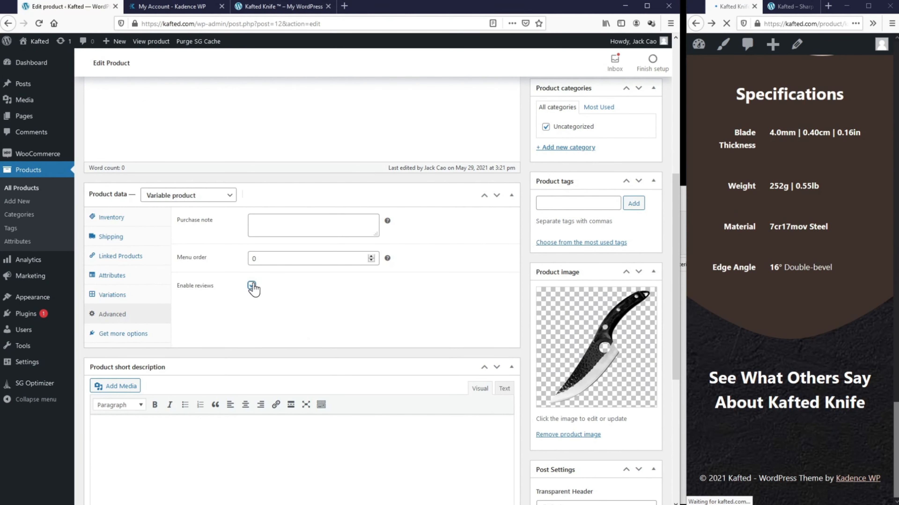
scroll(537, 305, up, 4)
click(640, 201)
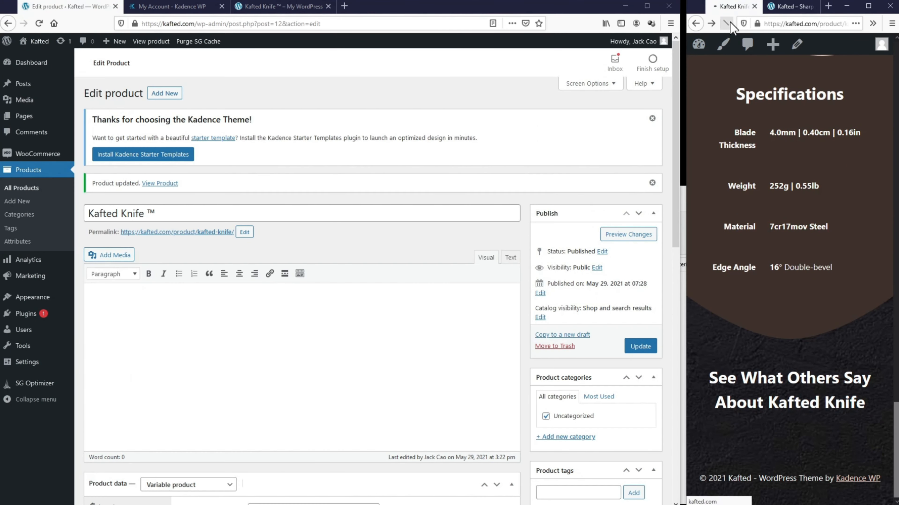
scroll(765, 373, down, 3)
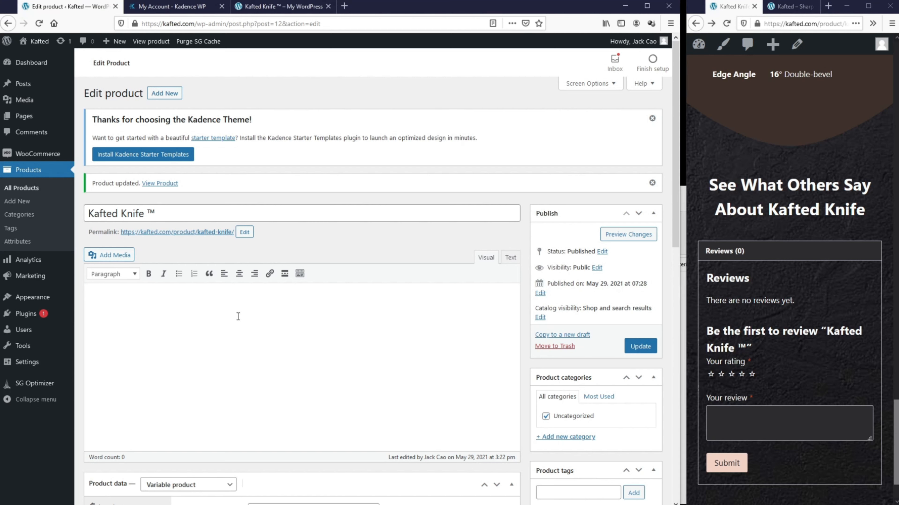
Step: Type placeholder text 'reteagersgfres' in the product description, then delete it again
click(224, 316)
text(reteagersgfres)
double_click(125, 296)
key(BackSpace)
key(ctrl+z)
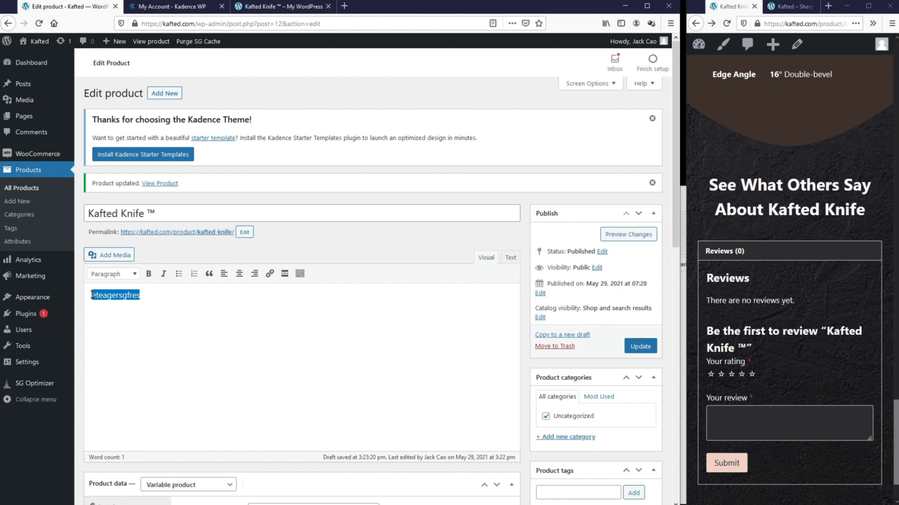
key(BackSpace)
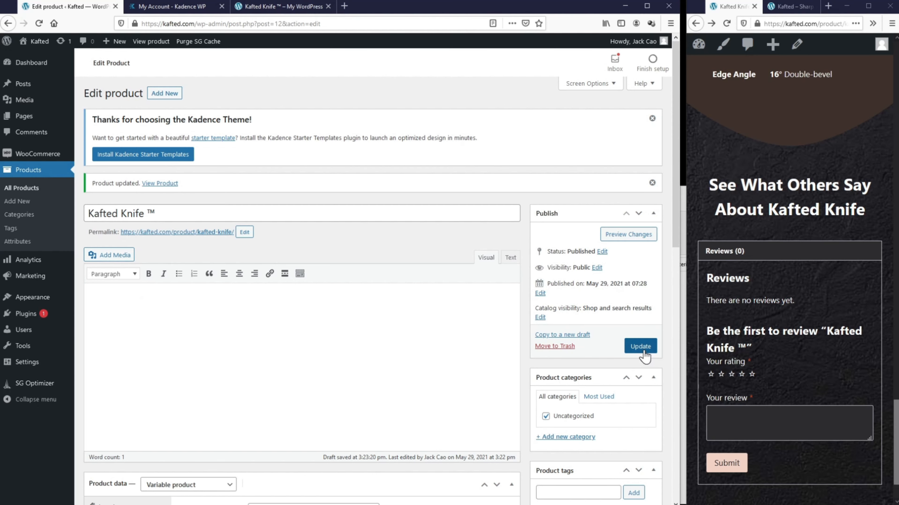
Step: Update the product and check the Description tab on the reloaded live page
click(650, 347)
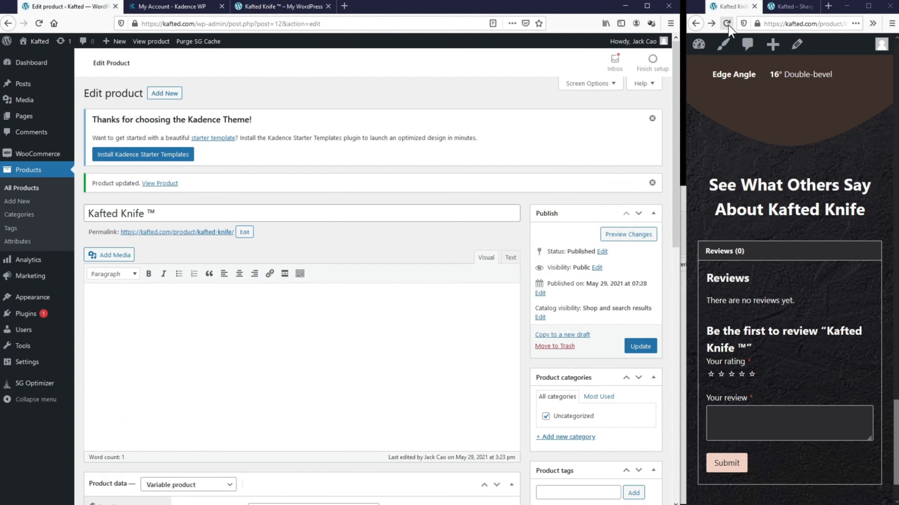
click(727, 24)
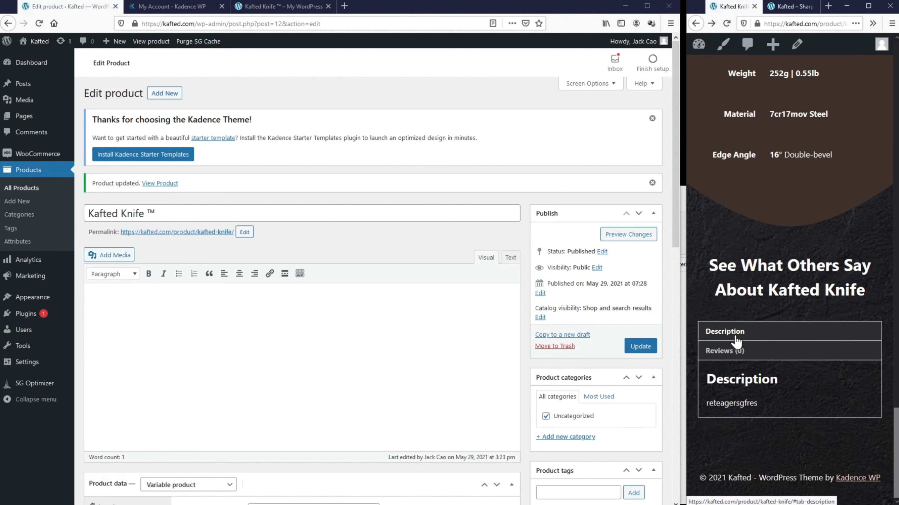
drag(757, 403, 721, 404)
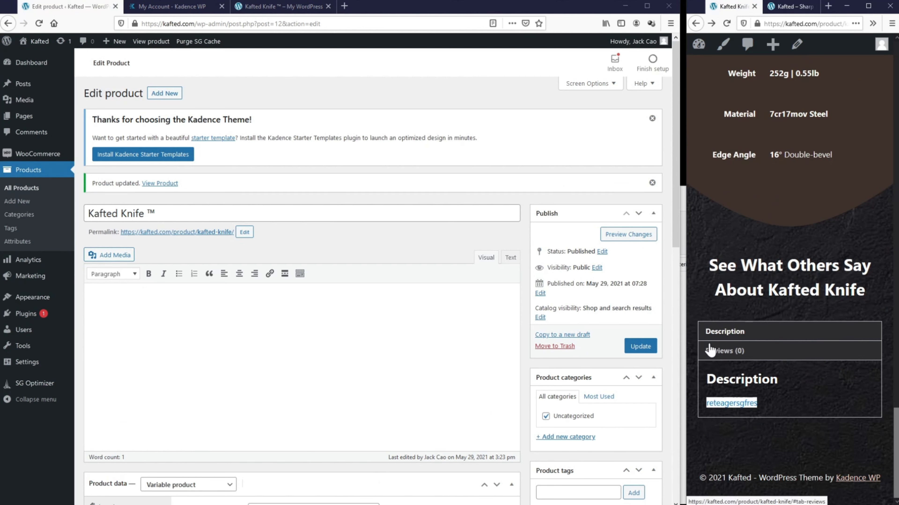
scroll(247, 336, down, 6)
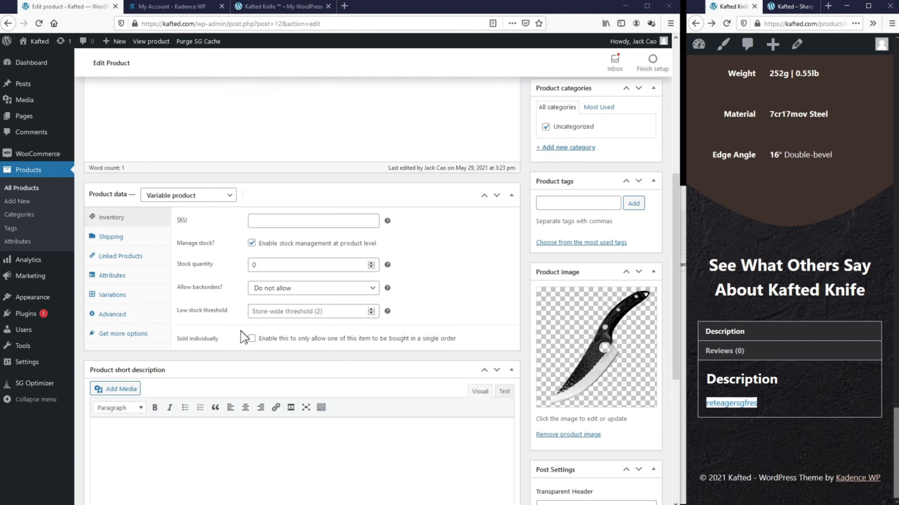
Step: Give the Kafted Knife shipping dimensions of 21 × 21 × 21 cm, update it, and reload the live page
click(114, 237)
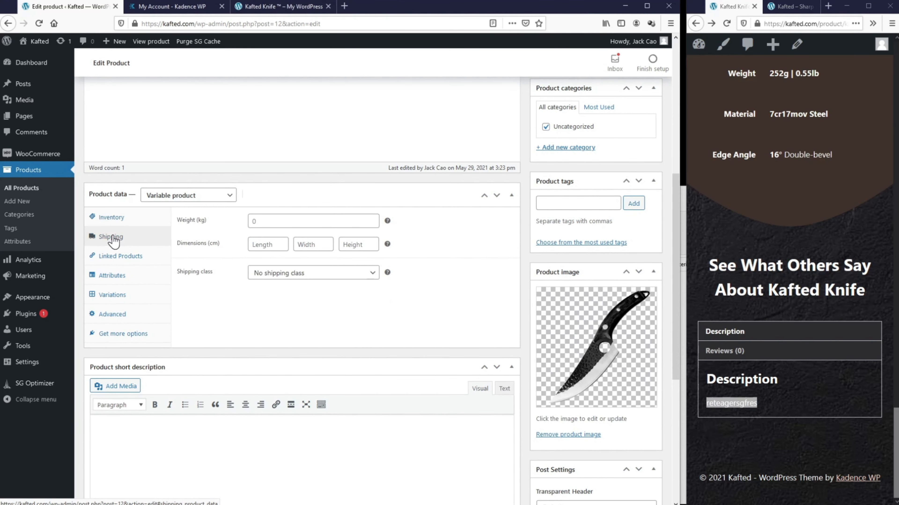
click(273, 243)
text(21)
click(328, 245)
text(21)
click(365, 247)
text(21)
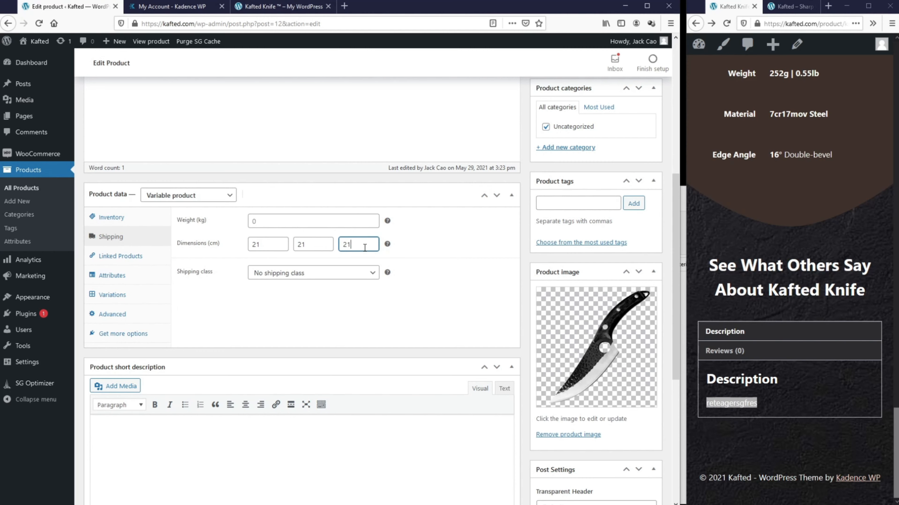
key(Return)
click(727, 24)
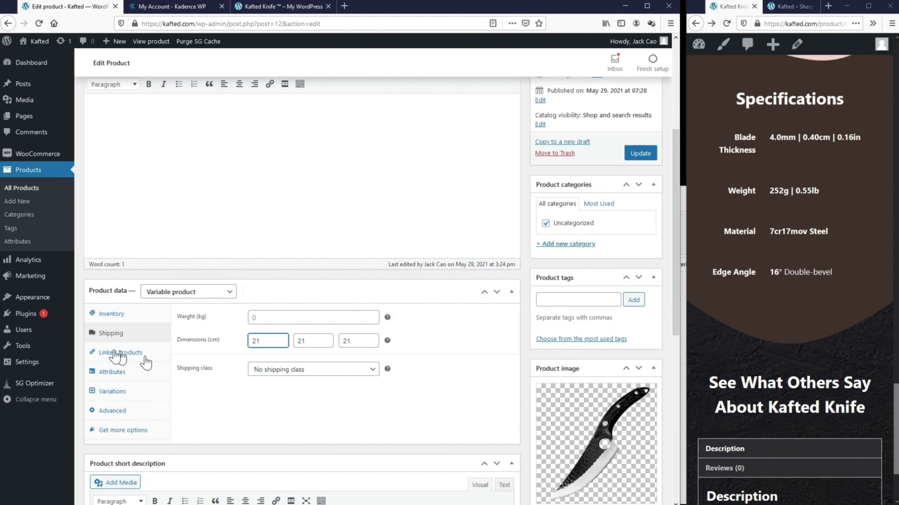
Step: Open the theme Customizer in a new browser tab
mouse_move(25, 350)
mouse_move(34, 301)
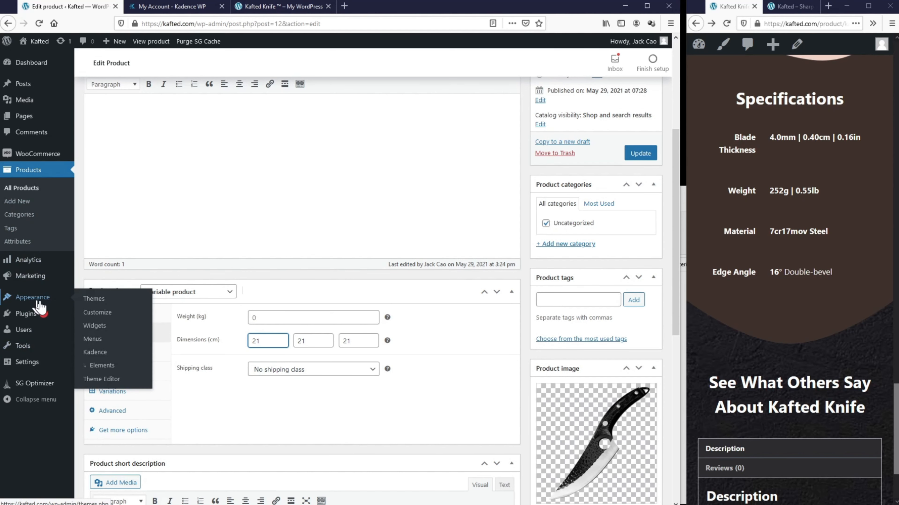
right_click(98, 312)
click(141, 319)
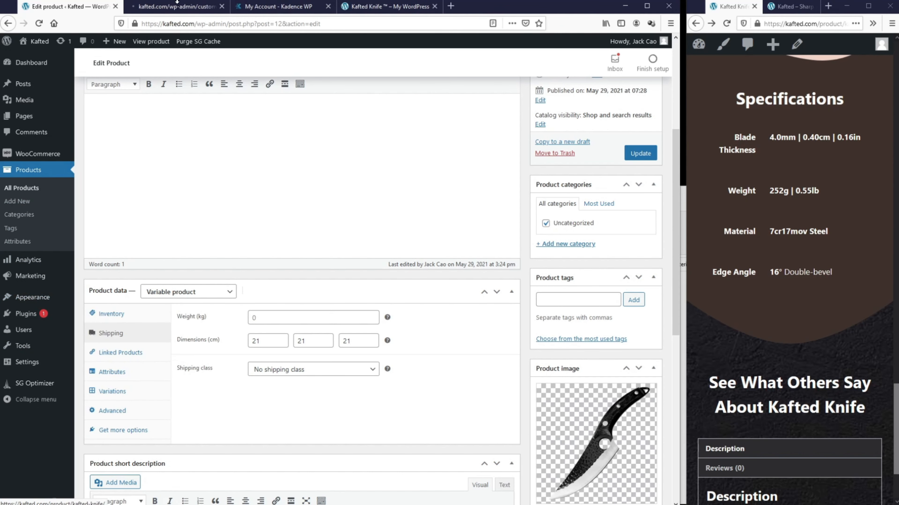
click(177, 4)
Step: Turn on Show Weight and Dimensions under WooCommerce > Single Product Layout and publish
click(60, 359)
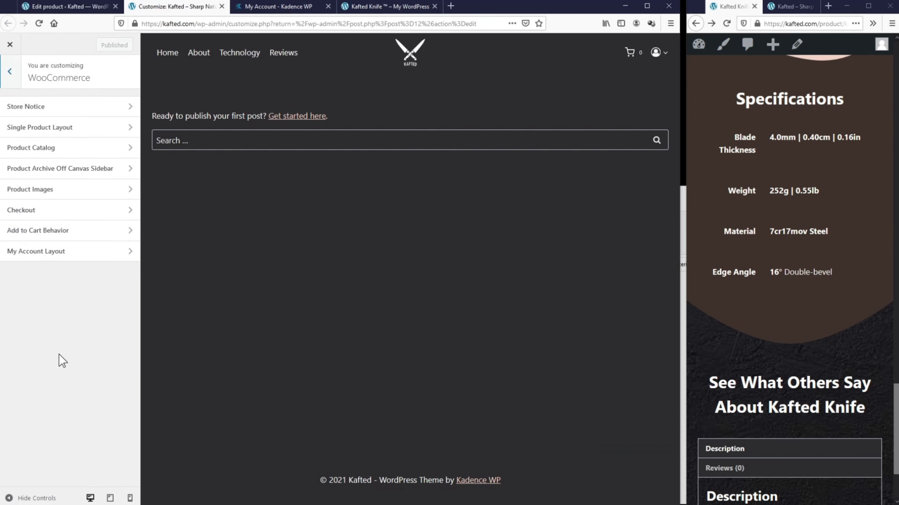
click(73, 130)
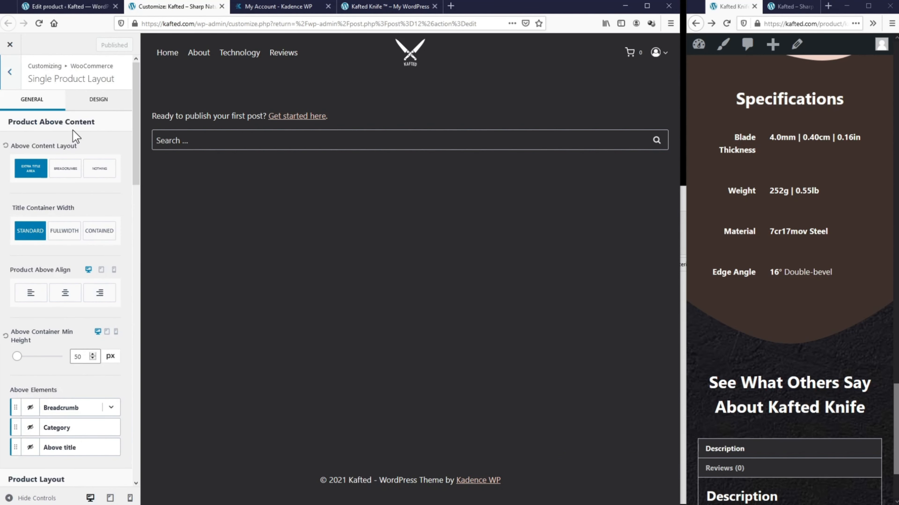
scroll(72, 147, down, 10)
scroll(72, 147, down, 7)
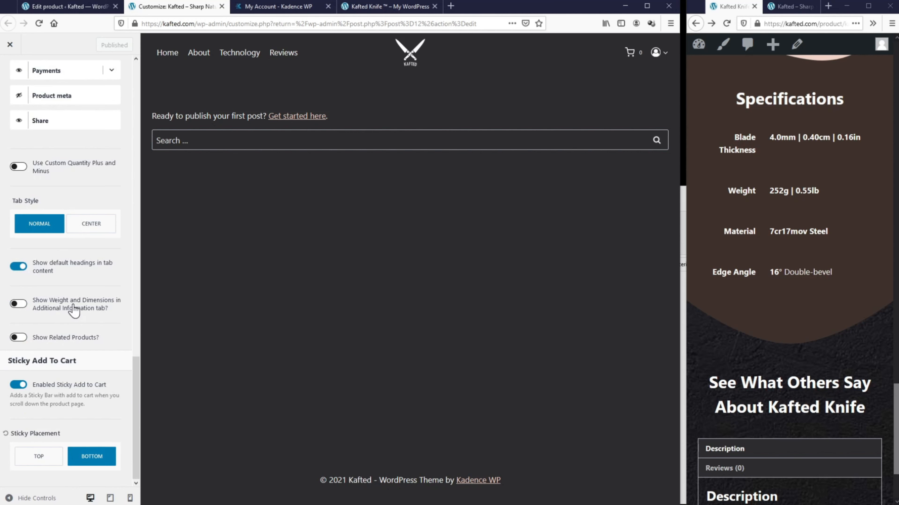
click(18, 305)
click(103, 45)
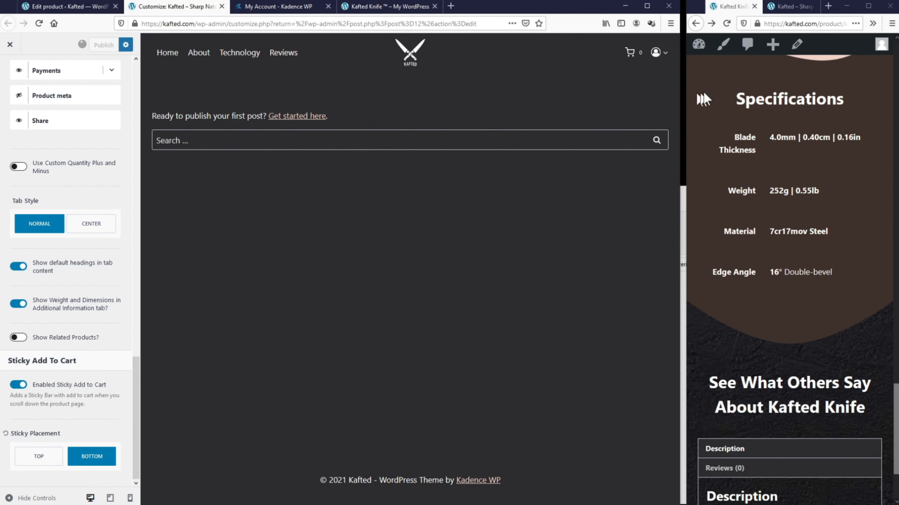
Step: Check the 21 × 21 × 21 cm Additional information tab, then turn the option off and republish
click(726, 23)
scroll(757, 359, down, 3)
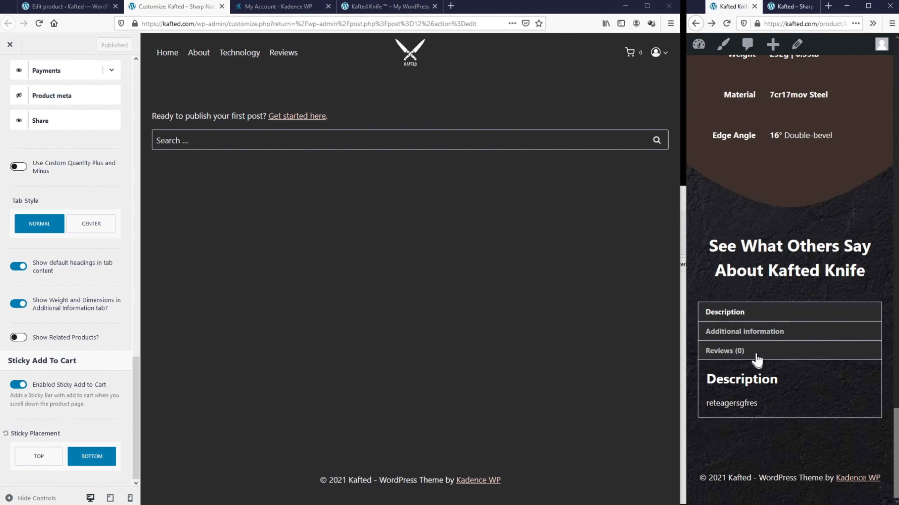
click(745, 332)
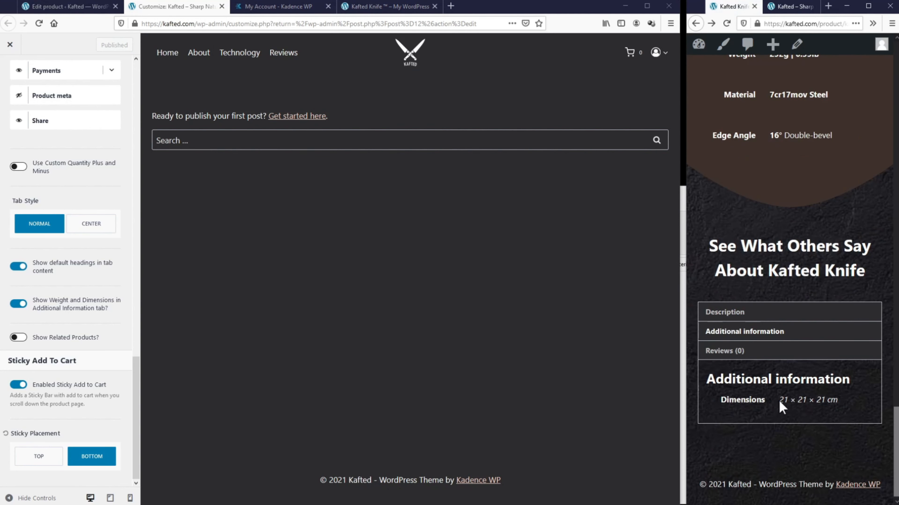
drag(780, 402, 838, 400)
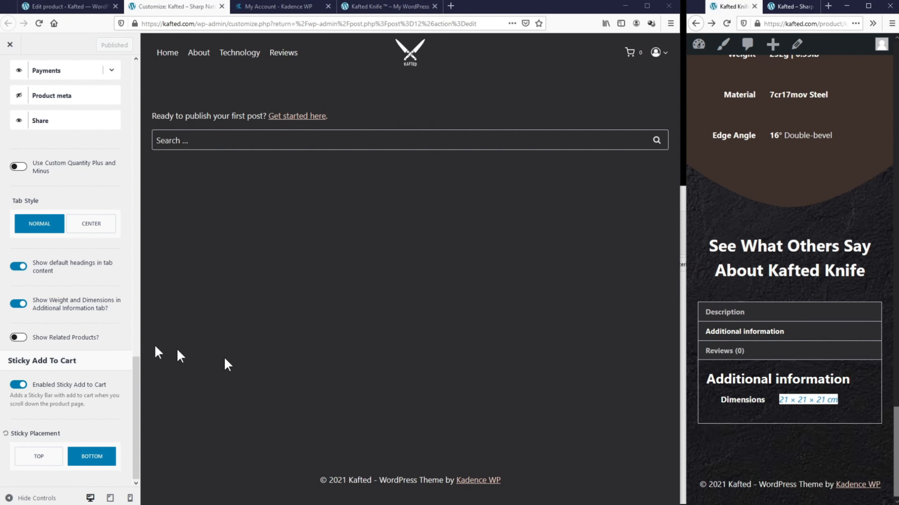
click(25, 308)
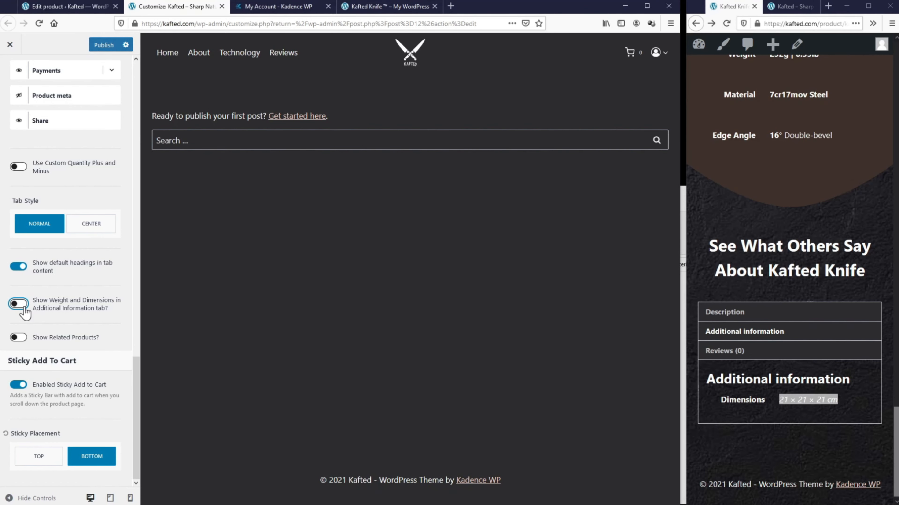
click(104, 44)
click(726, 24)
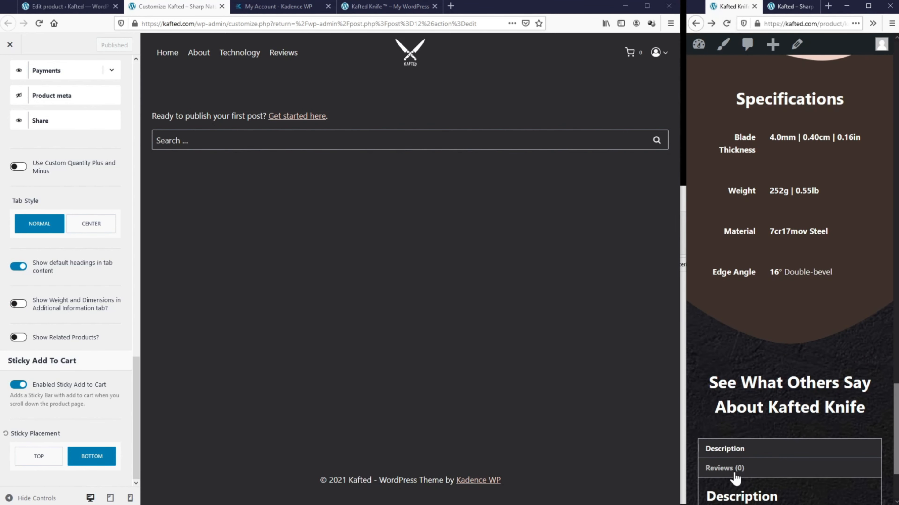
Step: Delete the Kafted Knife's placeholder description, update the product, and reload the page to confirm only Reviews (0) remains
click(42, 6)
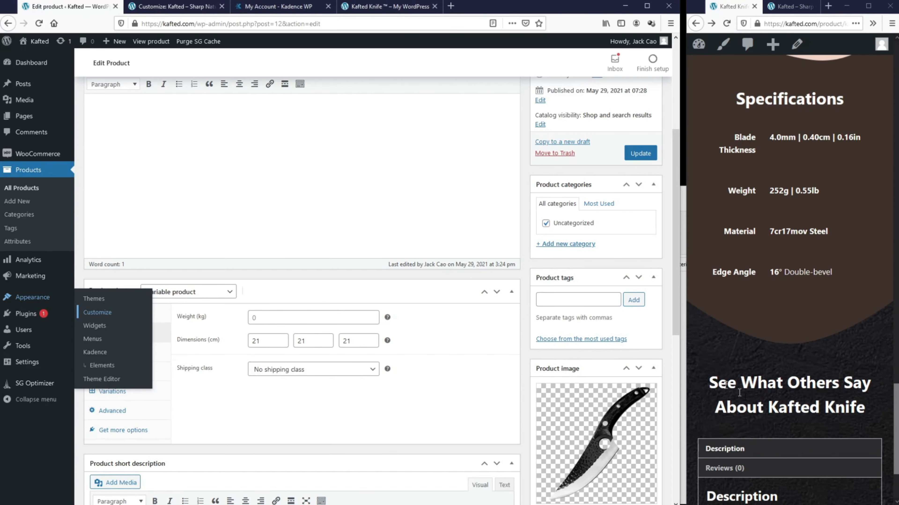
drag(300, 213, 74, 102)
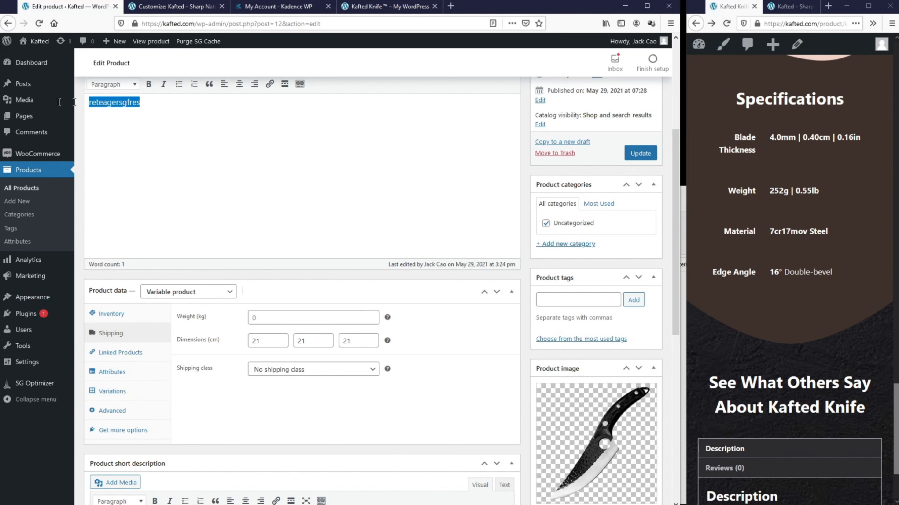
key(BackSpace)
scroll(163, 164, up, 1)
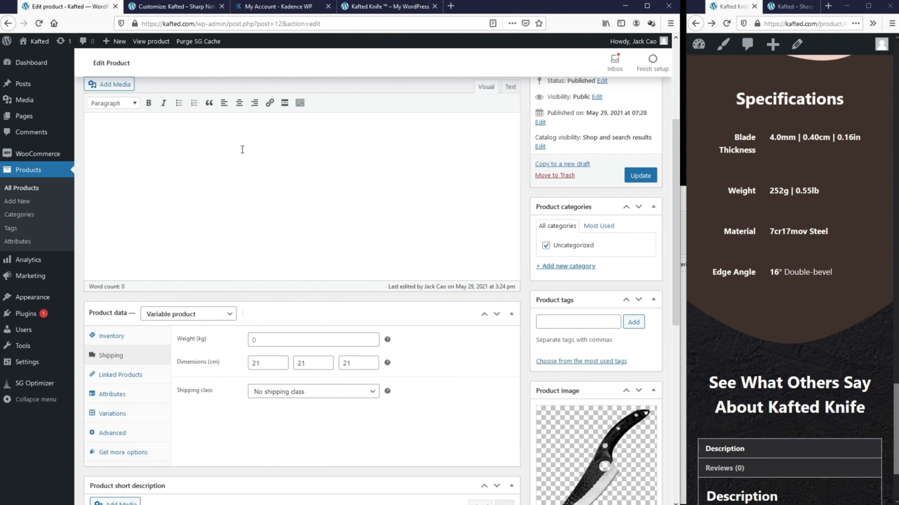
click(640, 176)
click(727, 23)
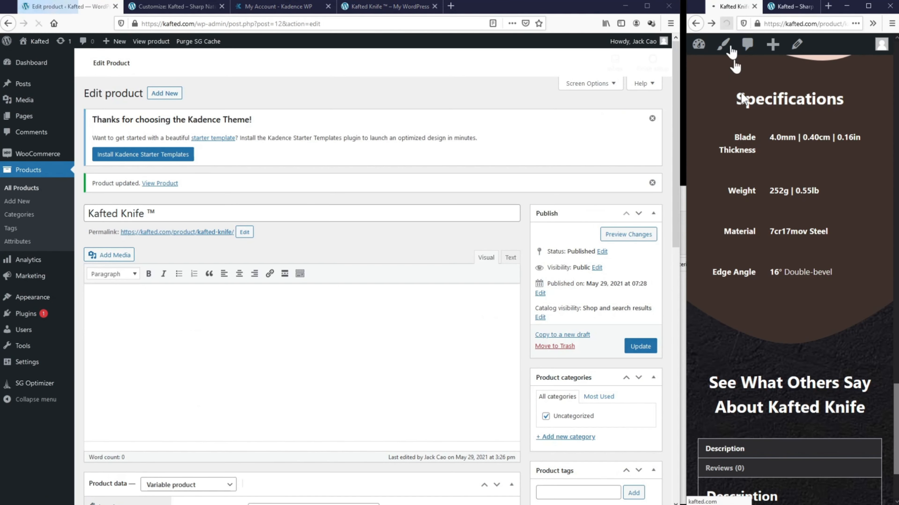
scroll(771, 308, down, 6)
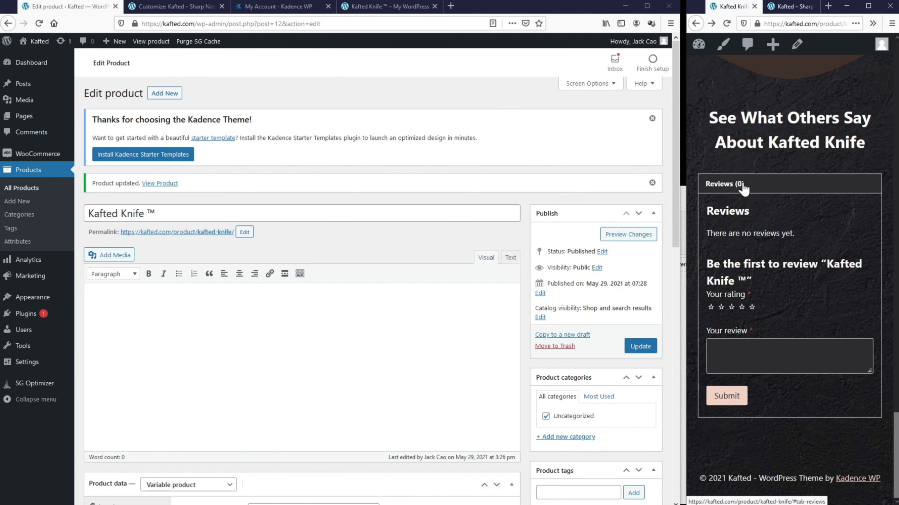